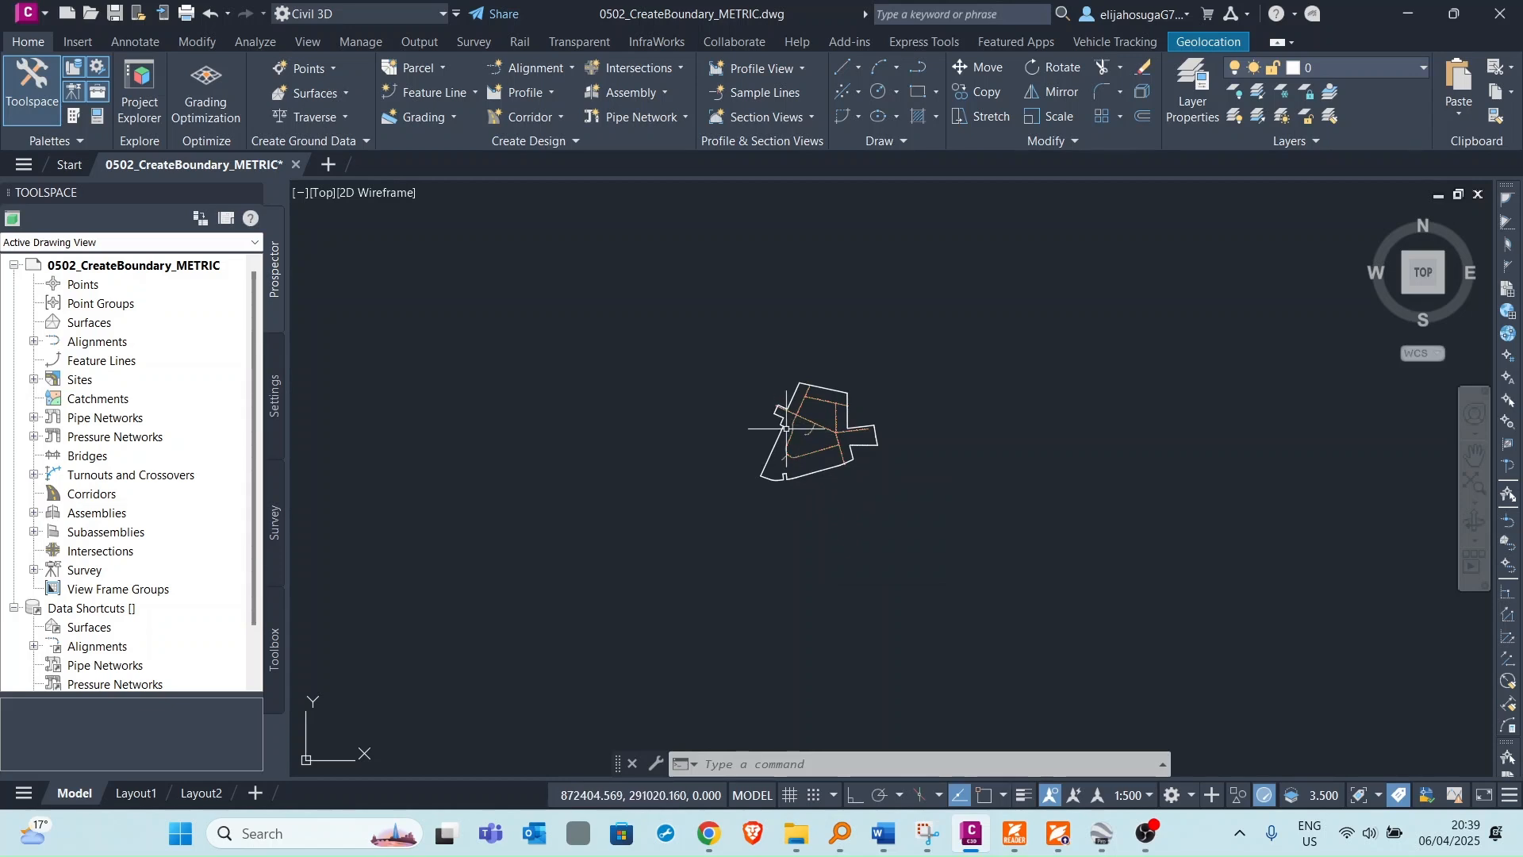
Examine the site boundary polyline and road alignments by zooming around the drawing and selecting the boundary.
scroll(795, 432, "up", 5)
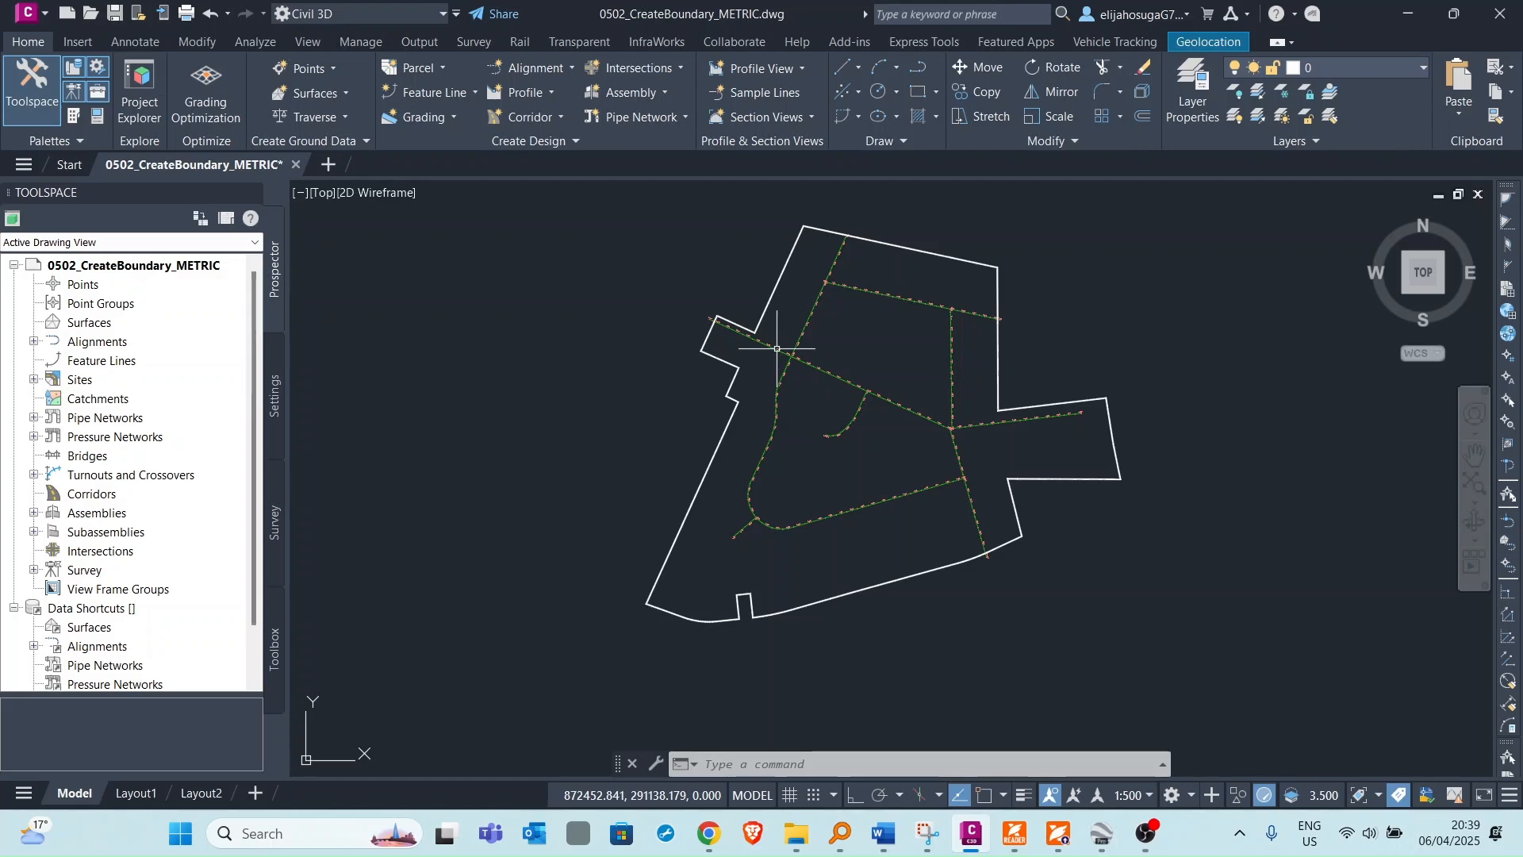
scroll(838, 363, "down", 2)
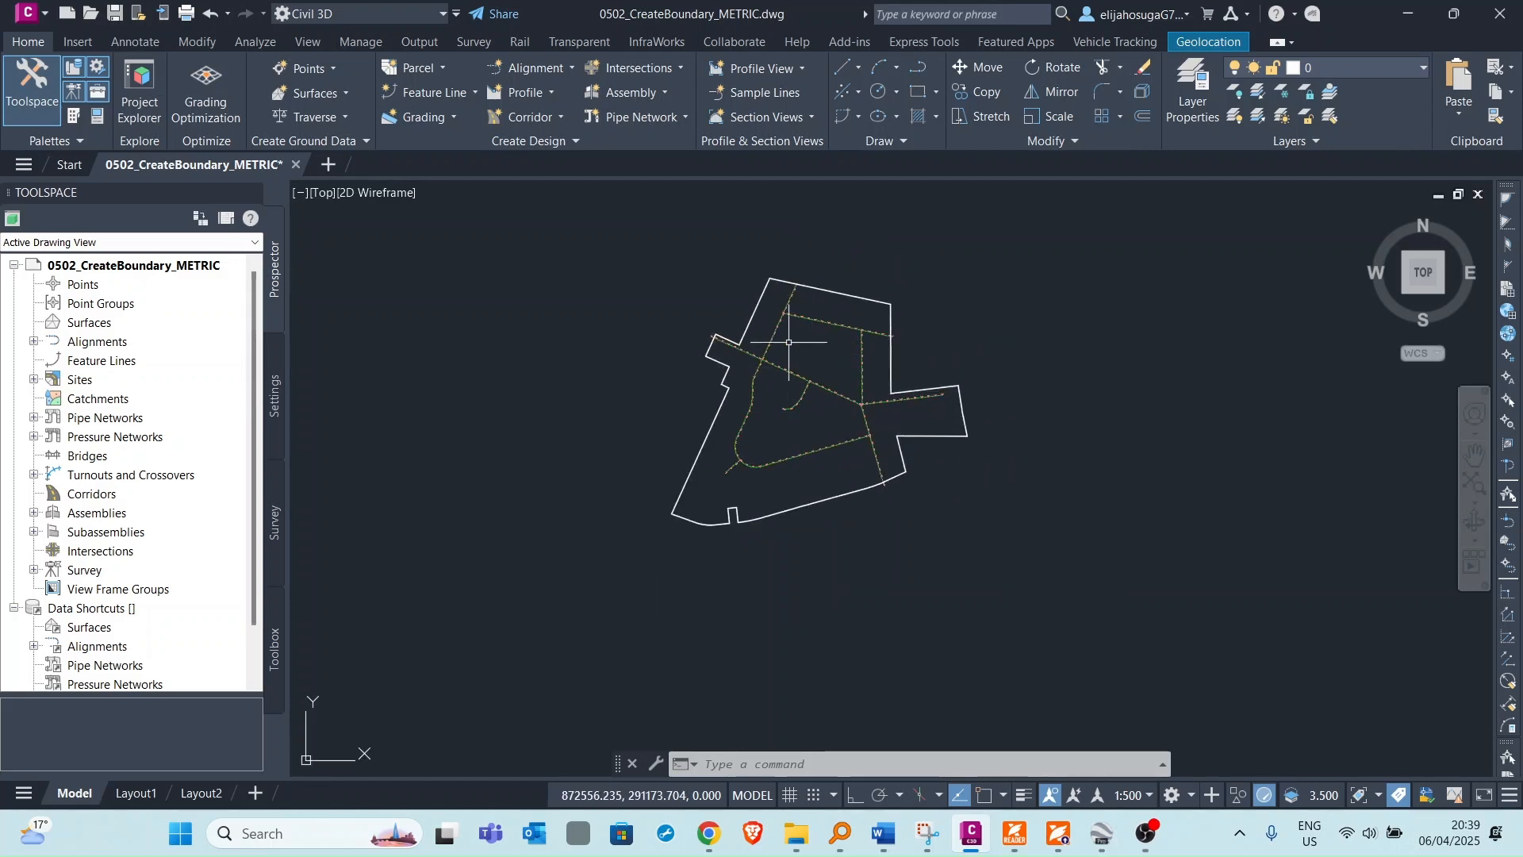
scroll(869, 357, "up", 6)
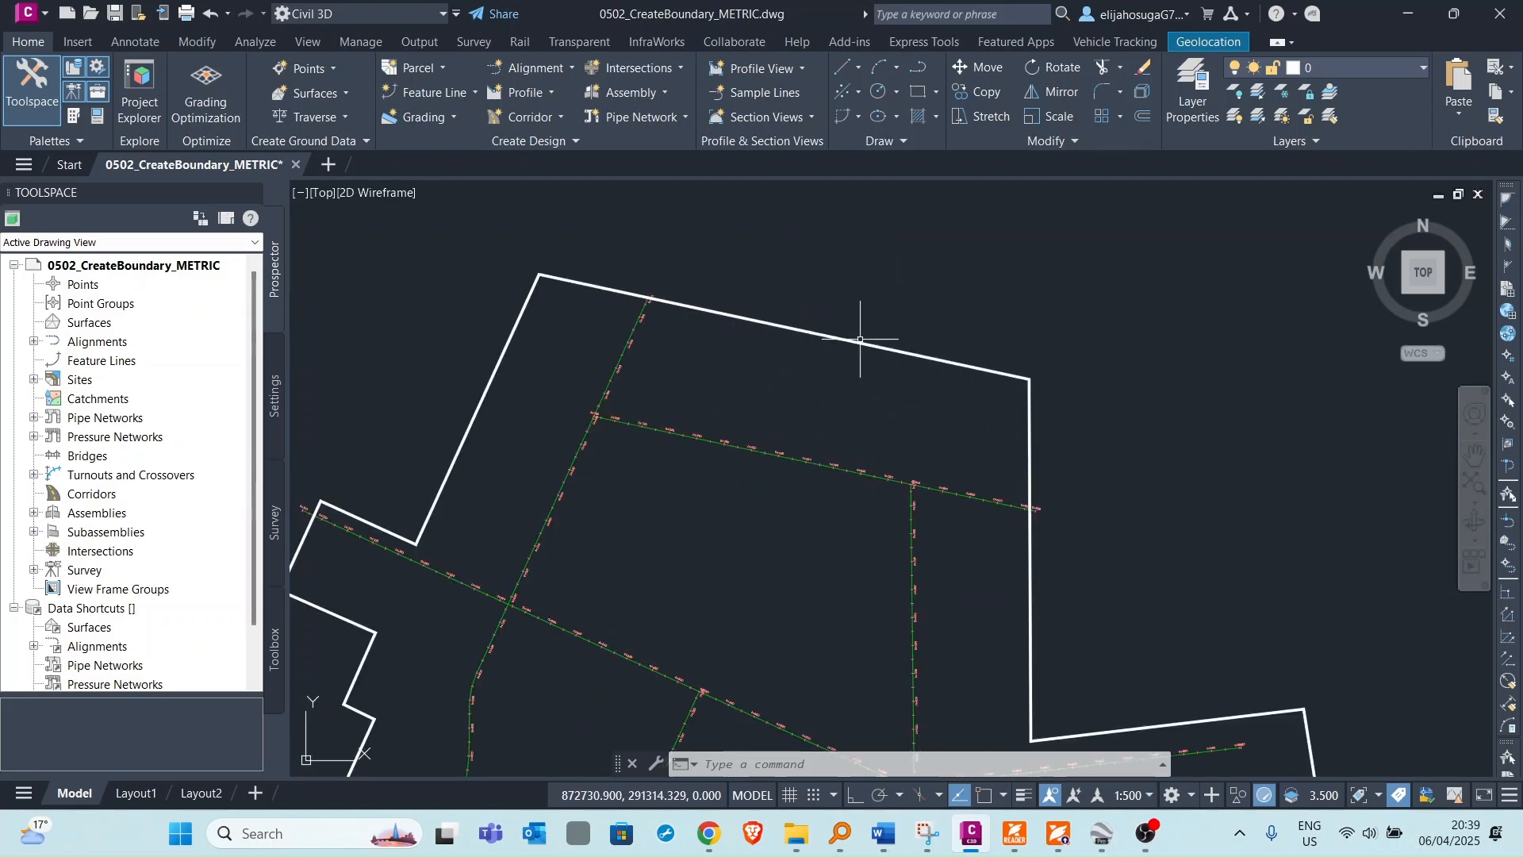
scroll(867, 325, "down", 4)
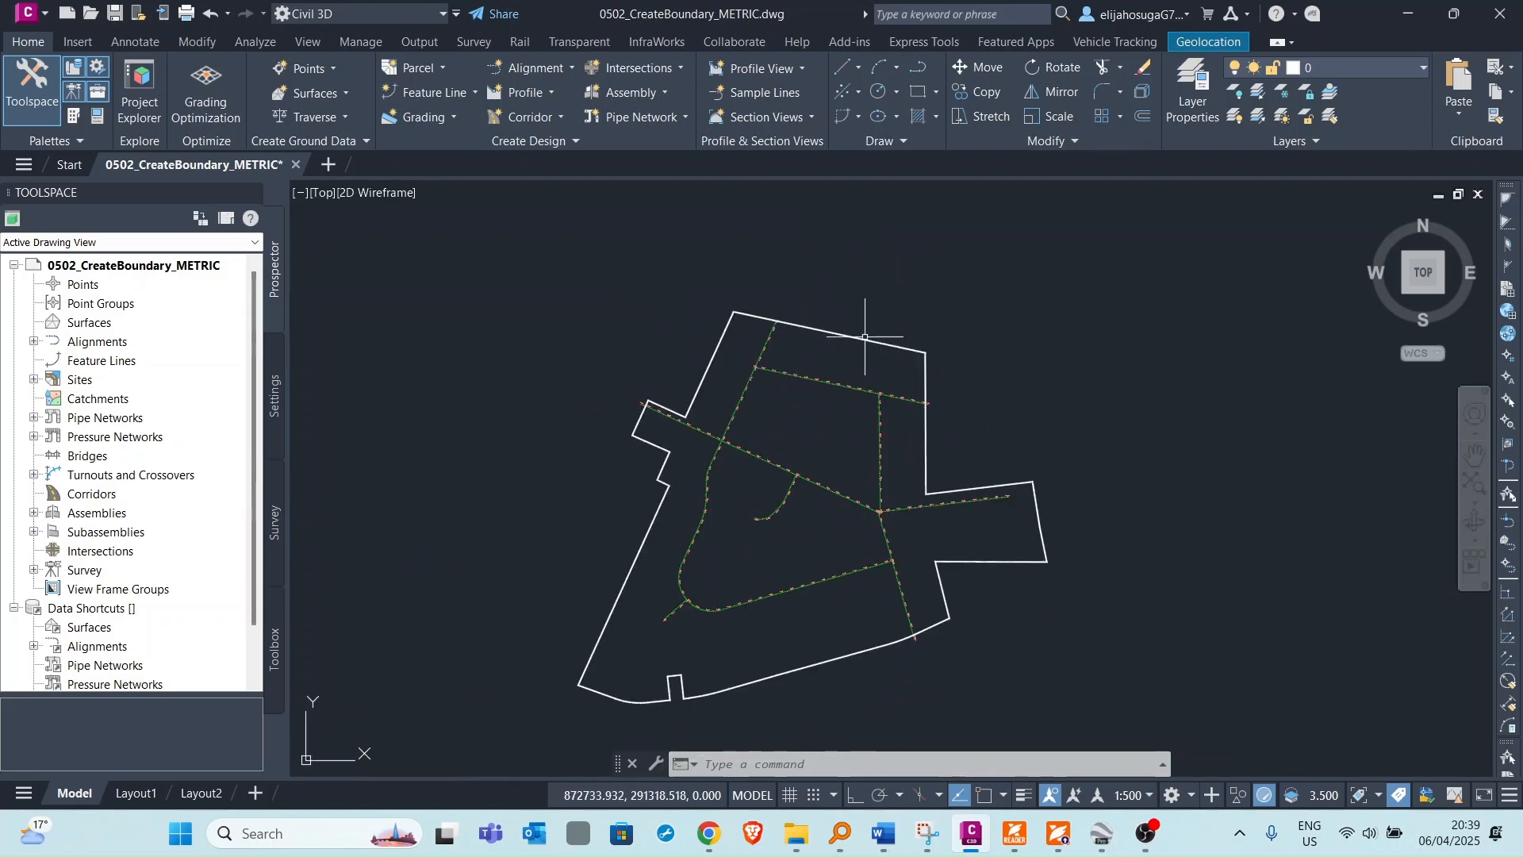
left_click(928, 373)
scroll(801, 389, "down", 4)
scroll(801, 373, "up", 6)
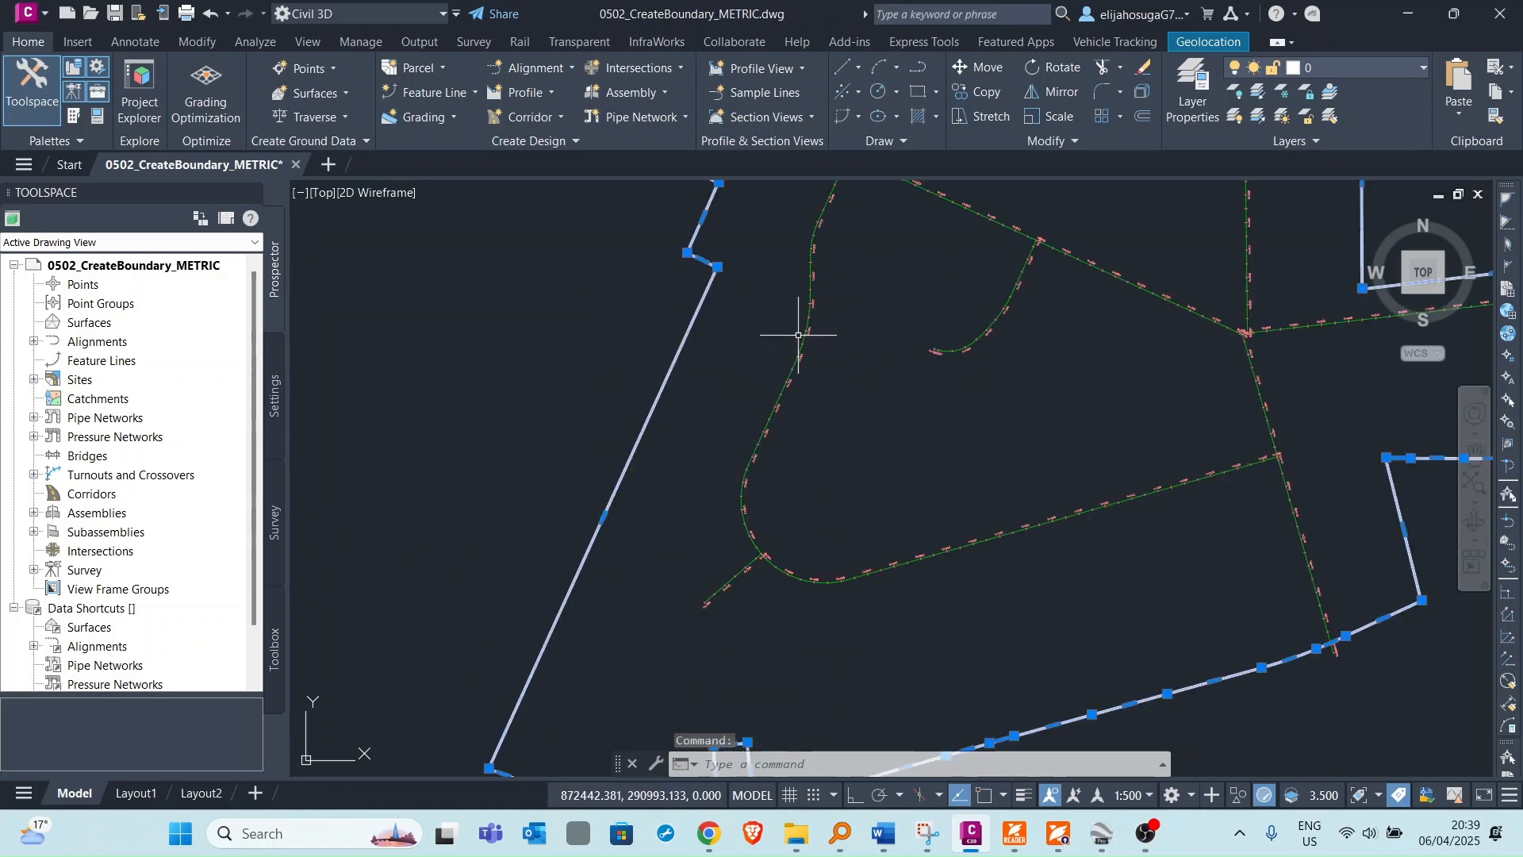
scroll(803, 330, "down", 3)
scroll(823, 343, "up", 2)
key("Escape")
key("Escape")
Zoom around the site to inspect the alignments inside the boundary.
scroll(819, 341, "up", 2)
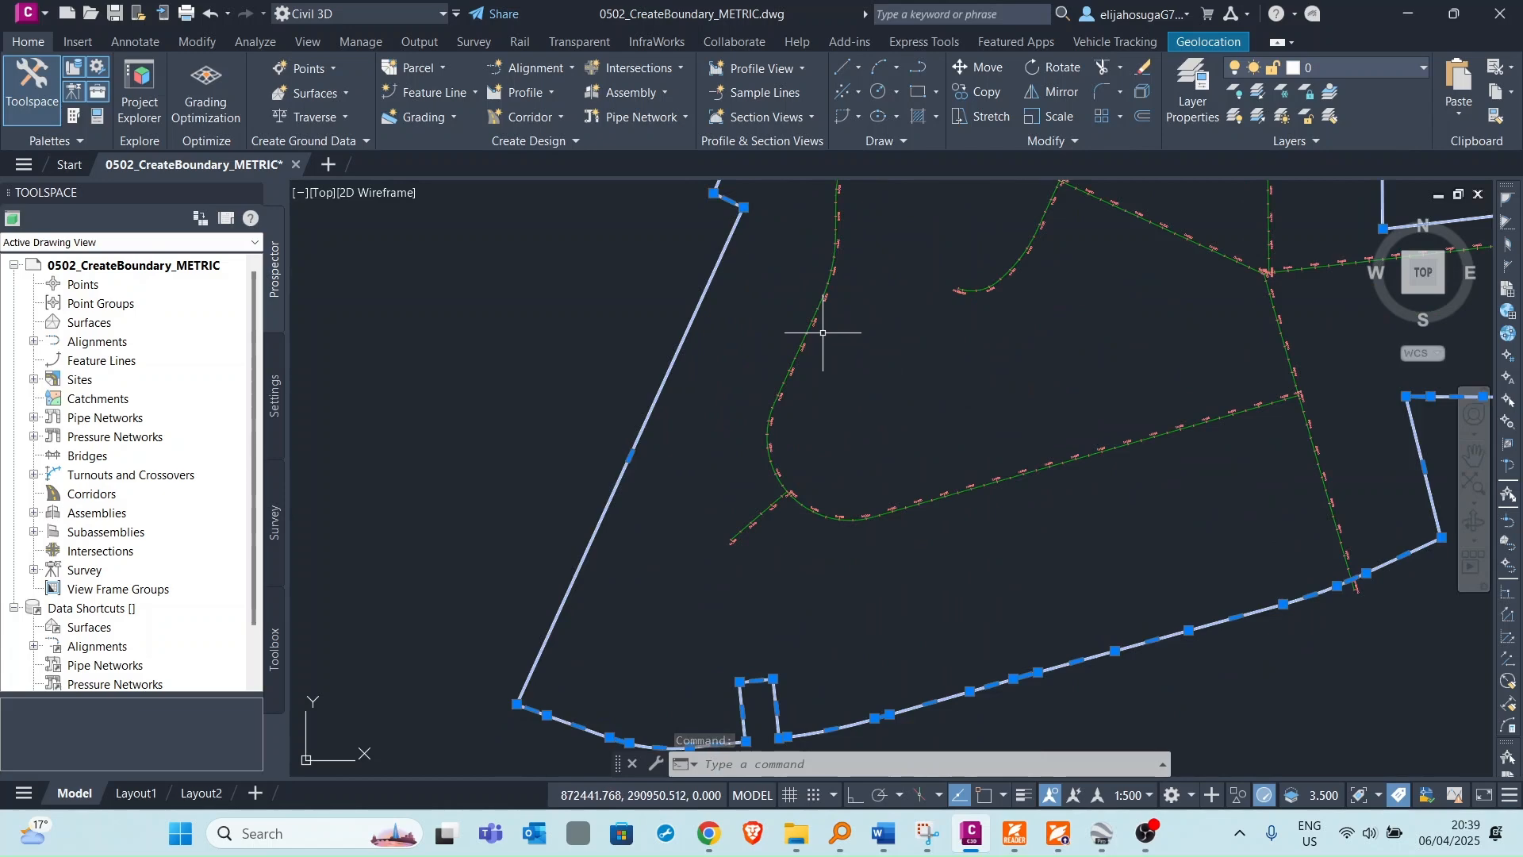
scroll(829, 341, "up", 2)
scroll(830, 326, "down", 2)
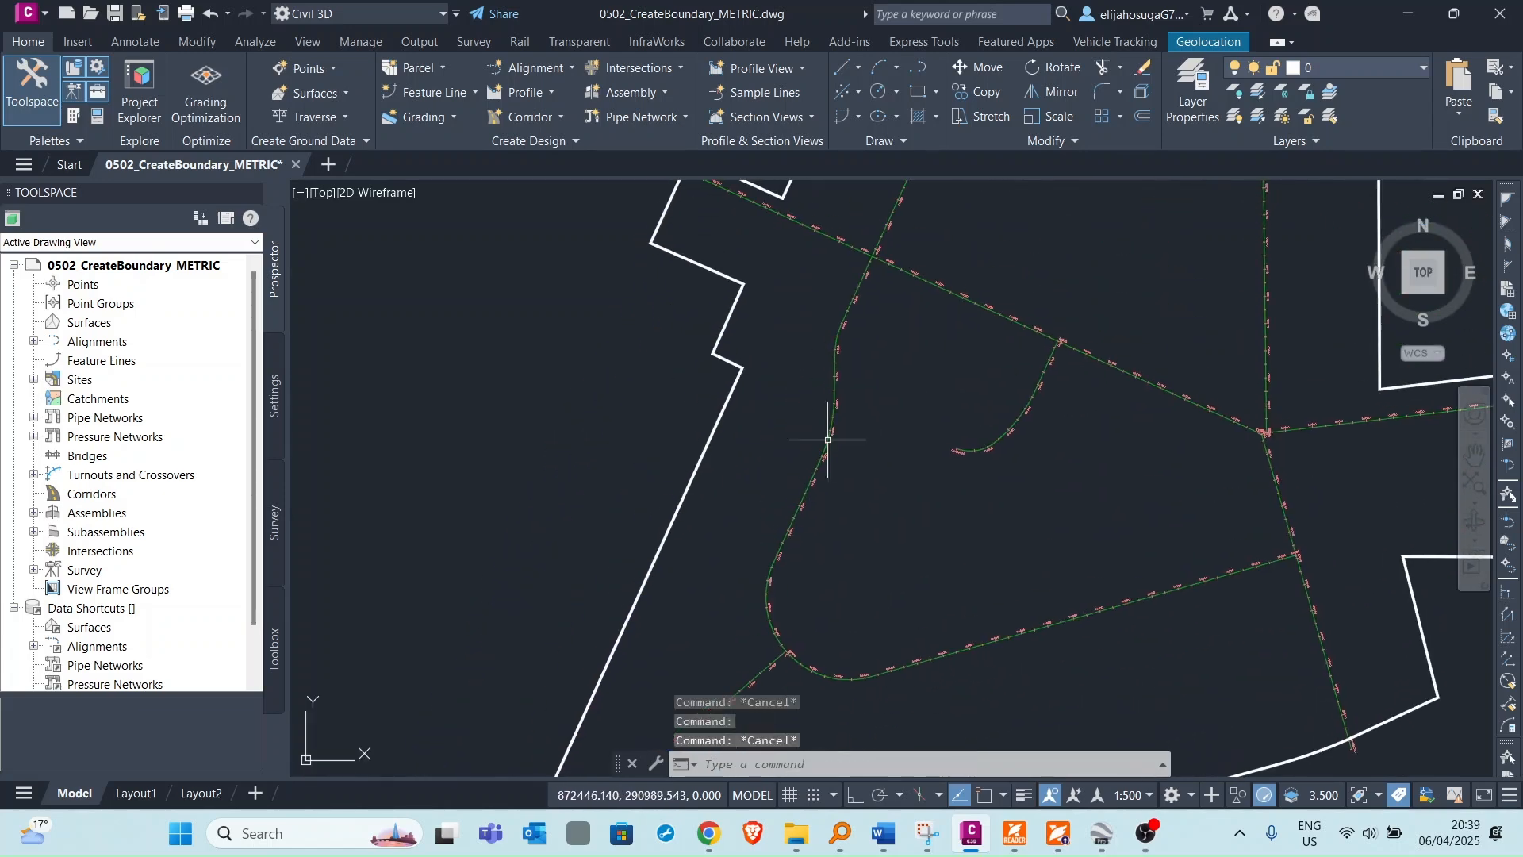
left_click(835, 375)
key("Escape")
scroll(908, 373, "down", 5)
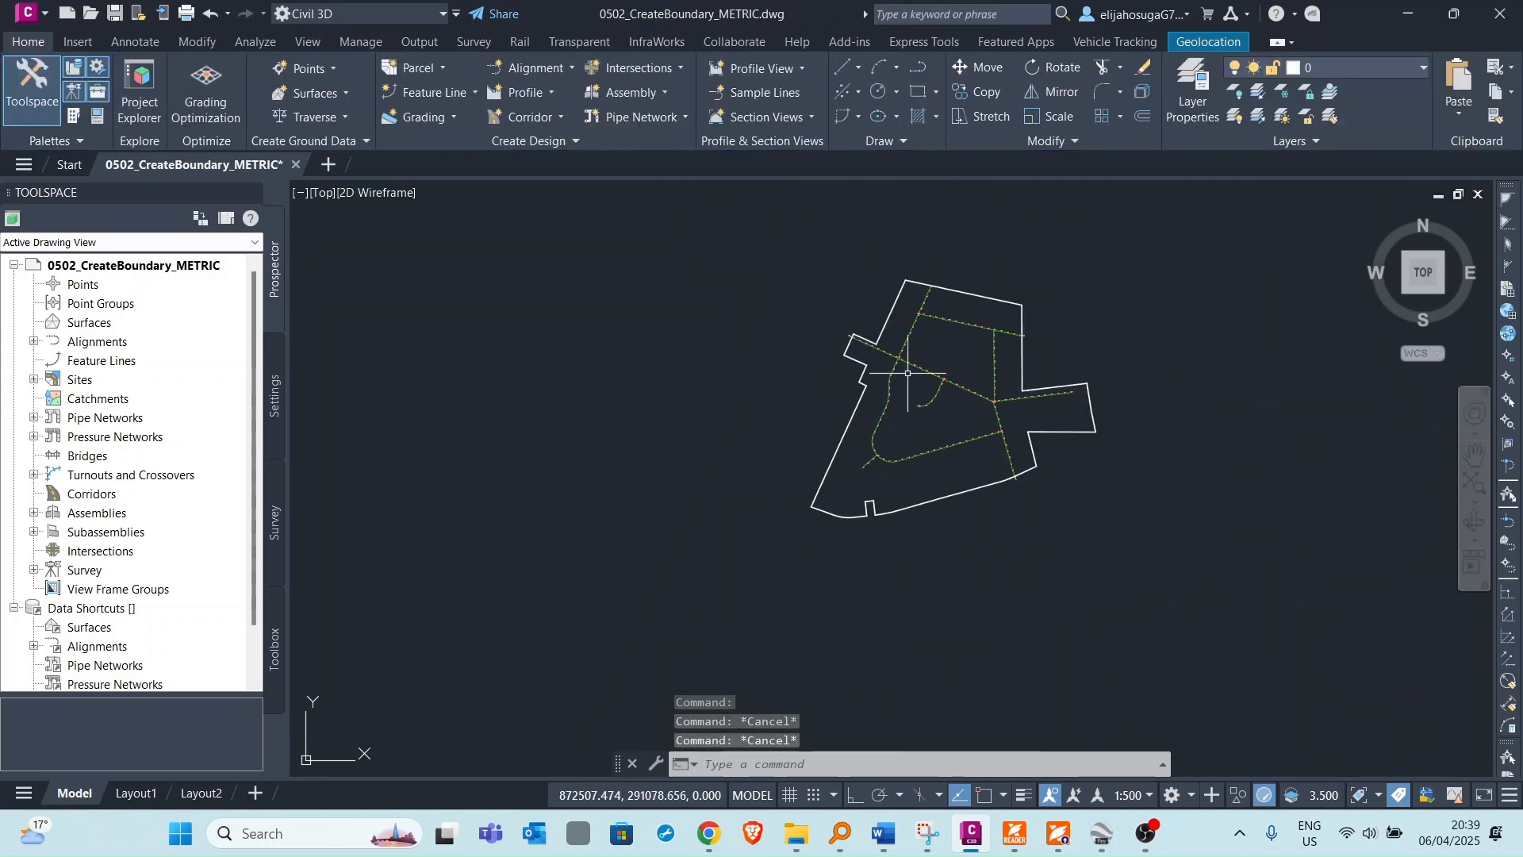
scroll(908, 373, "up", 2)
scroll(926, 401, "up", 4)
scroll(970, 326, "down", 4)
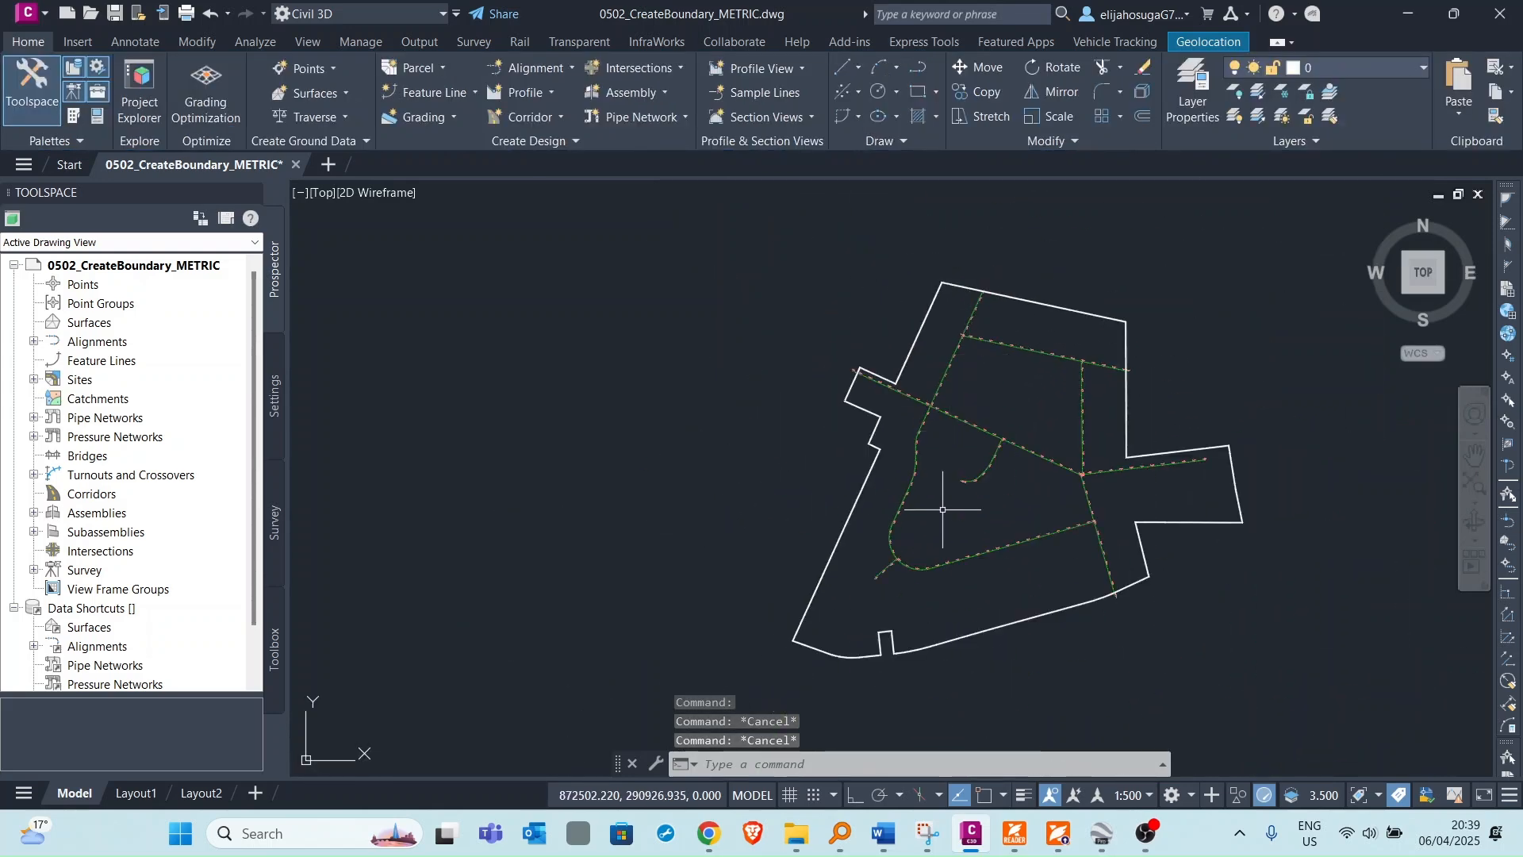
scroll(897, 402, "down", 4)
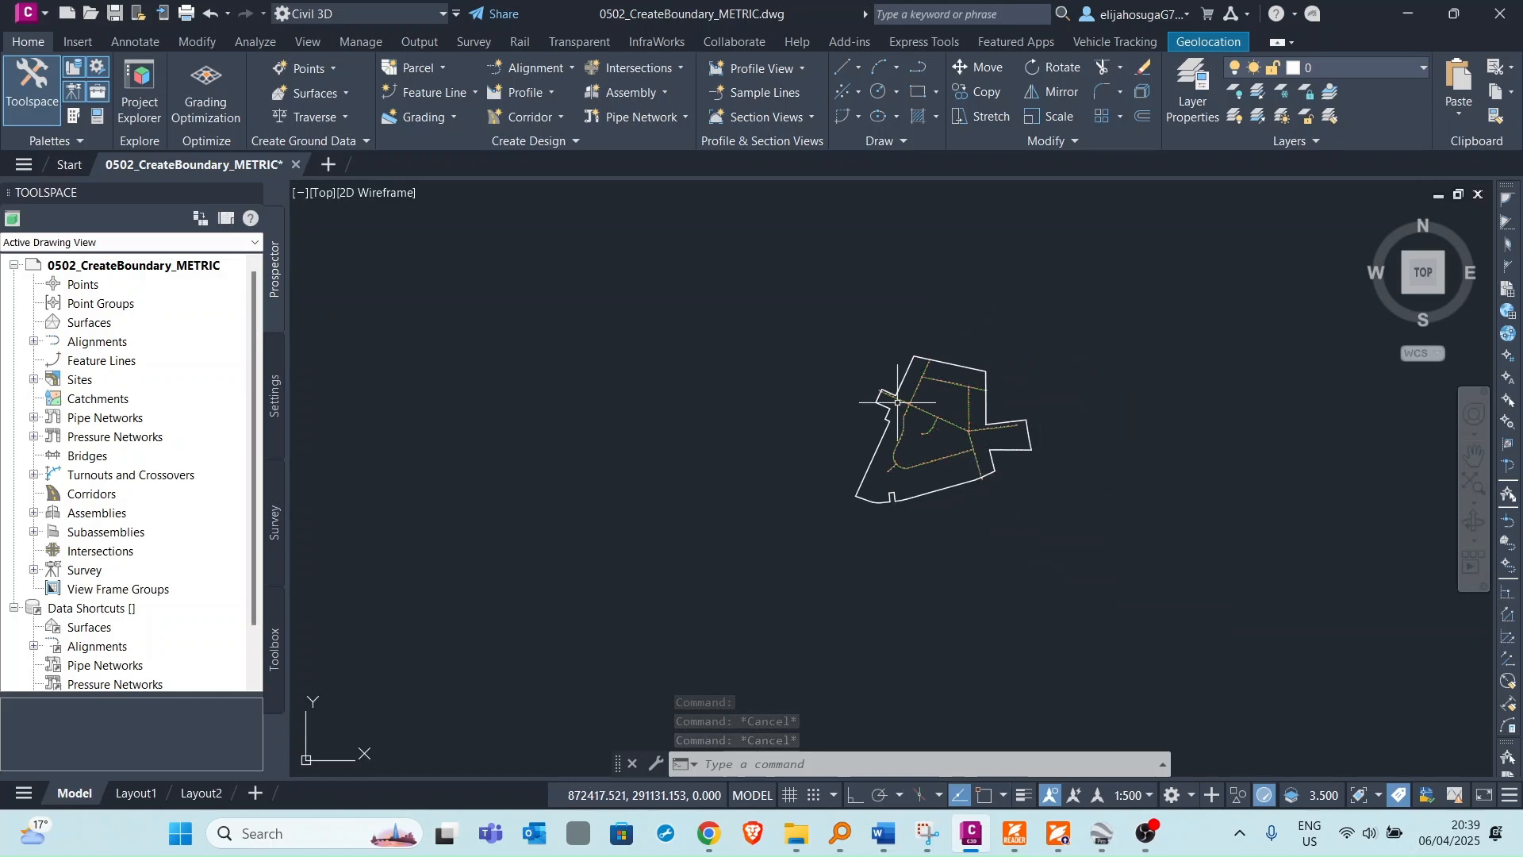
scroll(841, 333, "down", 2)
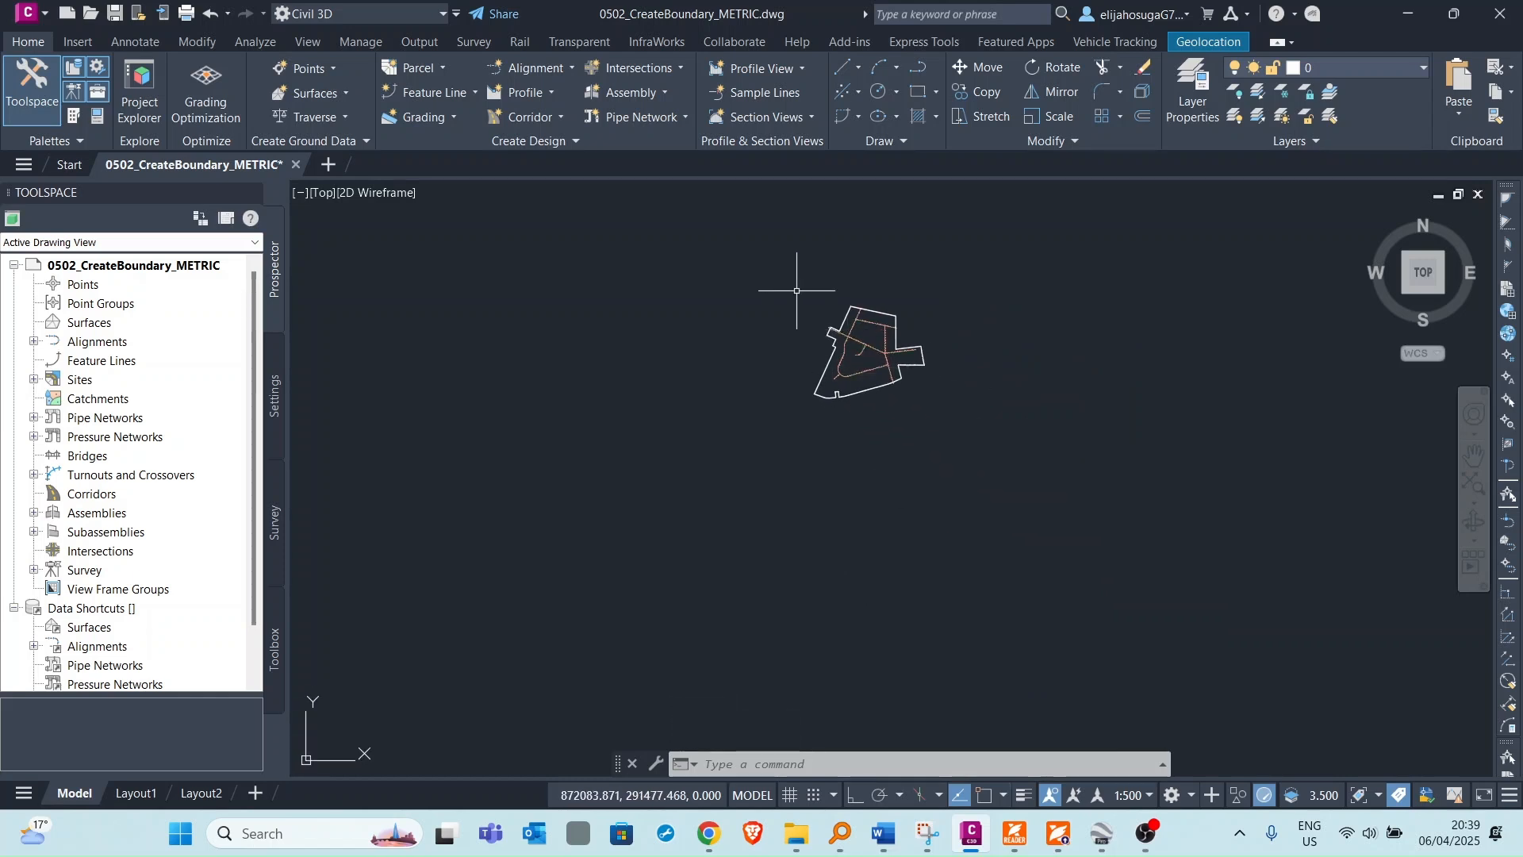
scroll(848, 301, "up", 4)
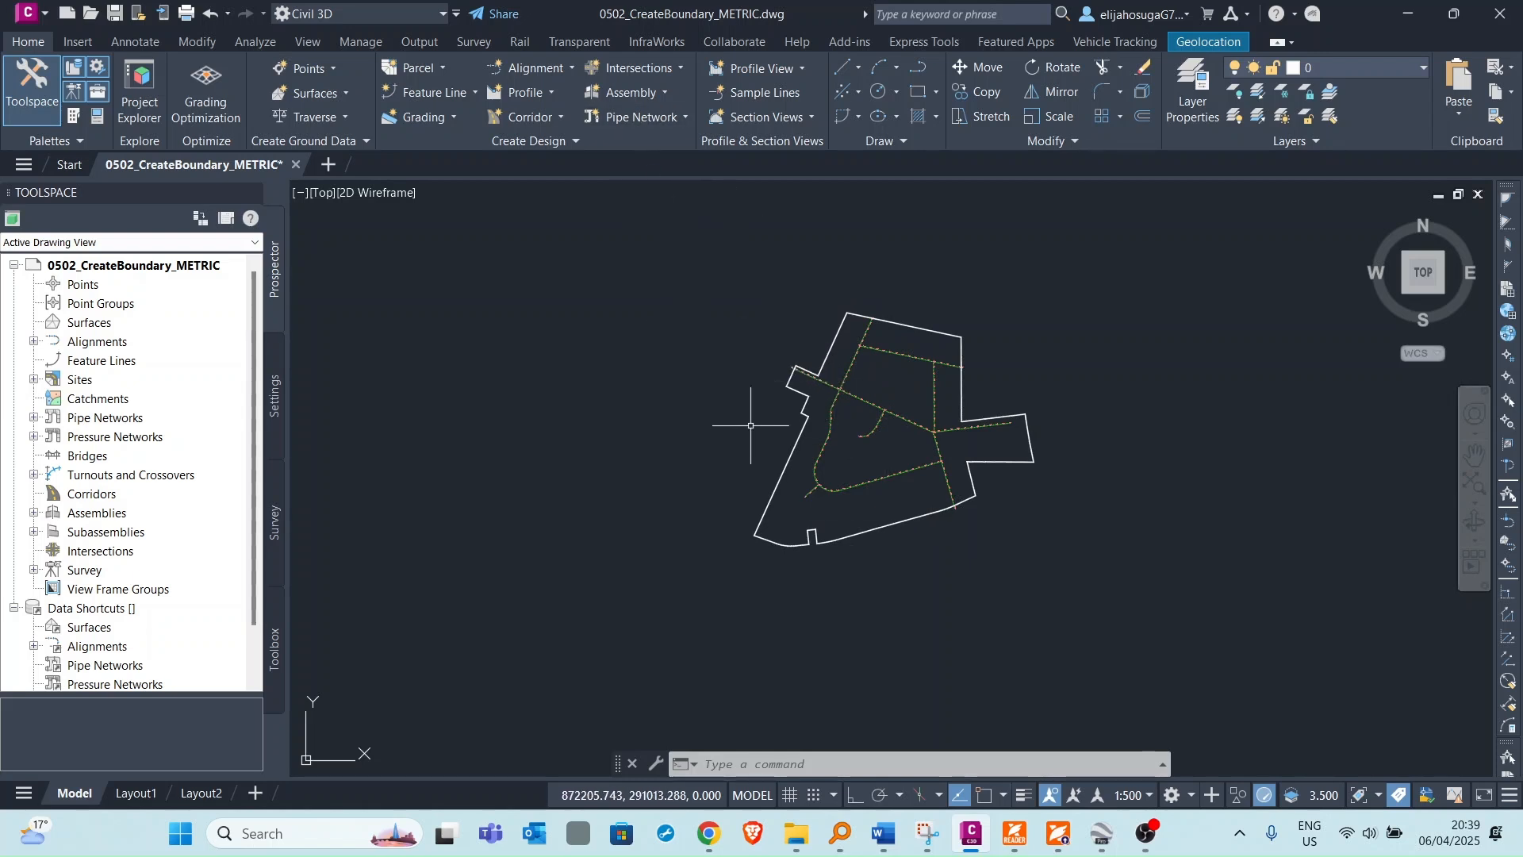
Start Create Parcel from Objects and select the site boundary polyline as the object to convert.
left_click(424, 69)
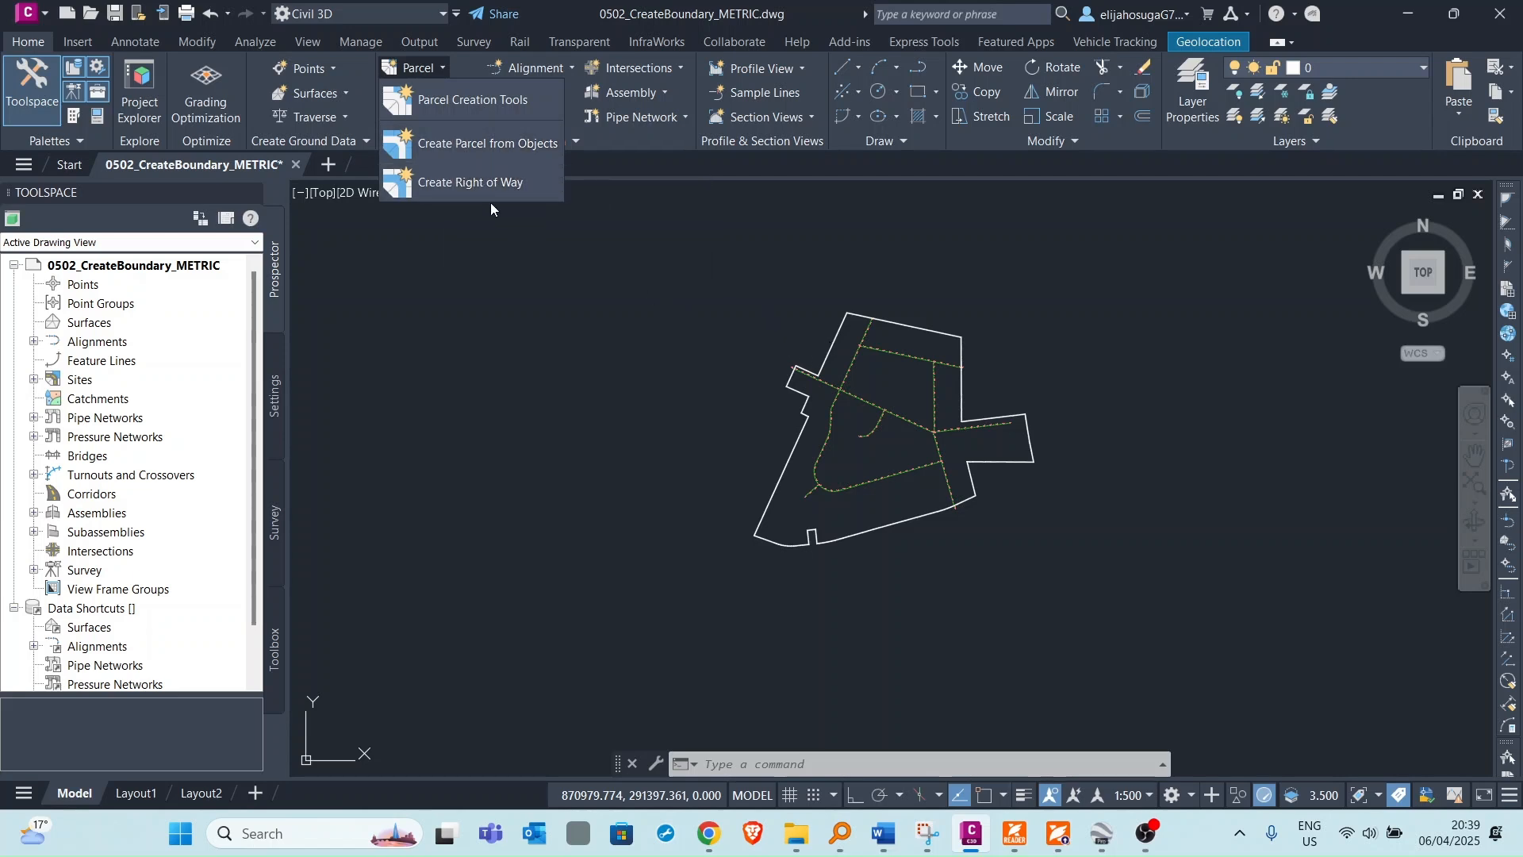
left_click(457, 146)
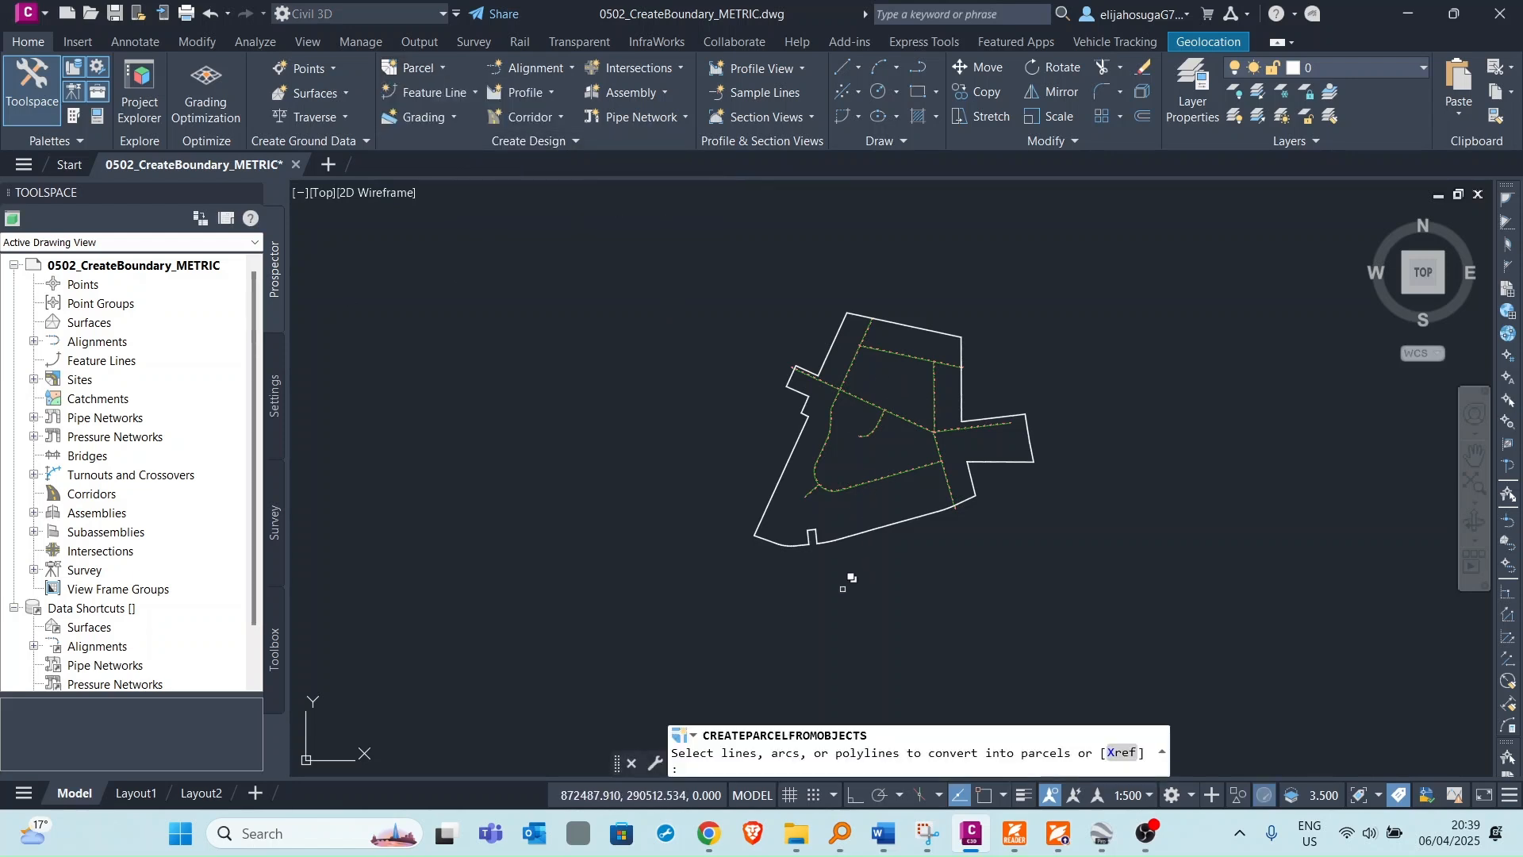
scroll(730, 384, "down", 3)
scroll(742, 458, "up", 4)
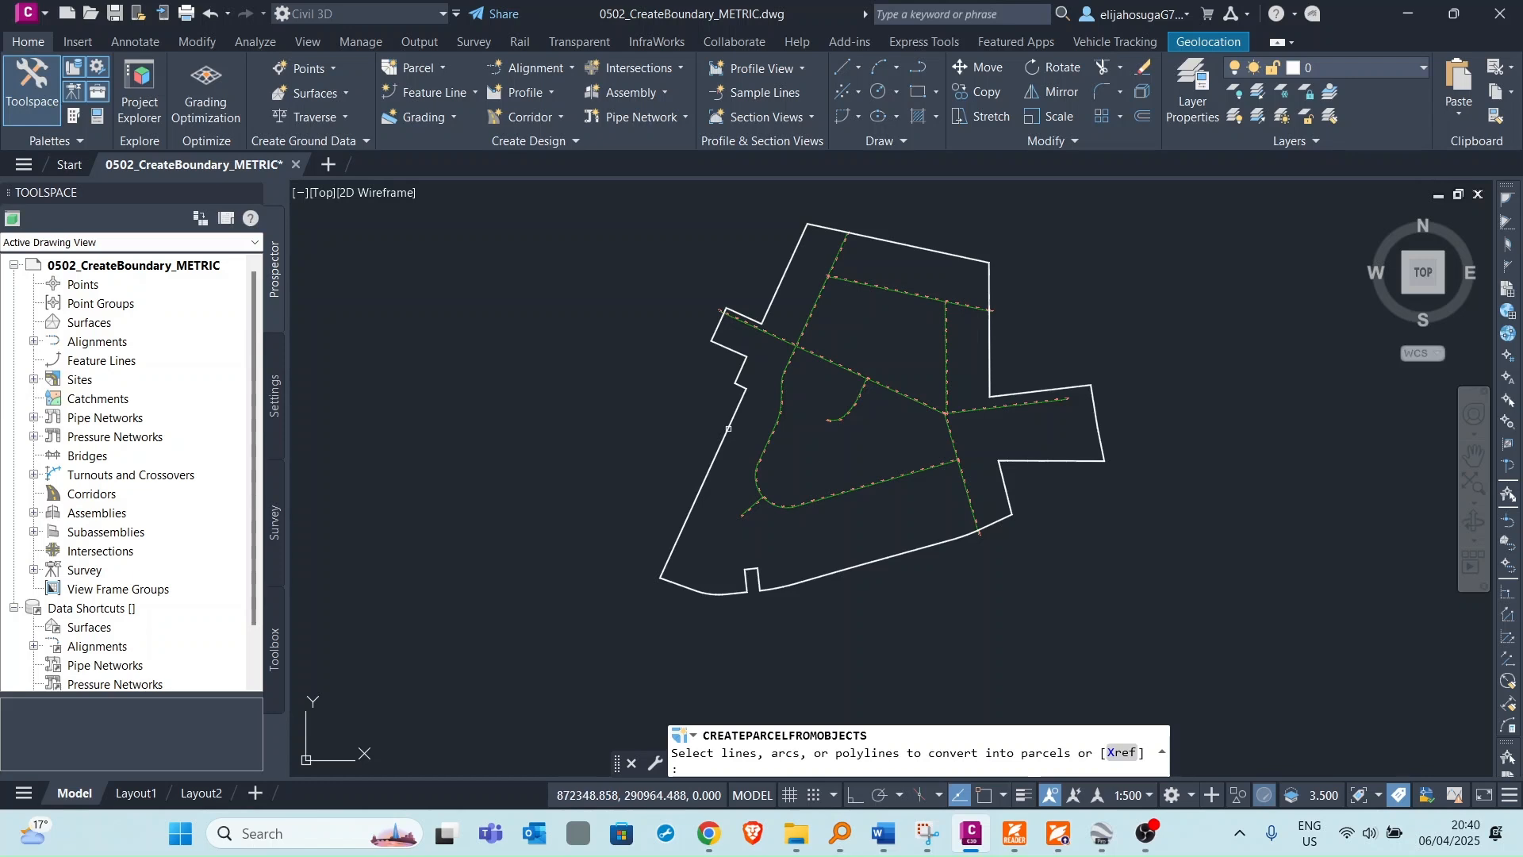
left_click(728, 428)
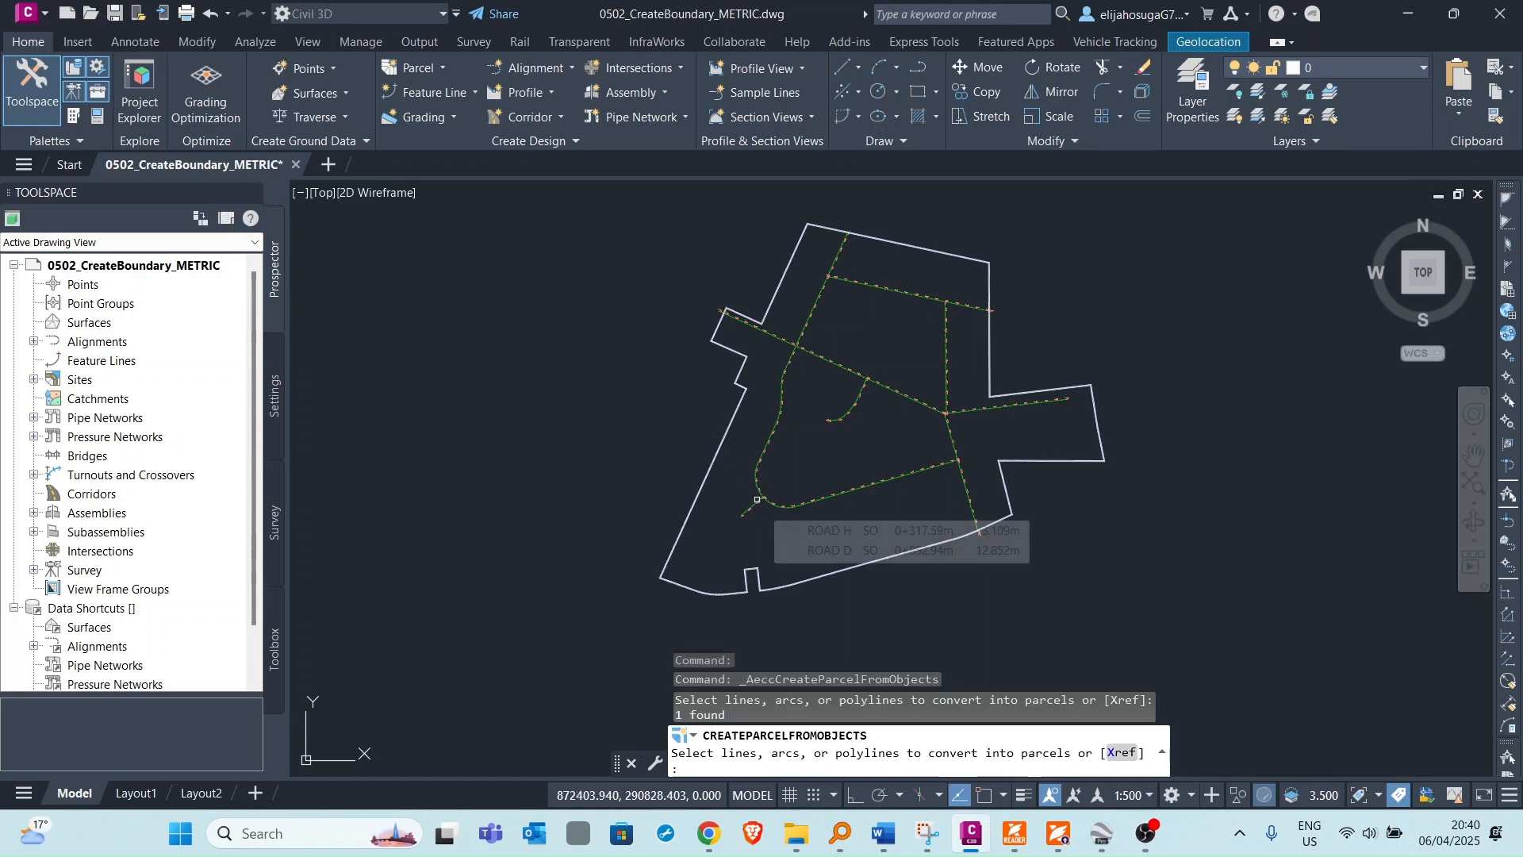
key("Return")
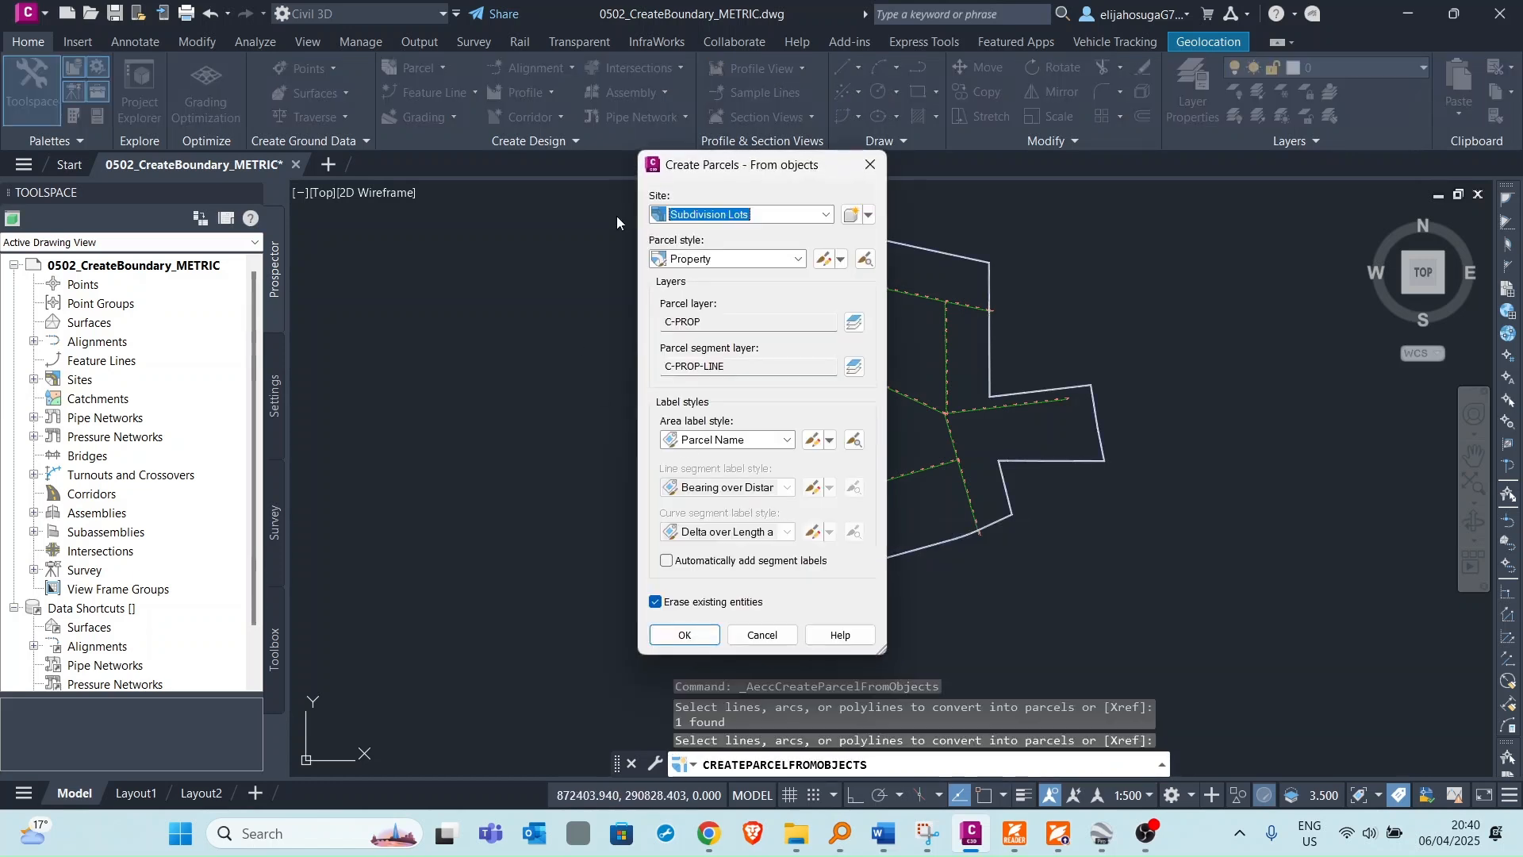
Create the parcel in site Subdivision Lots with Property style and Name Square meter & Hectares area label style.
left_click(779, 214)
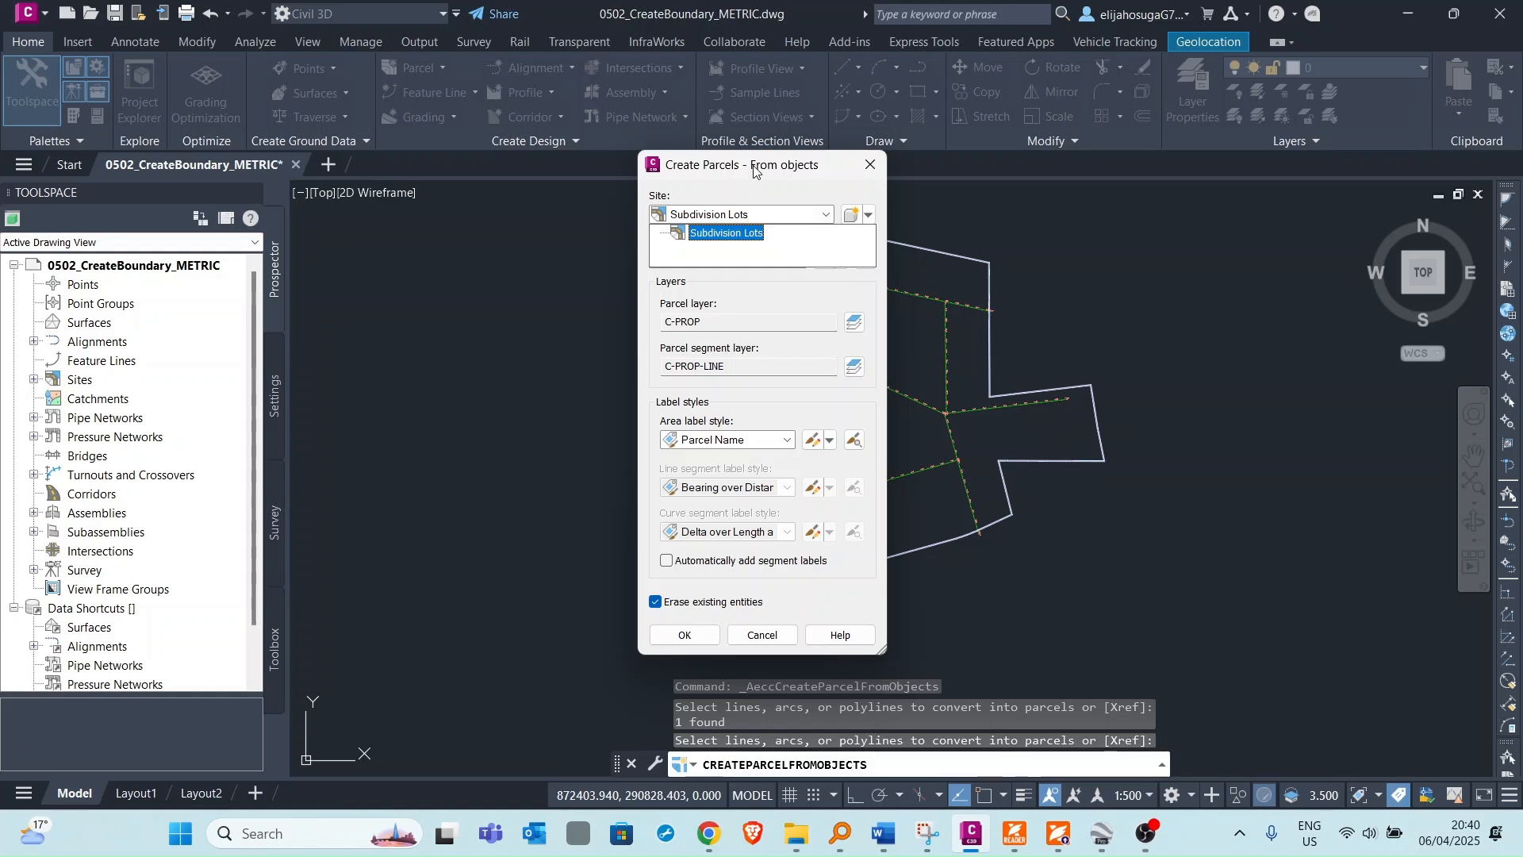
left_click(726, 233)
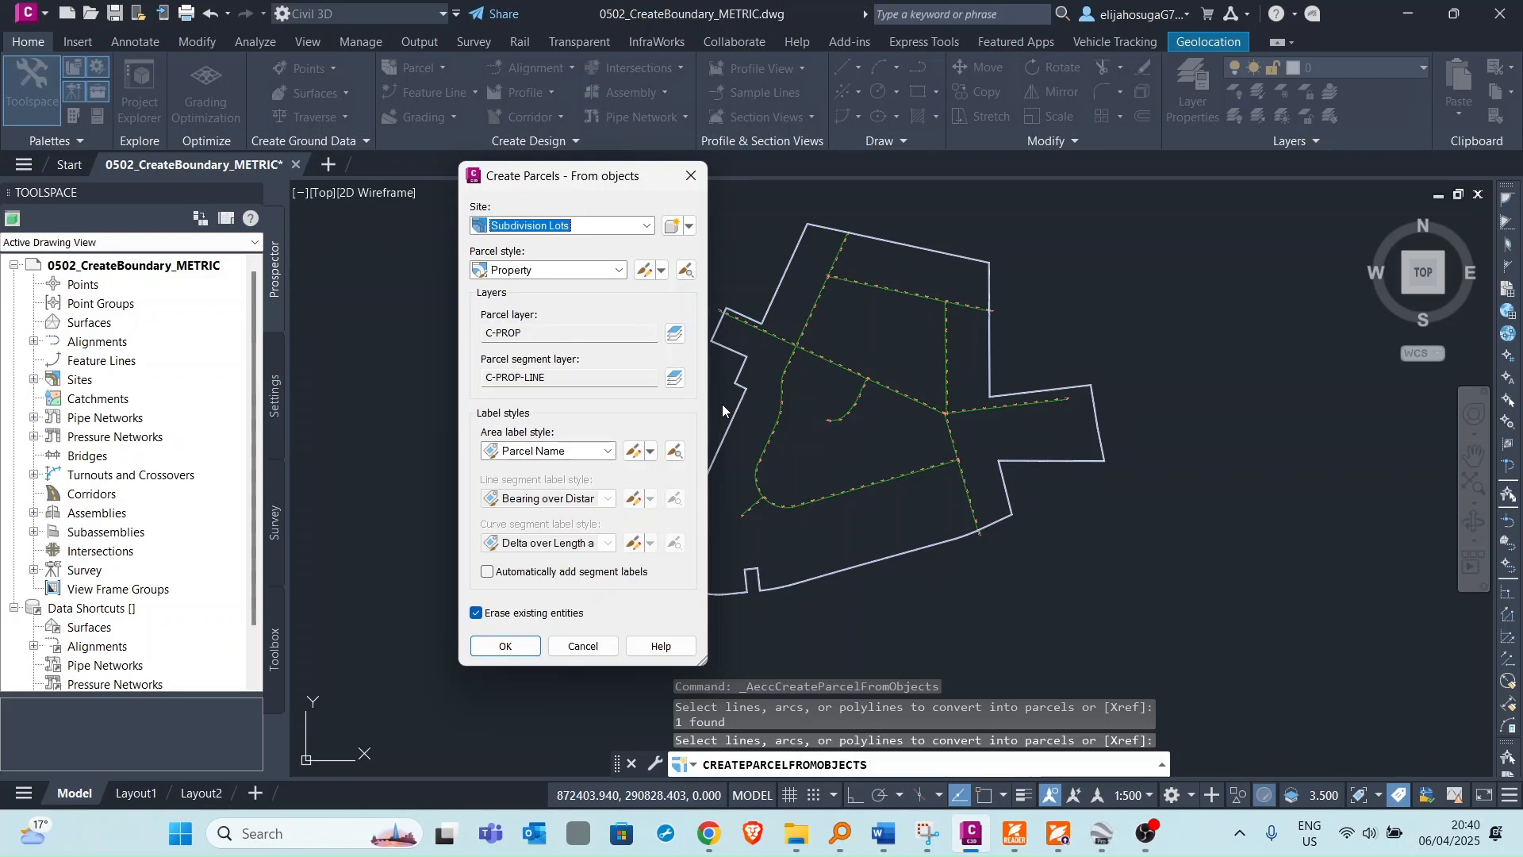
left_click_drag(548, 175, 513, 161)
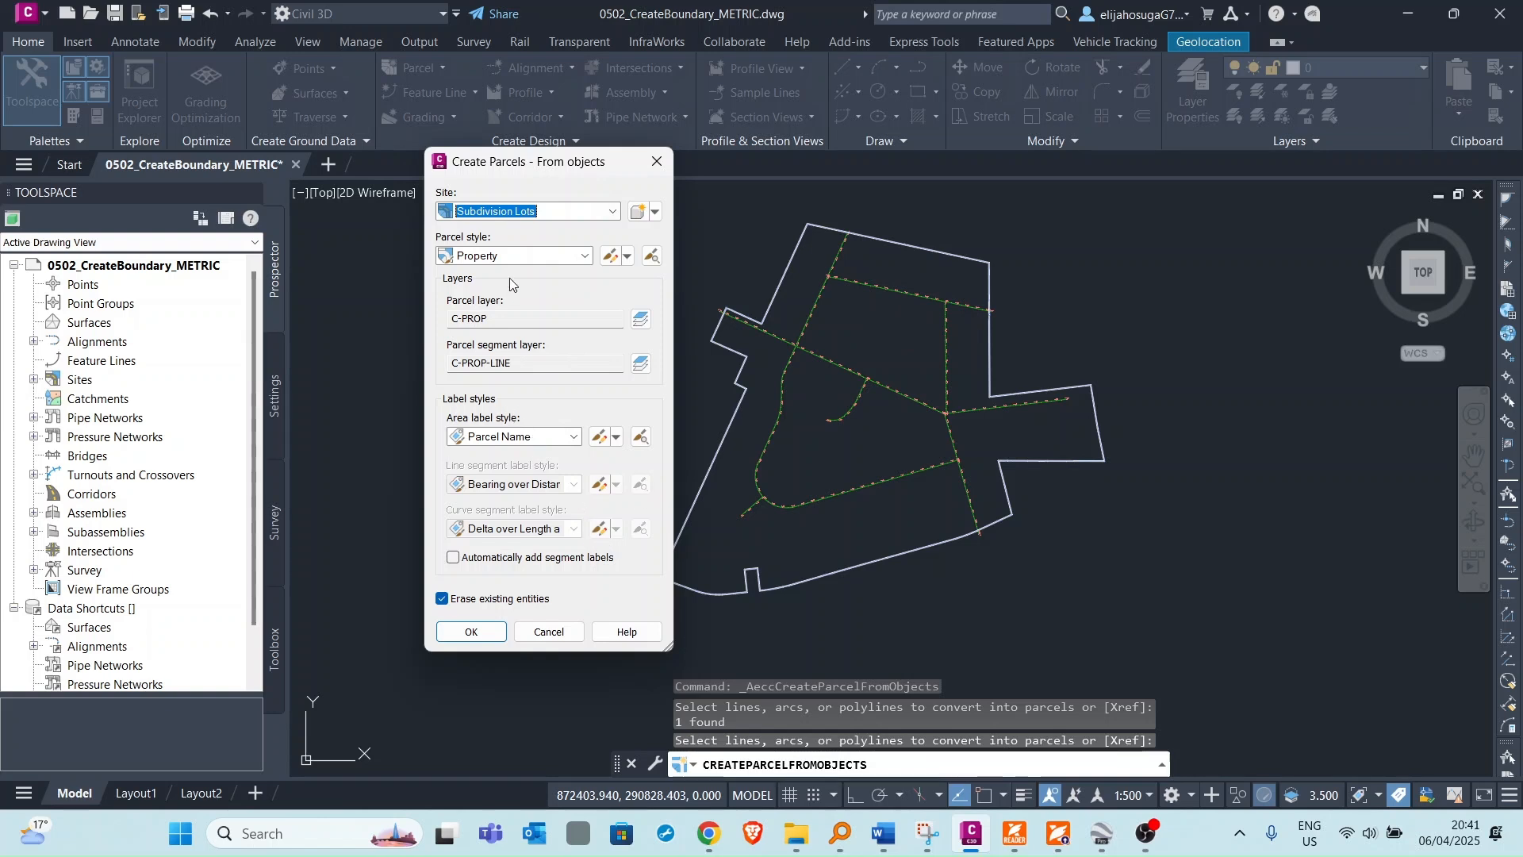
left_click_drag(512, 168, 515, 112)
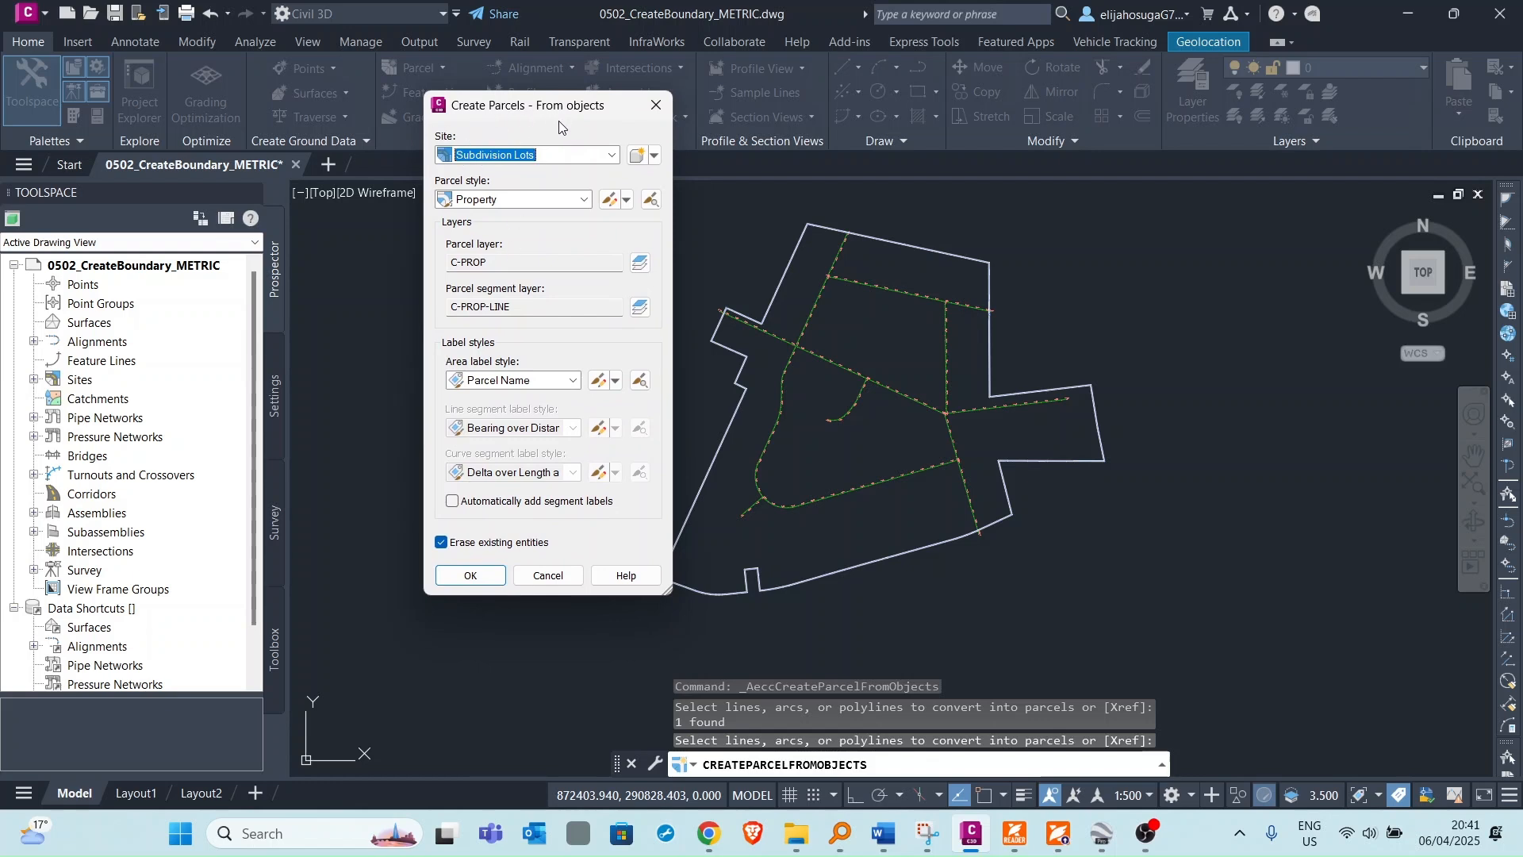
left_click(485, 199)
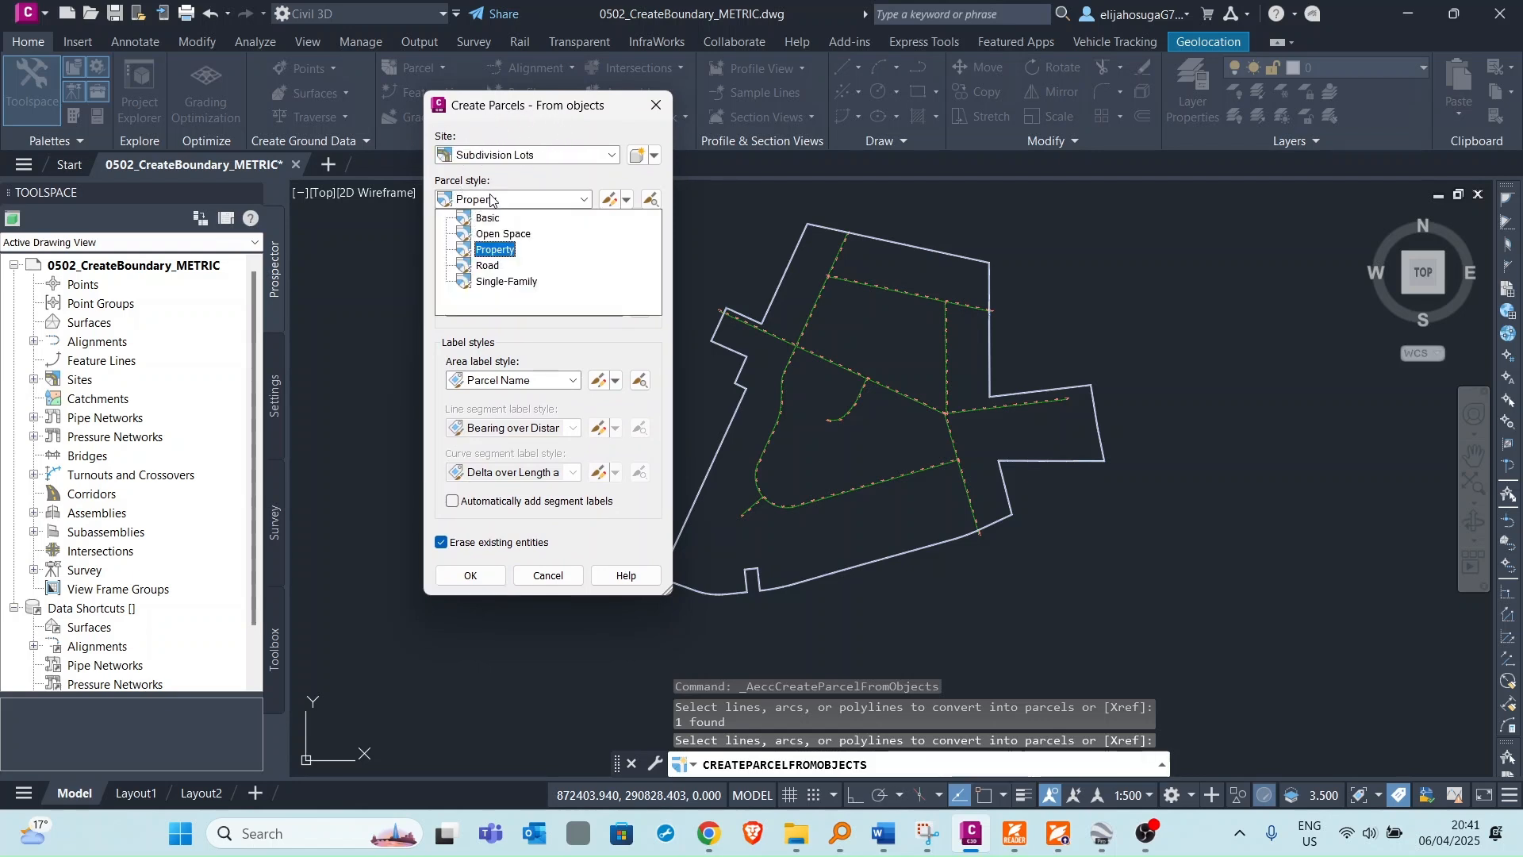
left_click(496, 250)
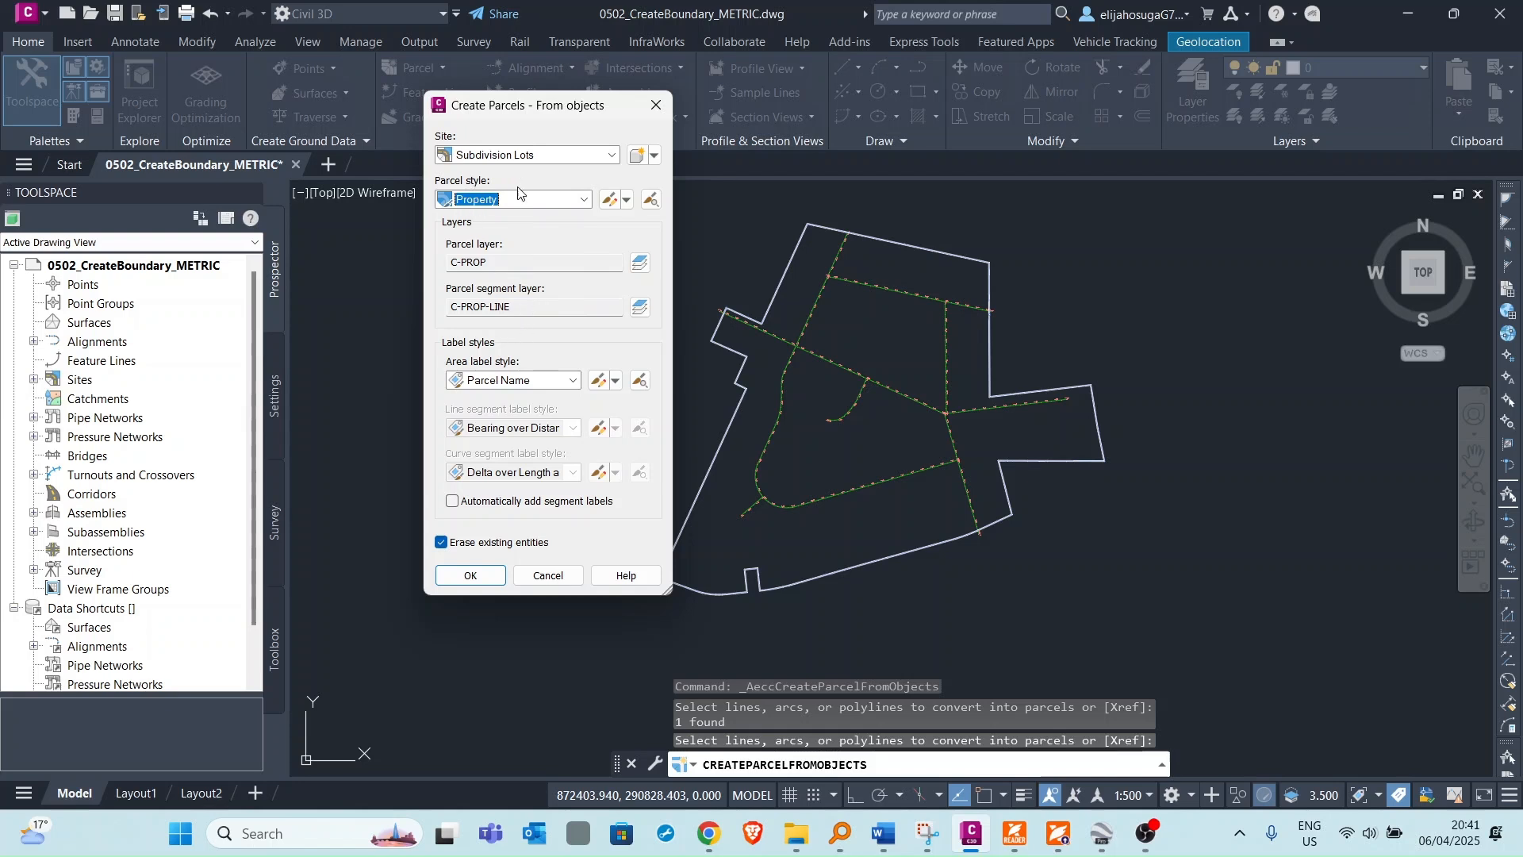
left_click(514, 386)
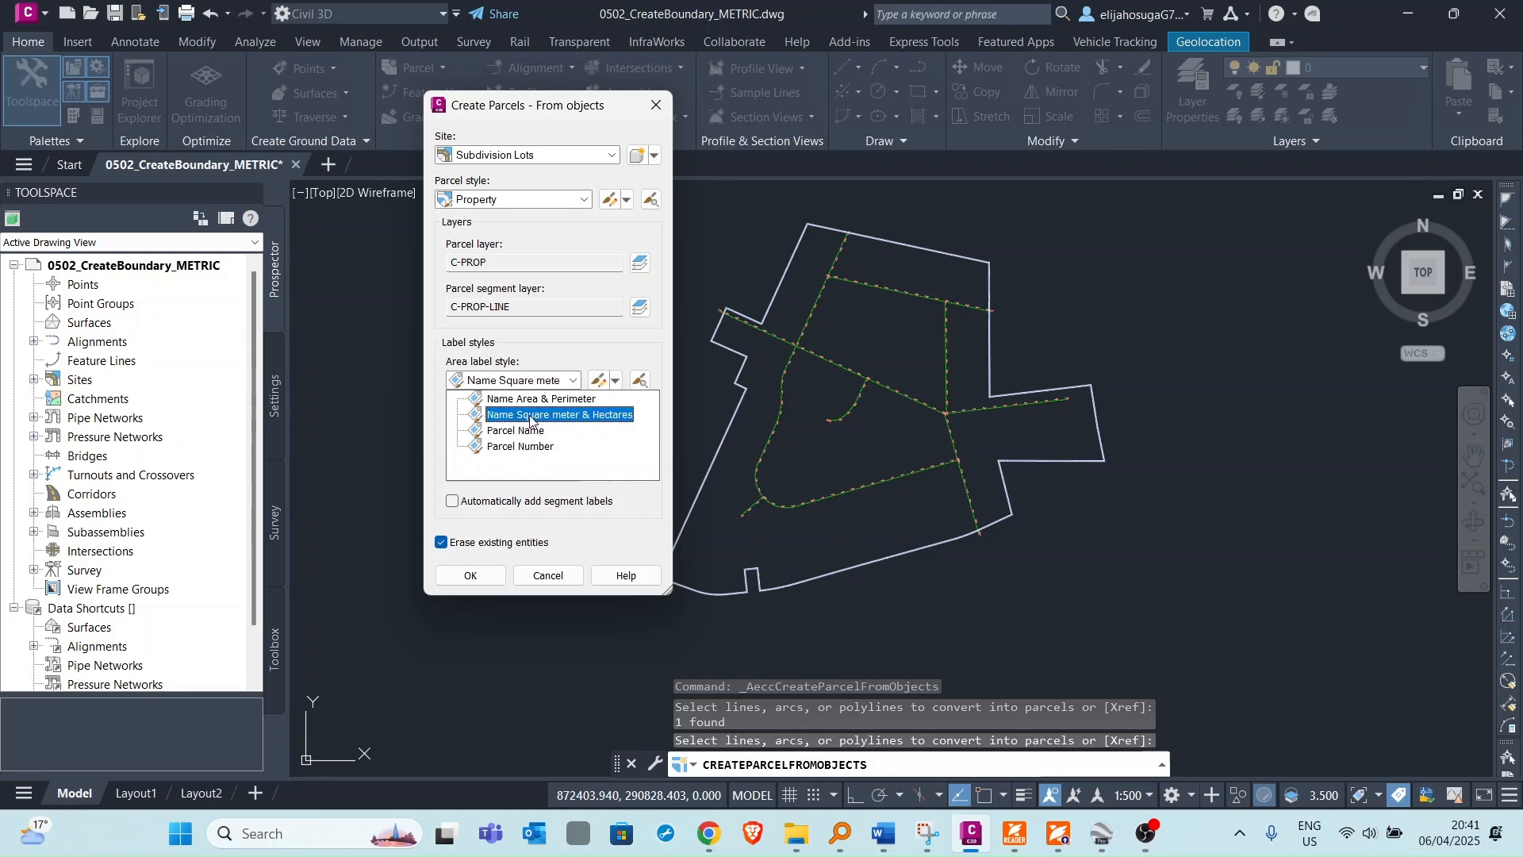
left_click(531, 415)
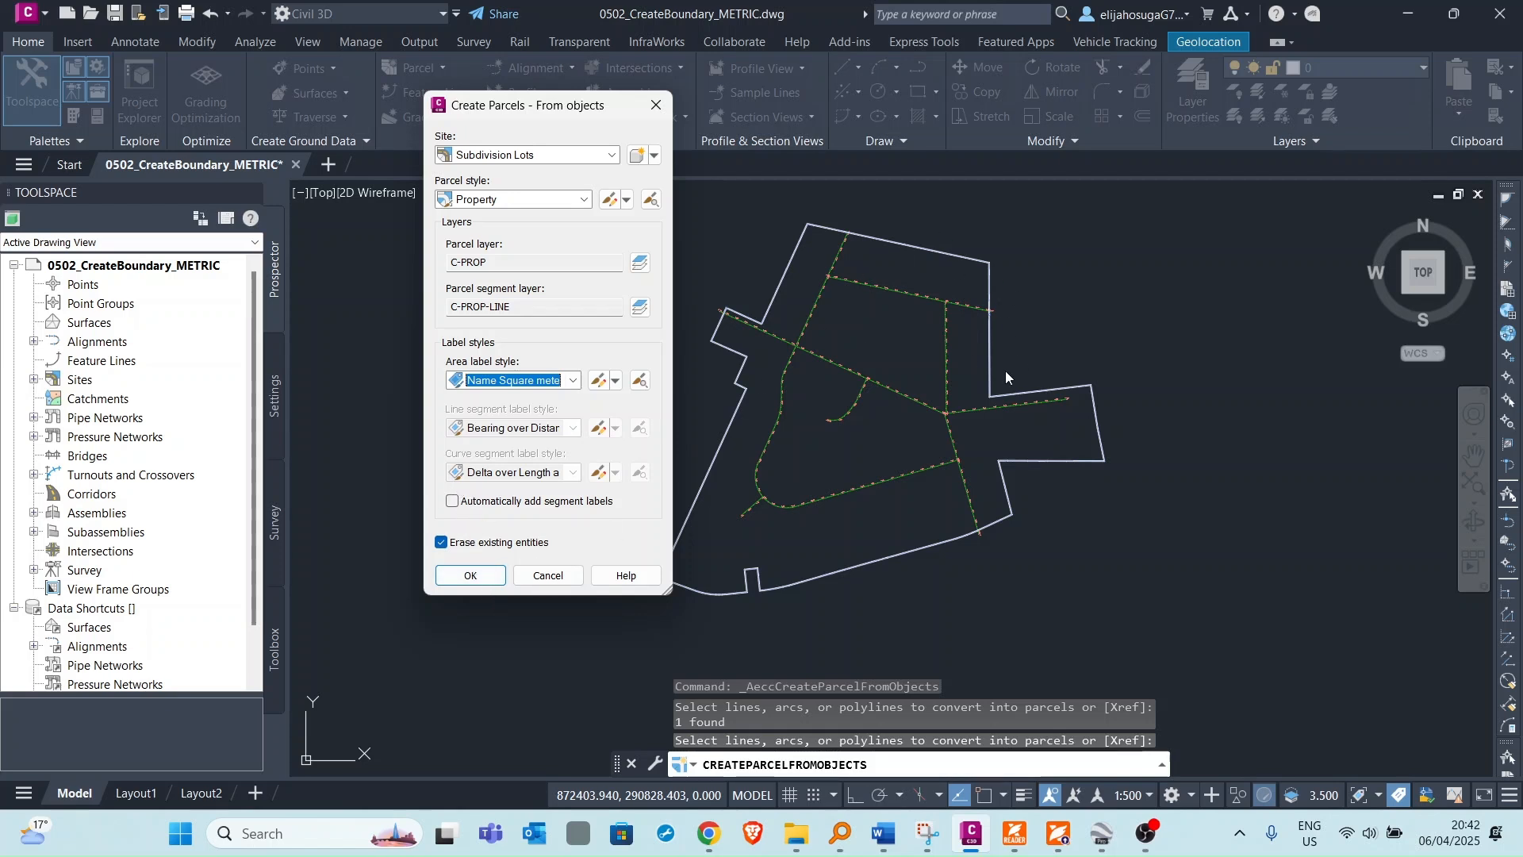
left_click(469, 578)
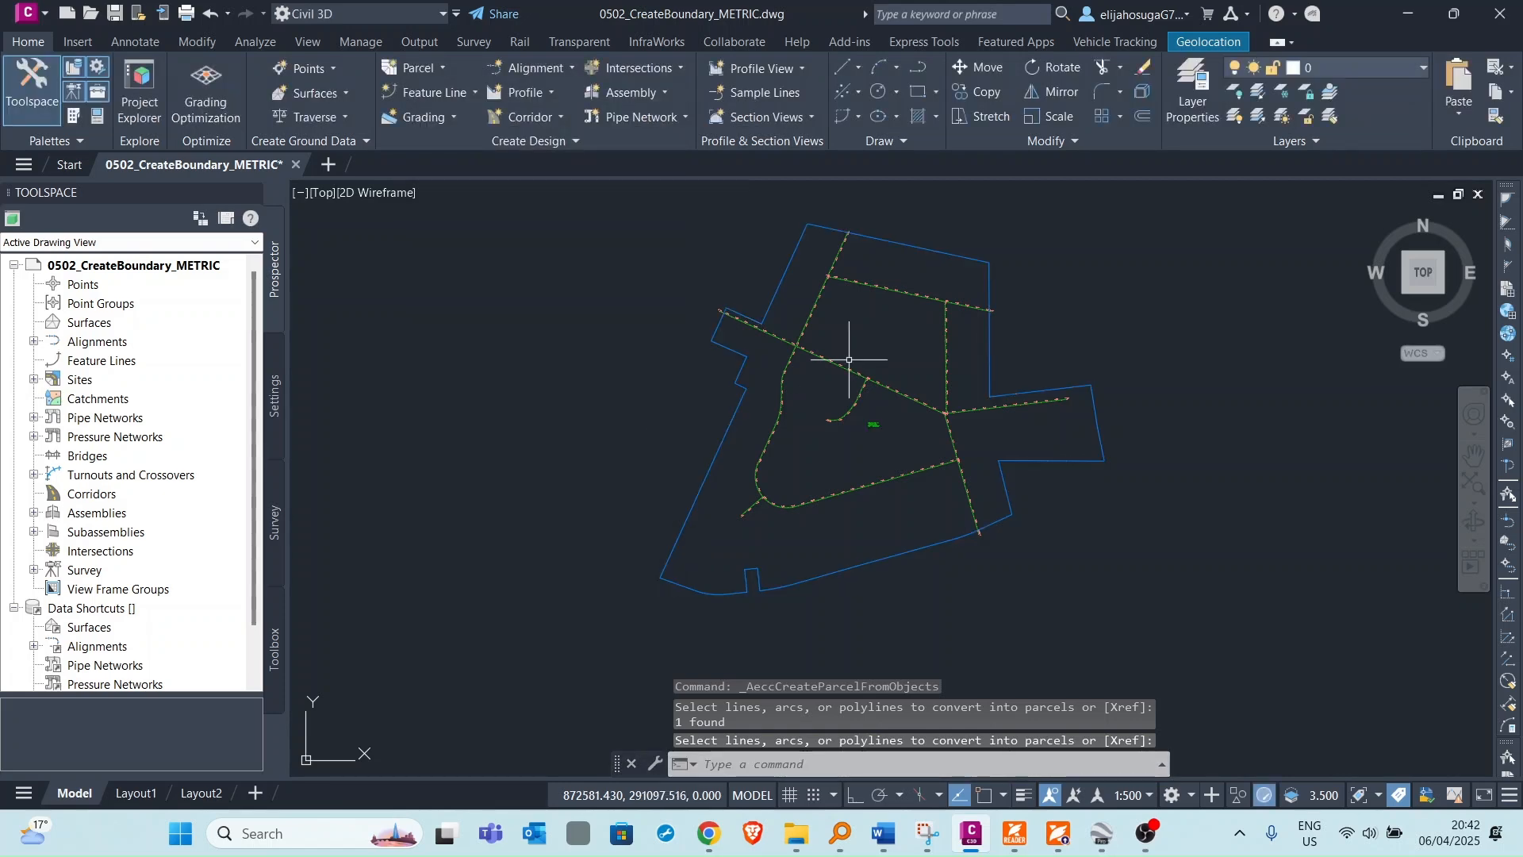
Zoom in to examine the new parcel's area label.
scroll(881, 416, "up", 10)
scroll(836, 407, "down", 10)
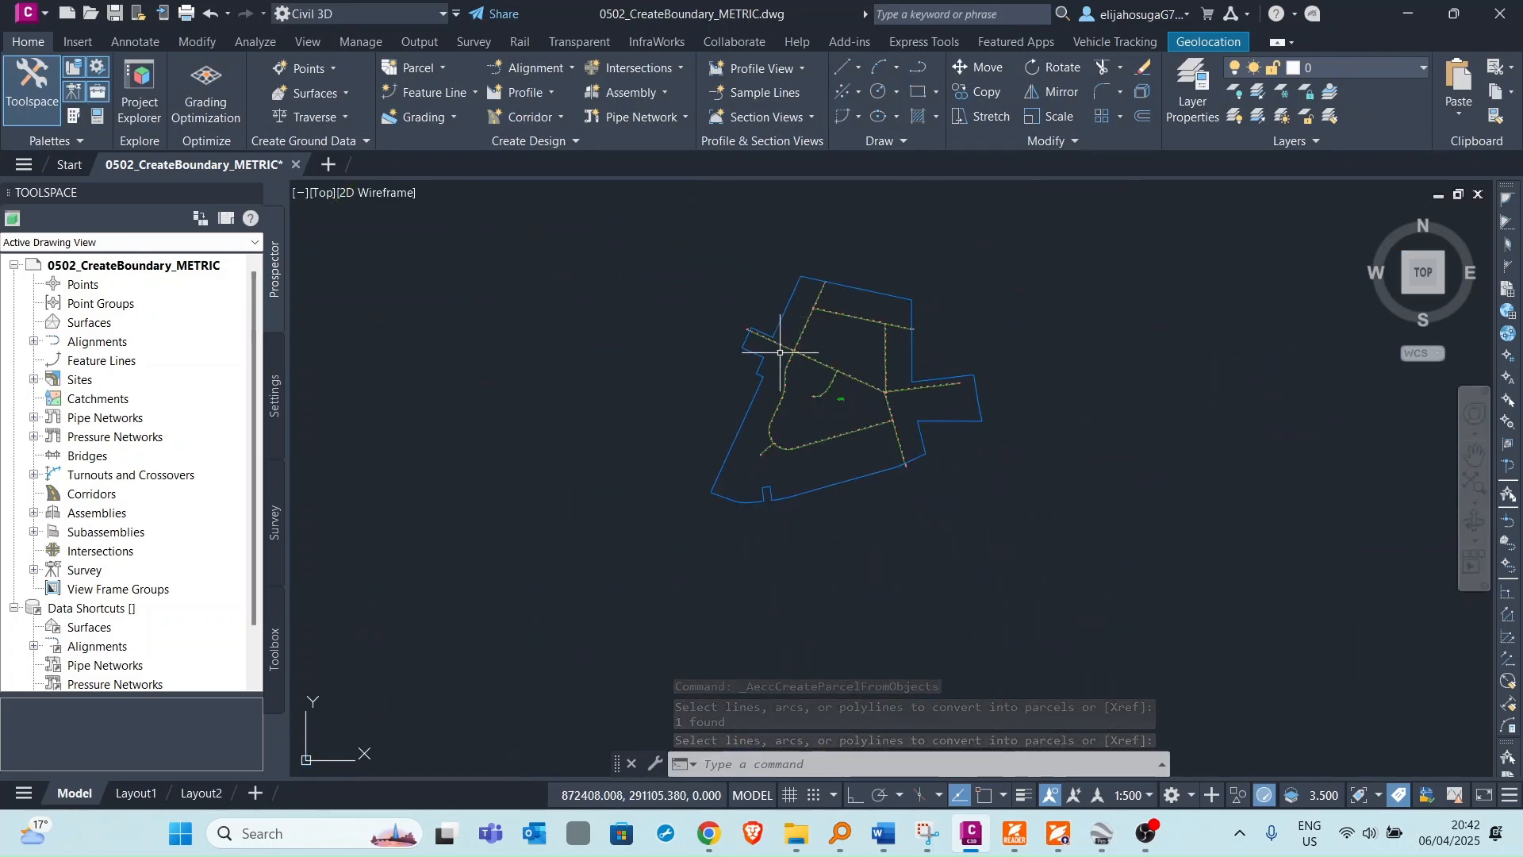
scroll(834, 399, "up", 4)
scroll(836, 417, "up", 8)
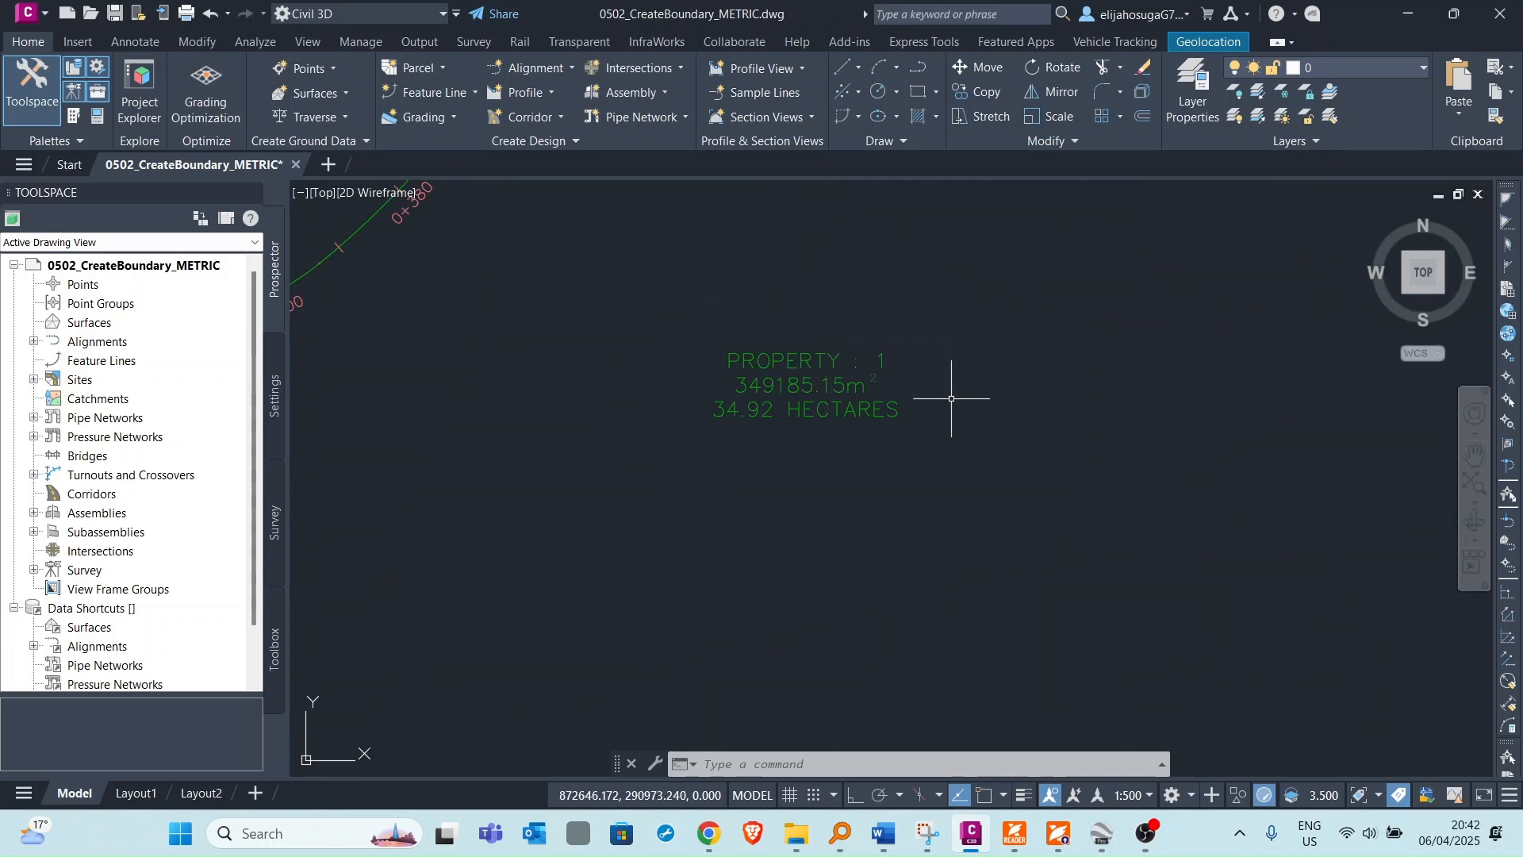
scroll(873, 337, "down", 10)
scroll(874, 337, "down", 3)
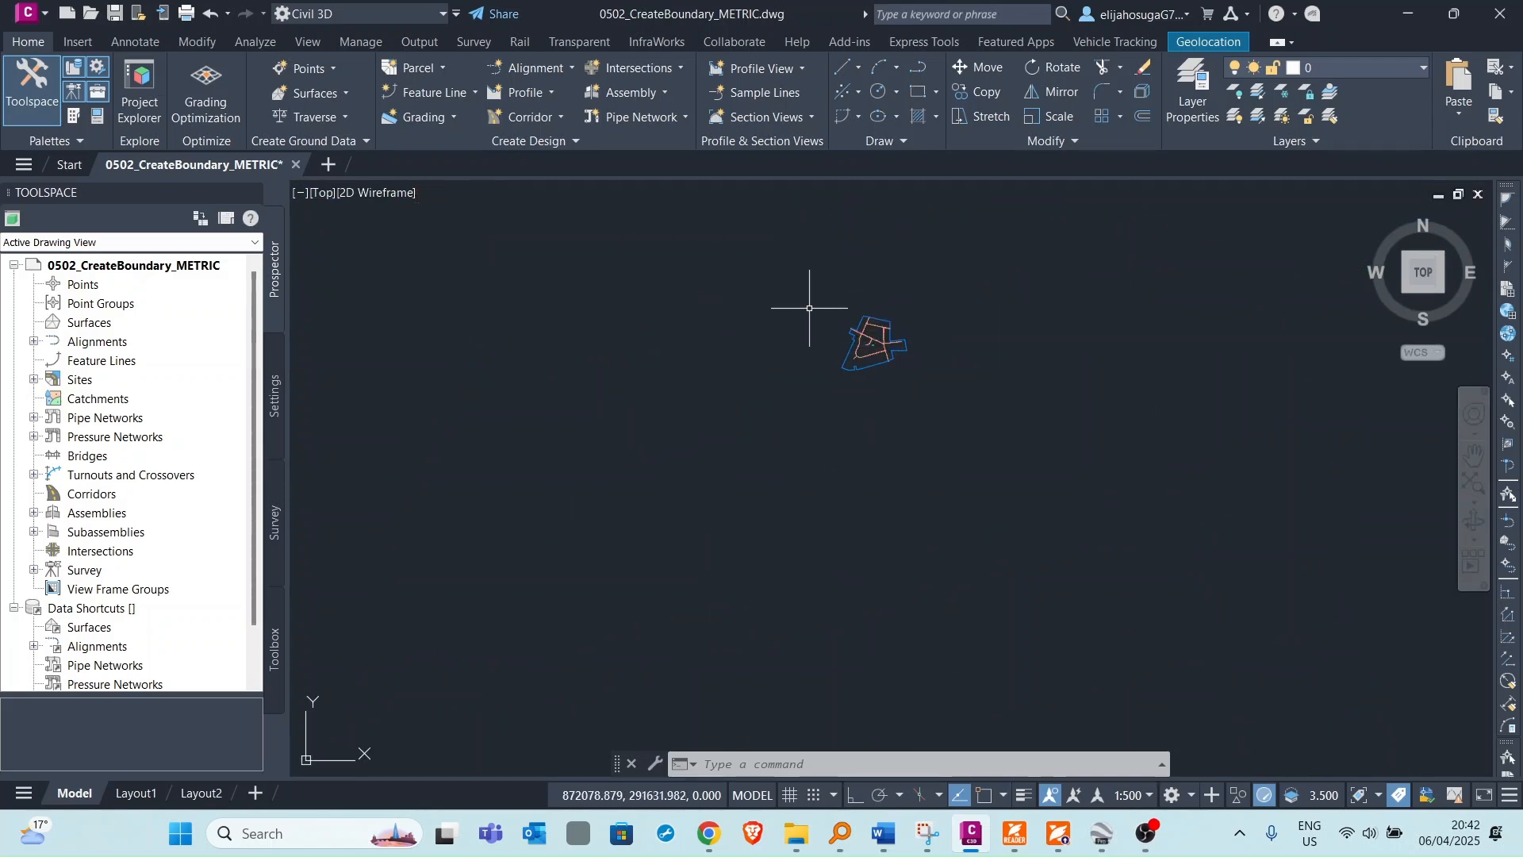
scroll(889, 476, "up", 10)
scroll(877, 312, "up", 6)
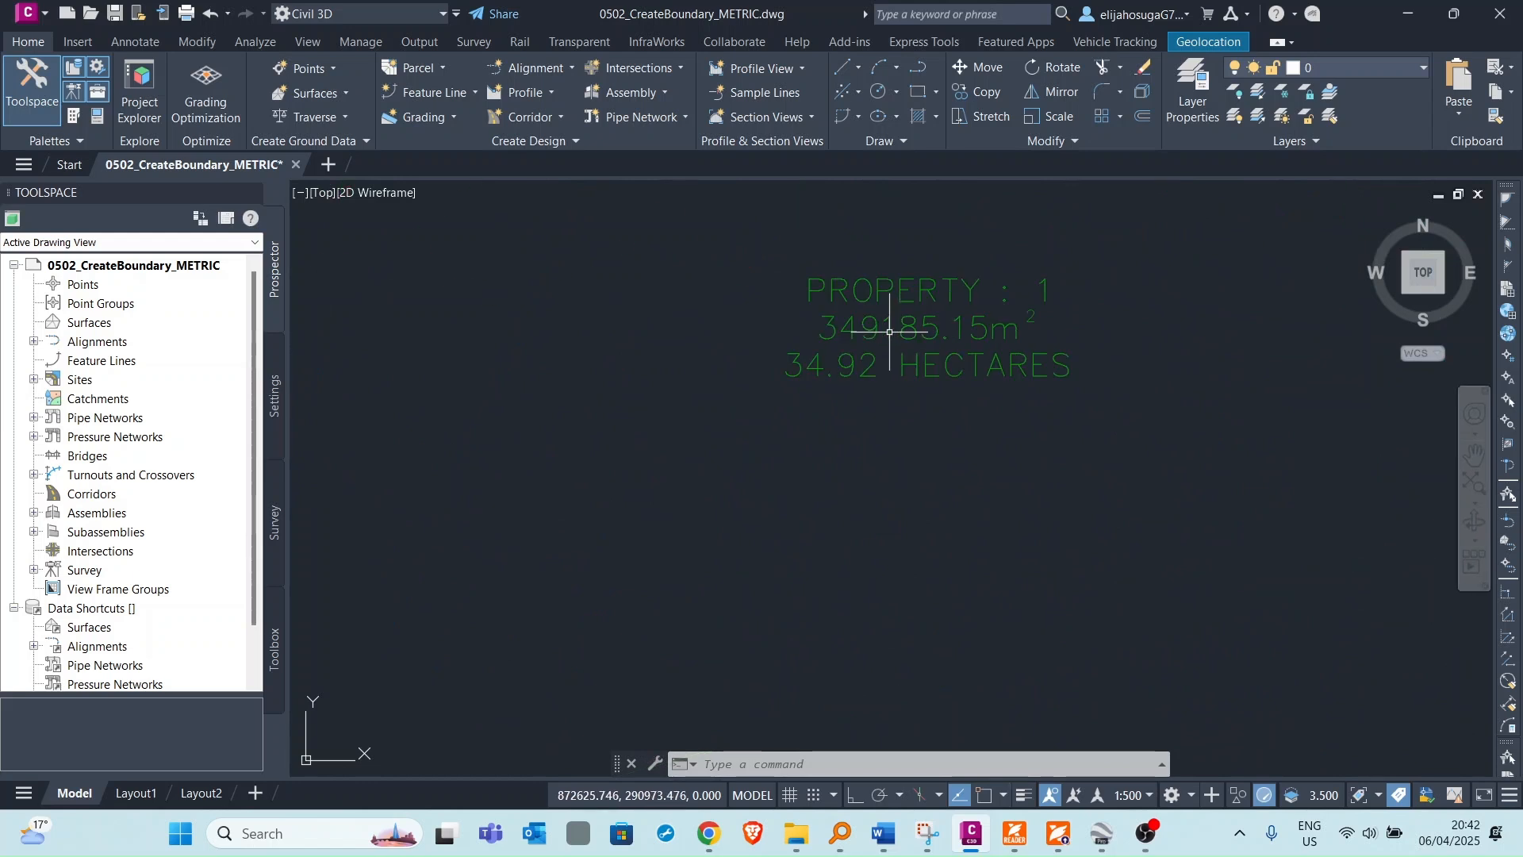
Zoom over the parcel boundary and expand Sites in Prospector to examine the Subdivision Lots site.
scroll(872, 300, "down", 8)
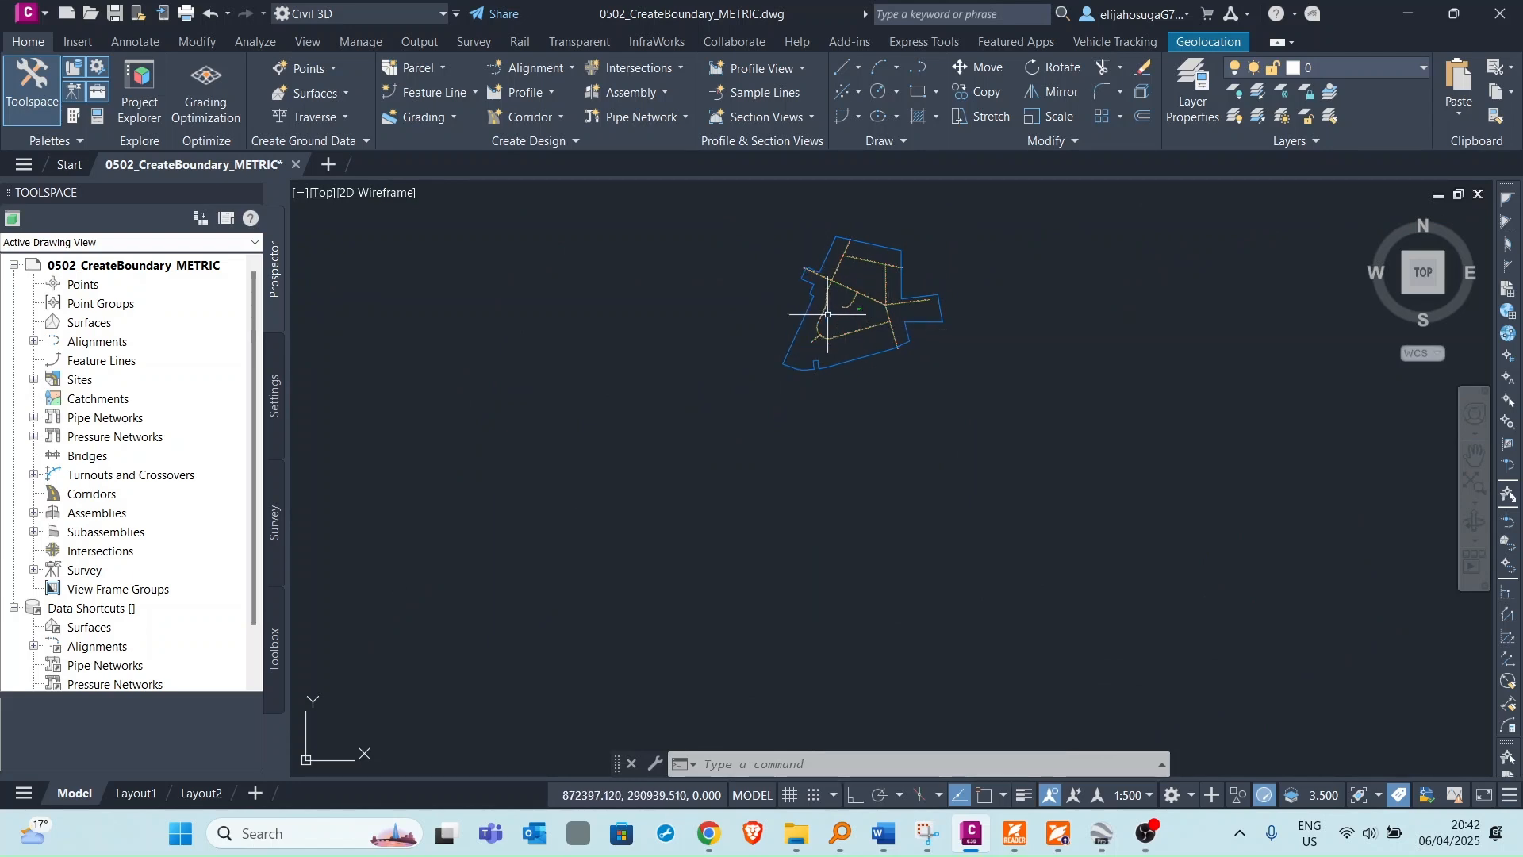
scroll(860, 307, "up", 2)
scroll(841, 252, "up", 6)
scroll(845, 345, "down", 2)
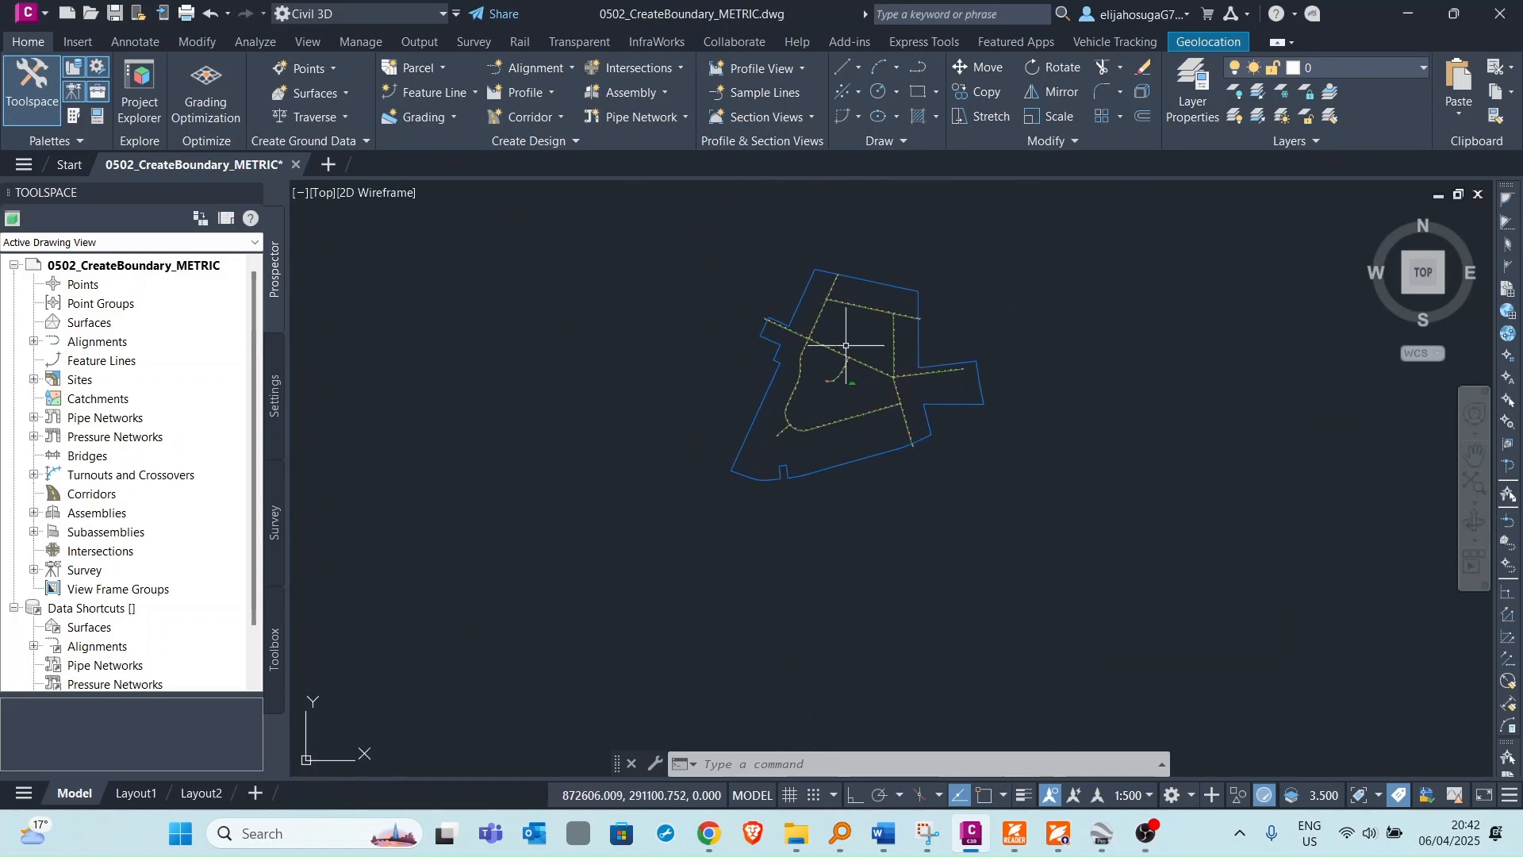
scroll(799, 306, "up", 5)
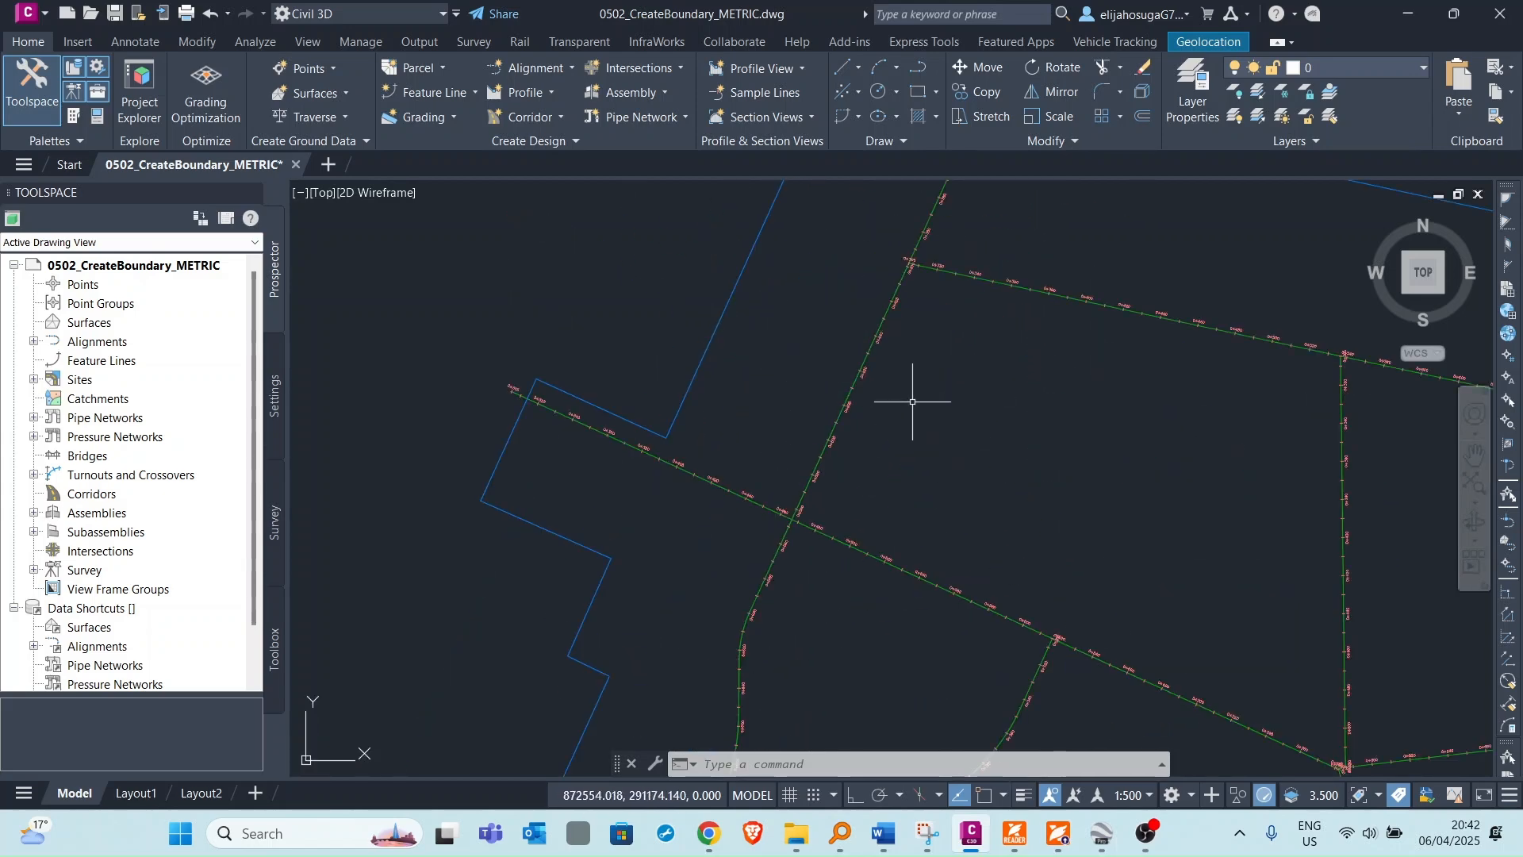
scroll(911, 281, "down", 3)
scroll(911, 343, "up", 1)
scroll(864, 413, "up", 1)
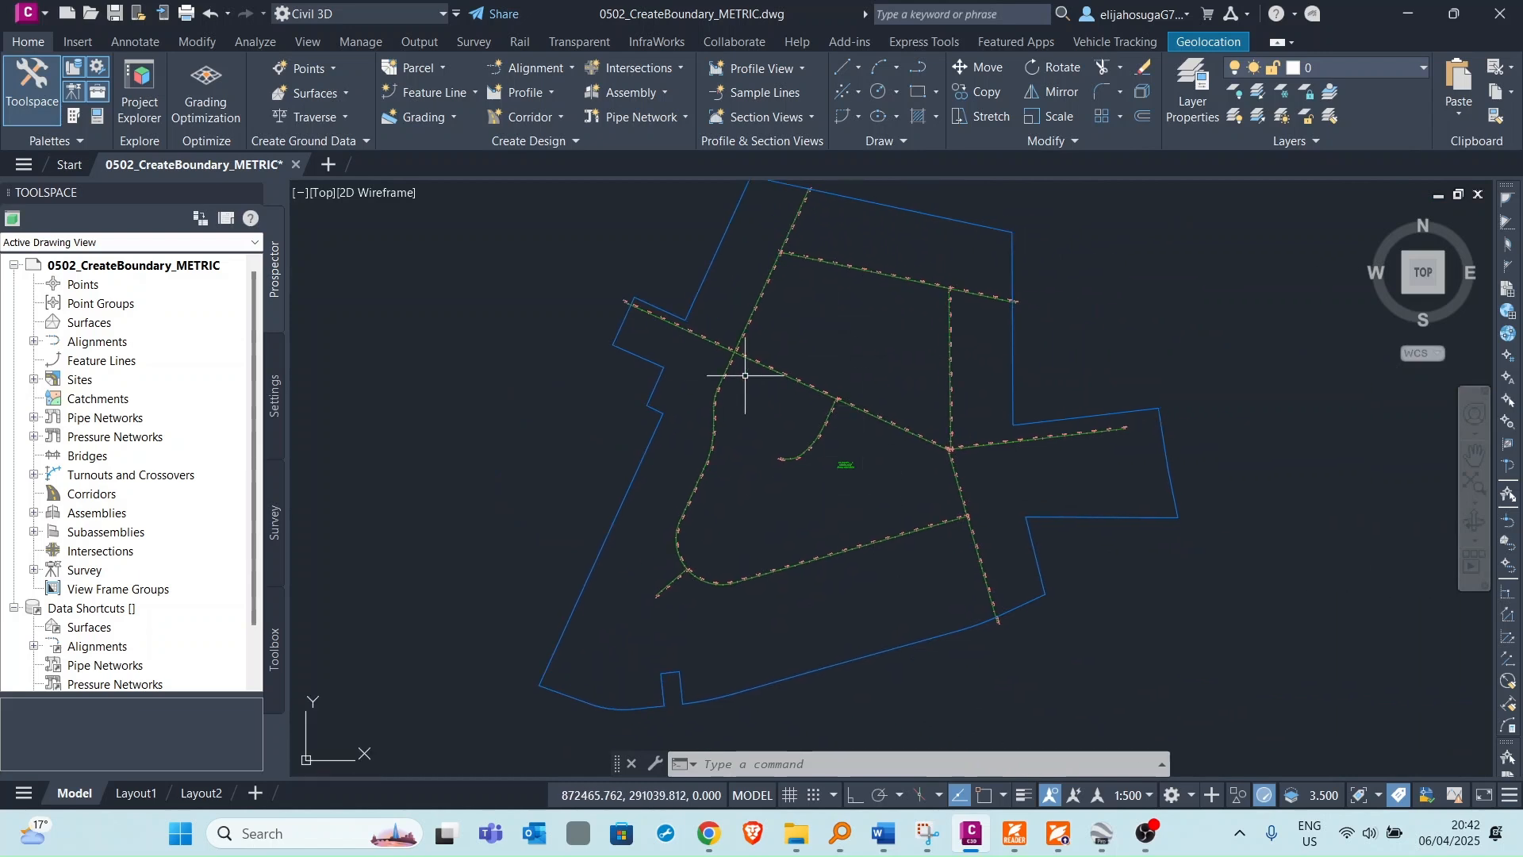
left_click(34, 380)
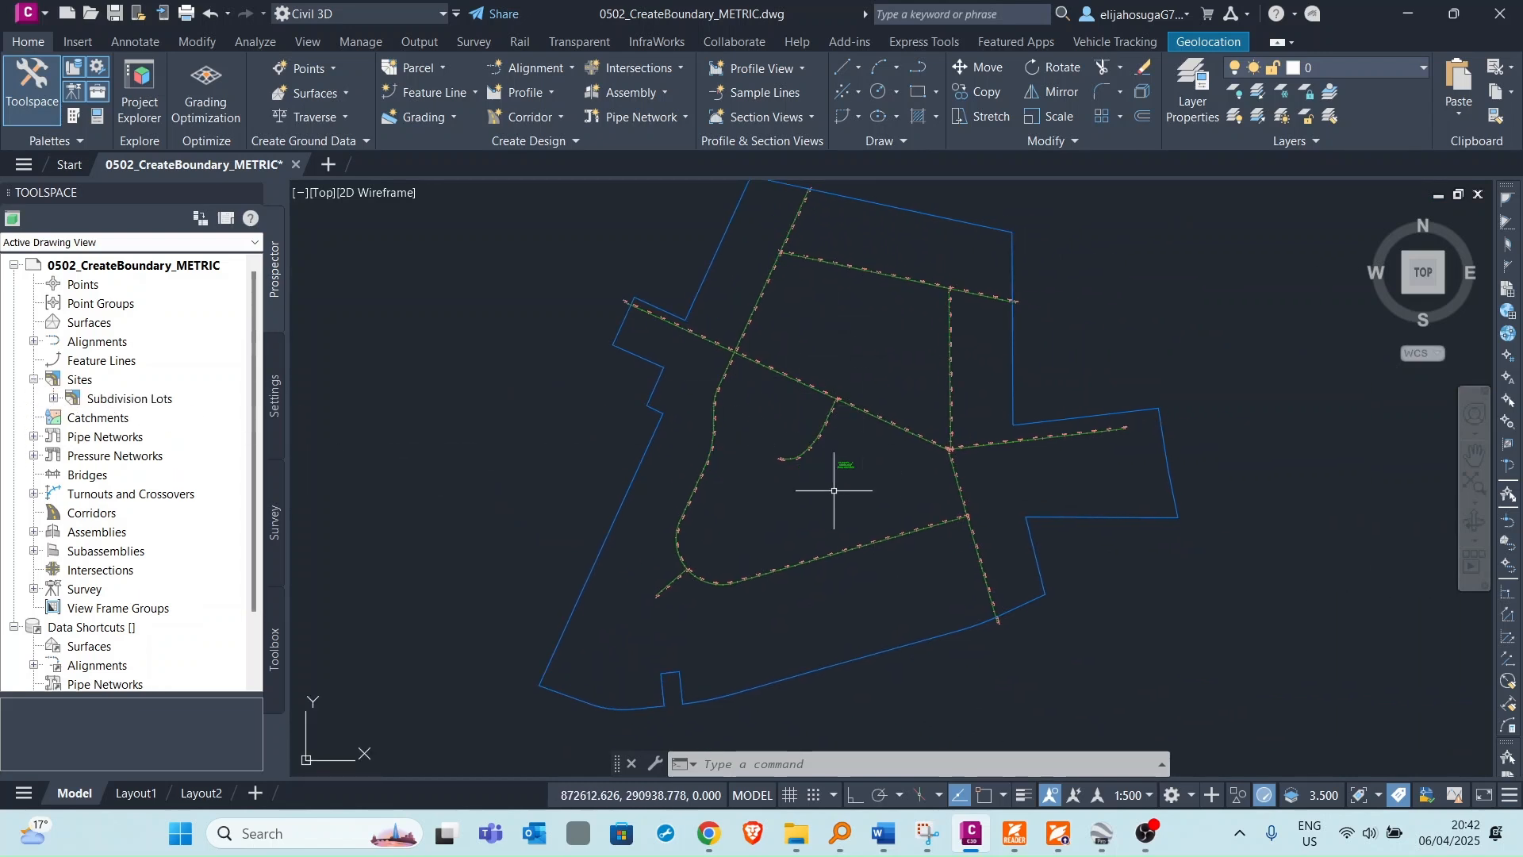
Zoom over the site and expand the centerline alignments in Prospector to examine the road alignments.
scroll(833, 490, "up", 1)
scroll(884, 402, "down", 2)
scroll(867, 396, "up", 1)
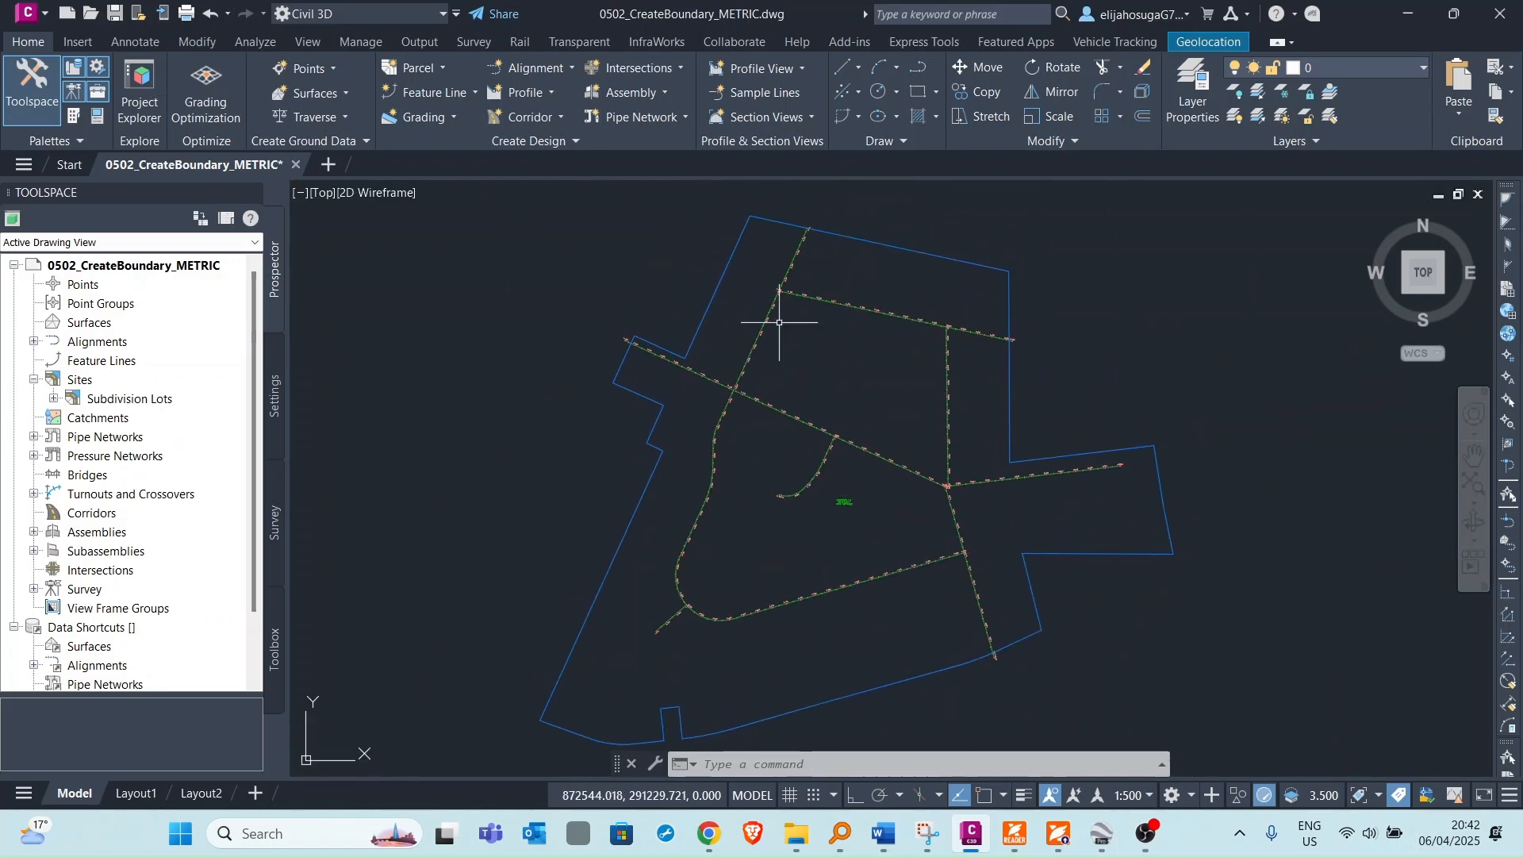
scroll(829, 502, "up", 3)
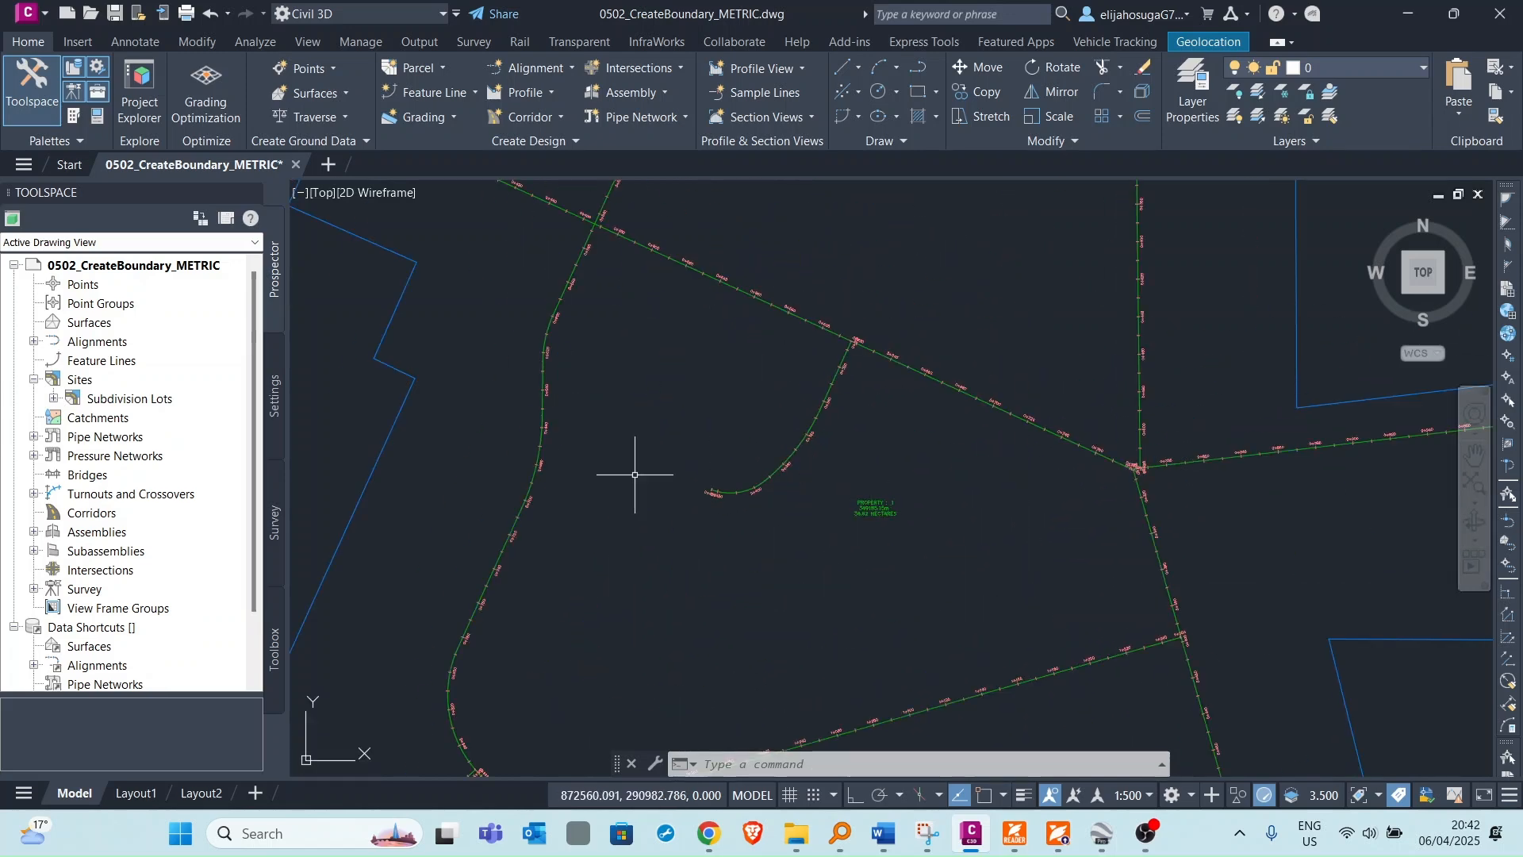
scroll(771, 357, "down", 3)
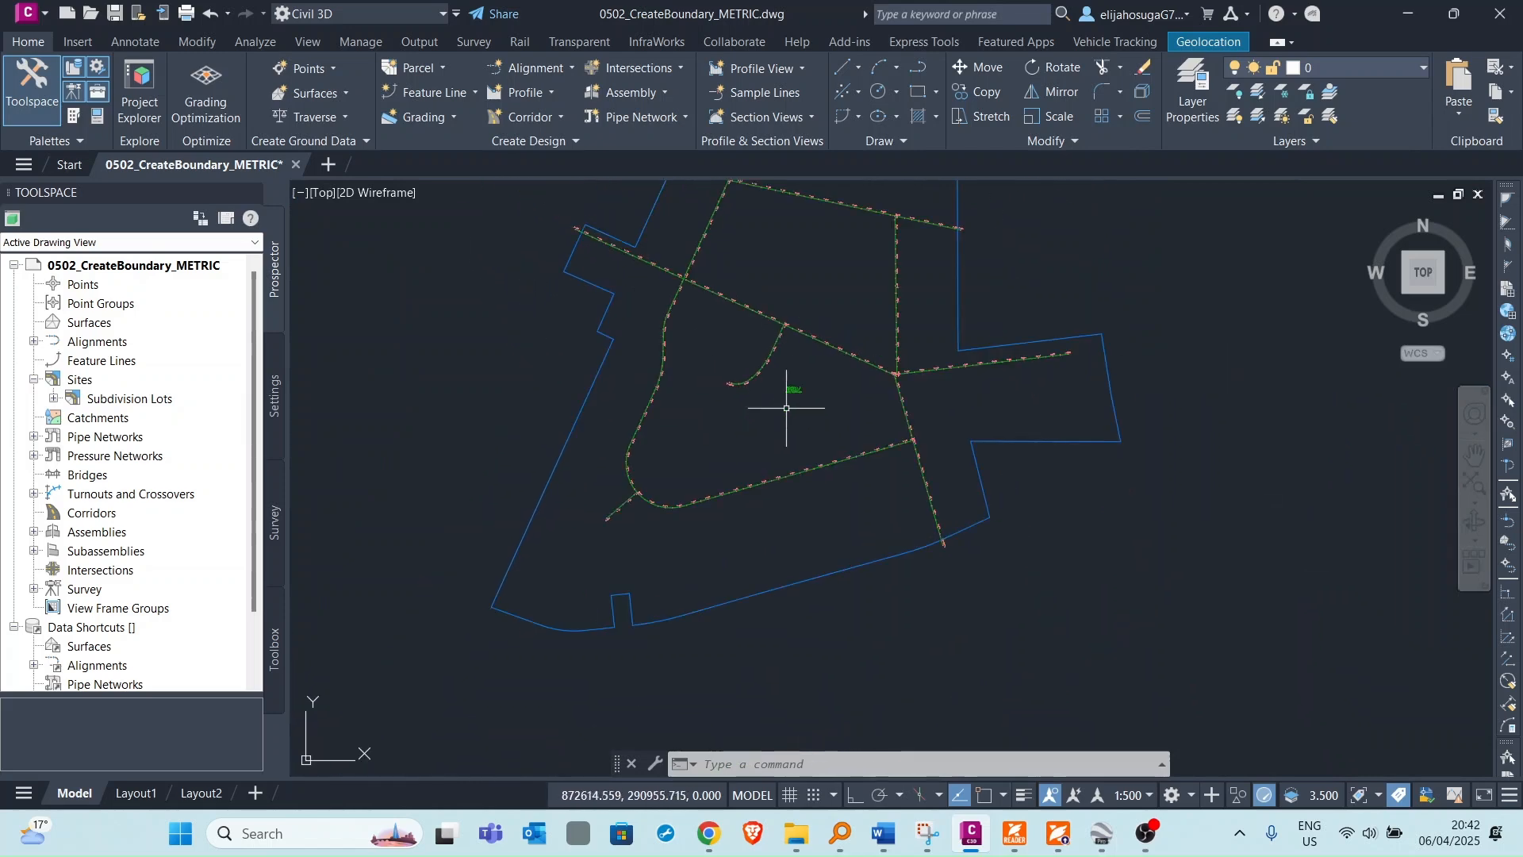
scroll(797, 396, "up", 3)
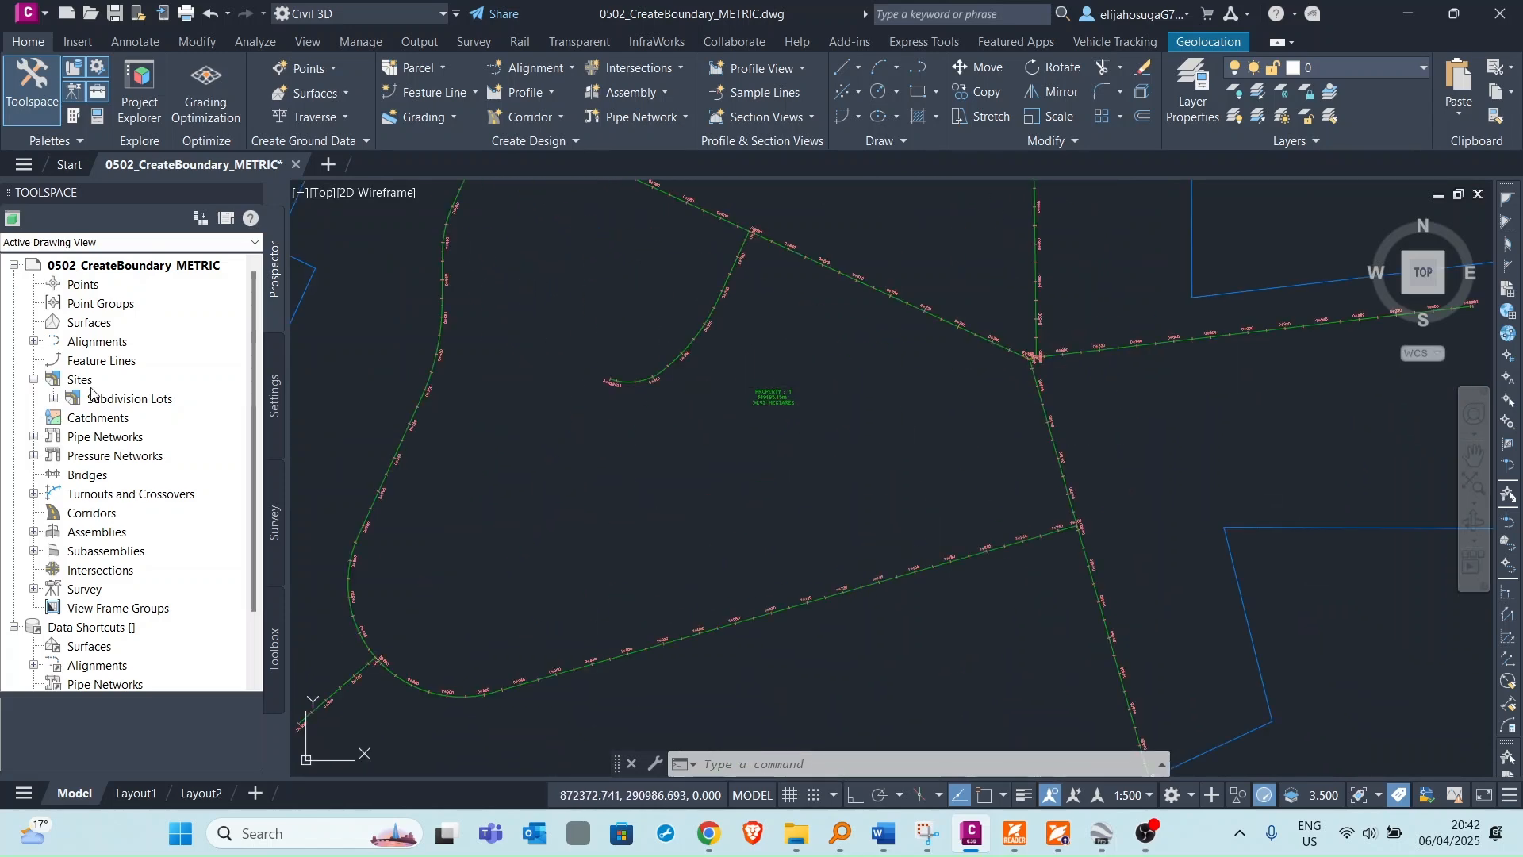
left_click(34, 341)
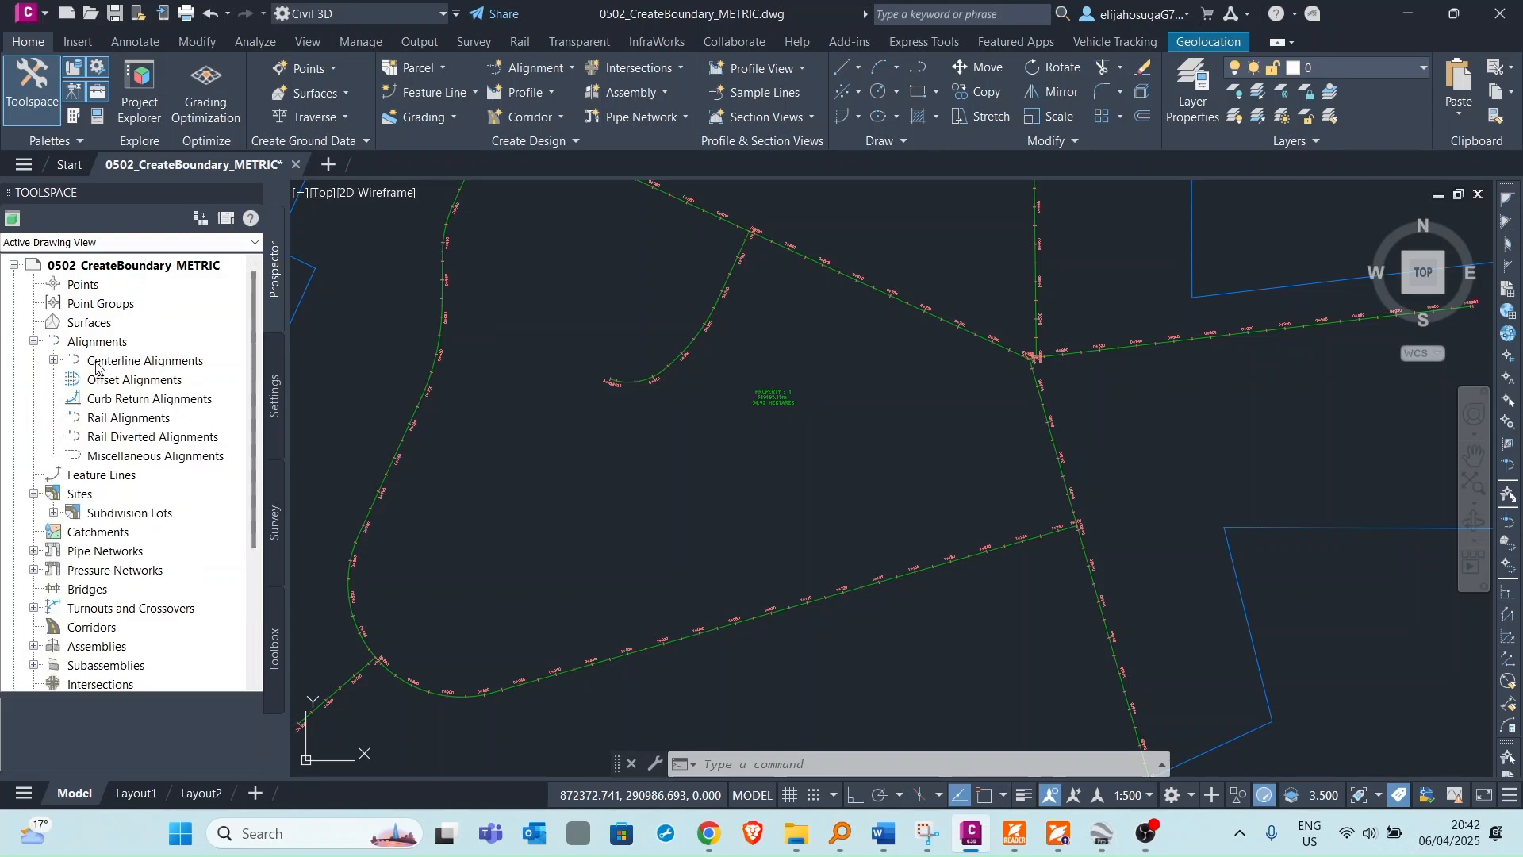
left_click(53, 361)
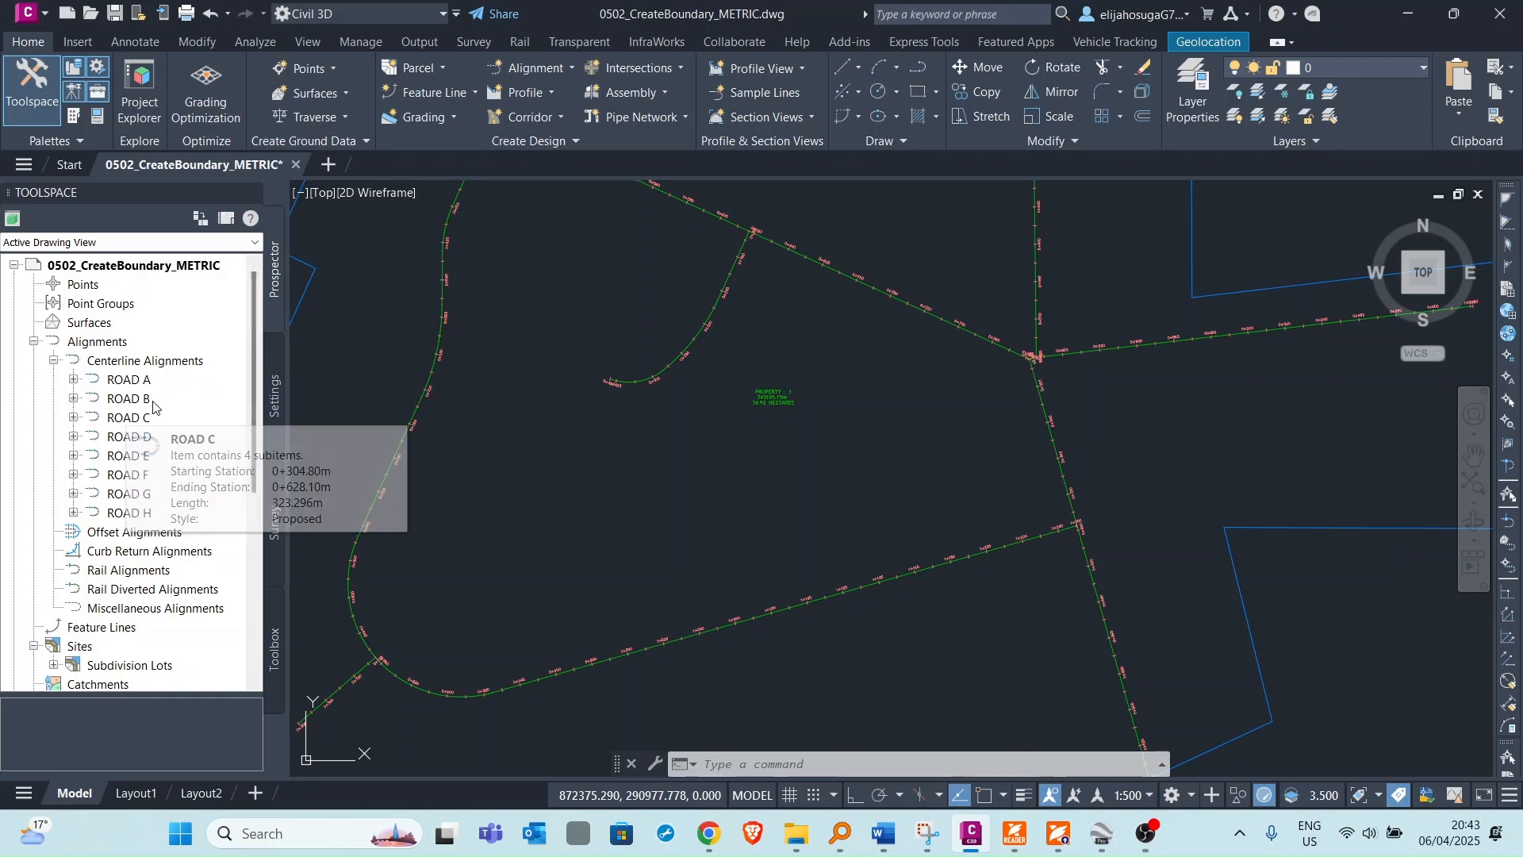
Move the ROAD D alignment into the Subdivision Lots site.
scroll(785, 329, "down", 6)
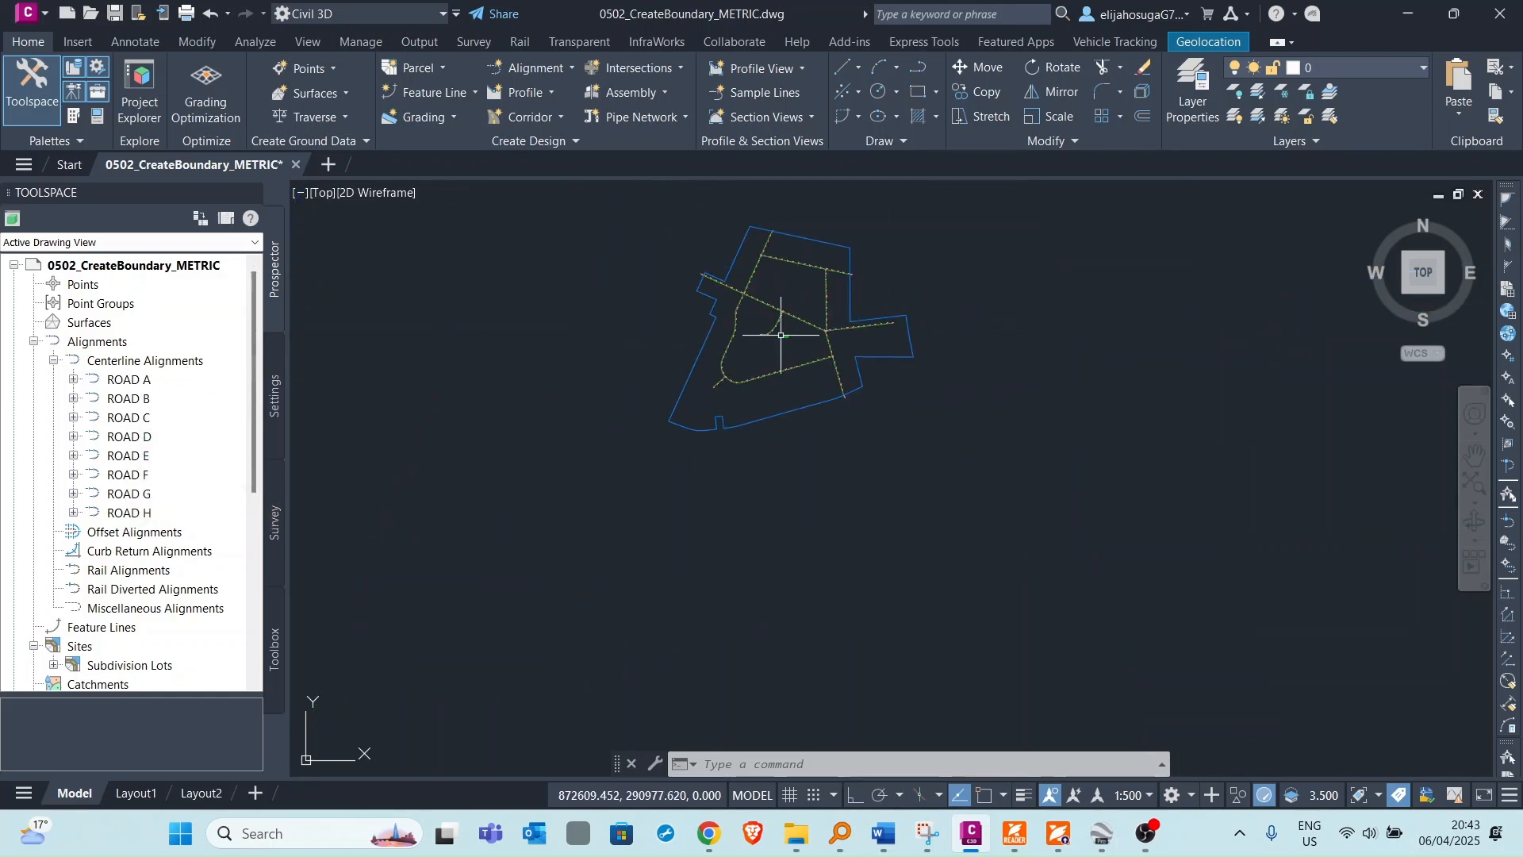
scroll(115, 468, "down", 1)
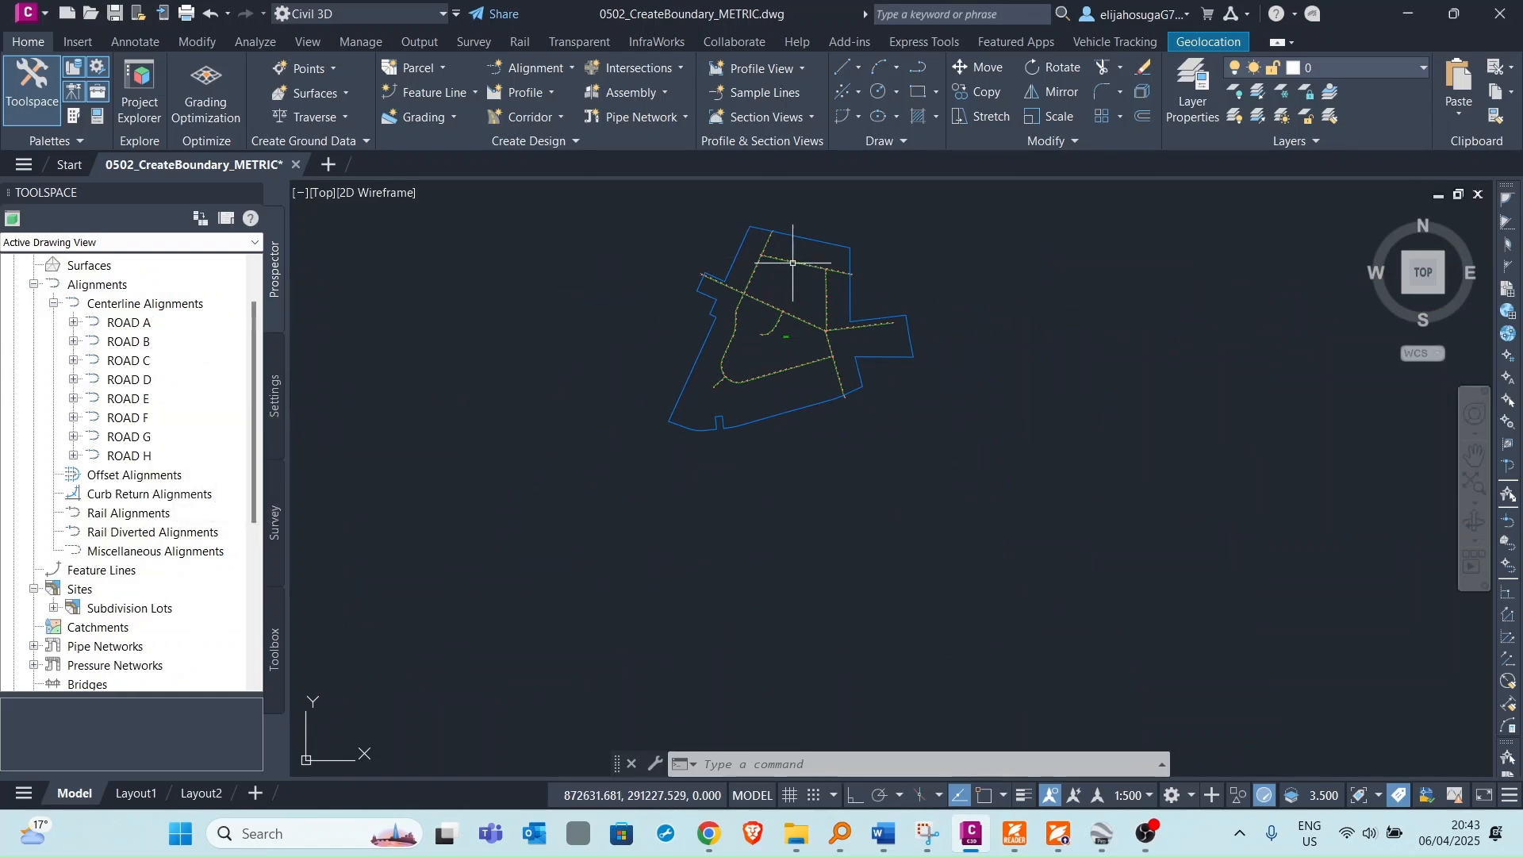
scroll(749, 270, "up", 5)
scroll(761, 257, "up", 3)
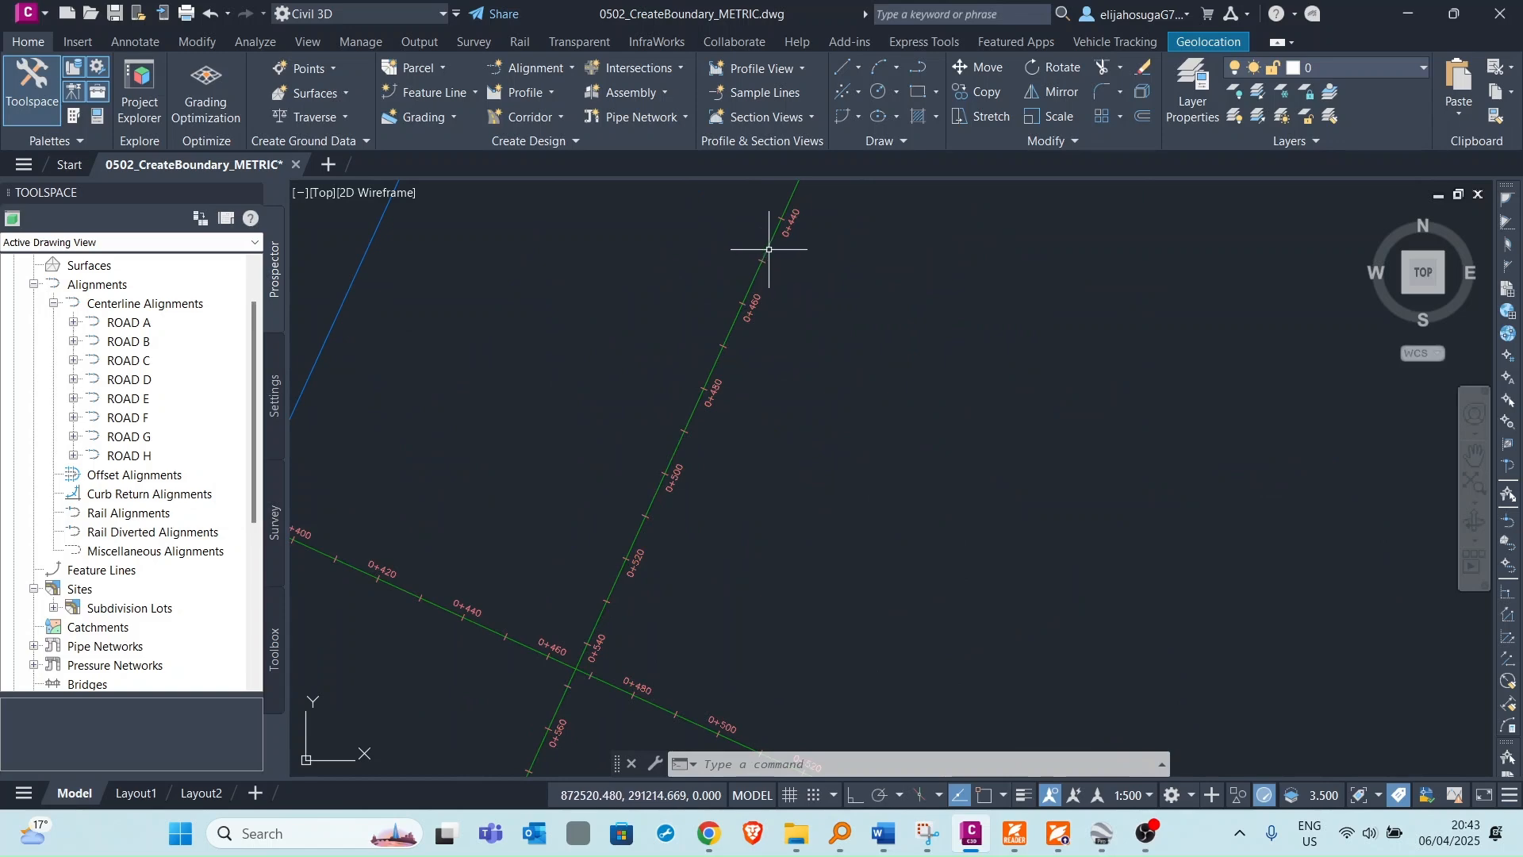
left_click(774, 242)
scroll(714, 290, "down", 5)
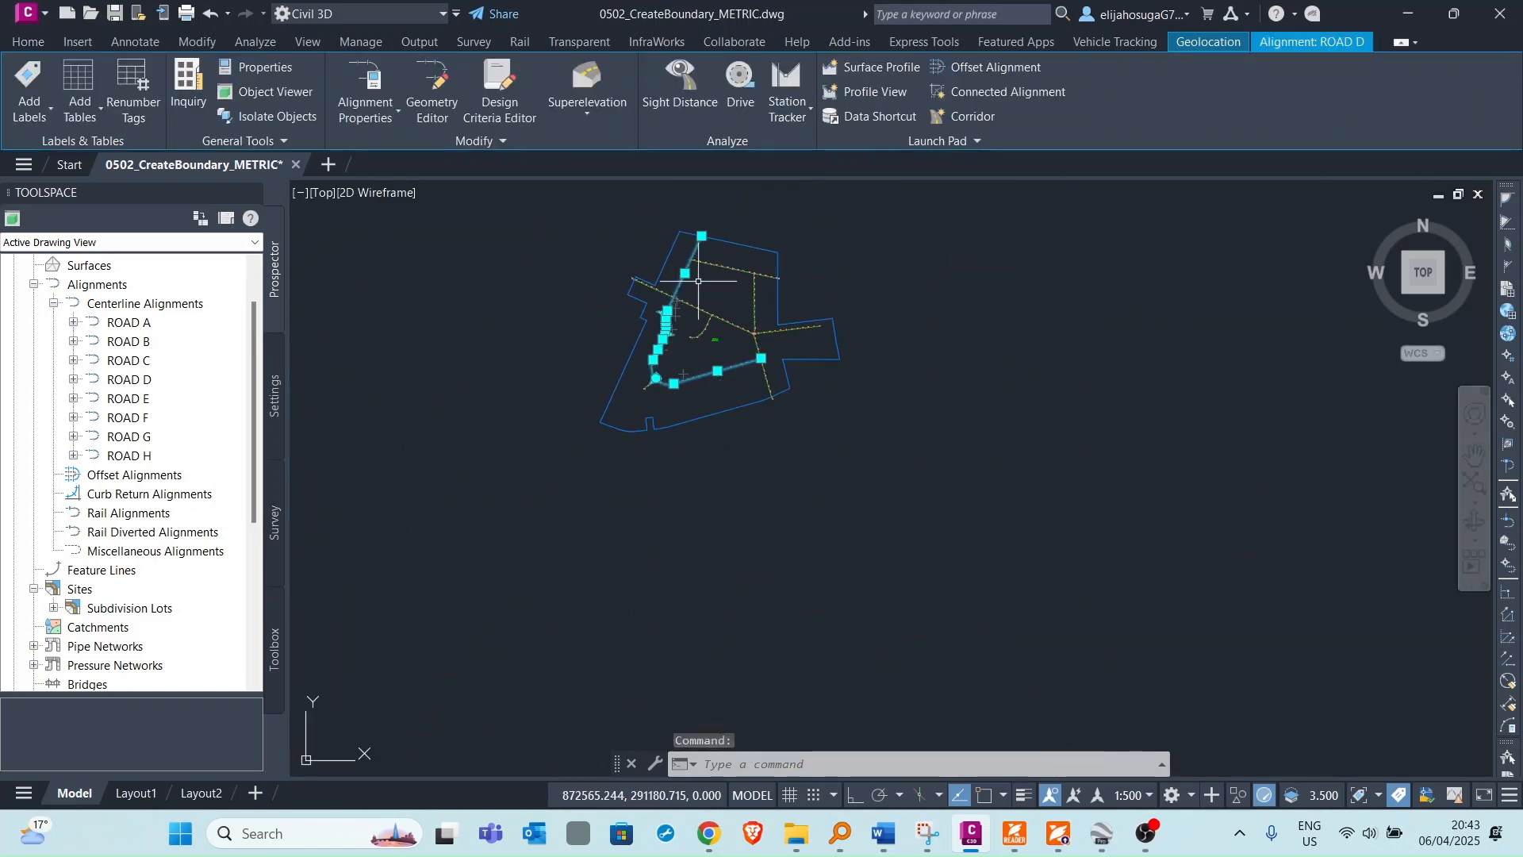
right_click(701, 288)
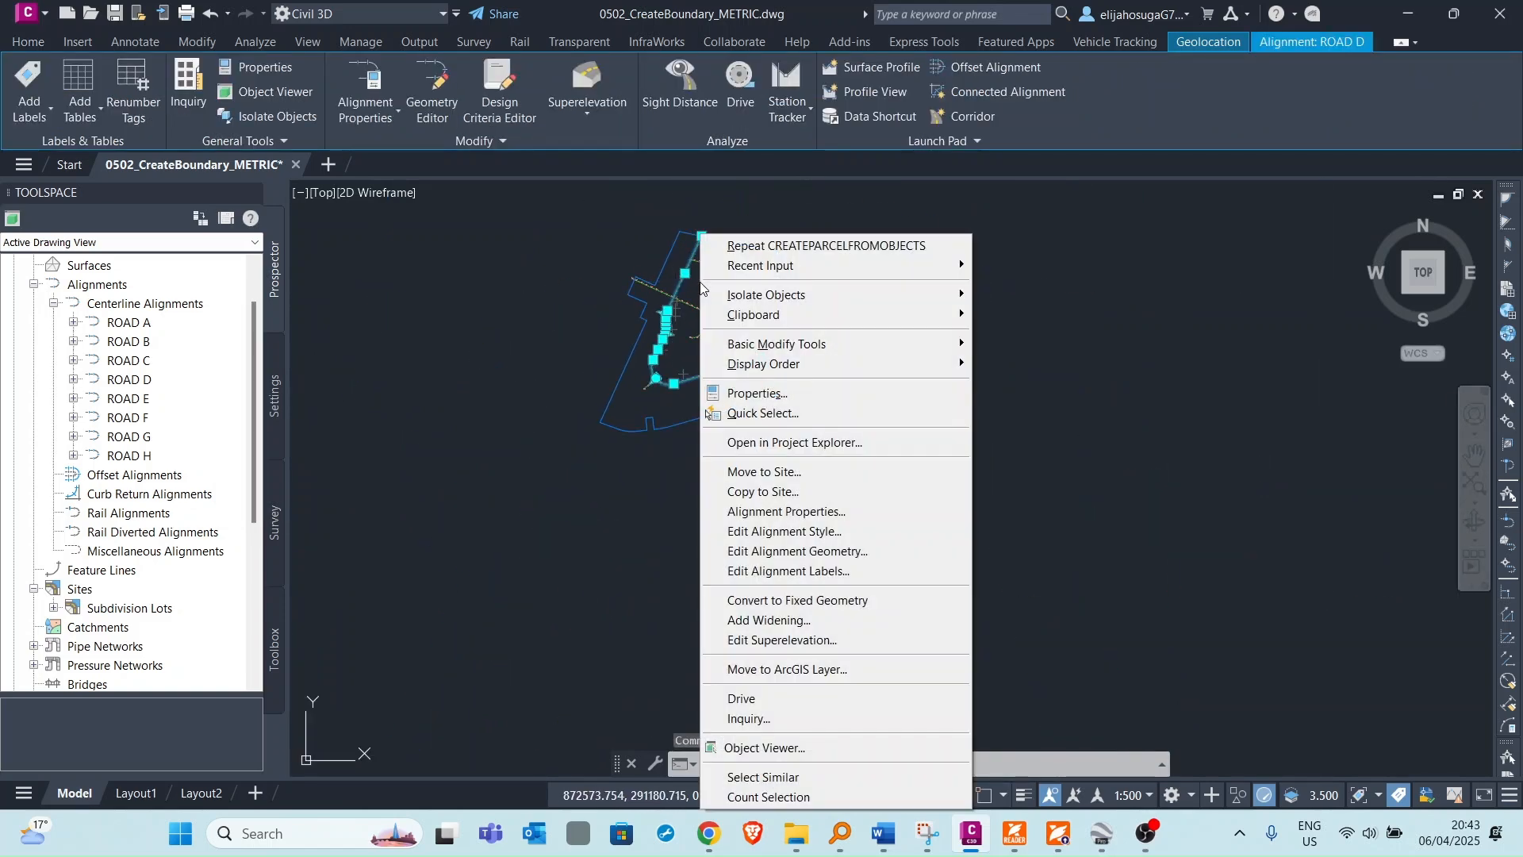
left_click(776, 473)
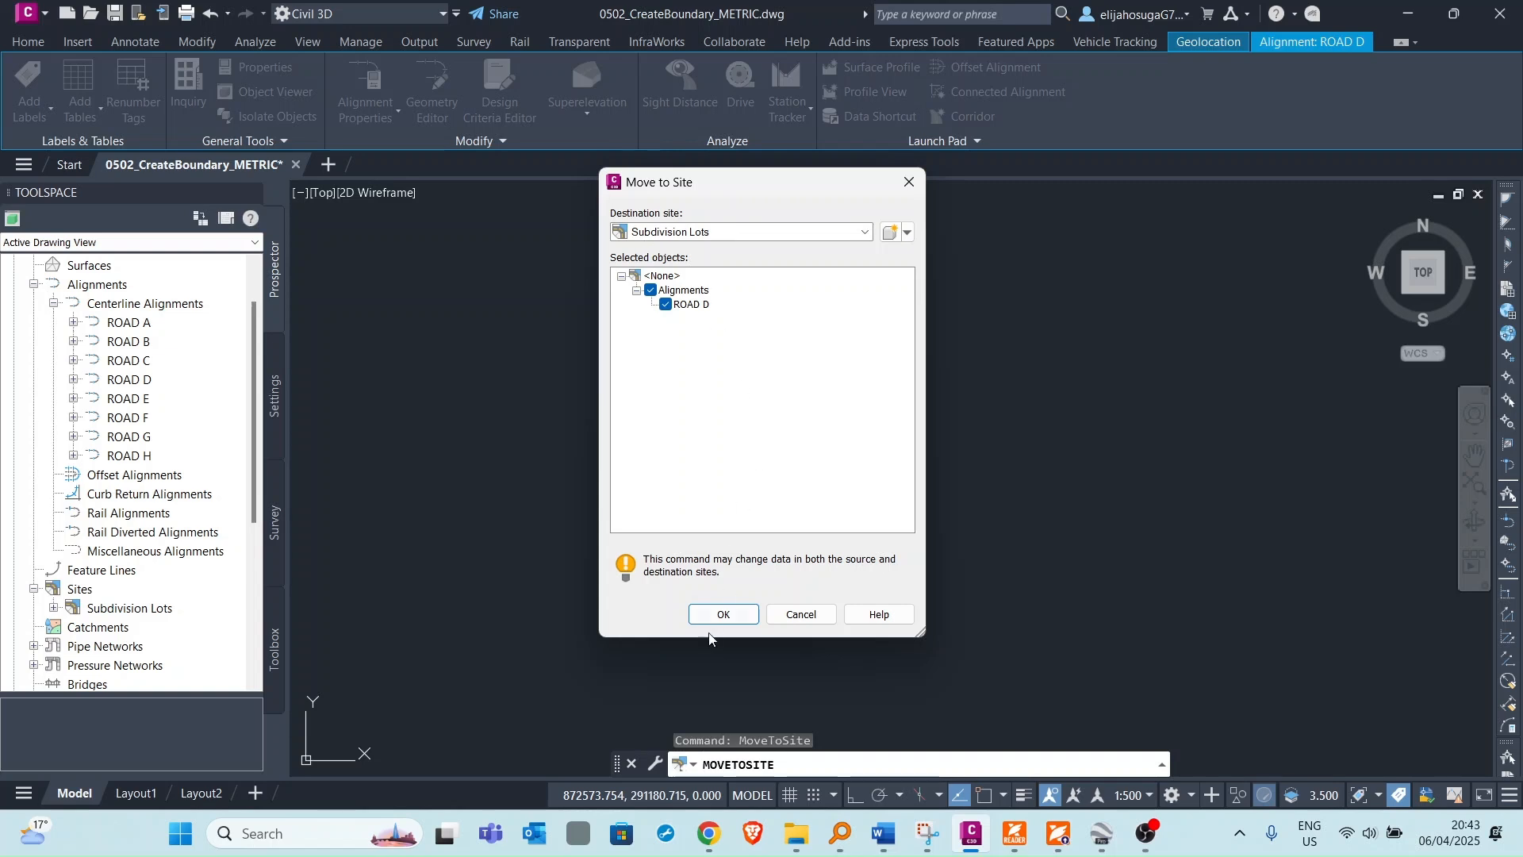
left_click(668, 233)
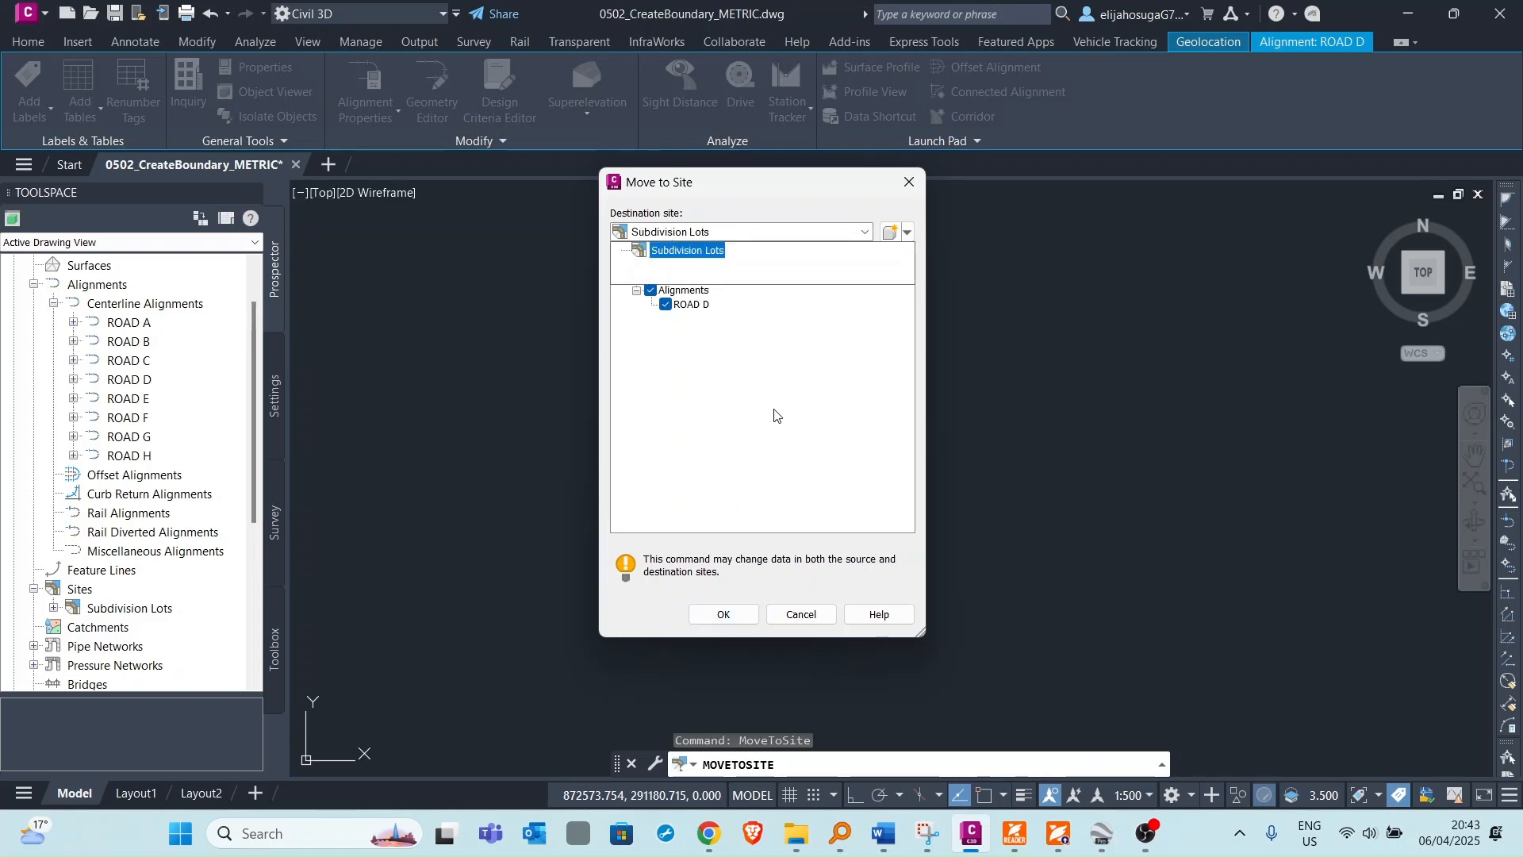
left_click(770, 205)
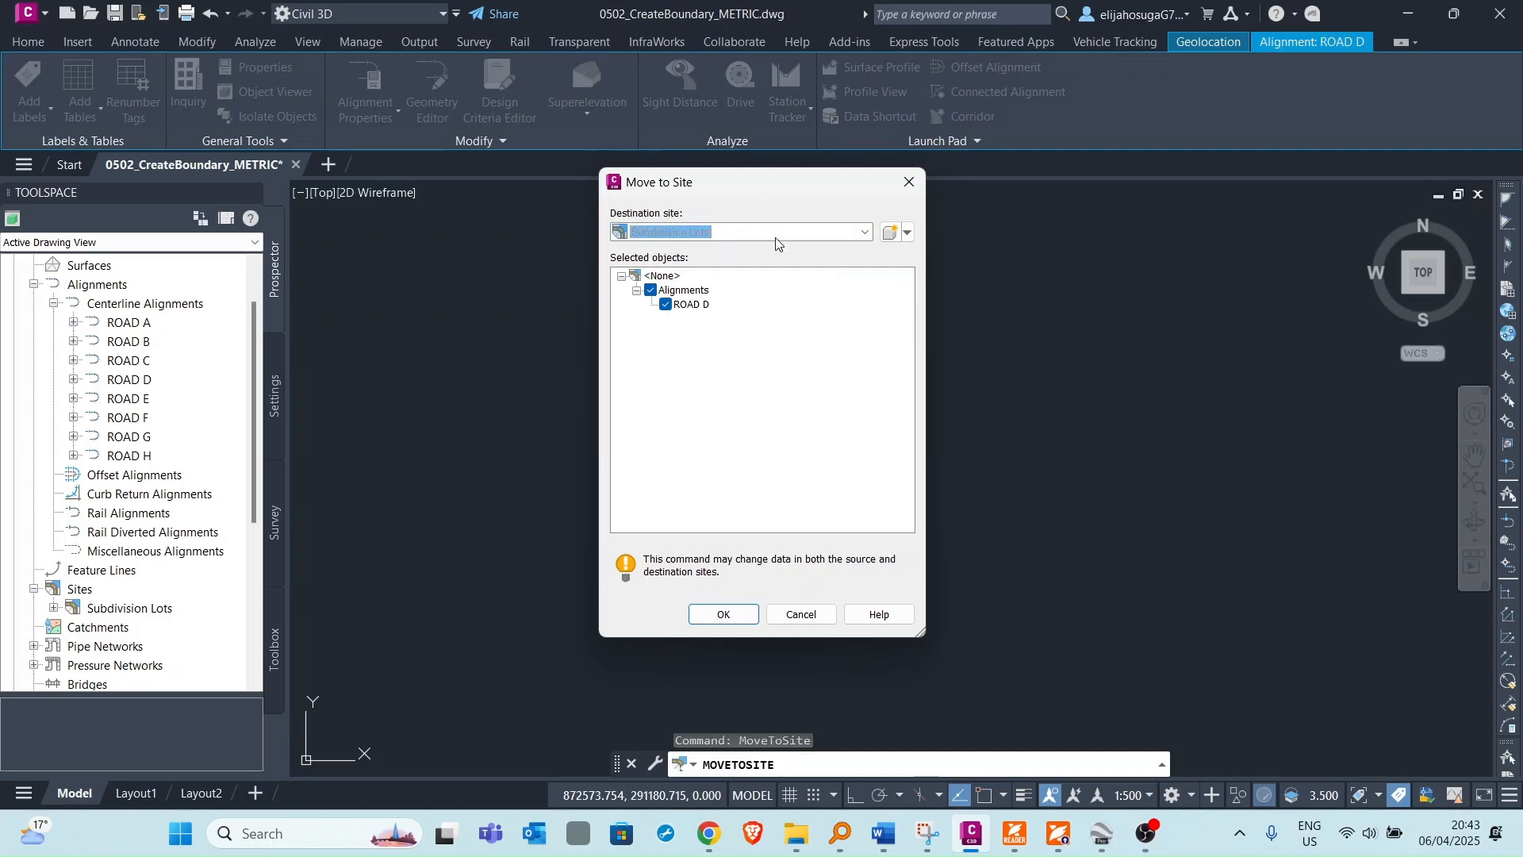
left_click(725, 616)
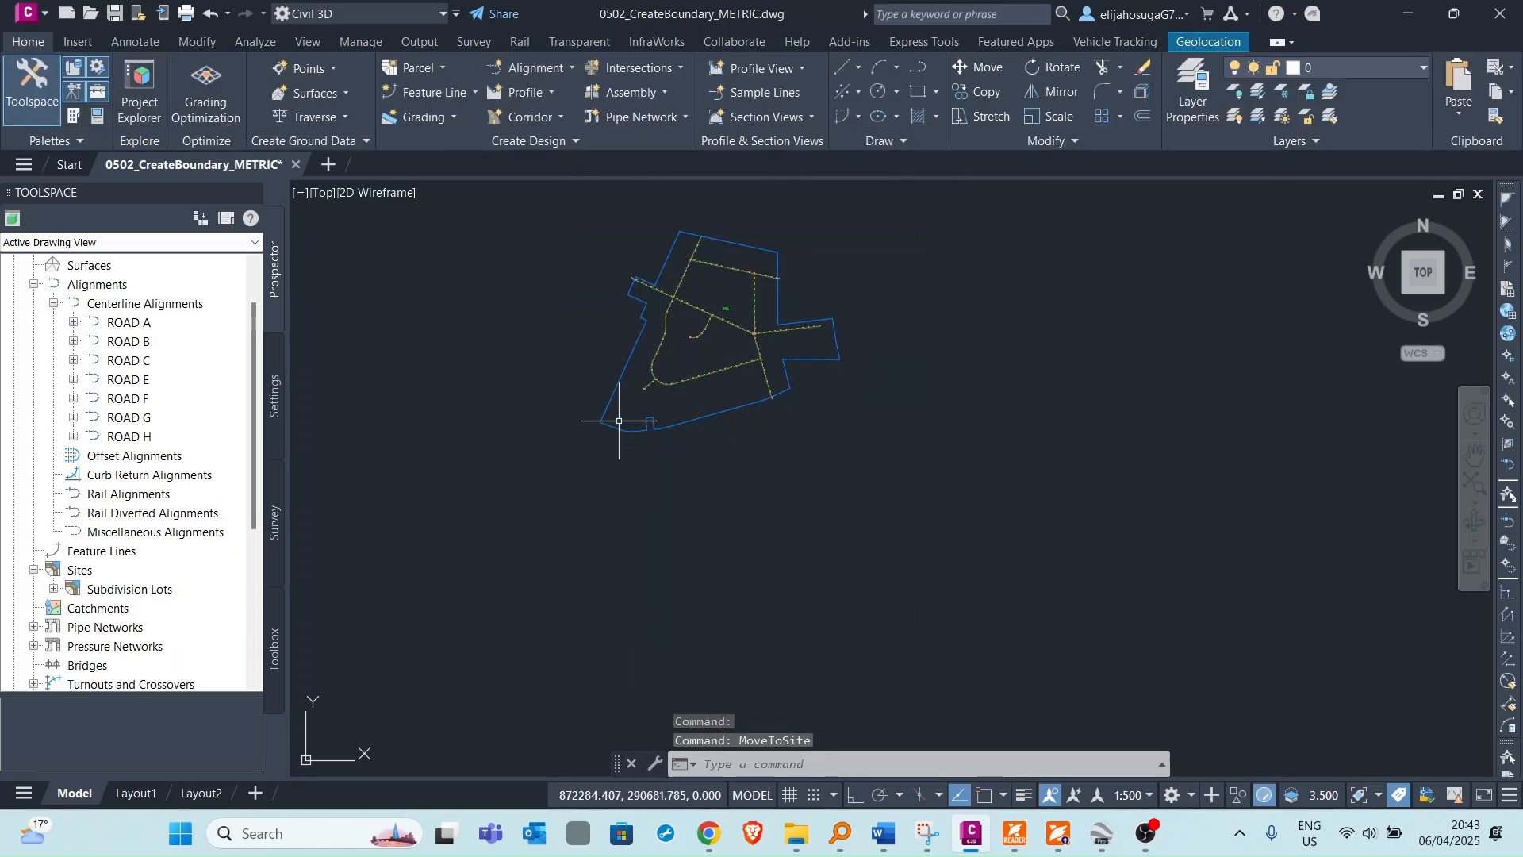
Select the ROAD A alignment and move it into the Subdivision Lots site.
scroll(683, 310, "up", 4)
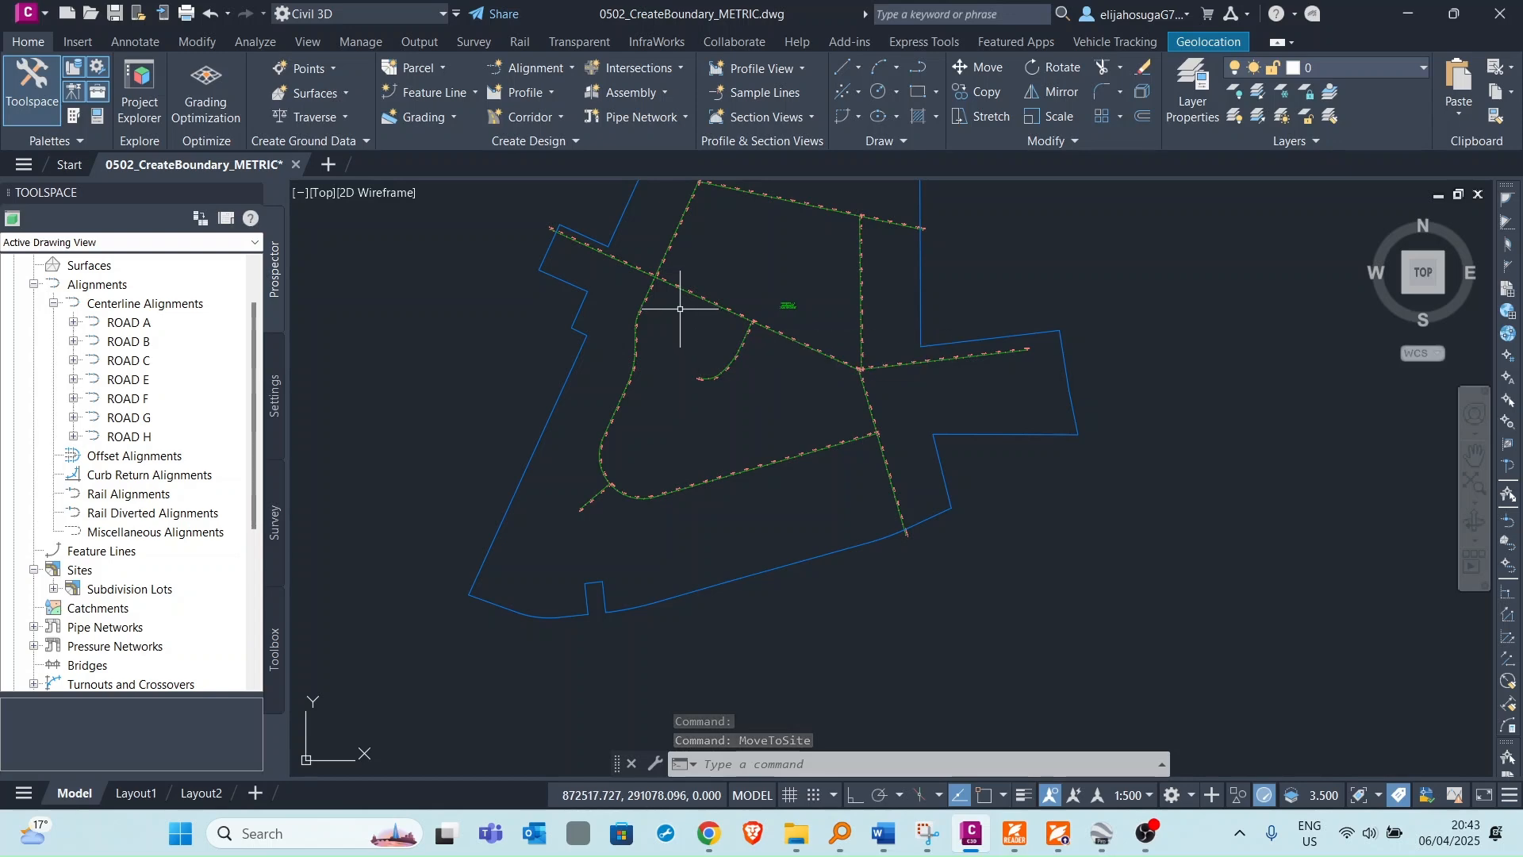
scroll(648, 264, "up", 2)
scroll(676, 266, "down", 4)
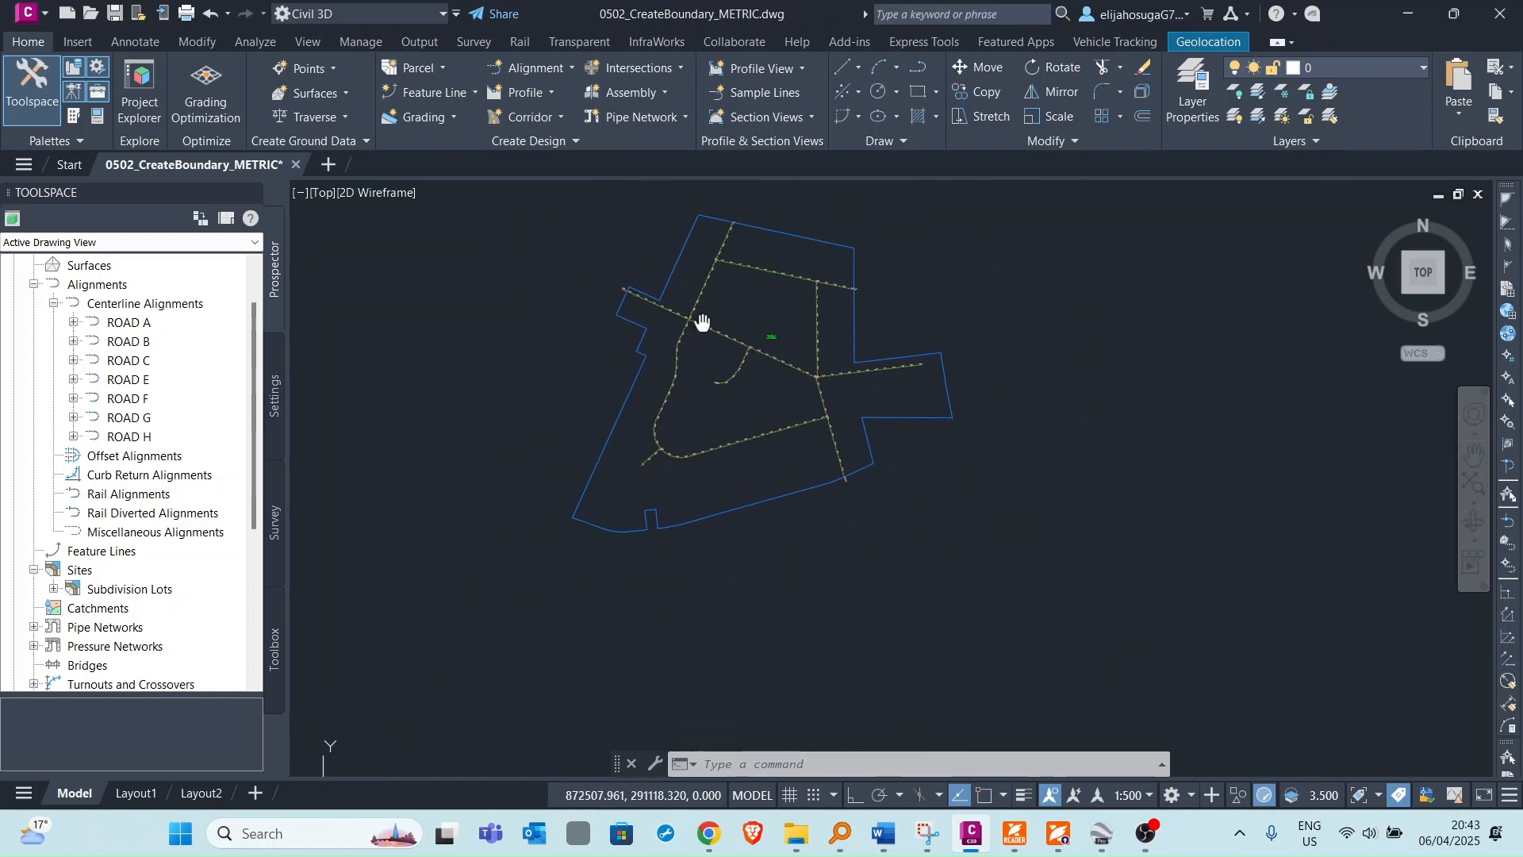
scroll(710, 444, "up", 4)
scroll(694, 436, "down", 4)
scroll(695, 436, "up", 4)
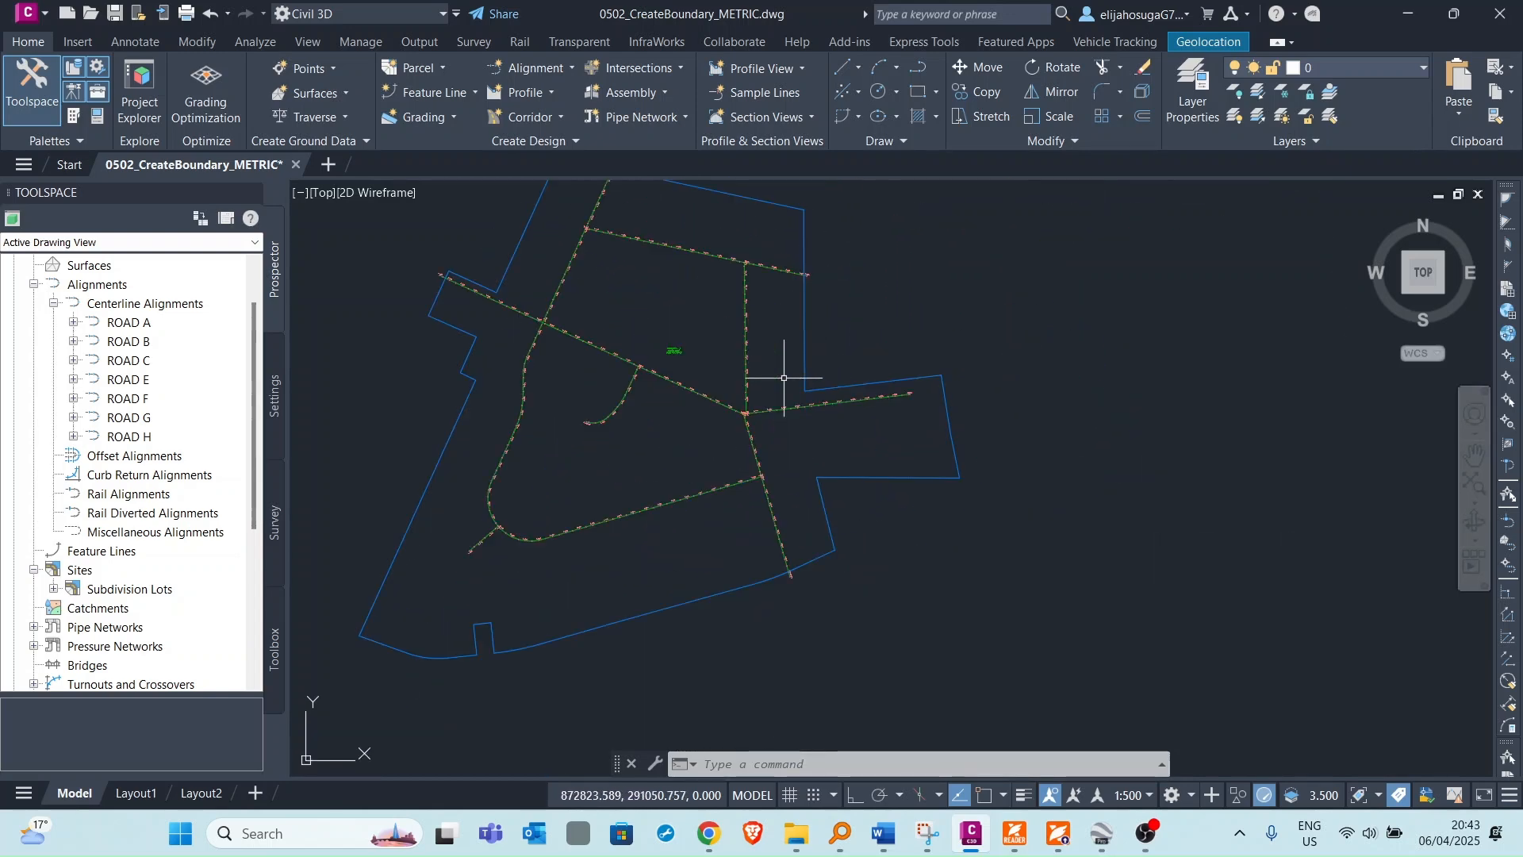
scroll(658, 432, "down", 4)
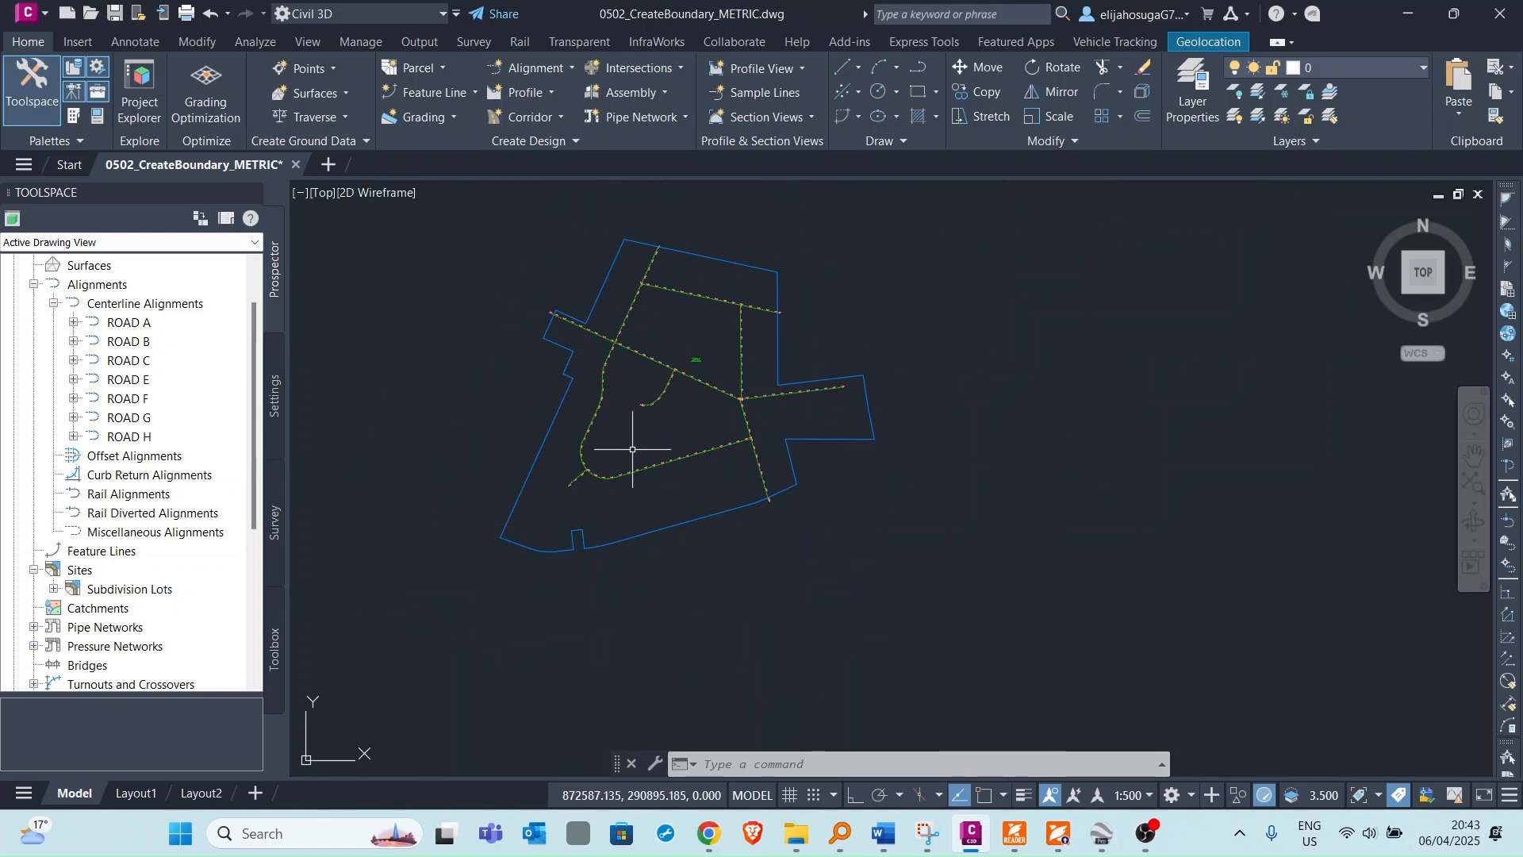
right_click(133, 321)
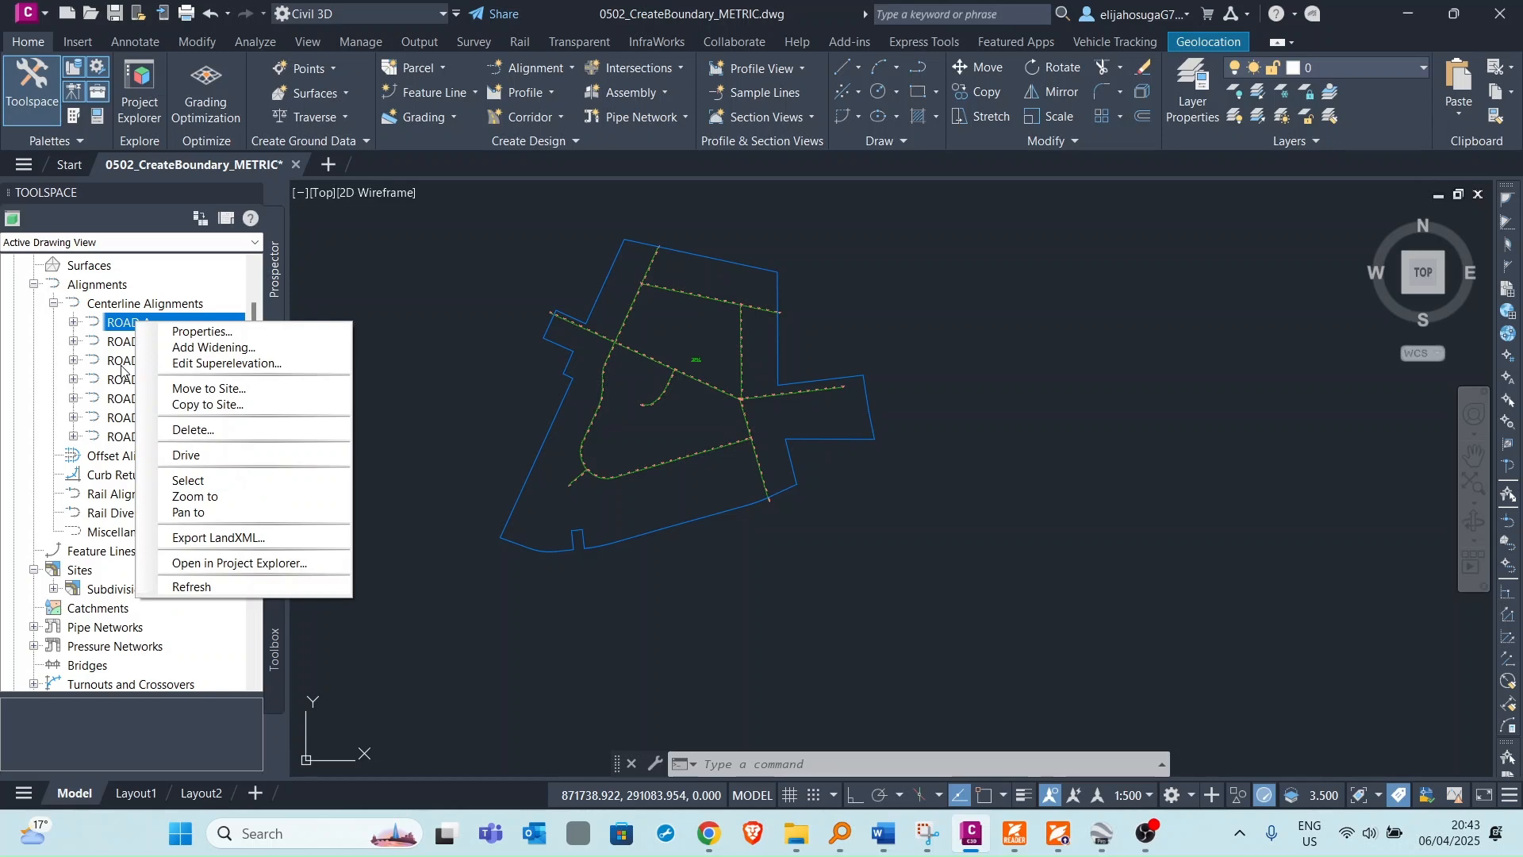
left_click(191, 480)
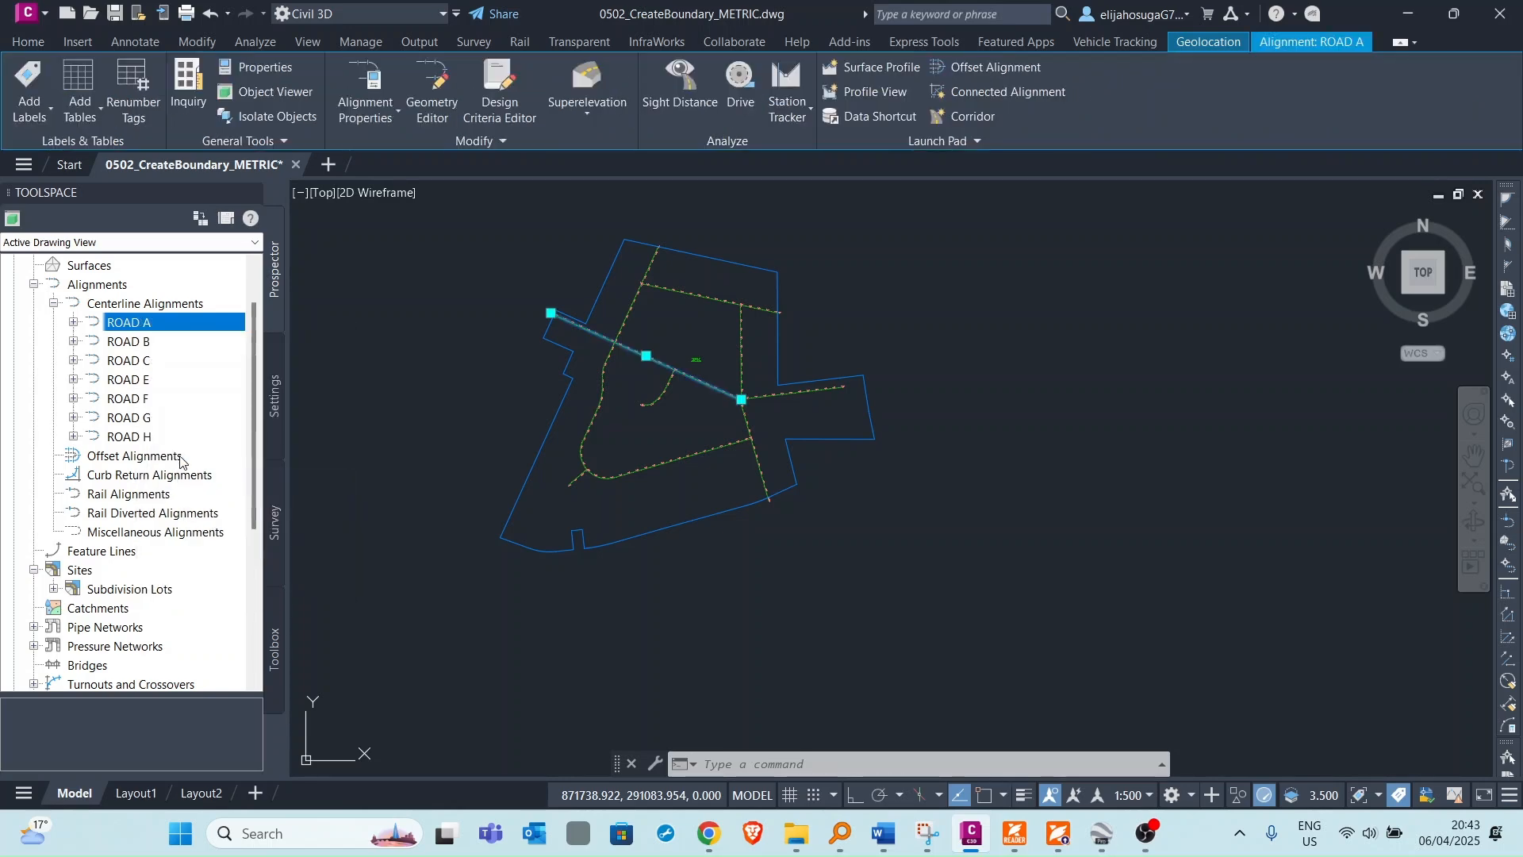
right_click(141, 320)
left_click(230, 383)
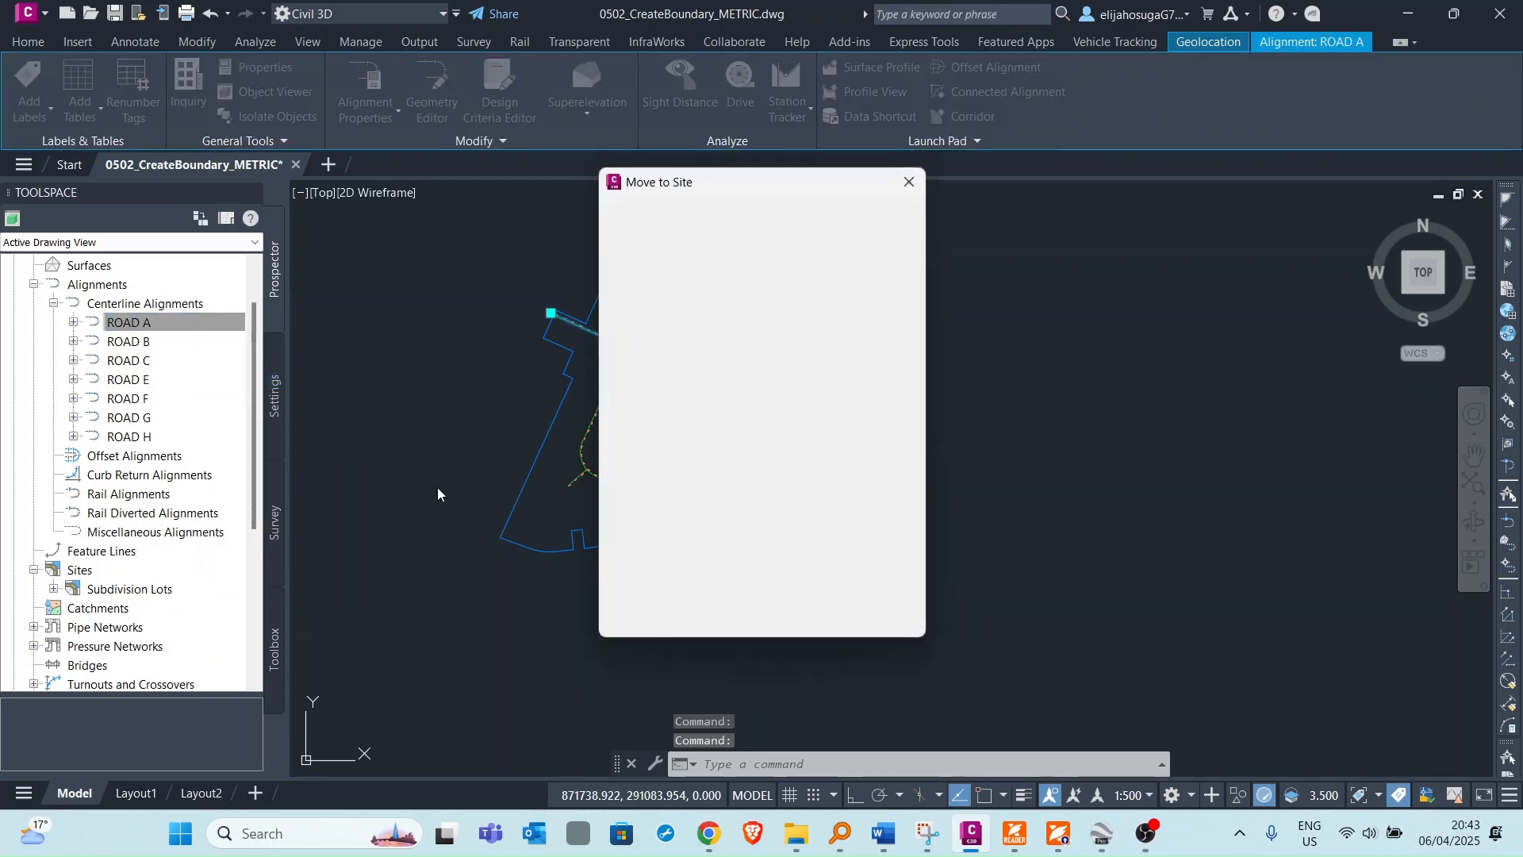
left_click(724, 614)
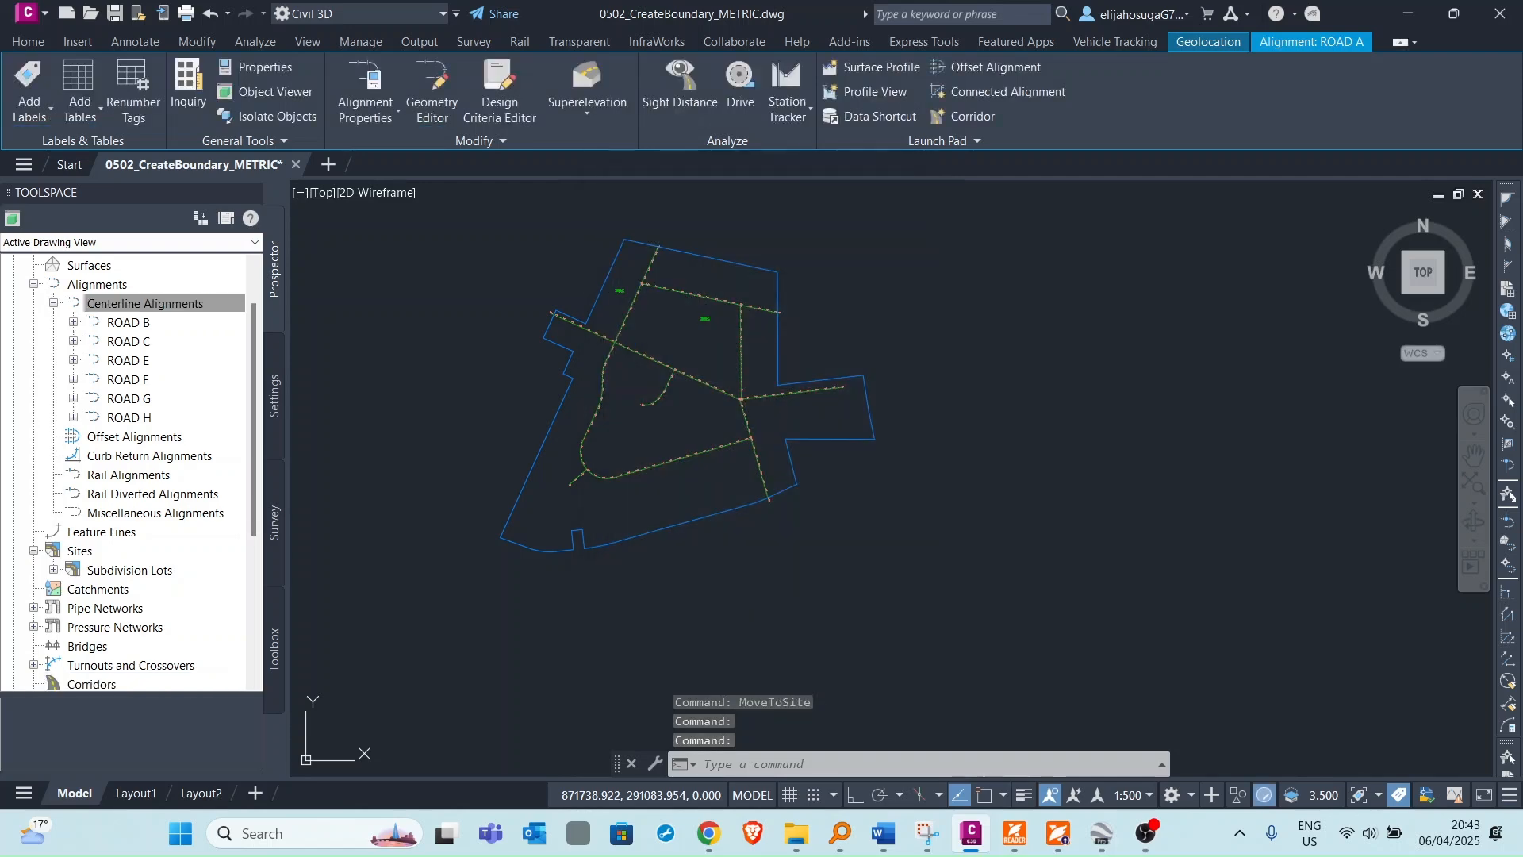
Zoom and pan over the site to examine the parcel area labels on either side of the roads.
scroll(668, 256, "up", 3)
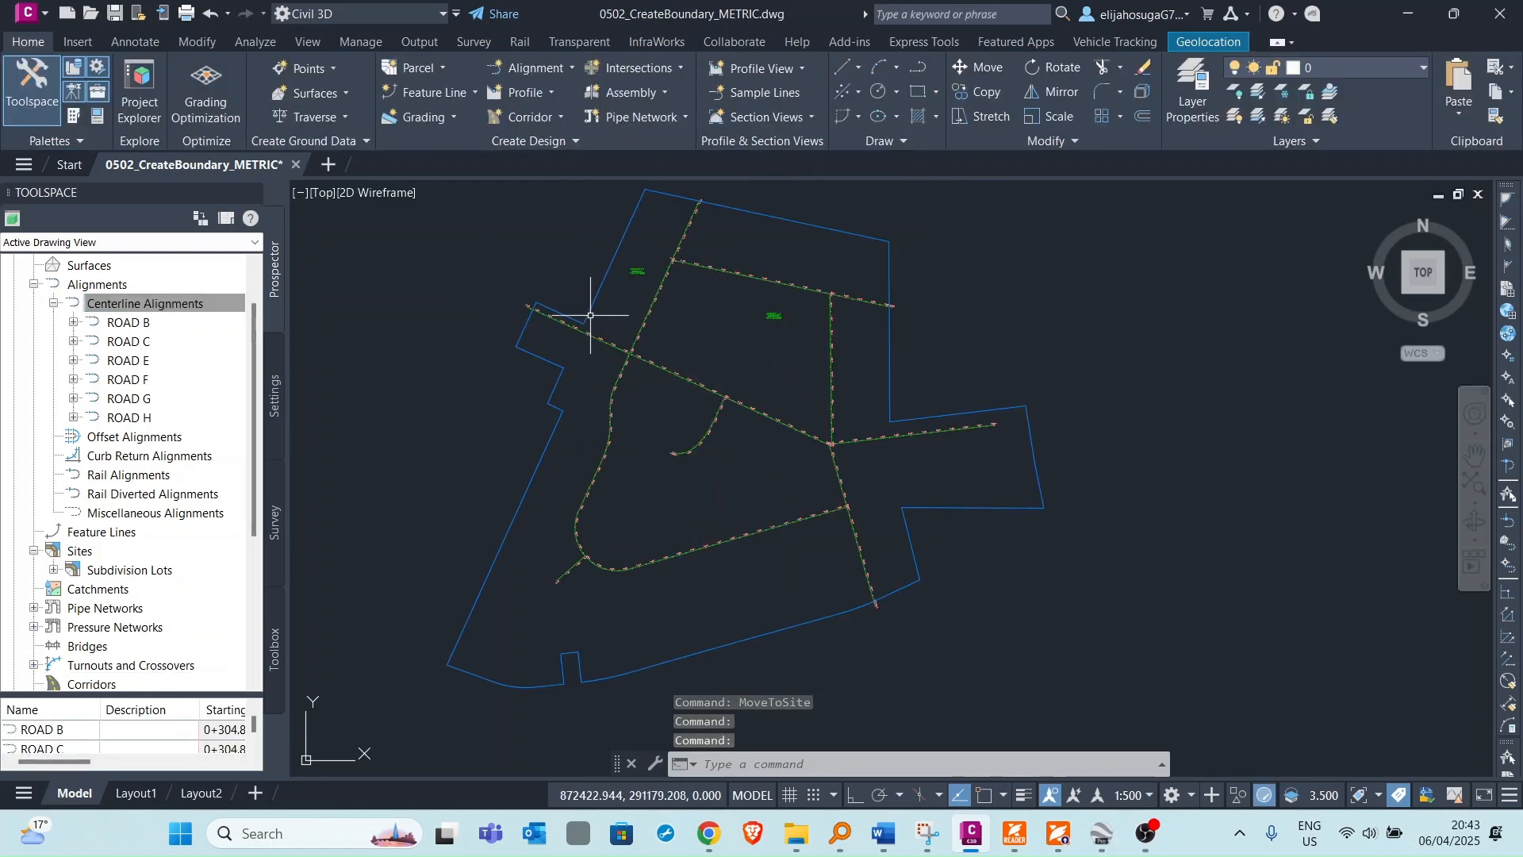
middle_click_drag(667, 257, 730, 340)
scroll(680, 330, "up", 5)
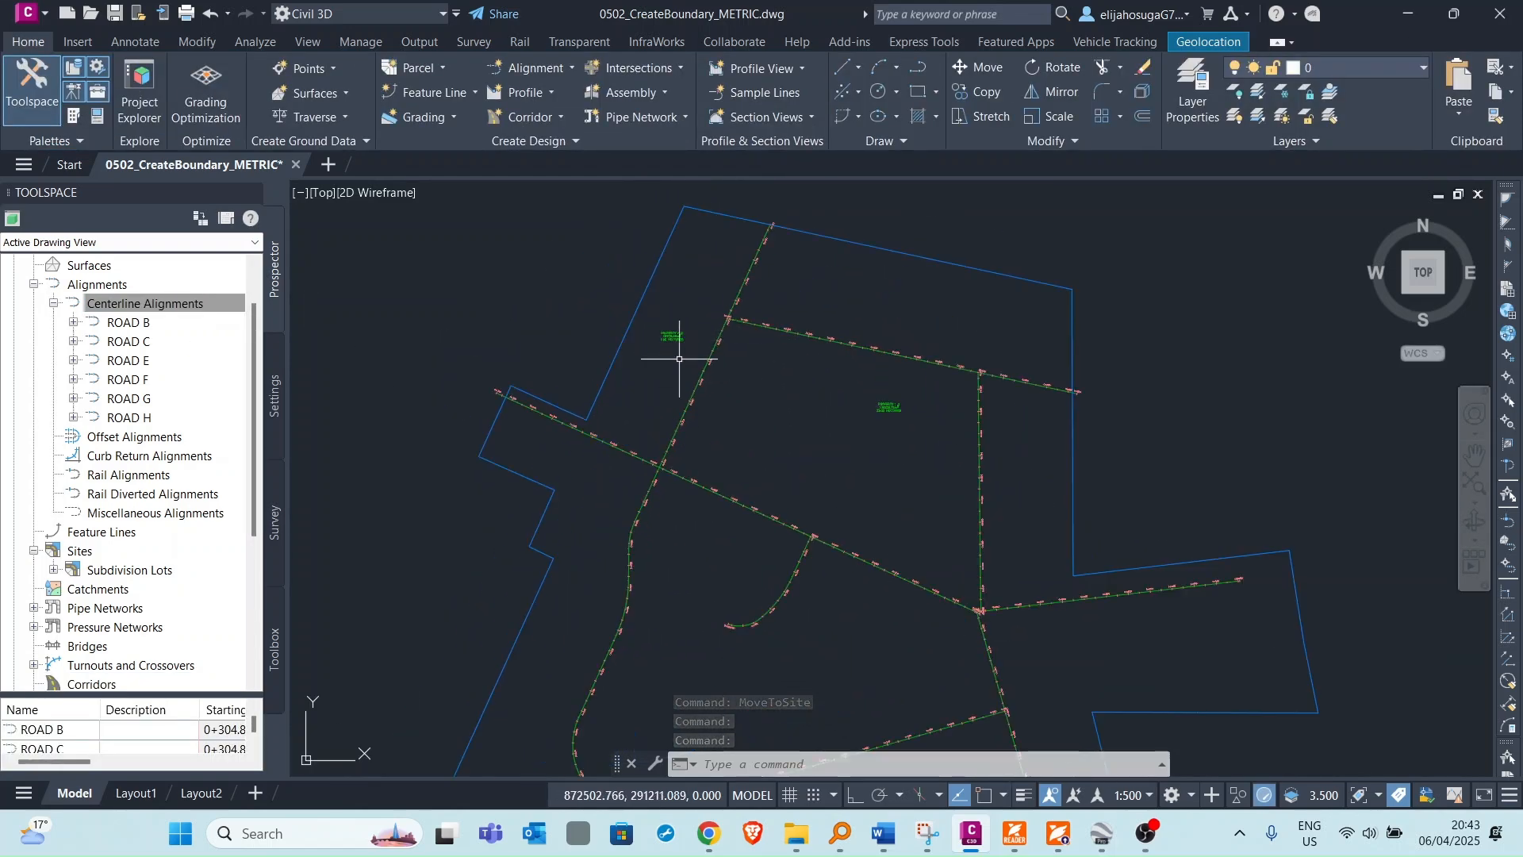
scroll(732, 394, "down", 2)
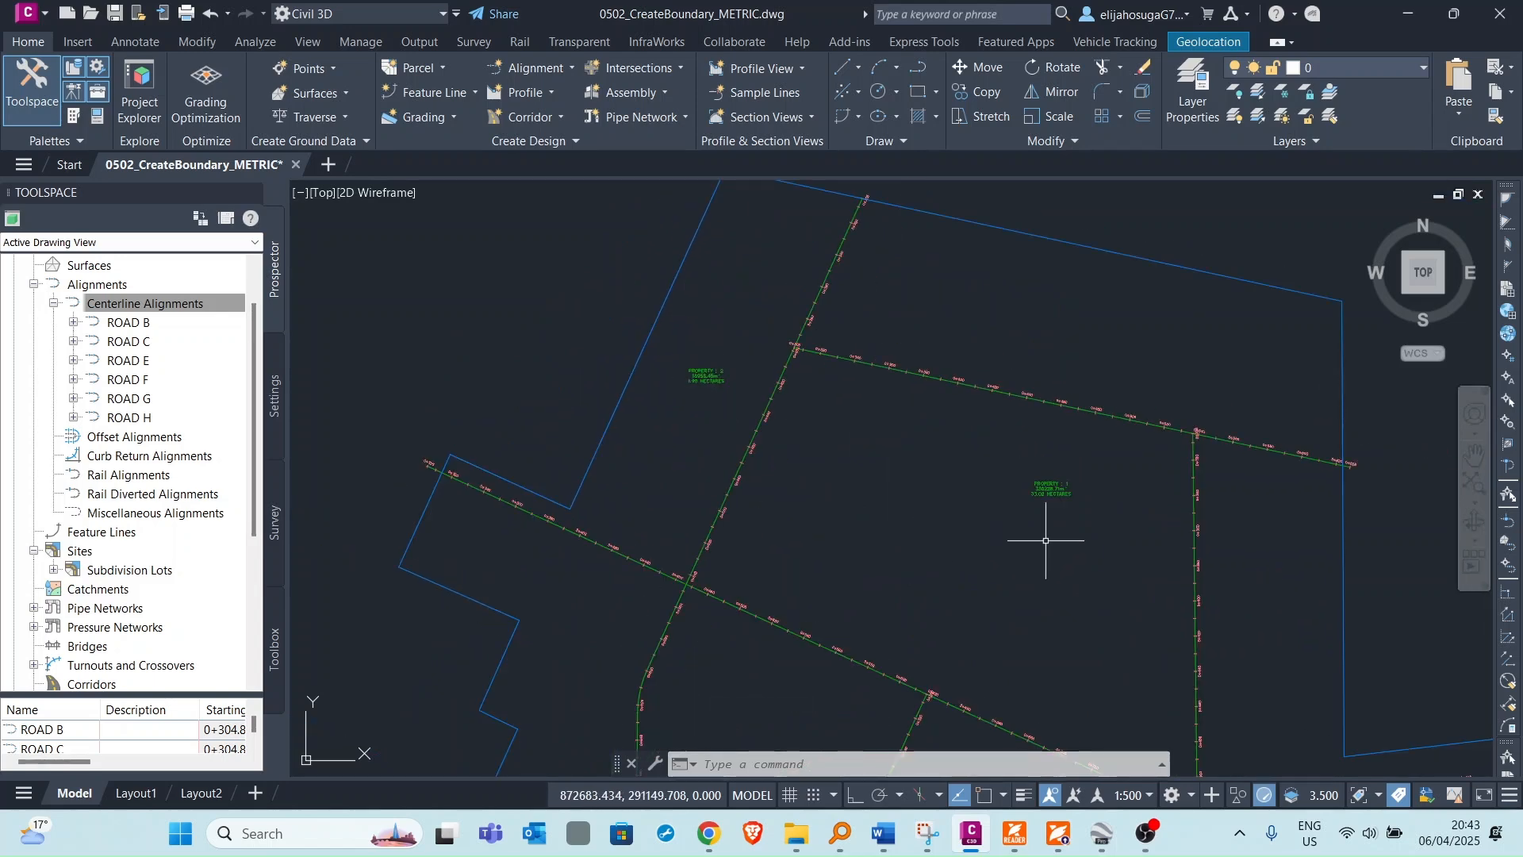
scroll(700, 384, "up", 4)
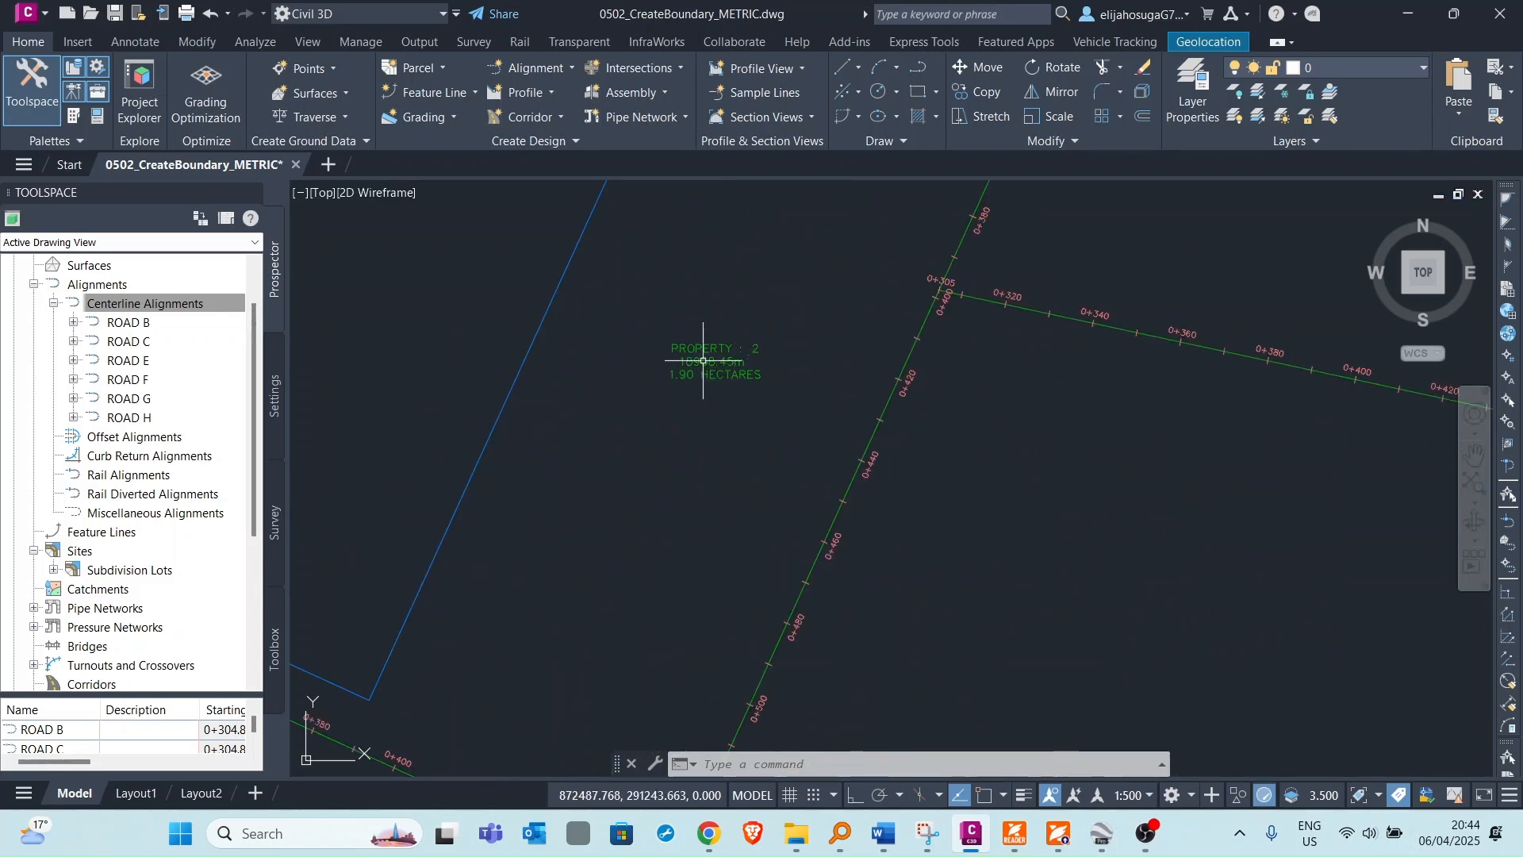
scroll(702, 361, "up", 3)
scroll(699, 372, "down", 5)
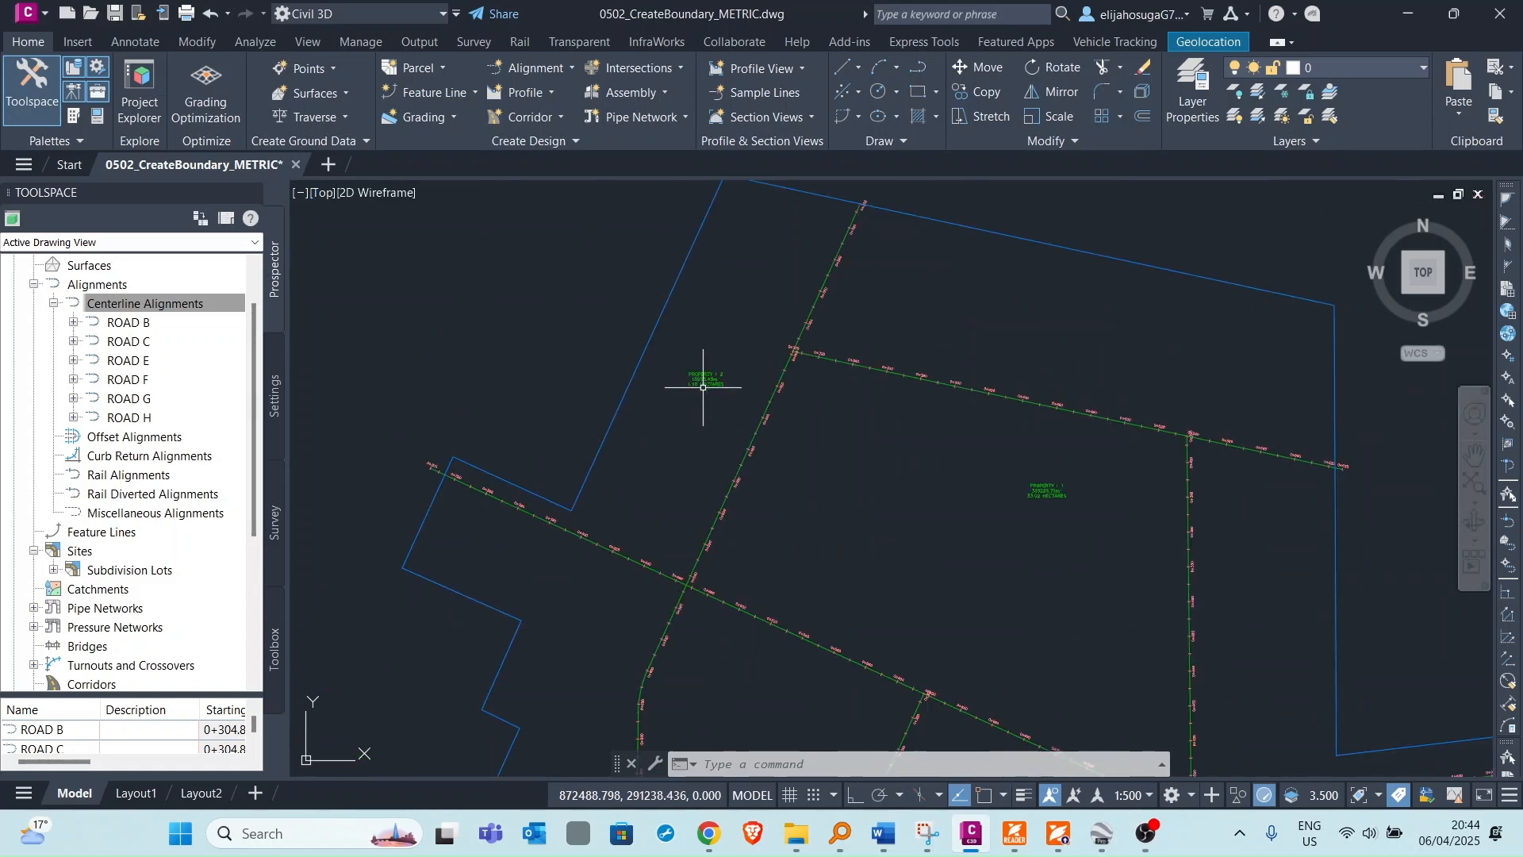
scroll(1037, 498, "up", 3)
scroll(1047, 450, "down", 3)
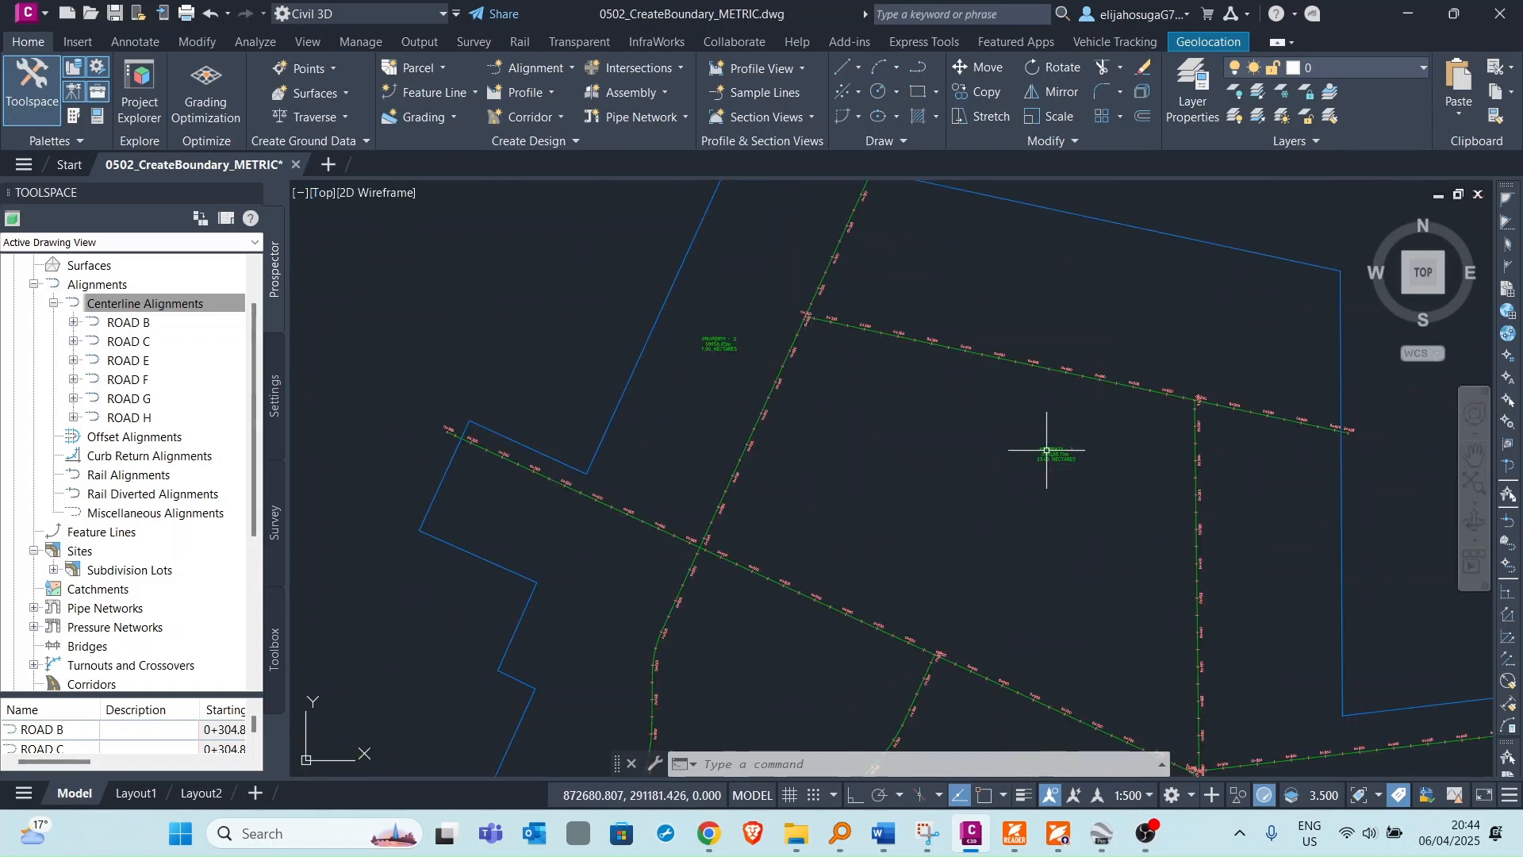
middle_click_drag(1113, 506, 948, 473)
scroll(873, 452, "down", 4)
scroll(978, 476, "up", 8)
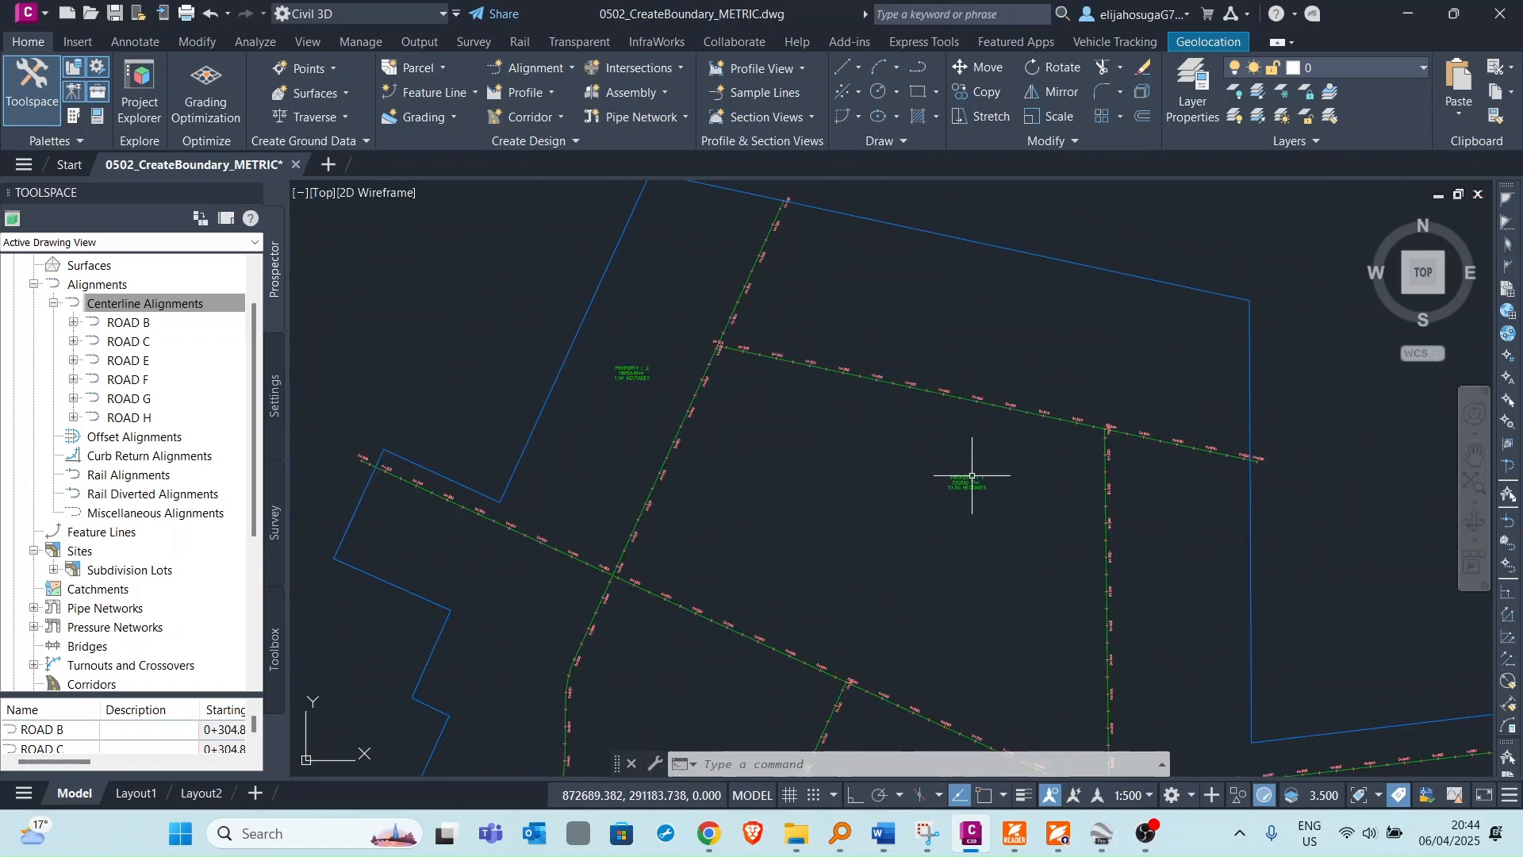
scroll(967, 492, "down", 6)
scroll(934, 436, "up", 4)
scroll(912, 374, "down", 5)
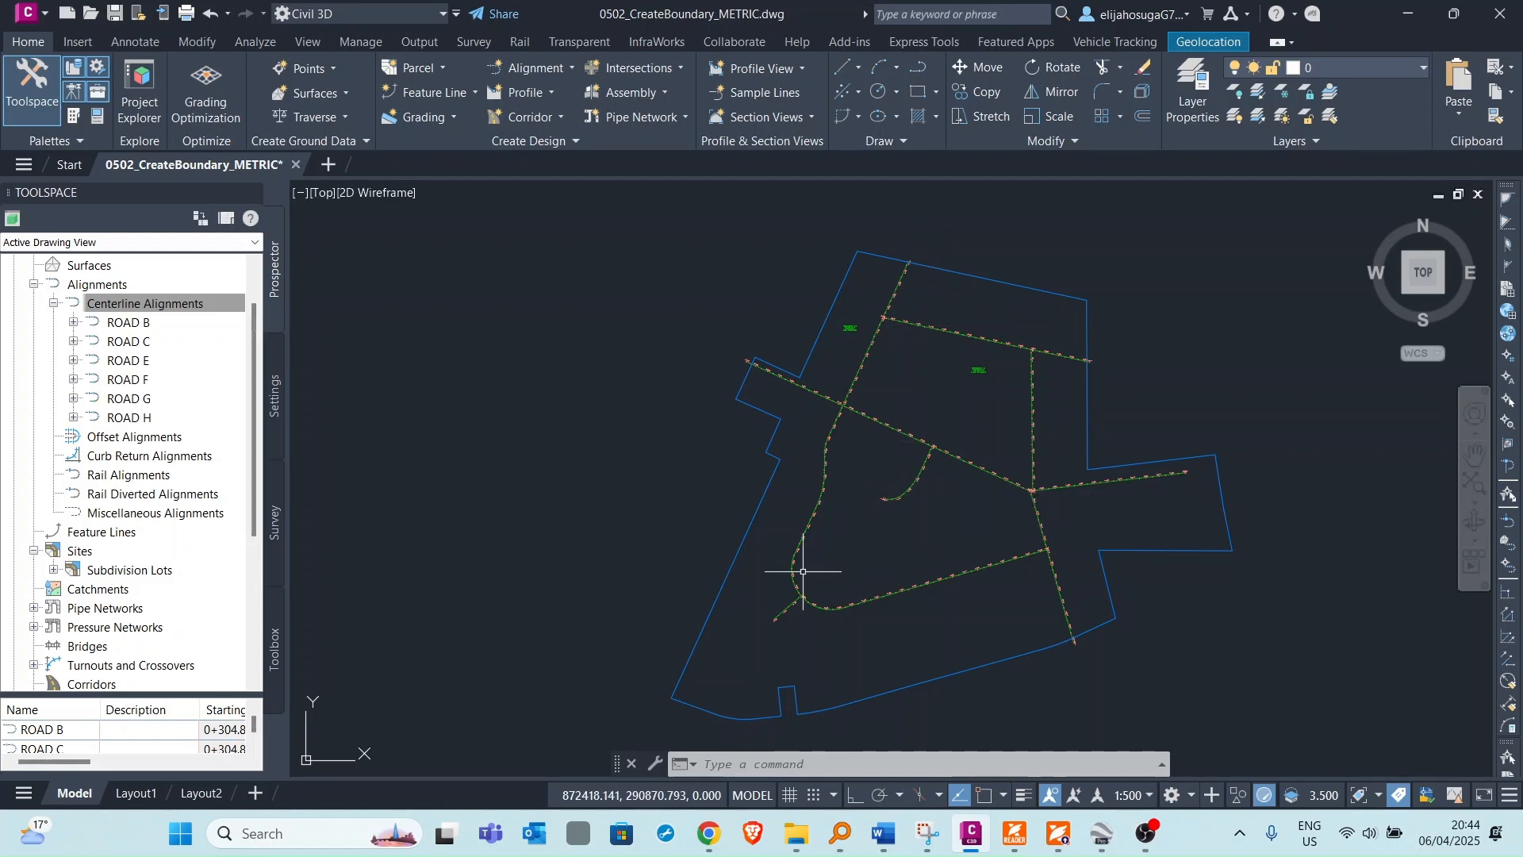
Select the ROAD B alignment and move it into the Subdivision Lots site.
left_click(116, 325)
right_click(118, 324)
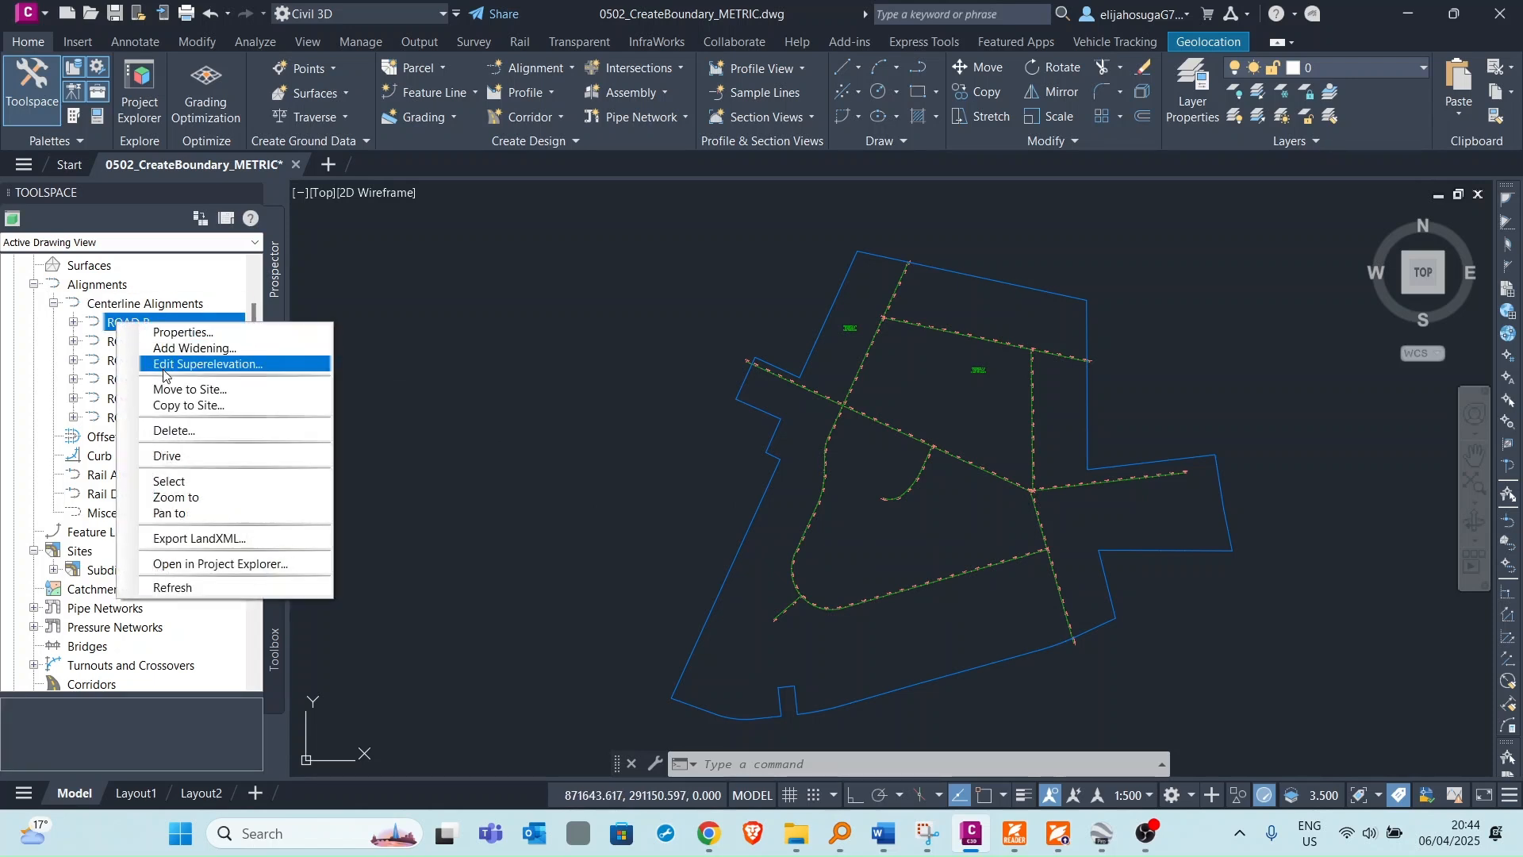
left_click(188, 483)
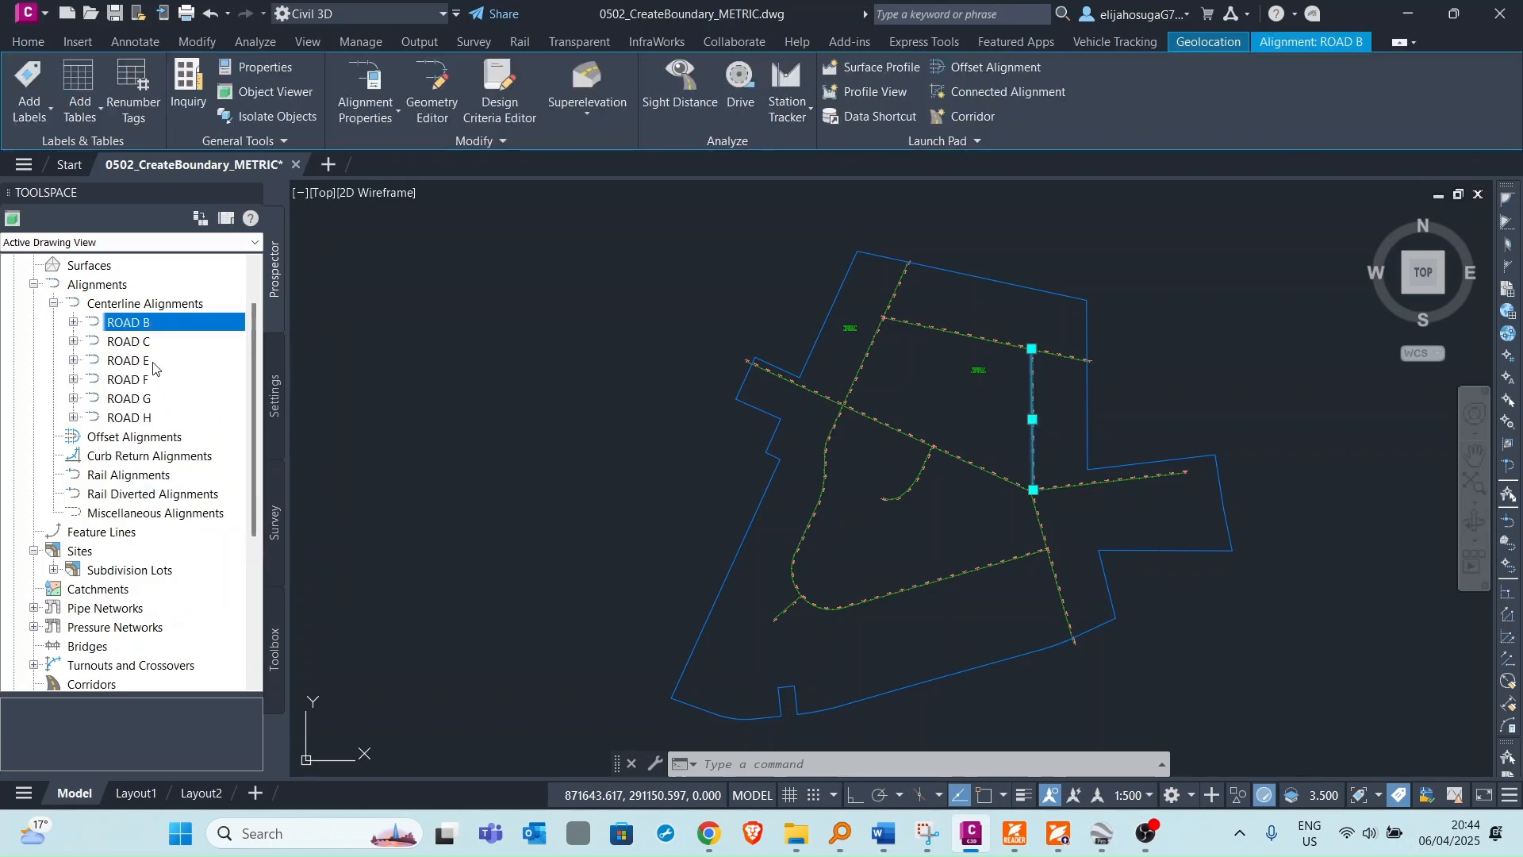
right_click(148, 328)
left_click(218, 394)
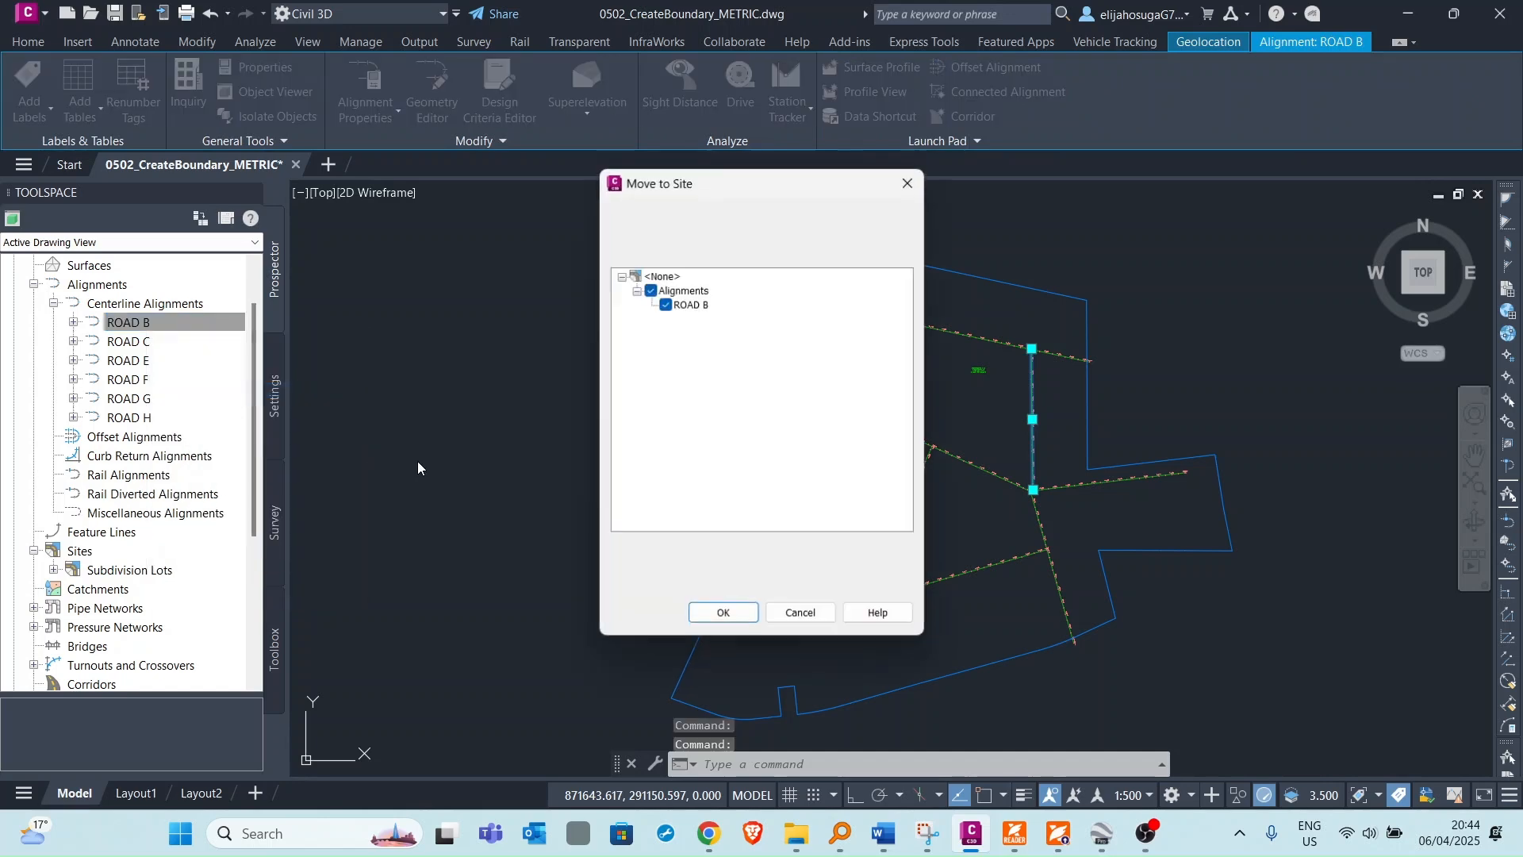
left_click(722, 613)
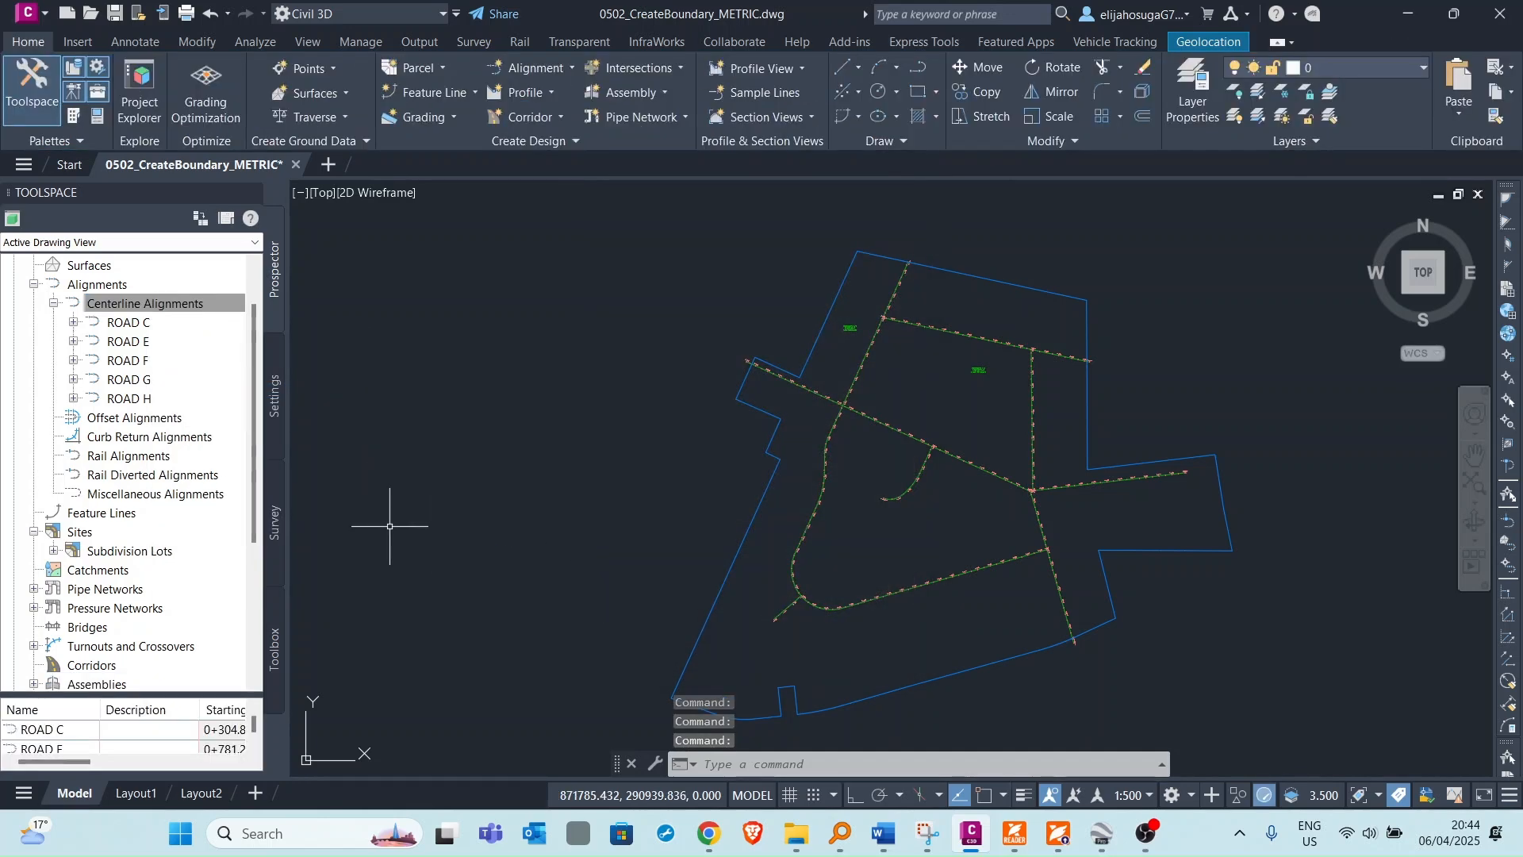
Move the ROAD C and ROAD E alignments into the Subdivision Lots site.
right_click(136, 323)
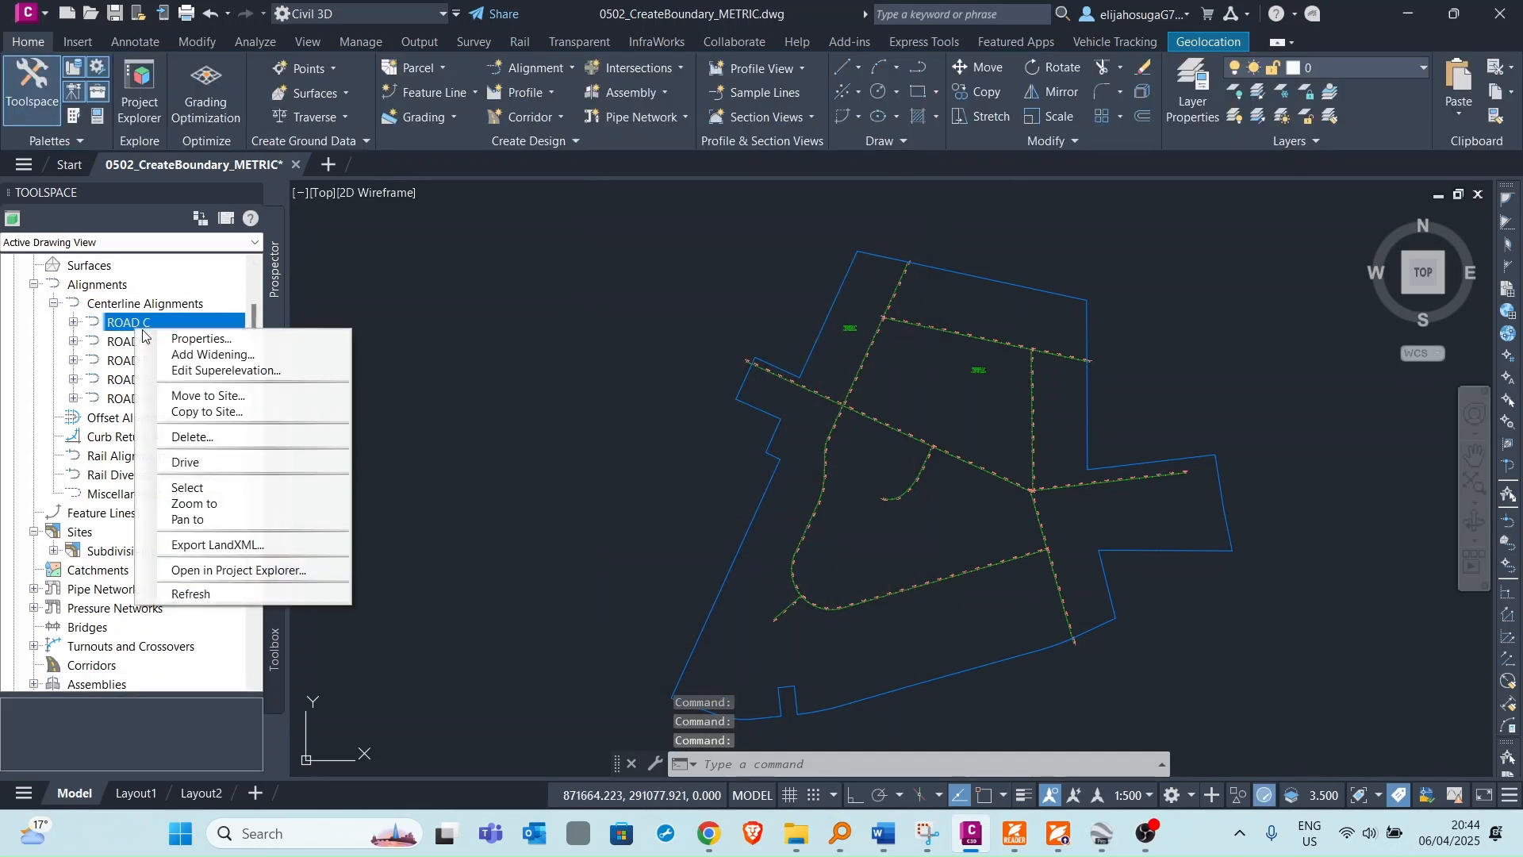
left_click(208, 395)
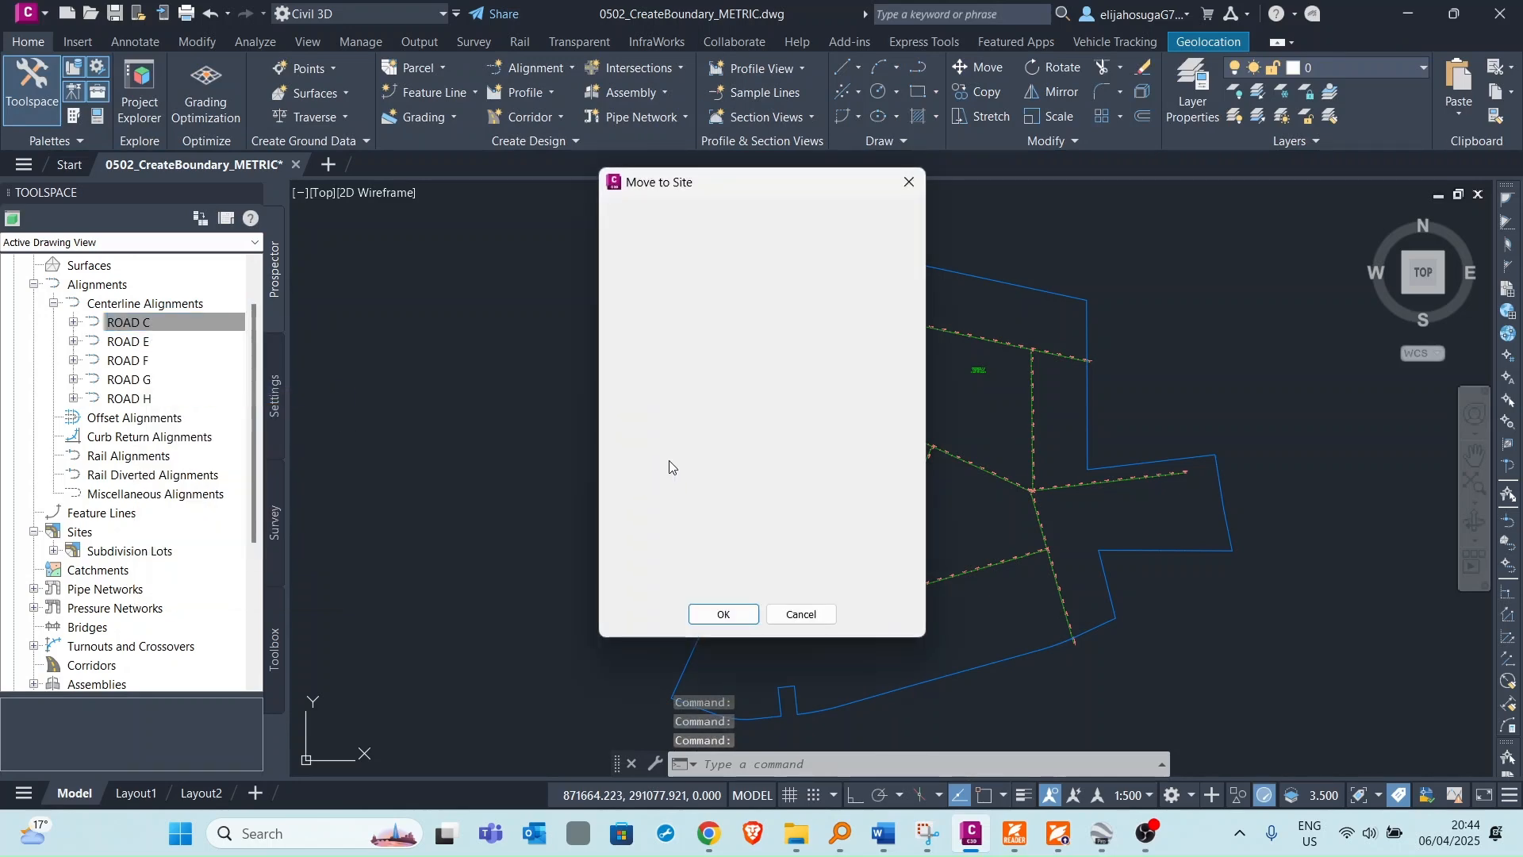
left_click(722, 614)
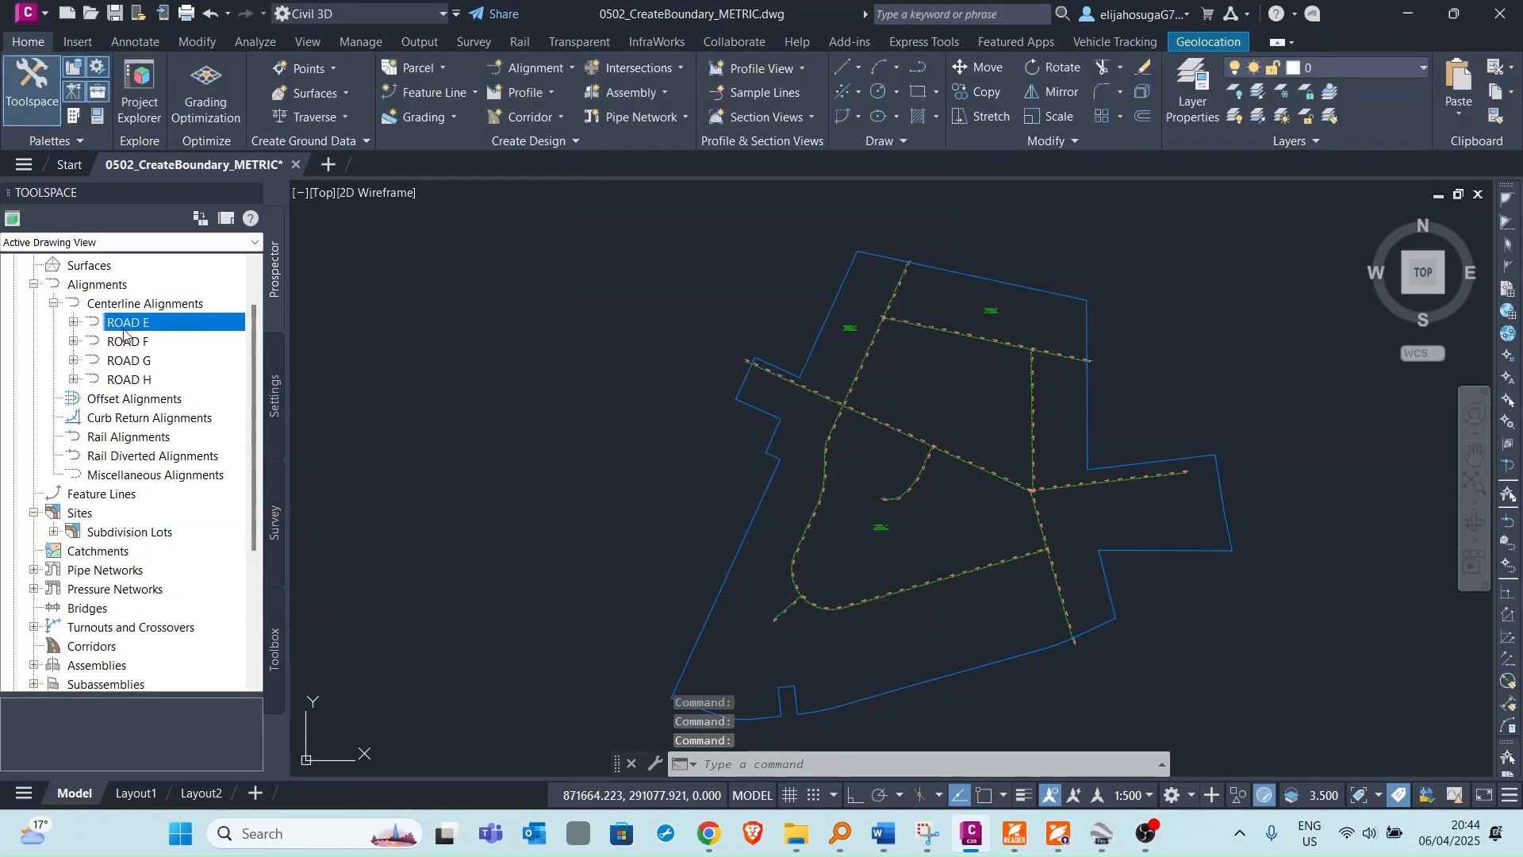
right_click(127, 325)
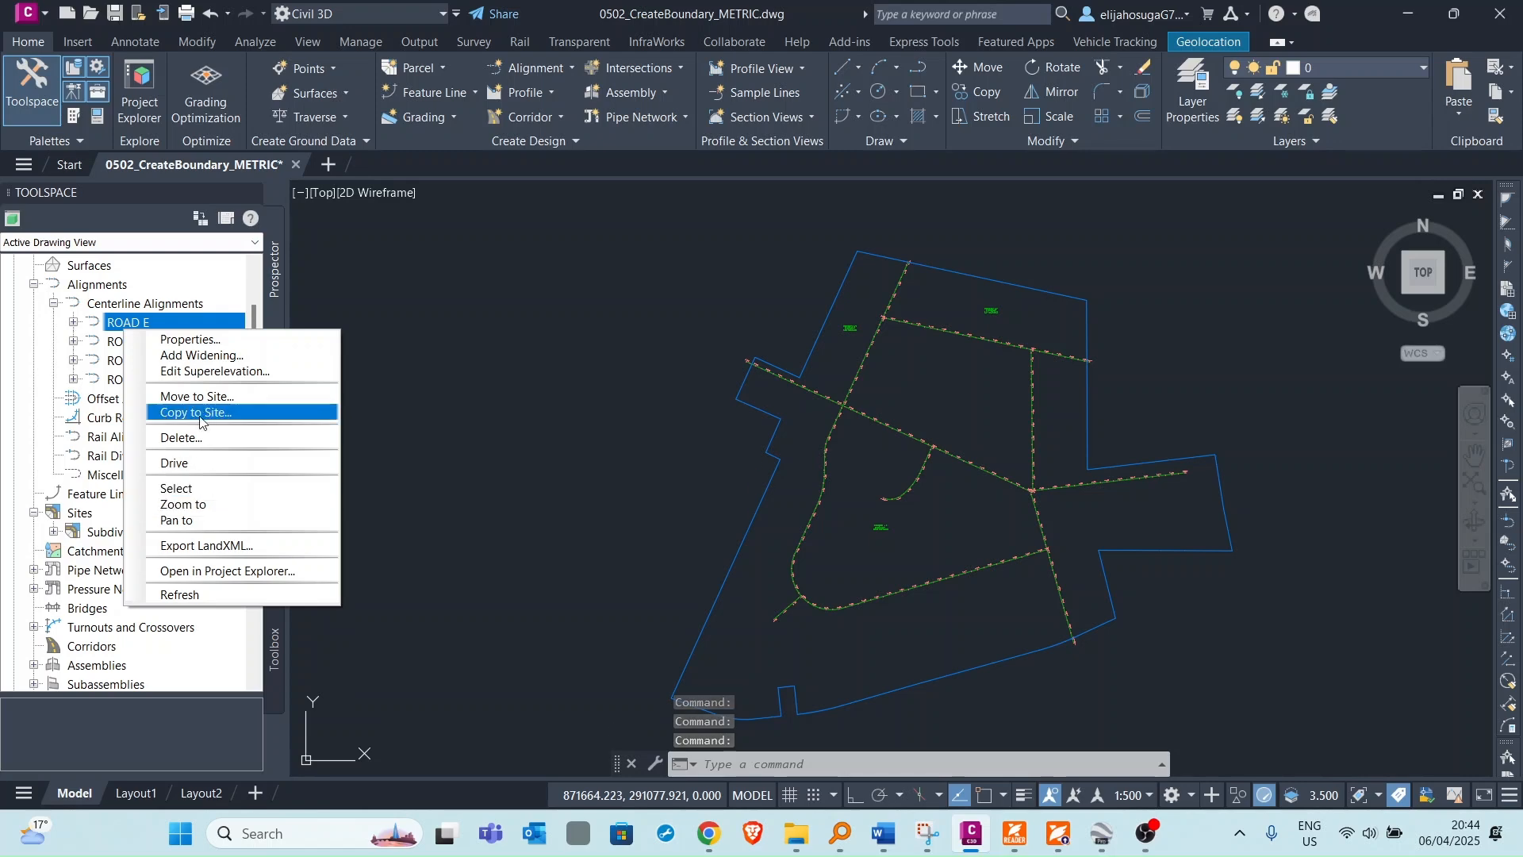
left_click(198, 396)
left_click(723, 614)
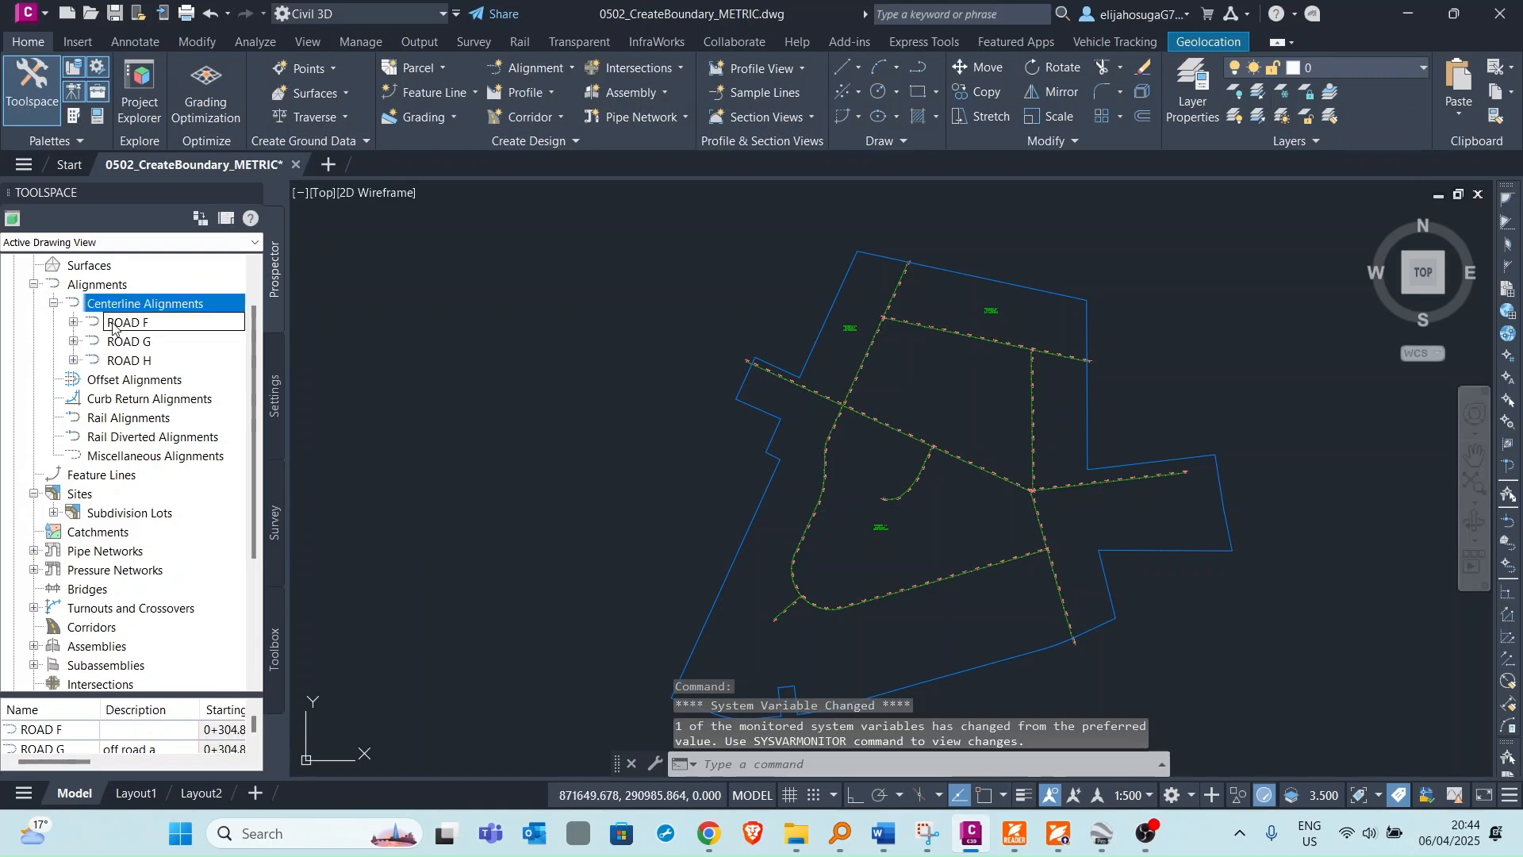
Move the ROAD F and ROAD G alignments into the Subdivision Lots site.
right_click(113, 328)
left_click(184, 392)
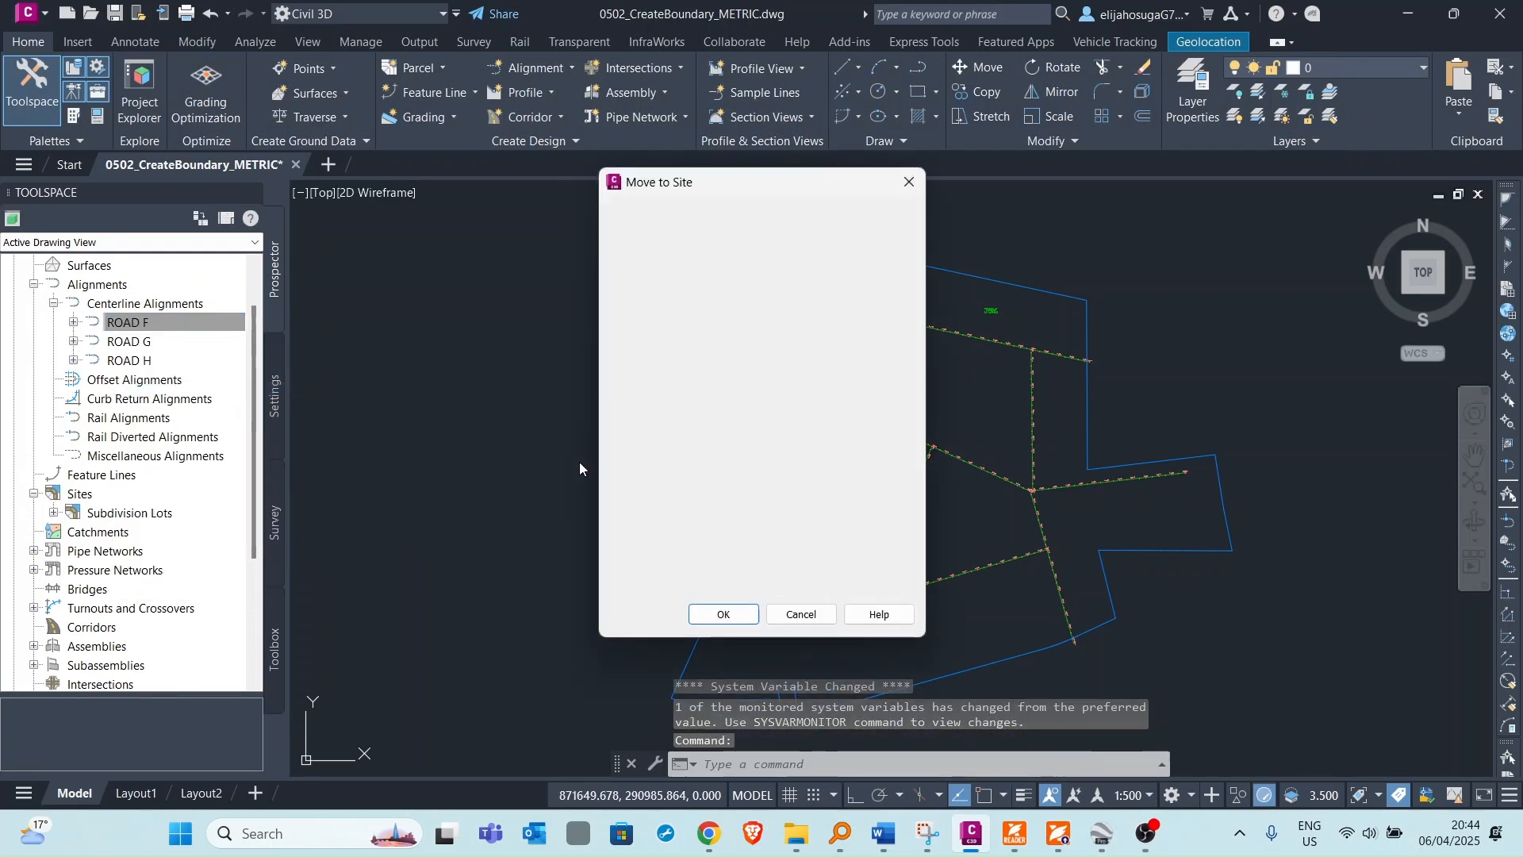
left_click(718, 614)
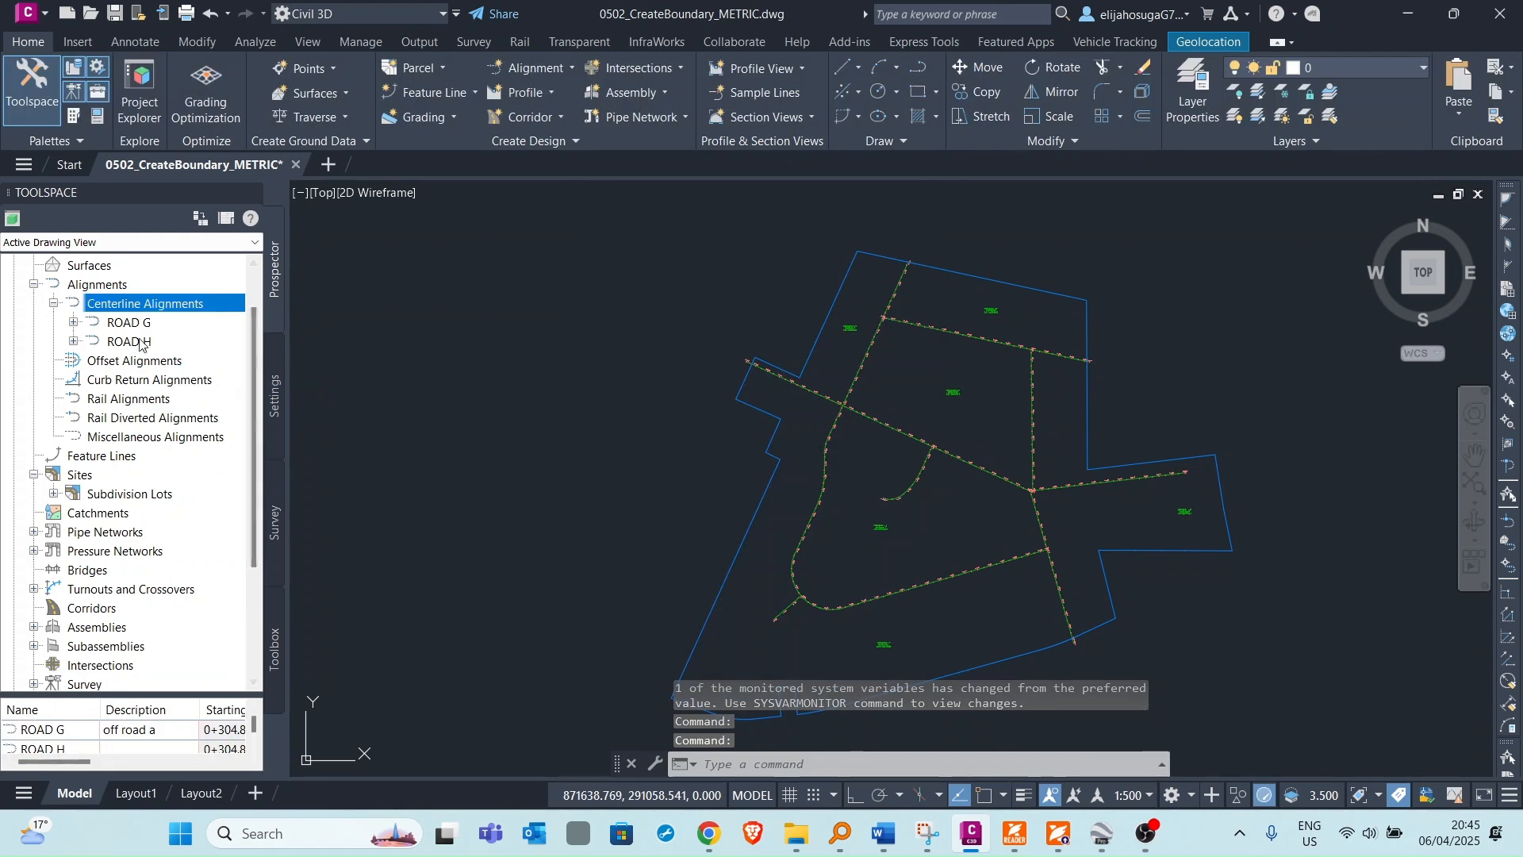
right_click(131, 324)
left_click(203, 409)
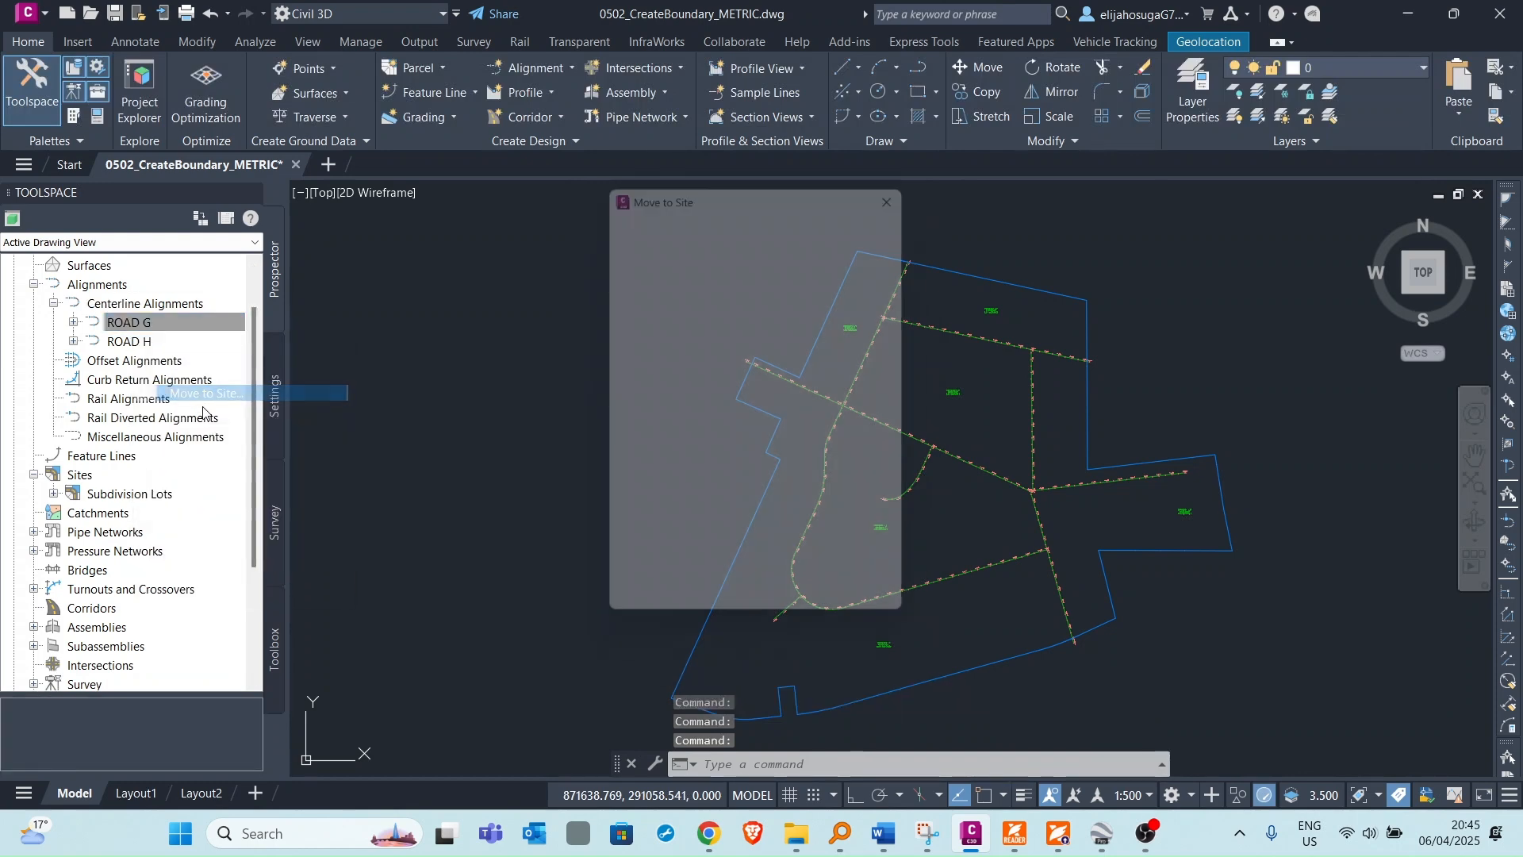
left_click(720, 612)
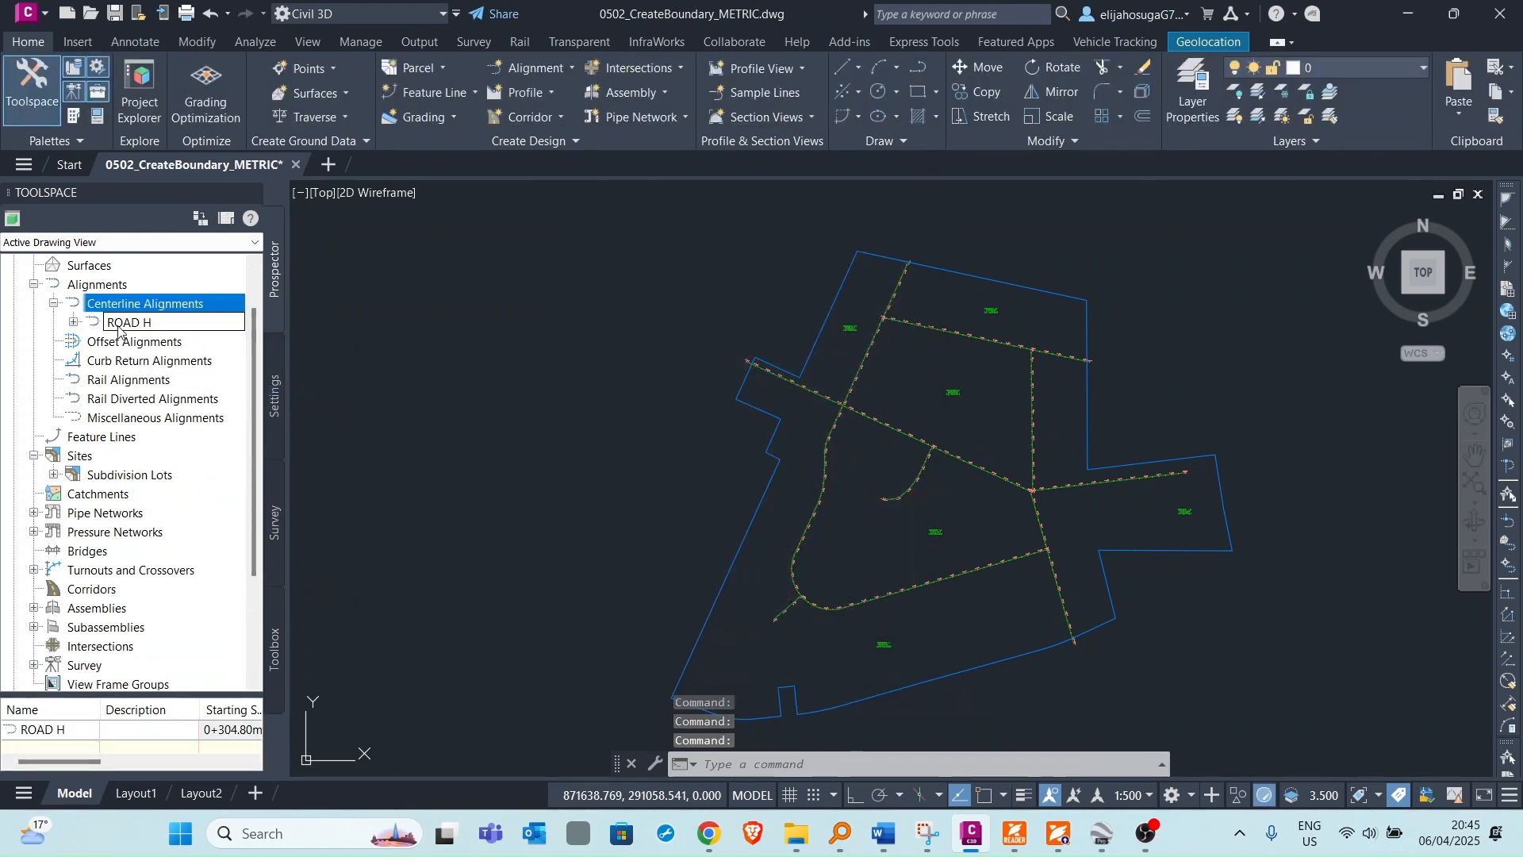
Move the ROAD H alignment into the Subdivision Lots site.
right_click(118, 327)
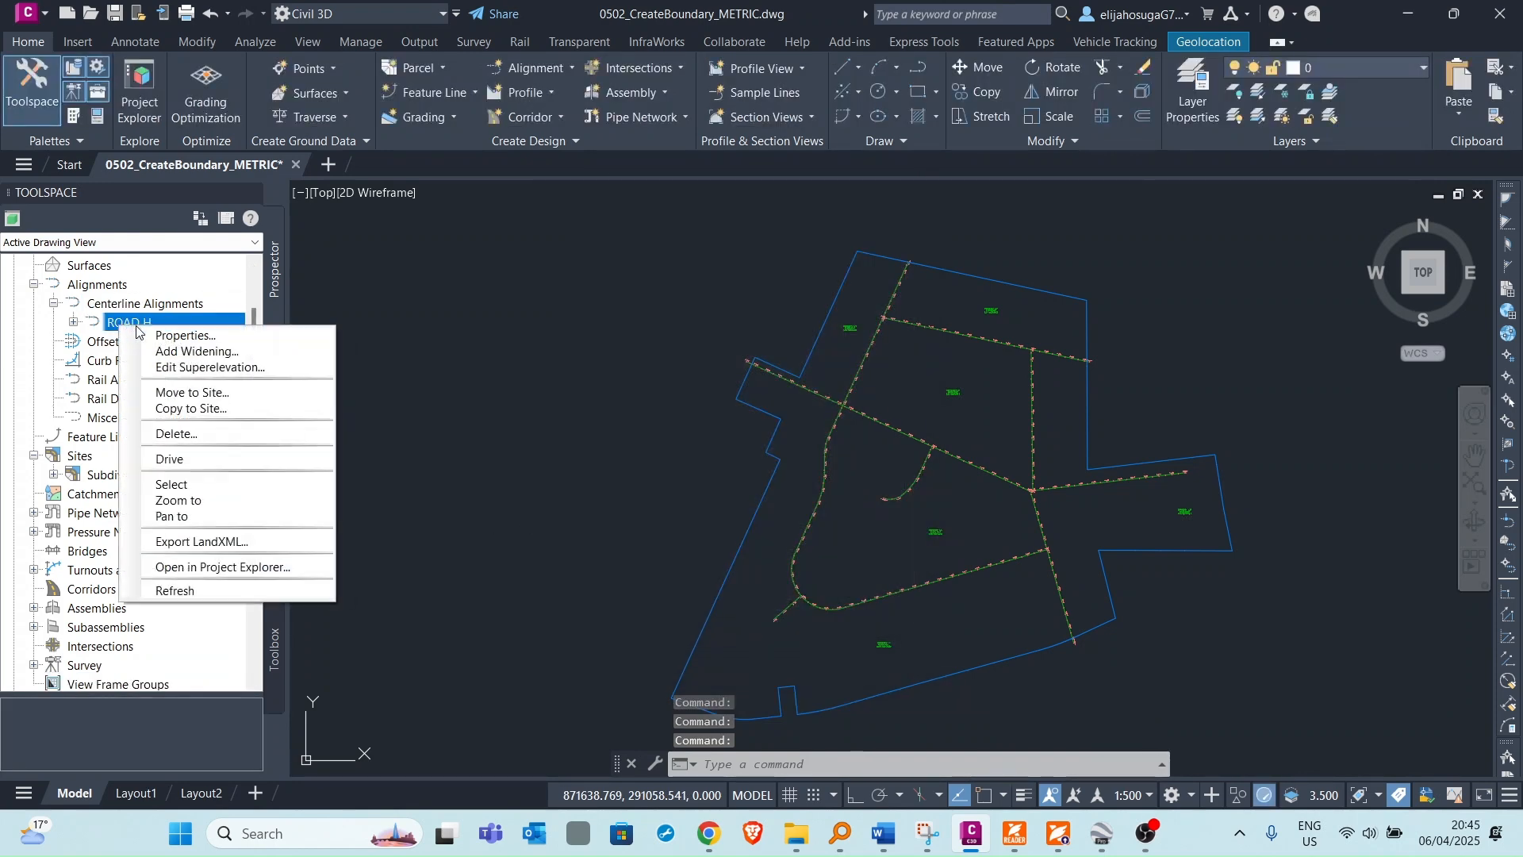
left_click(199, 392)
left_click(720, 612)
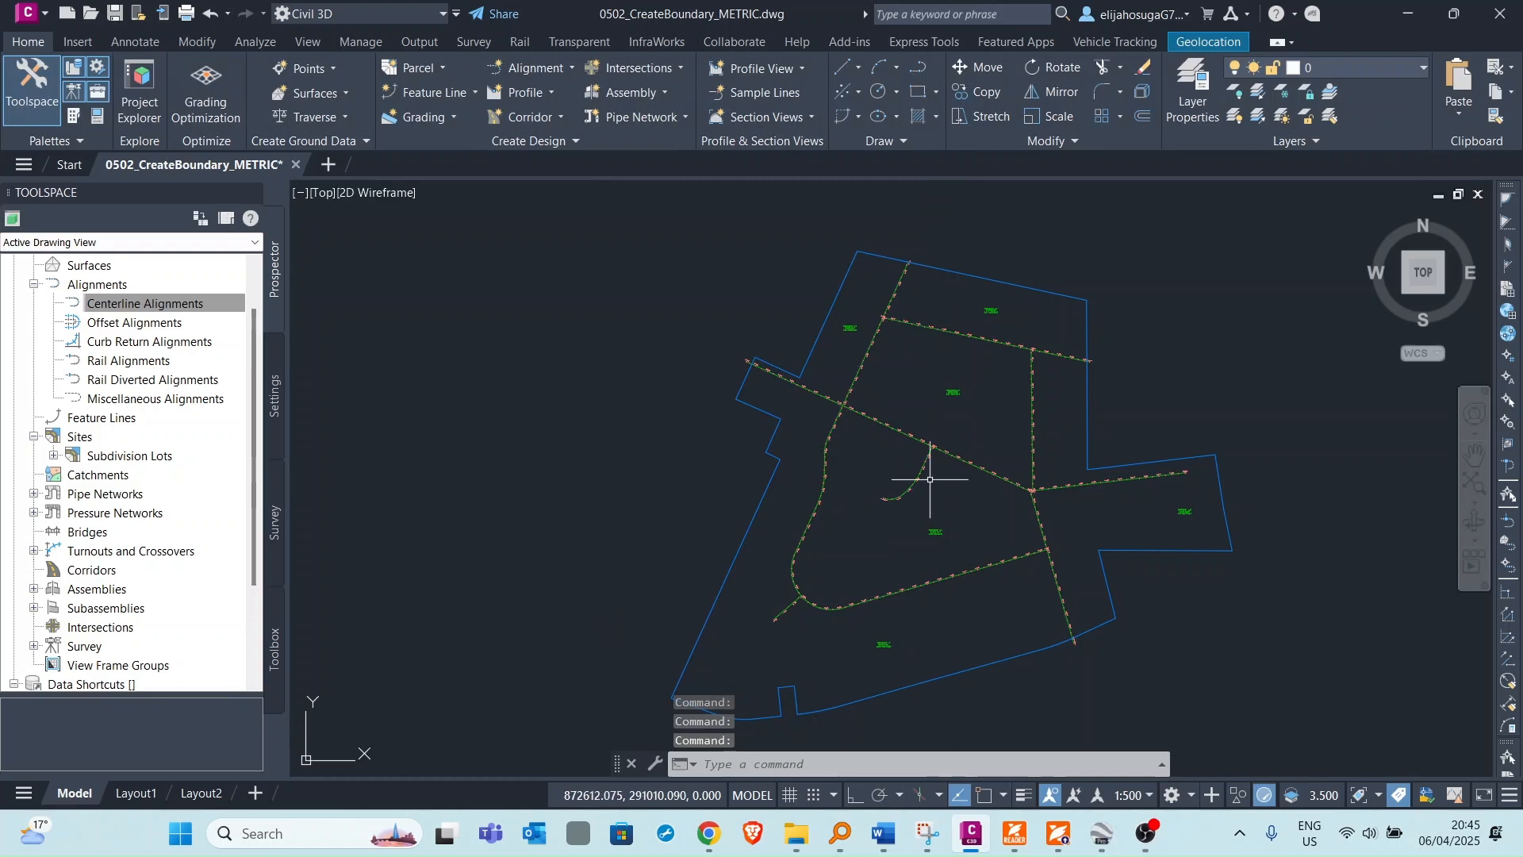
Zoom and pan around the site to examine the parcels formed between the road alignments.
scroll(879, 384, "up", 3)
mouse_move(884, 380)
middle_mouse_down()
mouse_move(913, 338)
mouse_move(923, 437)
middle_mouse_up()
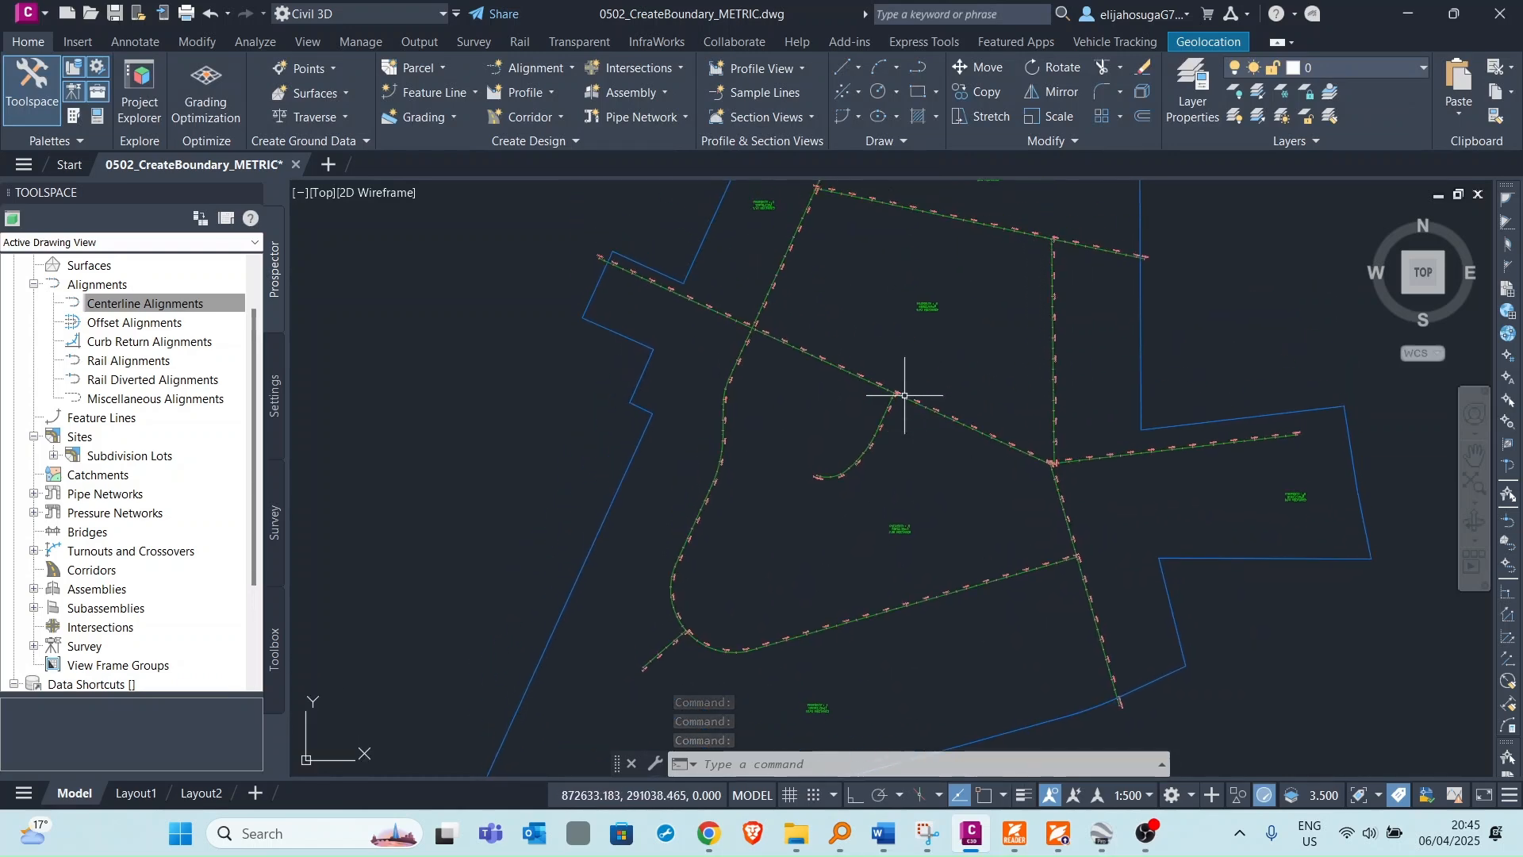
scroll(912, 282, "up", 4)
scroll(931, 266, "down", 6)
middle_click_drag(932, 265, 935, 357)
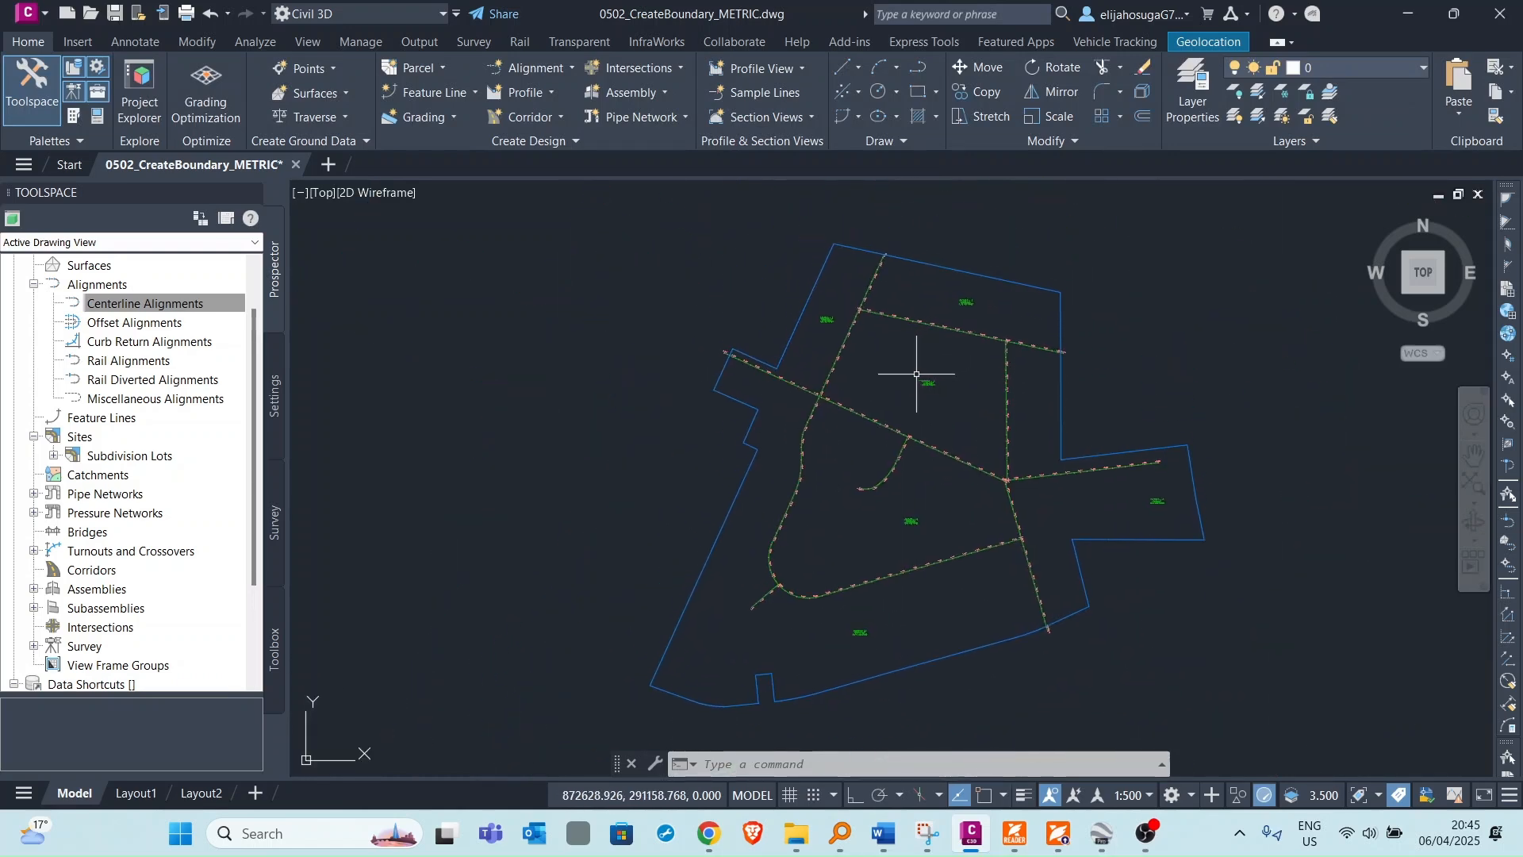
scroll(886, 309, "up", 2)
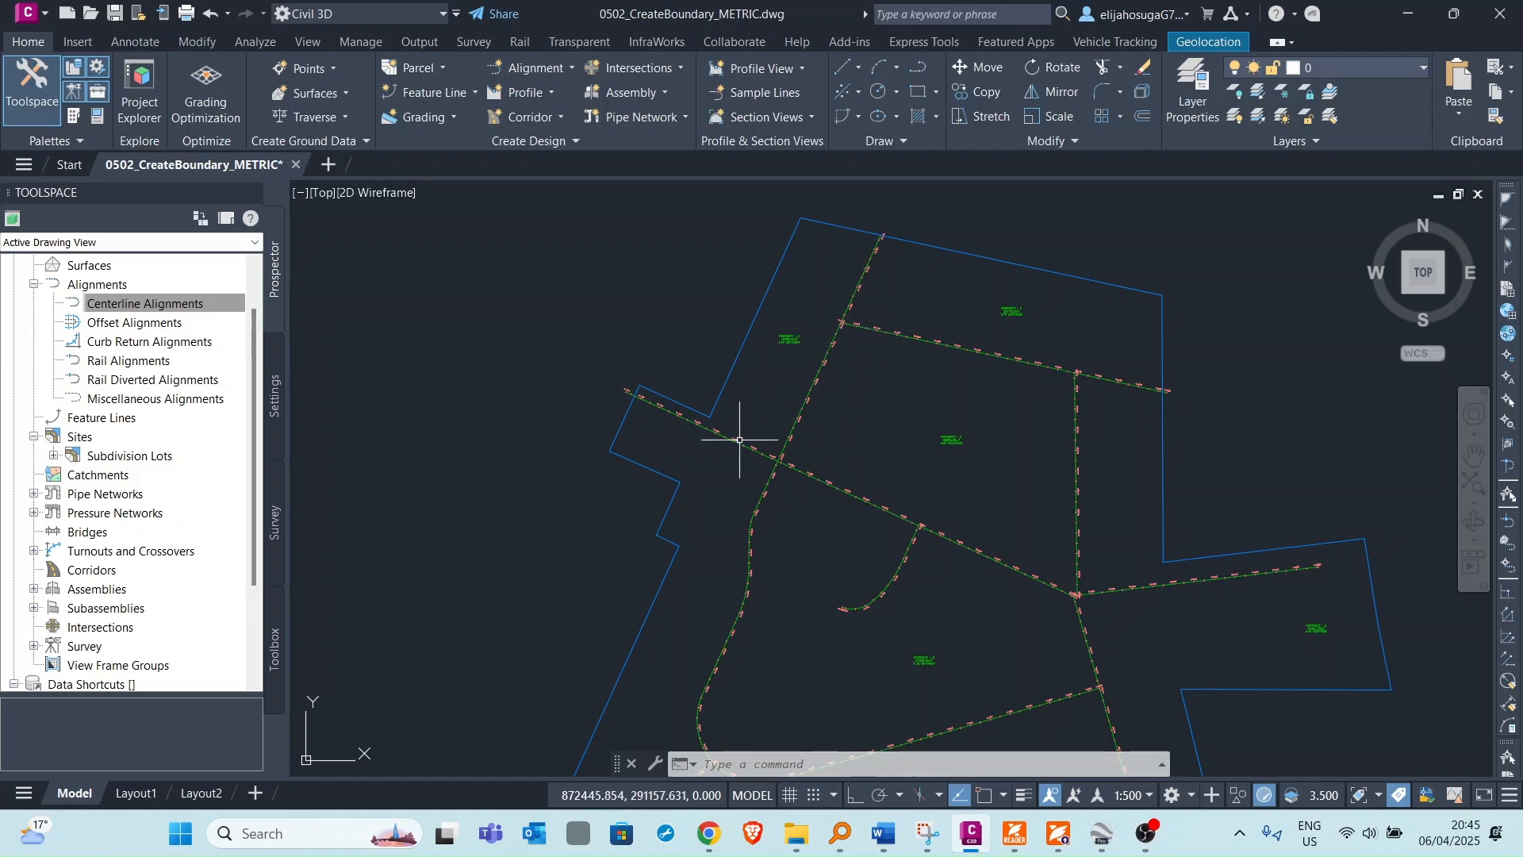
scroll(882, 442, "down", 3)
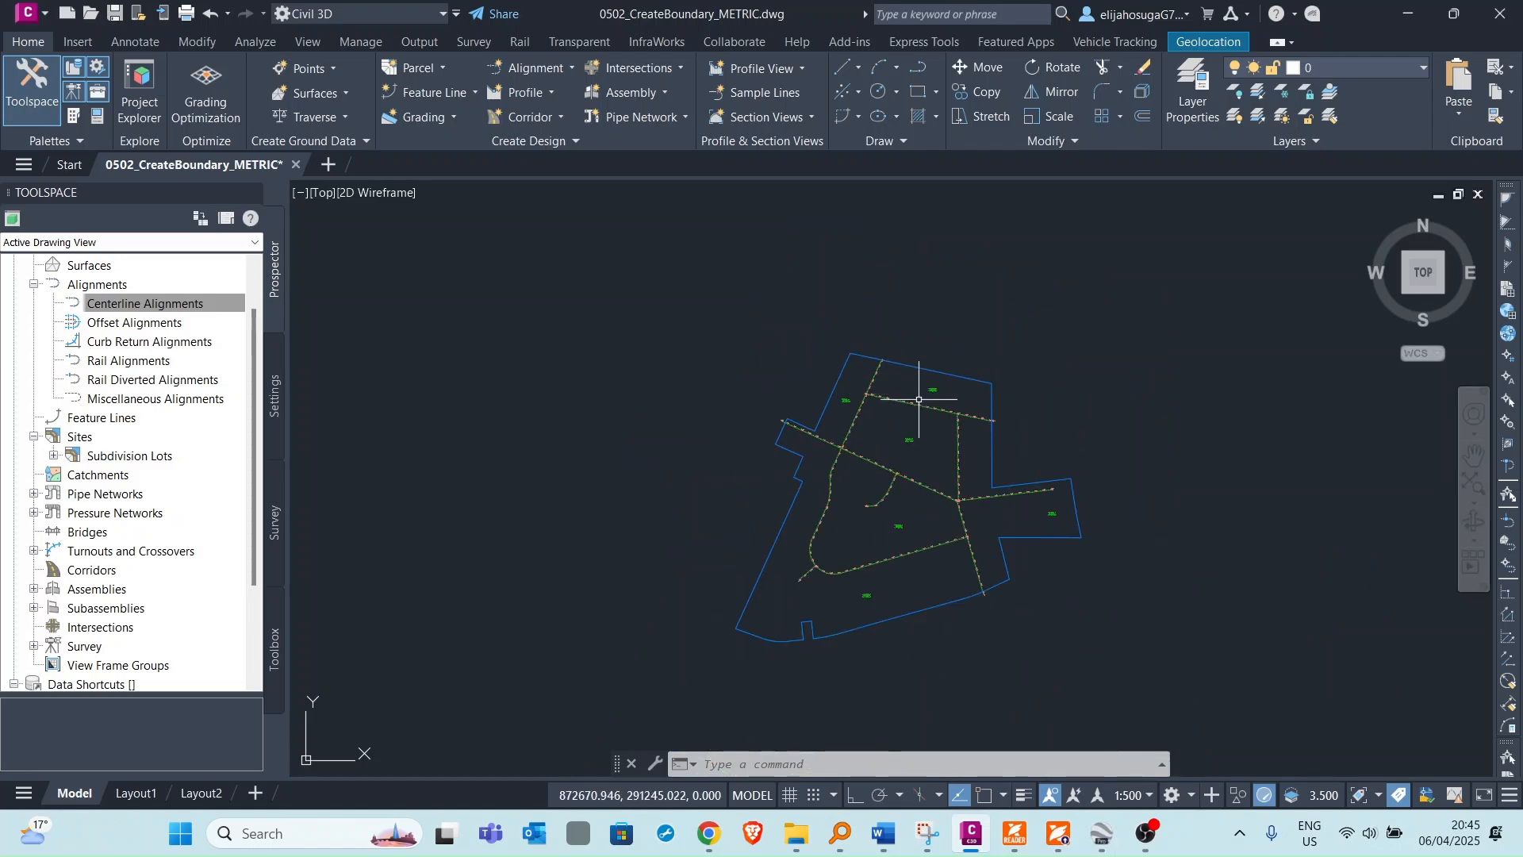
scroll(918, 399, "up", 5)
scroll(957, 334, "down", 5)
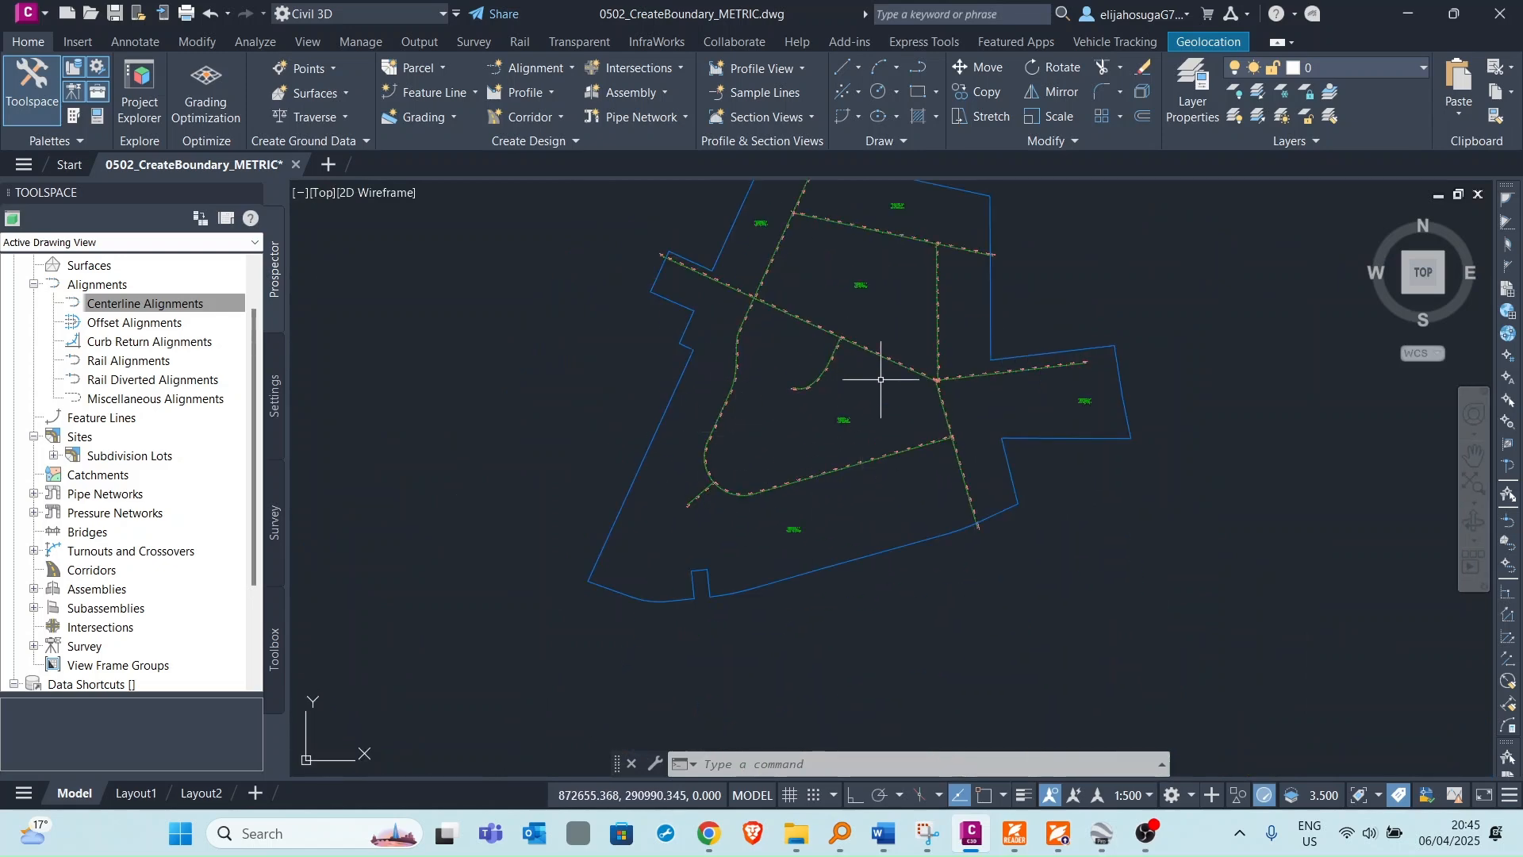
middle_click_drag(906, 384, 910, 515)
scroll(1080, 545, "up", 6)
scroll(1116, 476, "up", 6)
scroll(1075, 432, "down", 2)
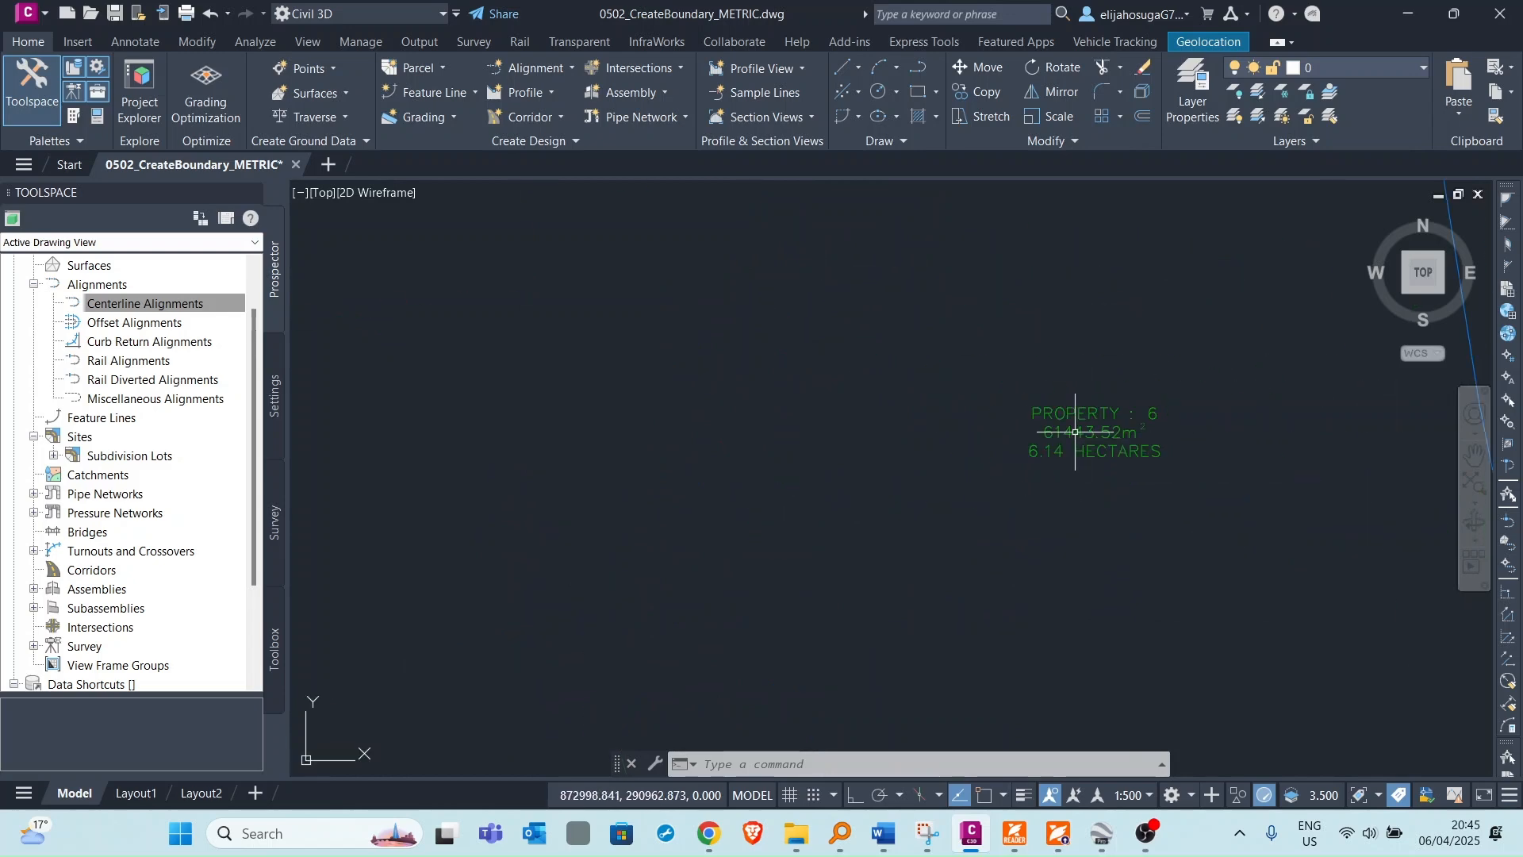
scroll(1075, 432, "down", 8)
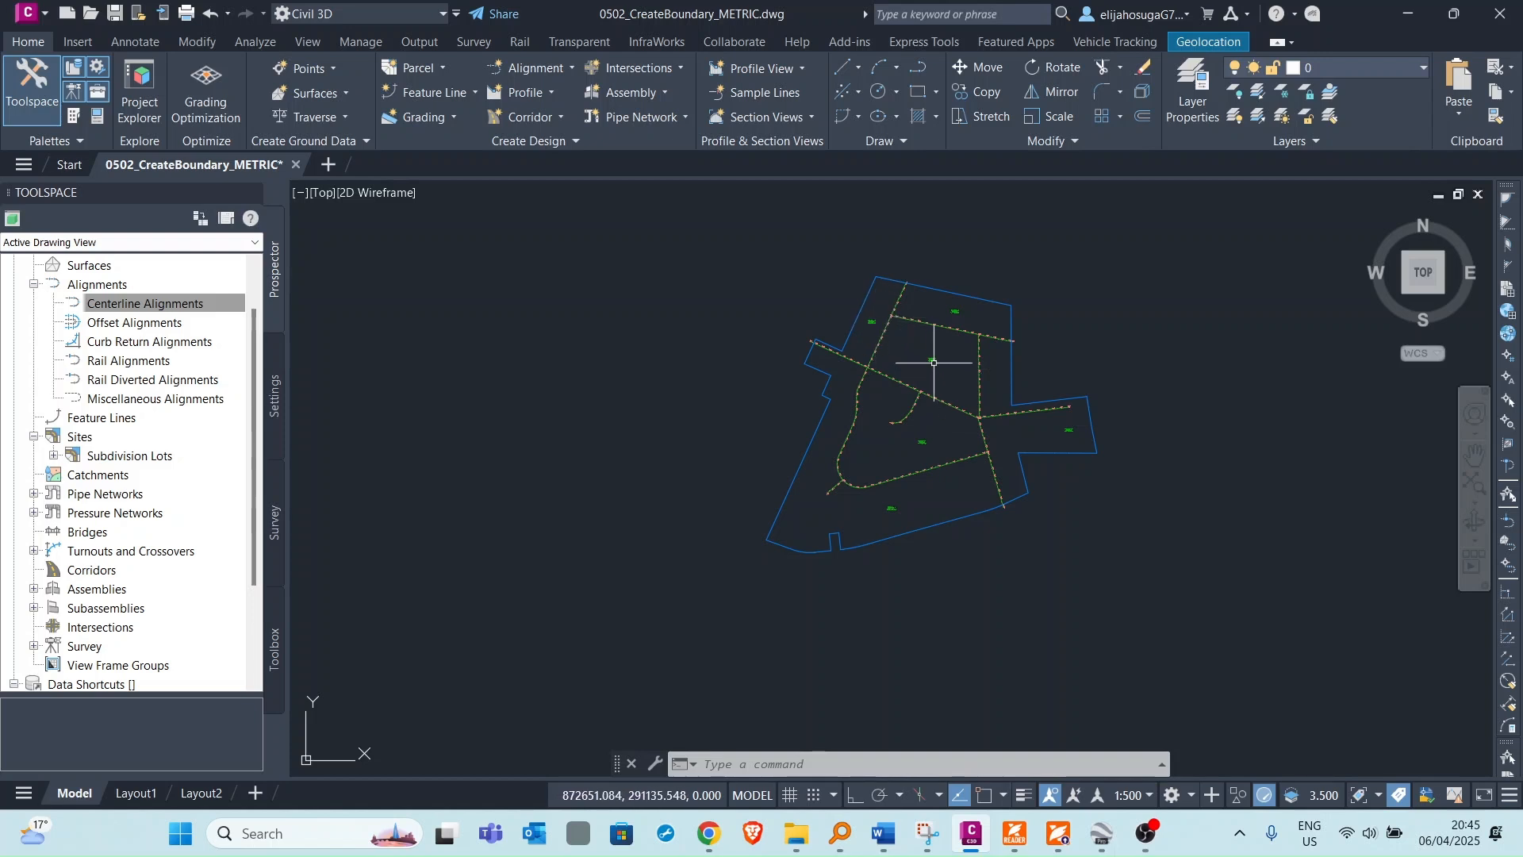
scroll(873, 341, "up", 3)
scroll(873, 346, "down", 6)
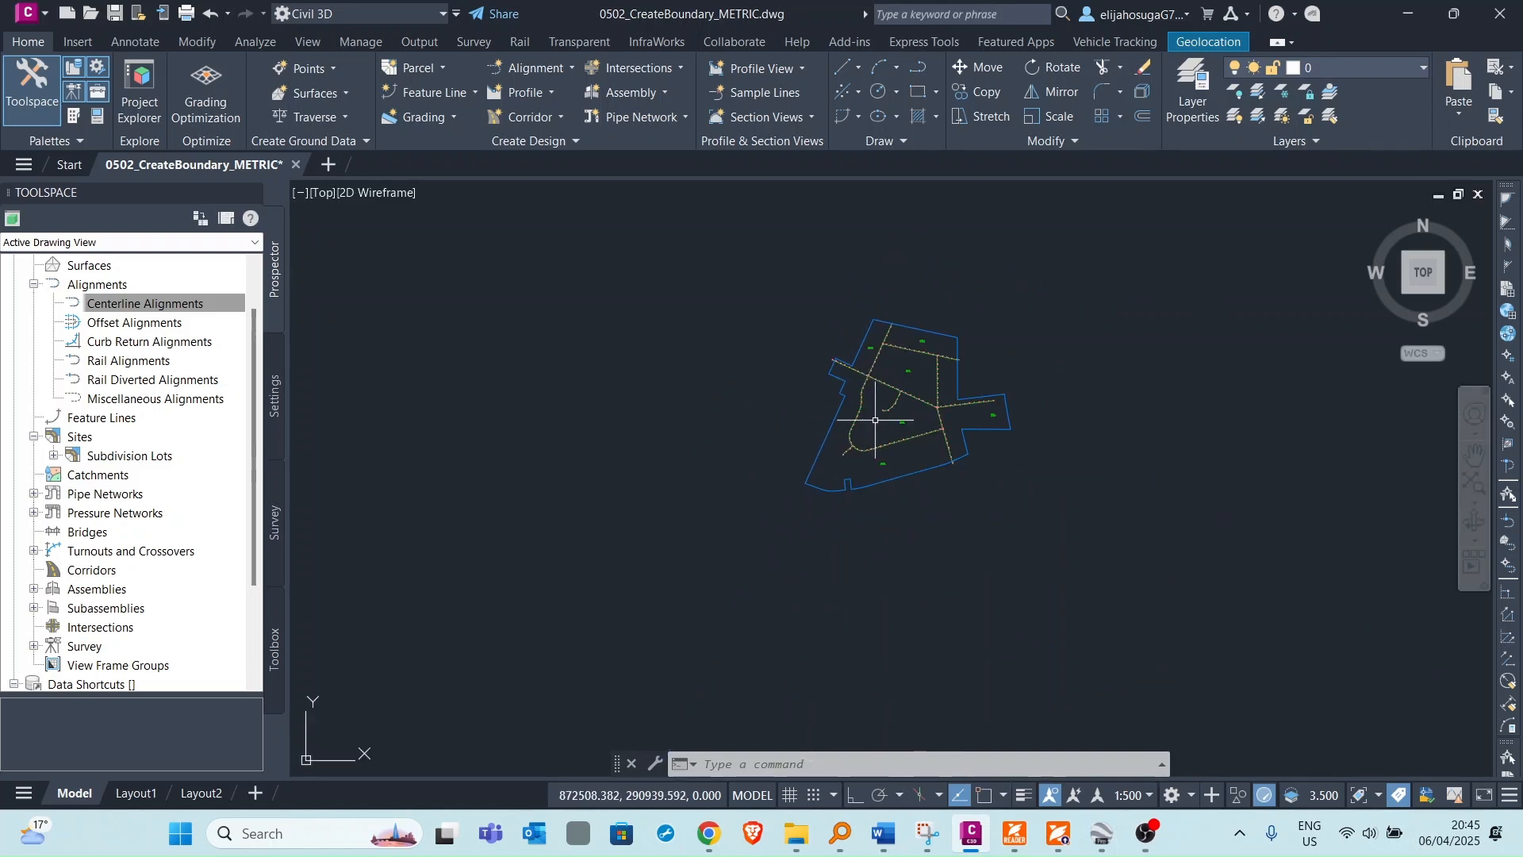
scroll(857, 476, "up", 2)
scroll(863, 466, "up", 5)
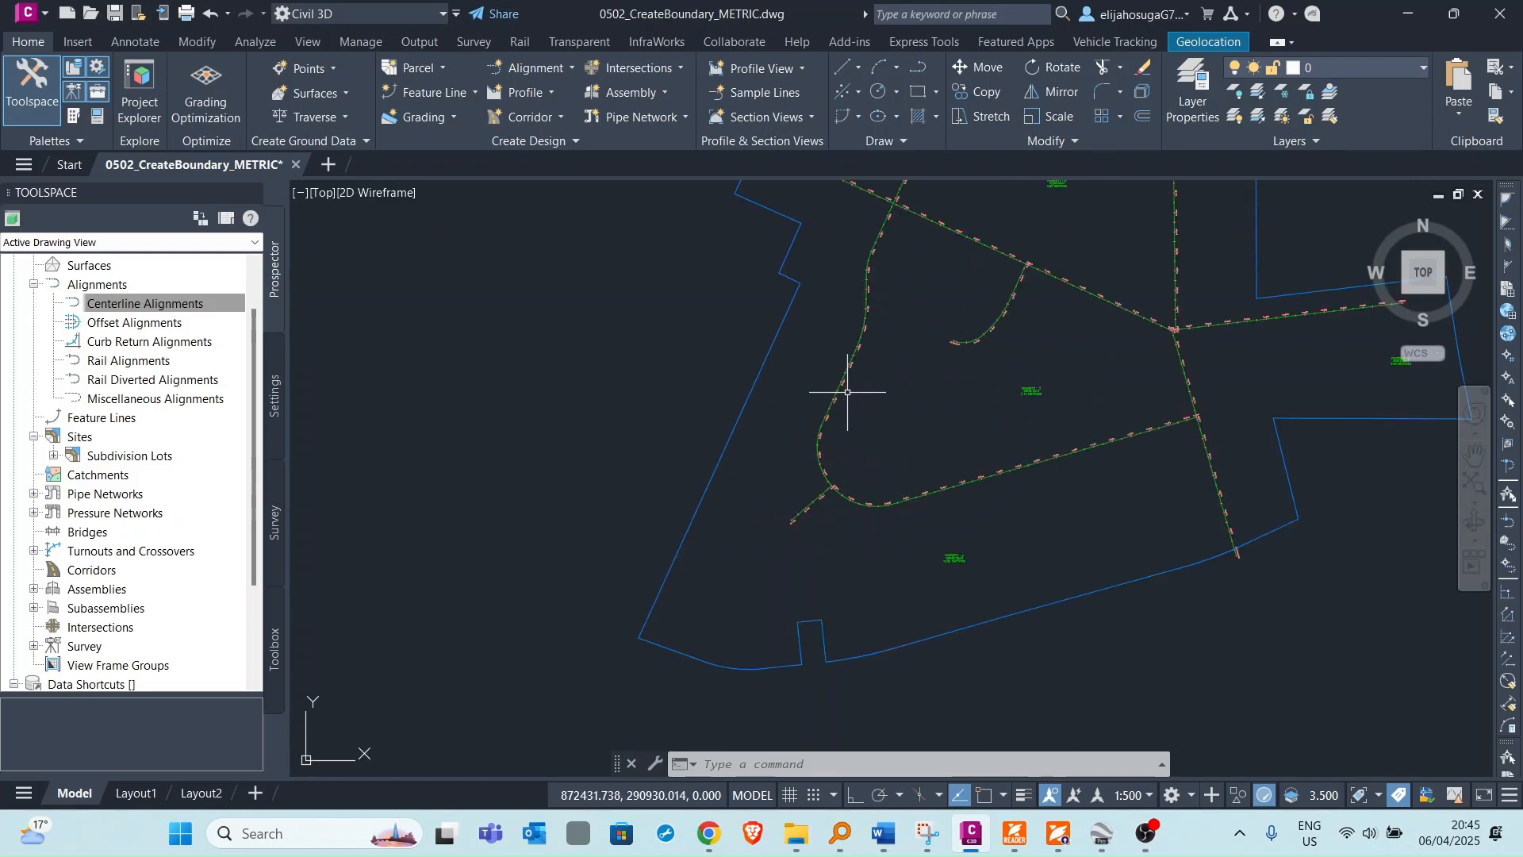
scroll(849, 397, "down", 2)
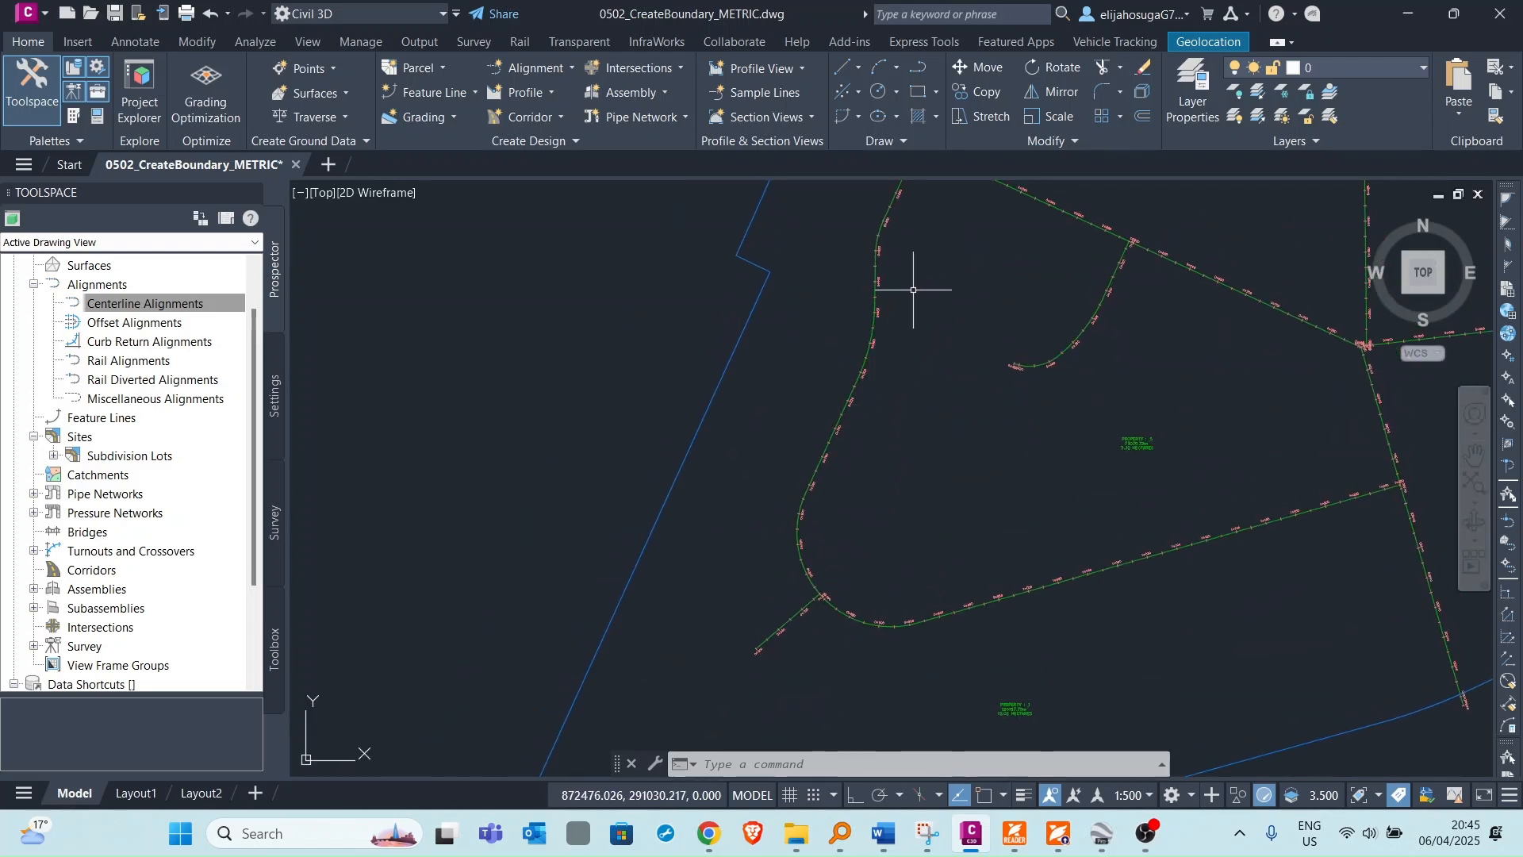
middle_click_drag(911, 296, 884, 375)
scroll(887, 357, "down", 1)
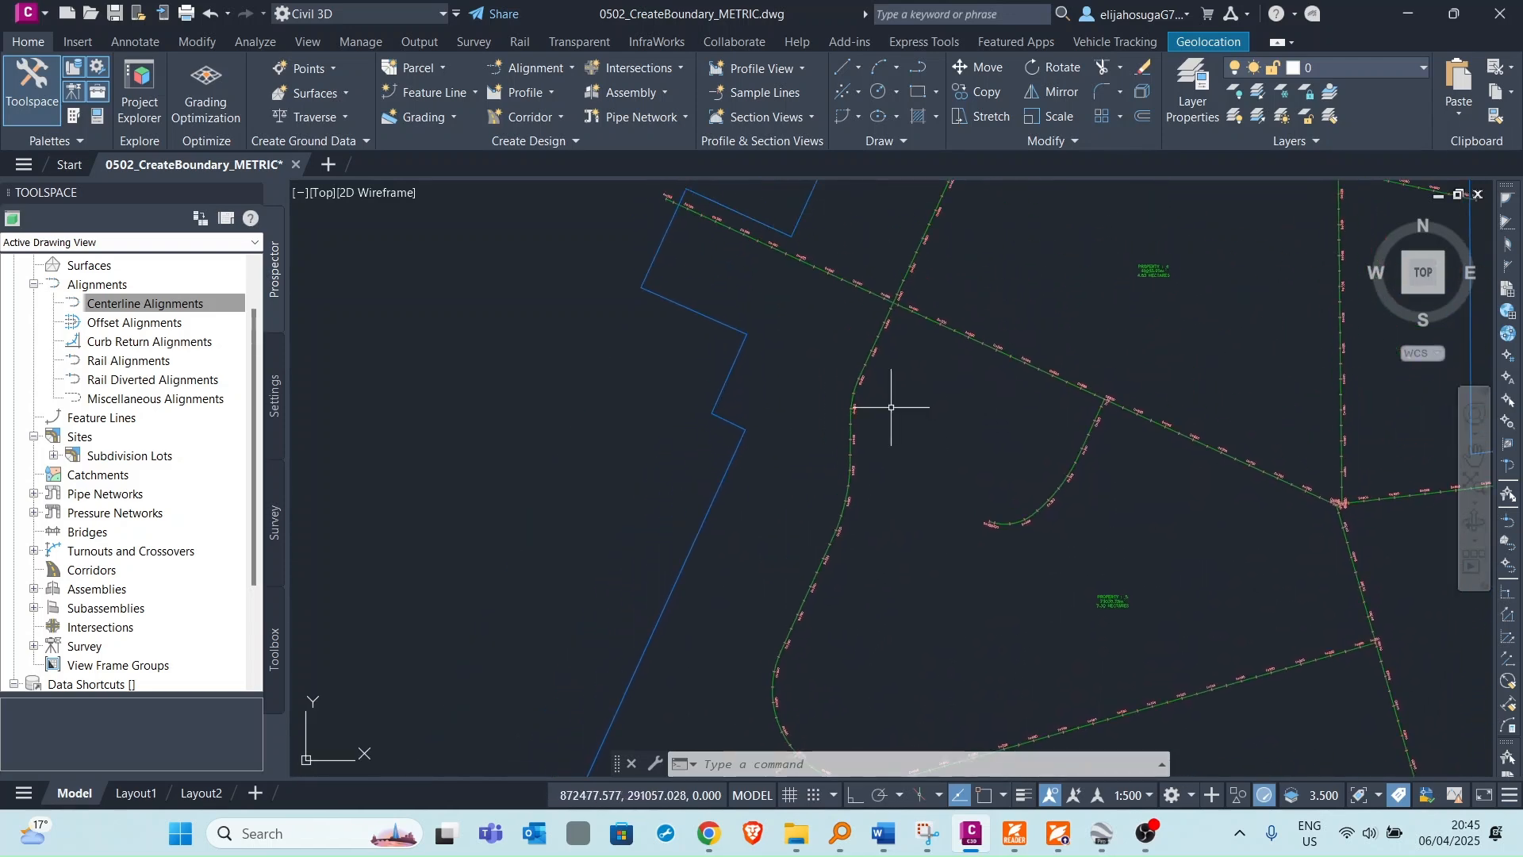
scroll(782, 333, "down", 2)
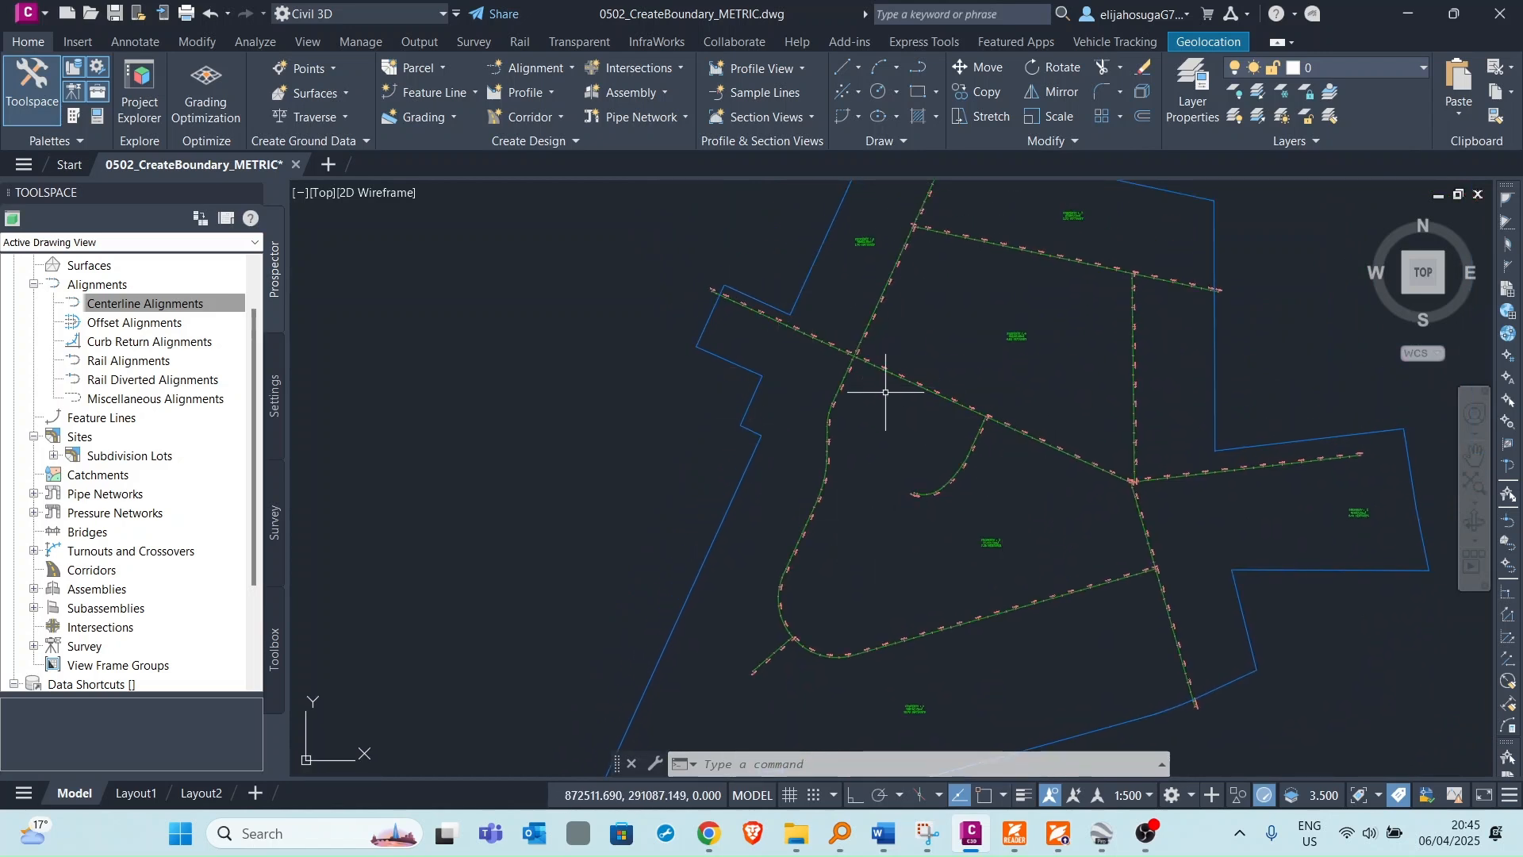
middle_click_drag(906, 324, 898, 374)
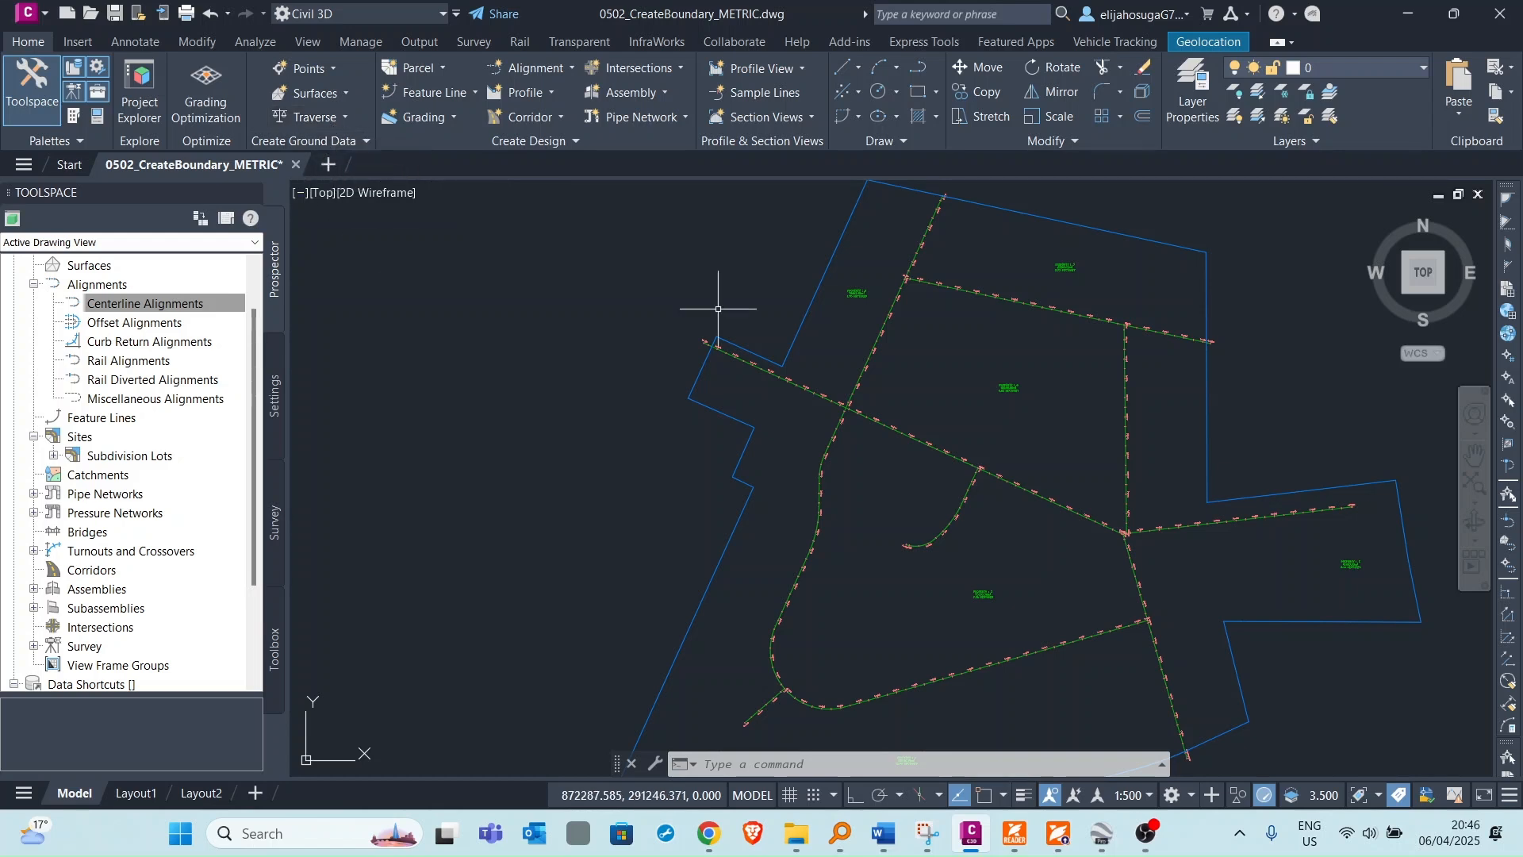
Start the Create Right of Way tool and select all six lot parcels around the roads.
left_click(409, 69)
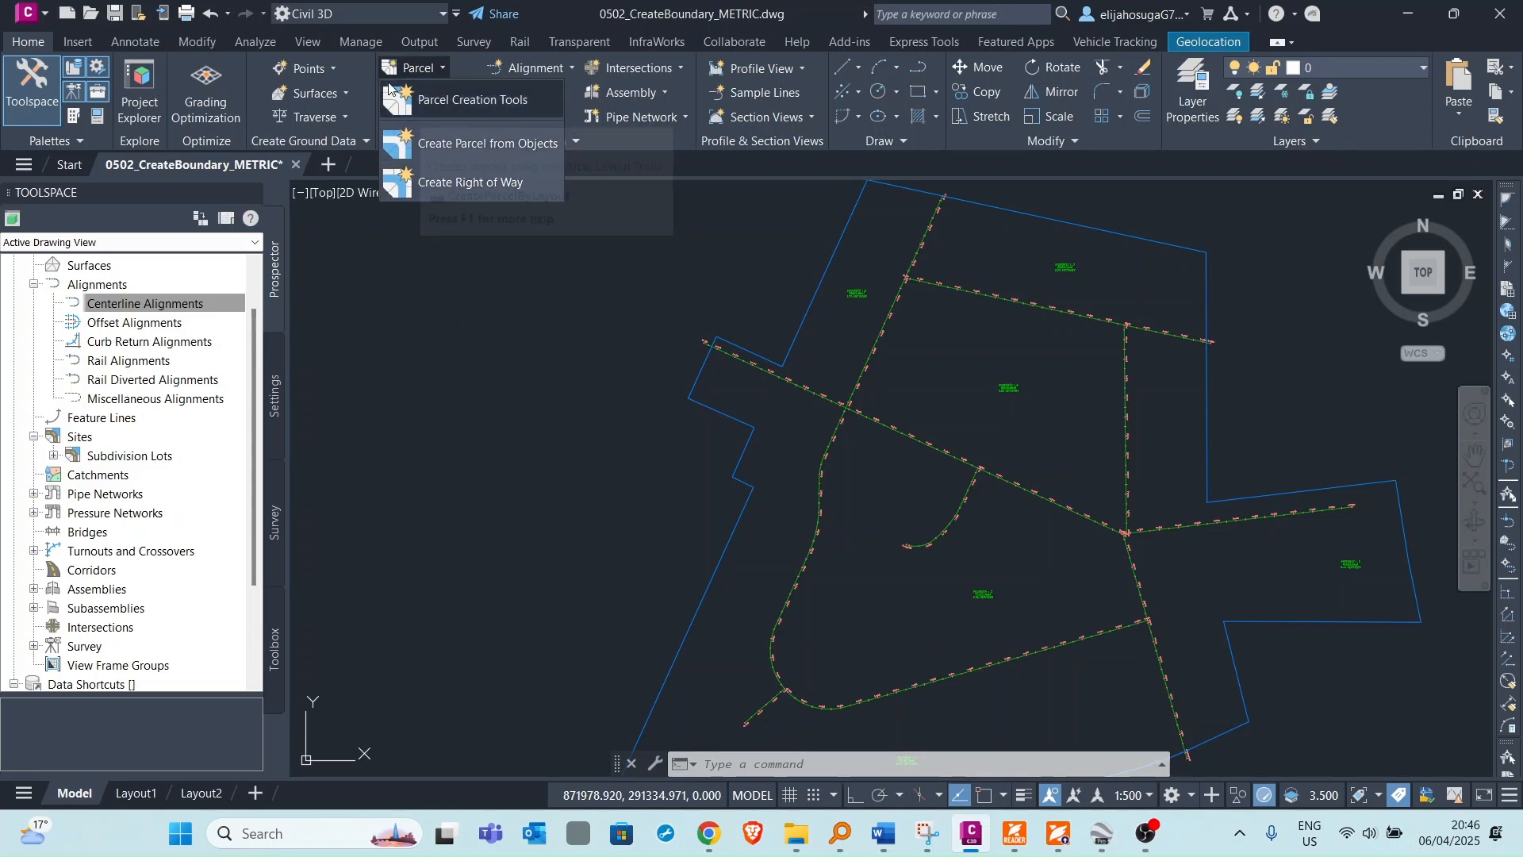
left_click(560, 22)
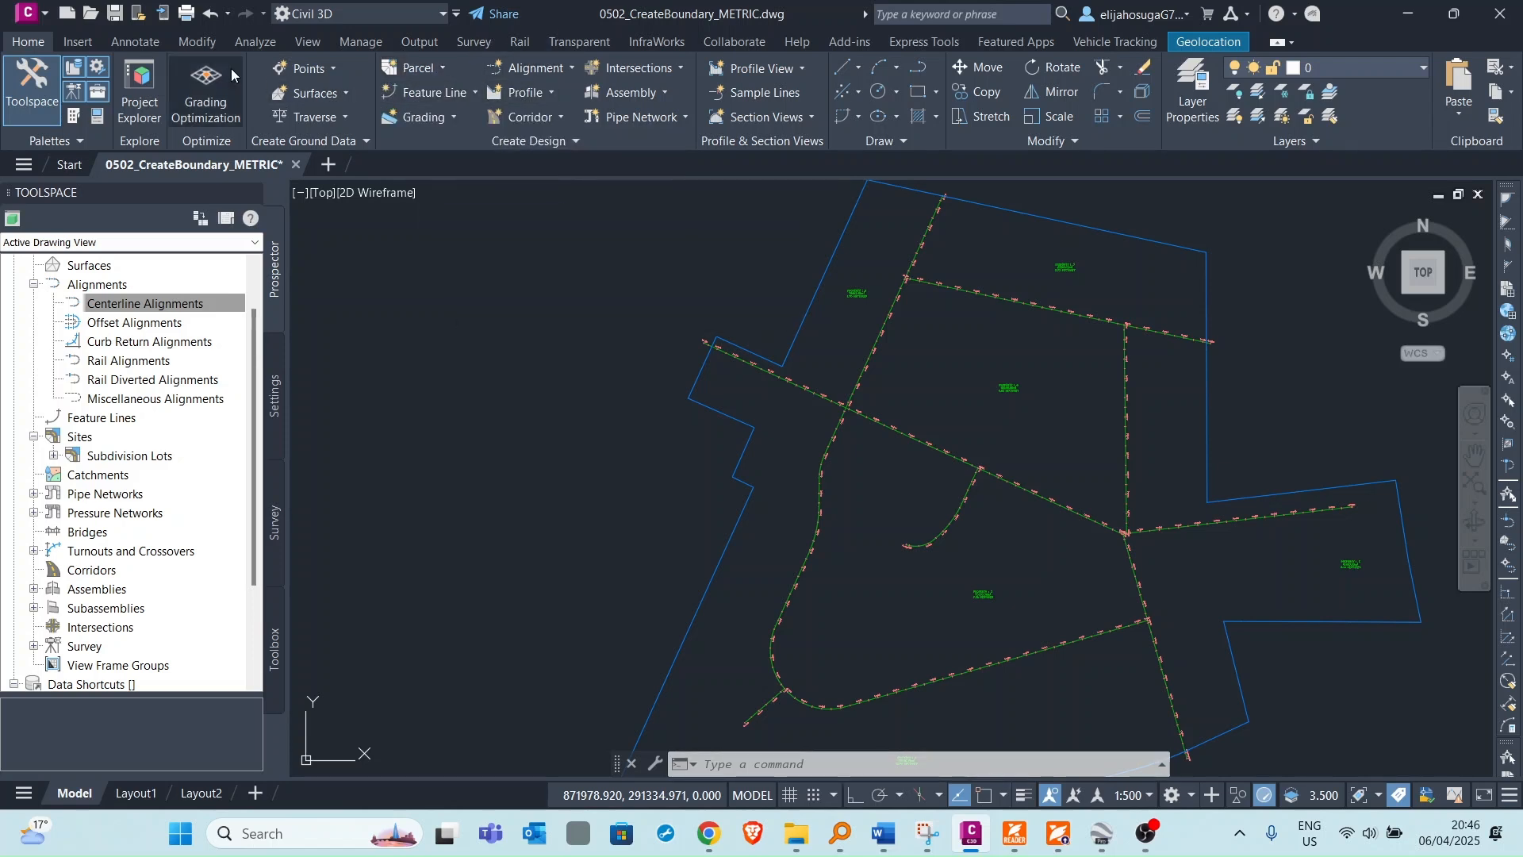
left_click(408, 72)
left_click(470, 182)
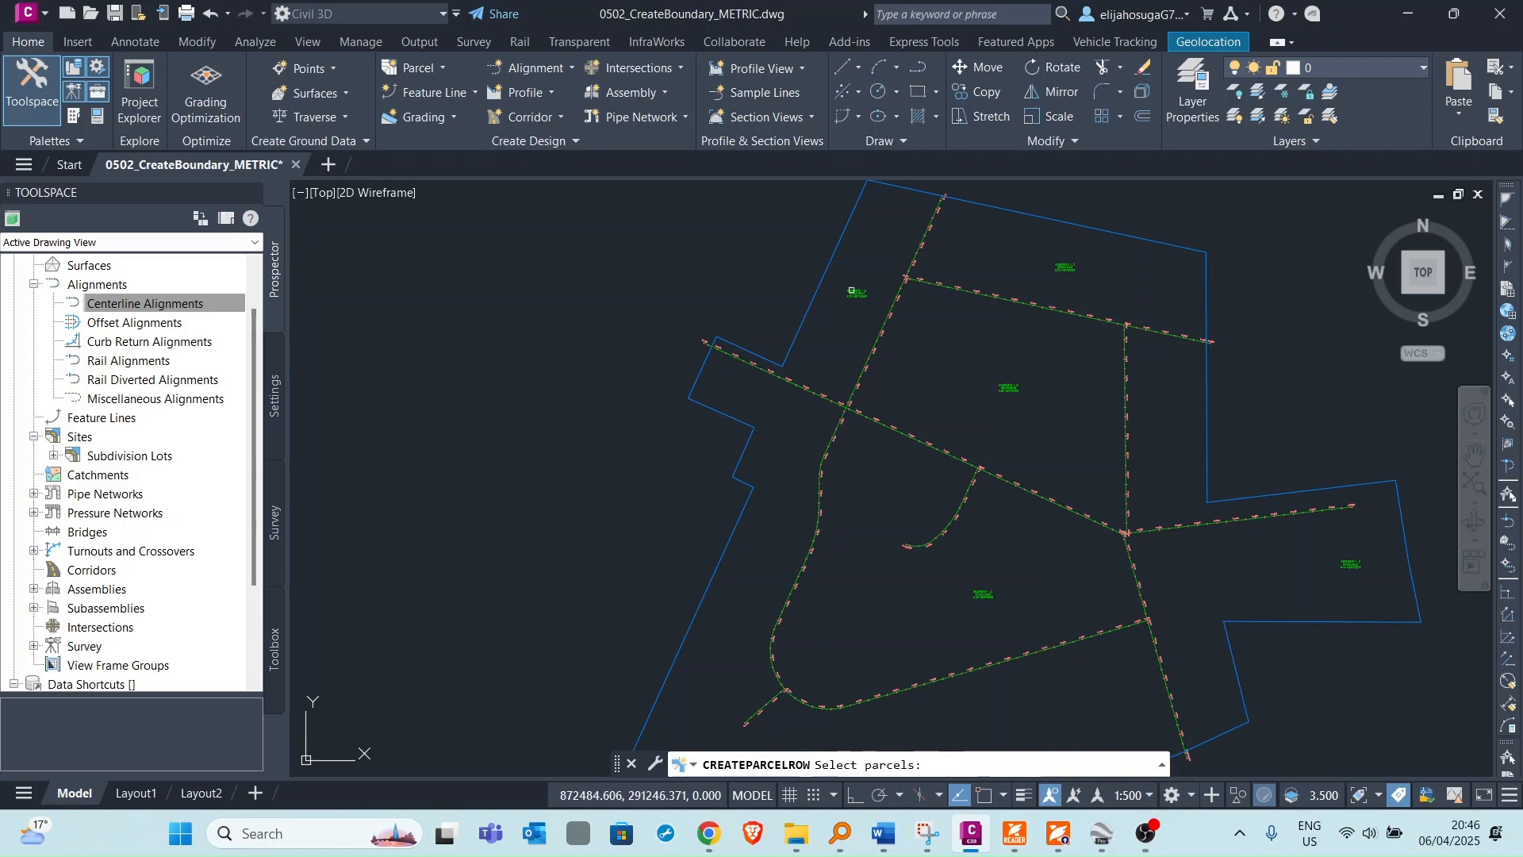
left_click(856, 293)
left_click(1064, 267)
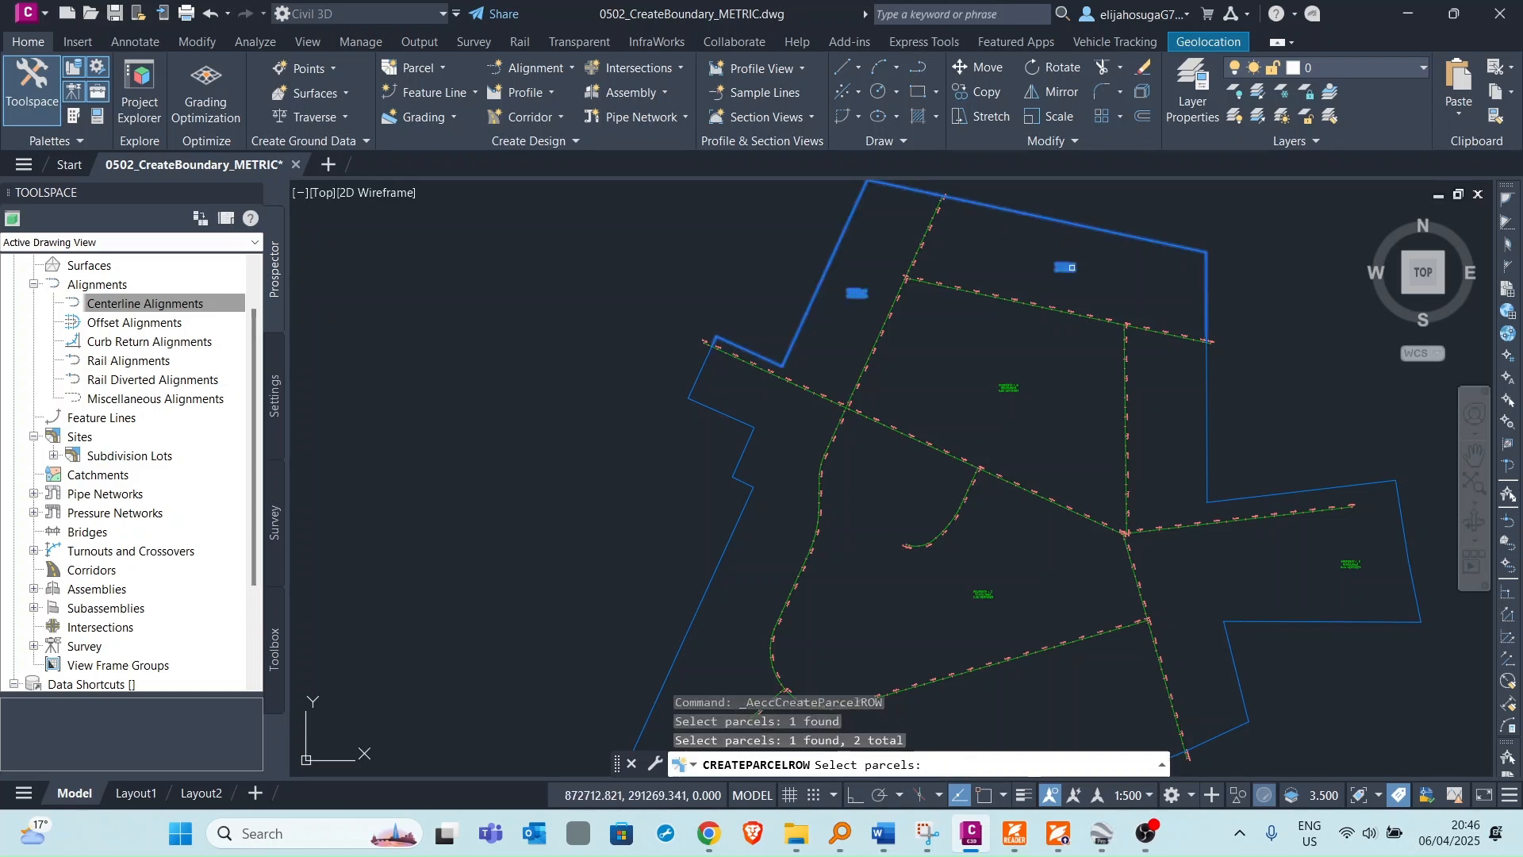
left_click(1008, 397)
scroll(934, 307, "down", 4)
left_click(939, 449)
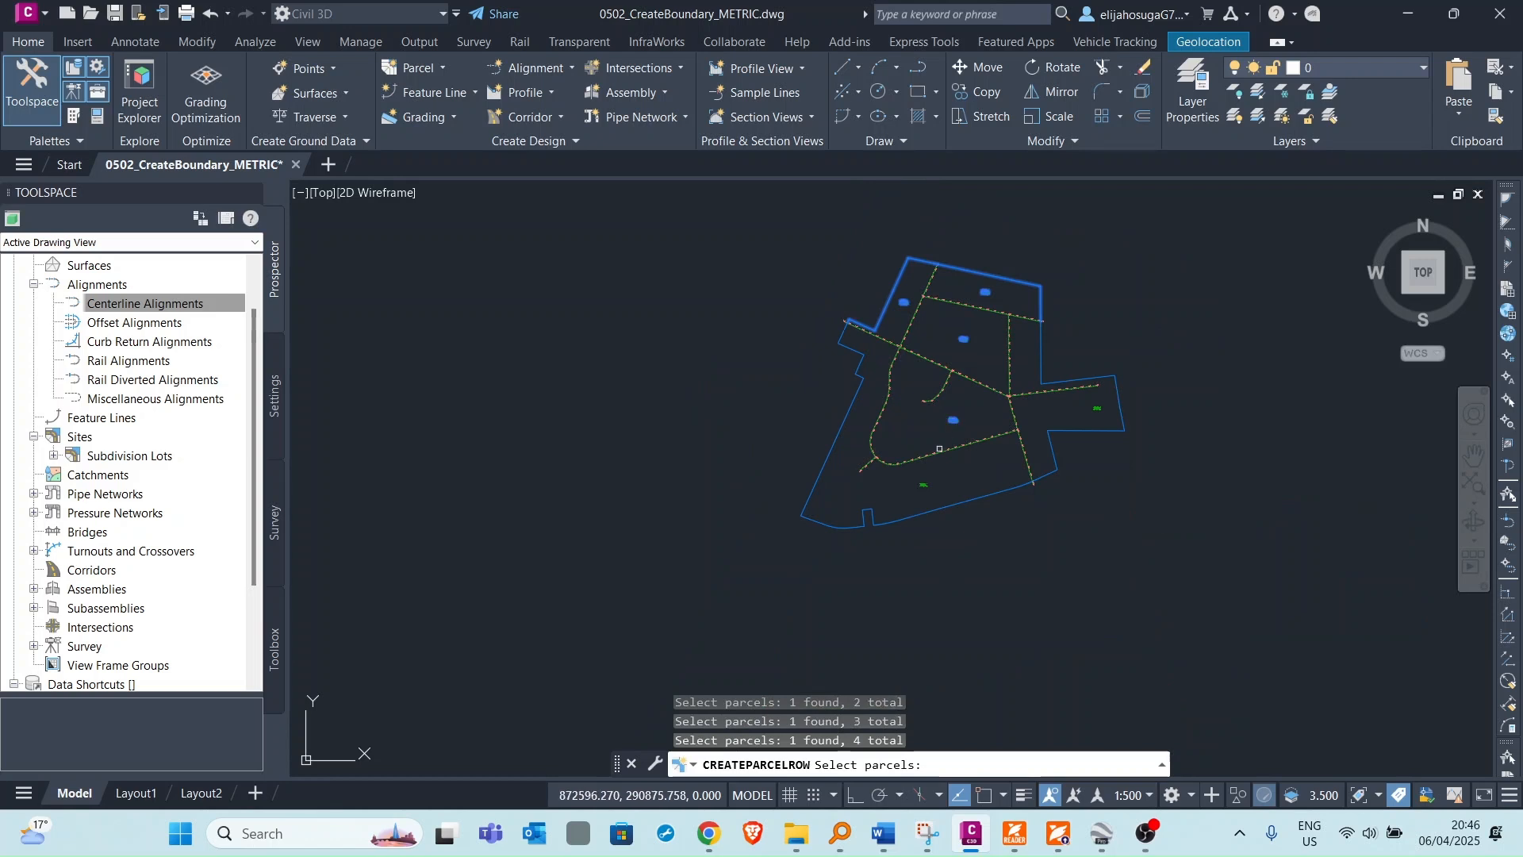
left_click(919, 486)
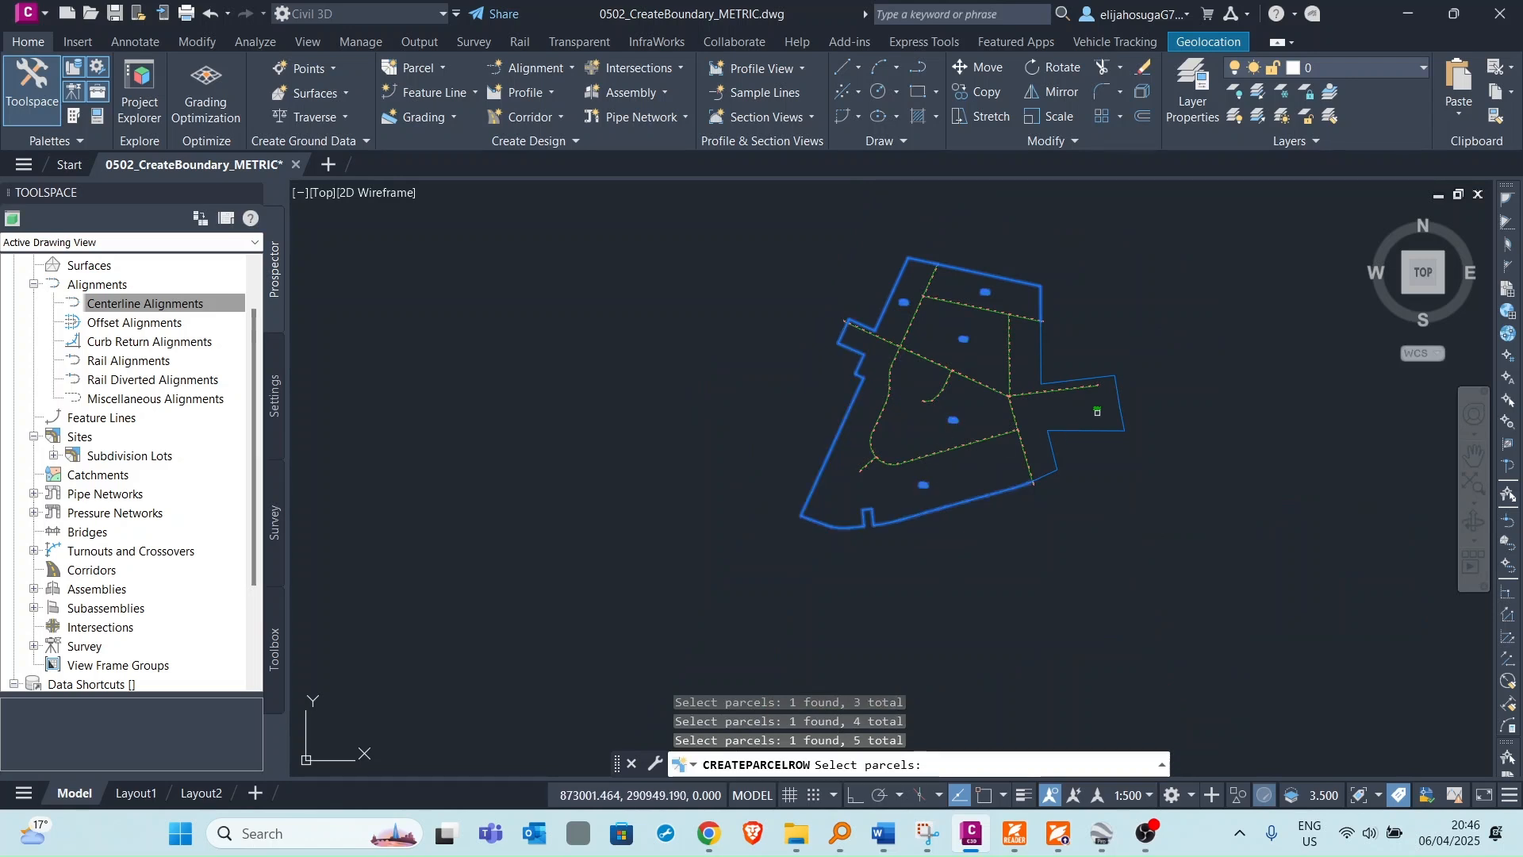
left_click(1107, 397)
key("Return")
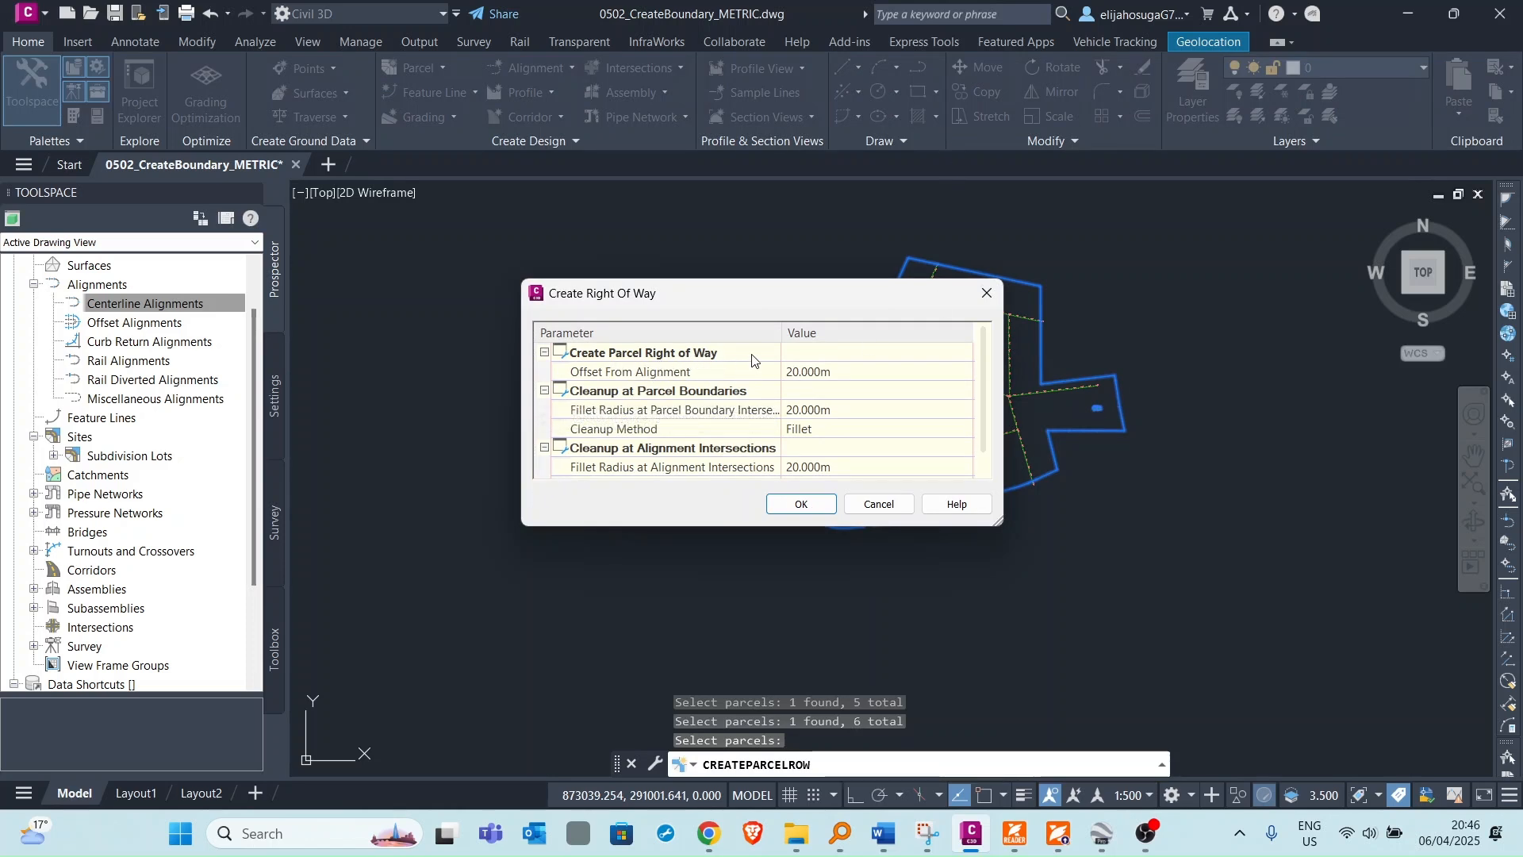
Set the right-of-way offset from alignment to 7 m.
left_click_drag(826, 296, 687, 310)
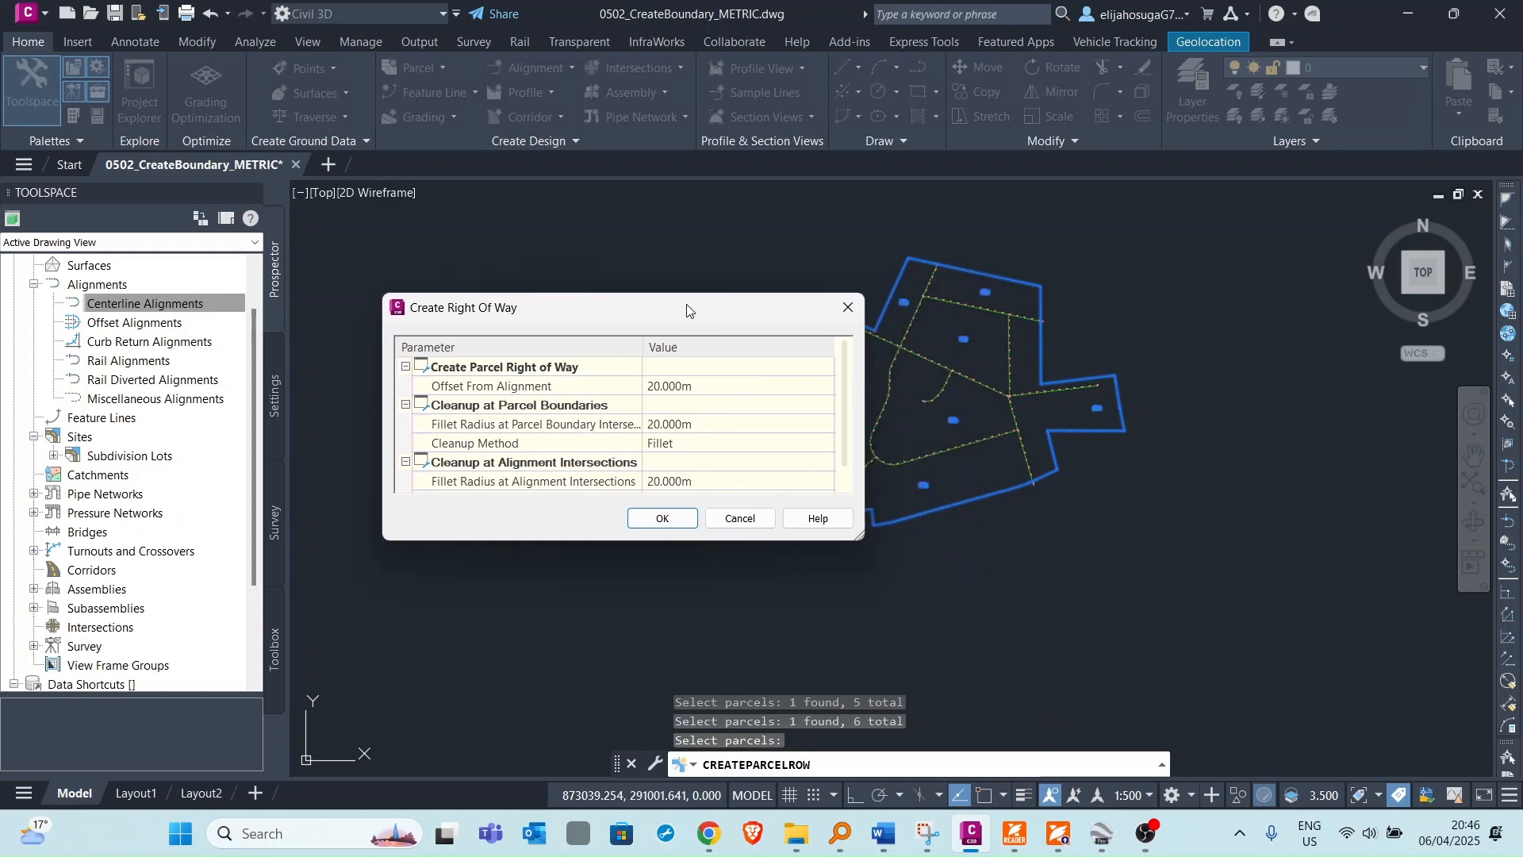
left_click(672, 383)
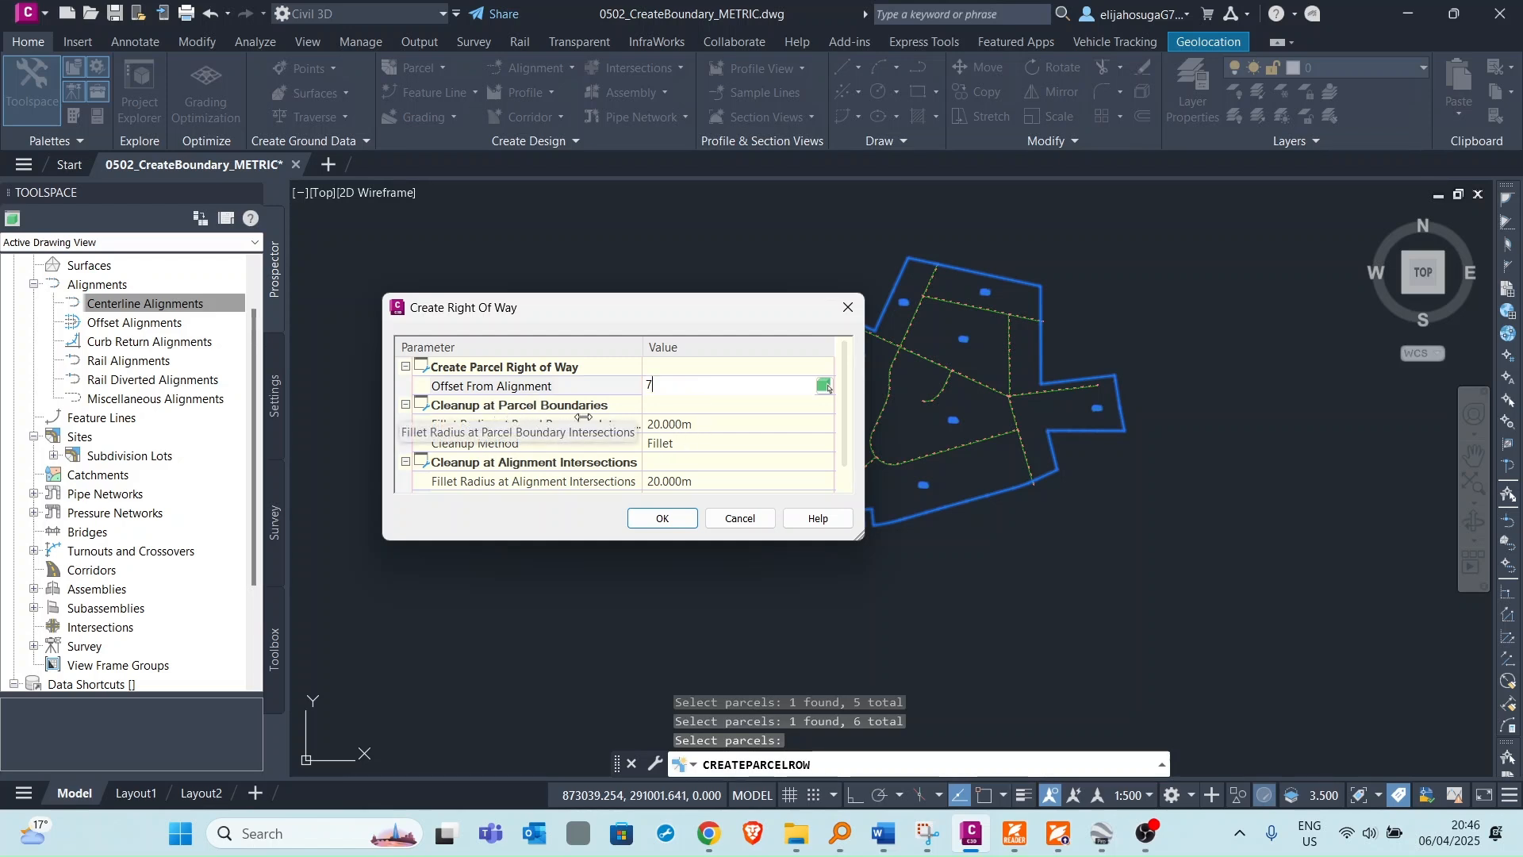
left_click(693, 425)
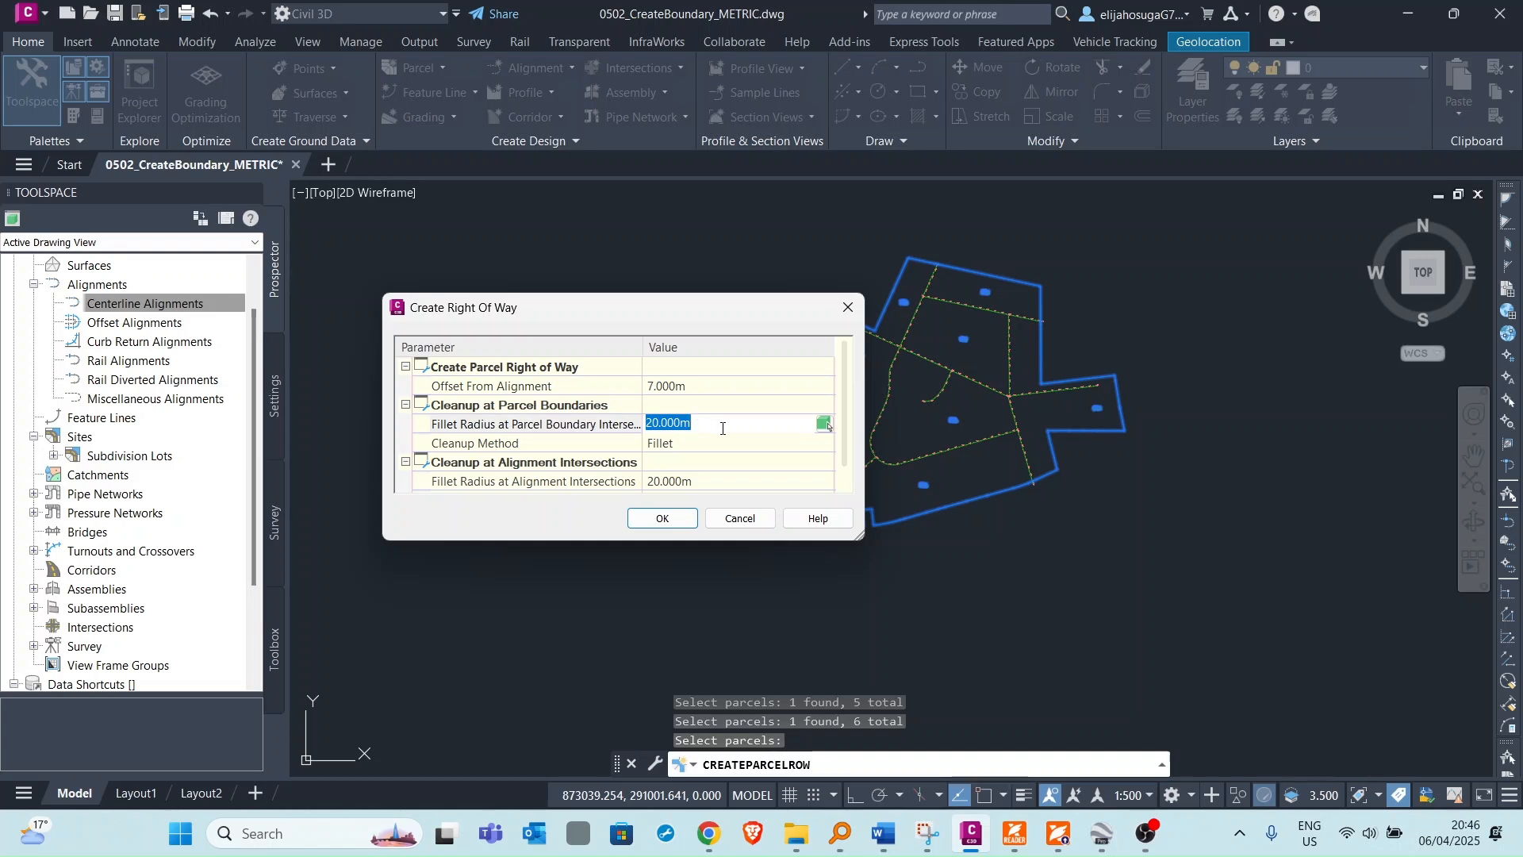
Set the cleanup method at parcel boundaries to None.
left_click(701, 409)
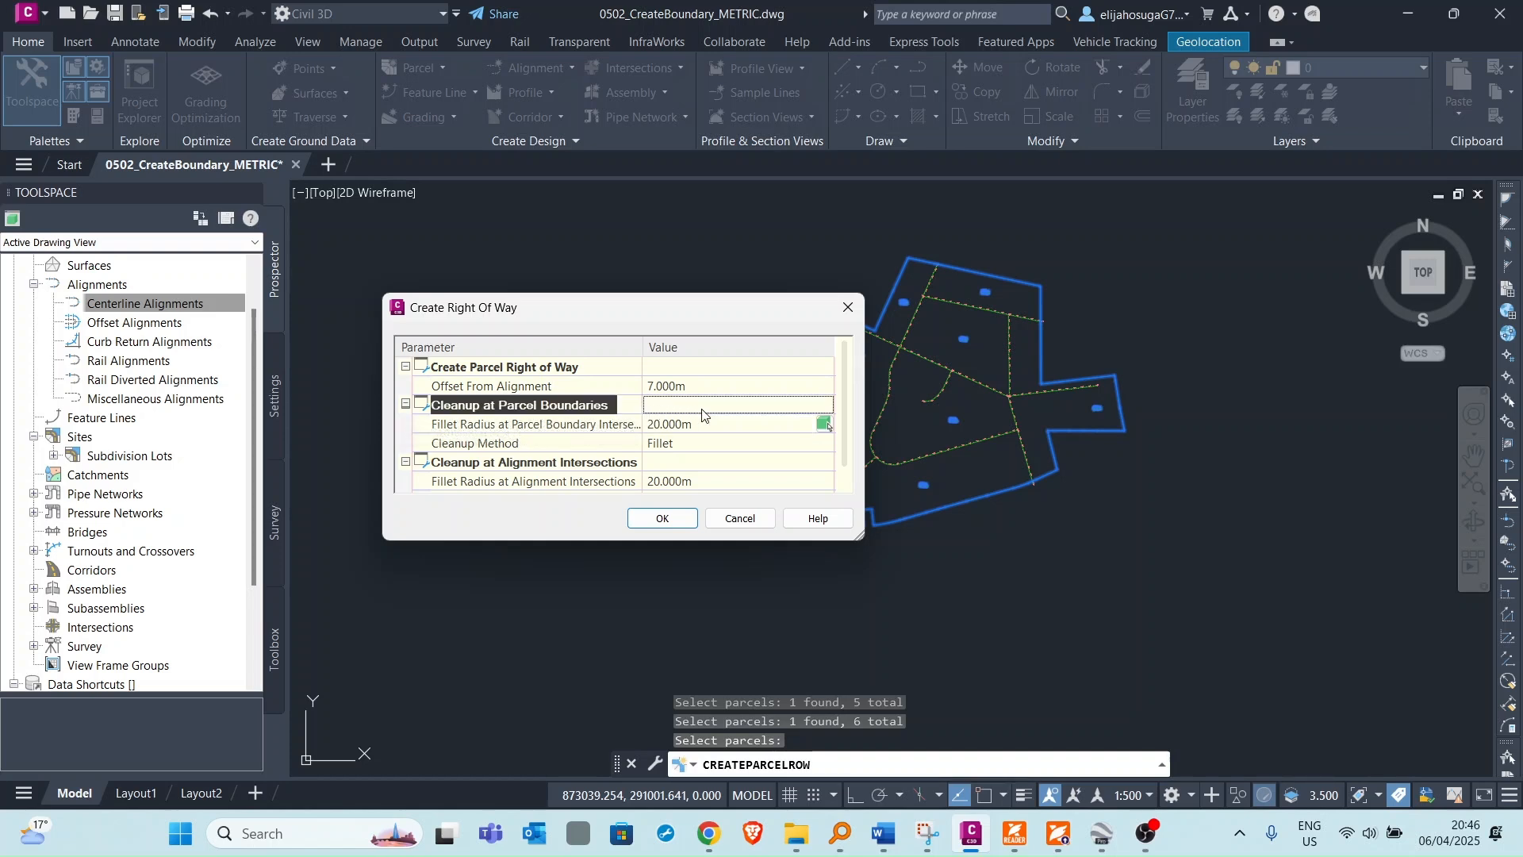
left_click(406, 405)
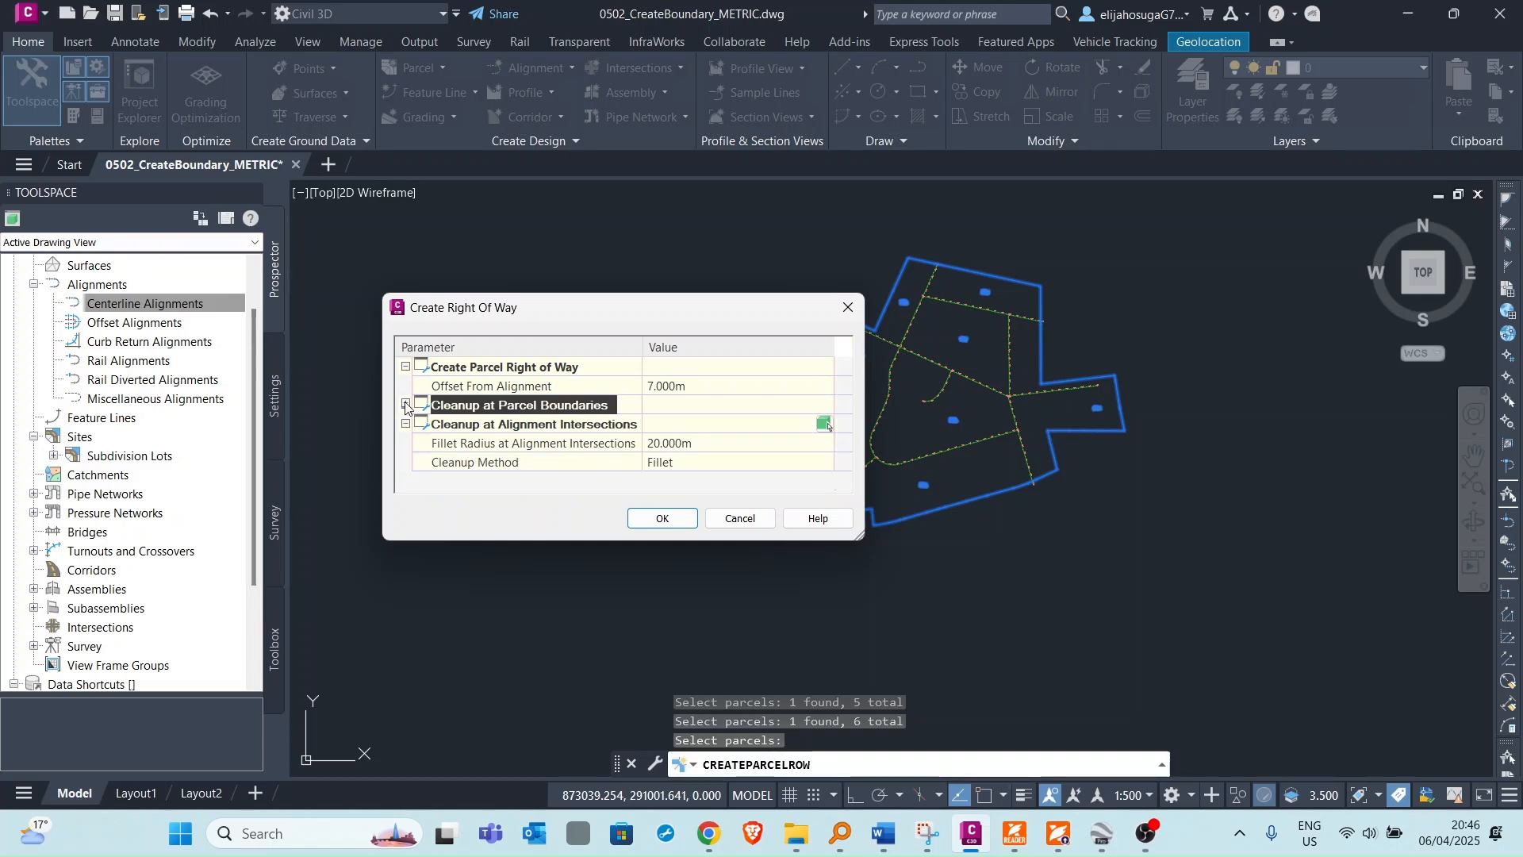
left_click(406, 405)
left_click(686, 444)
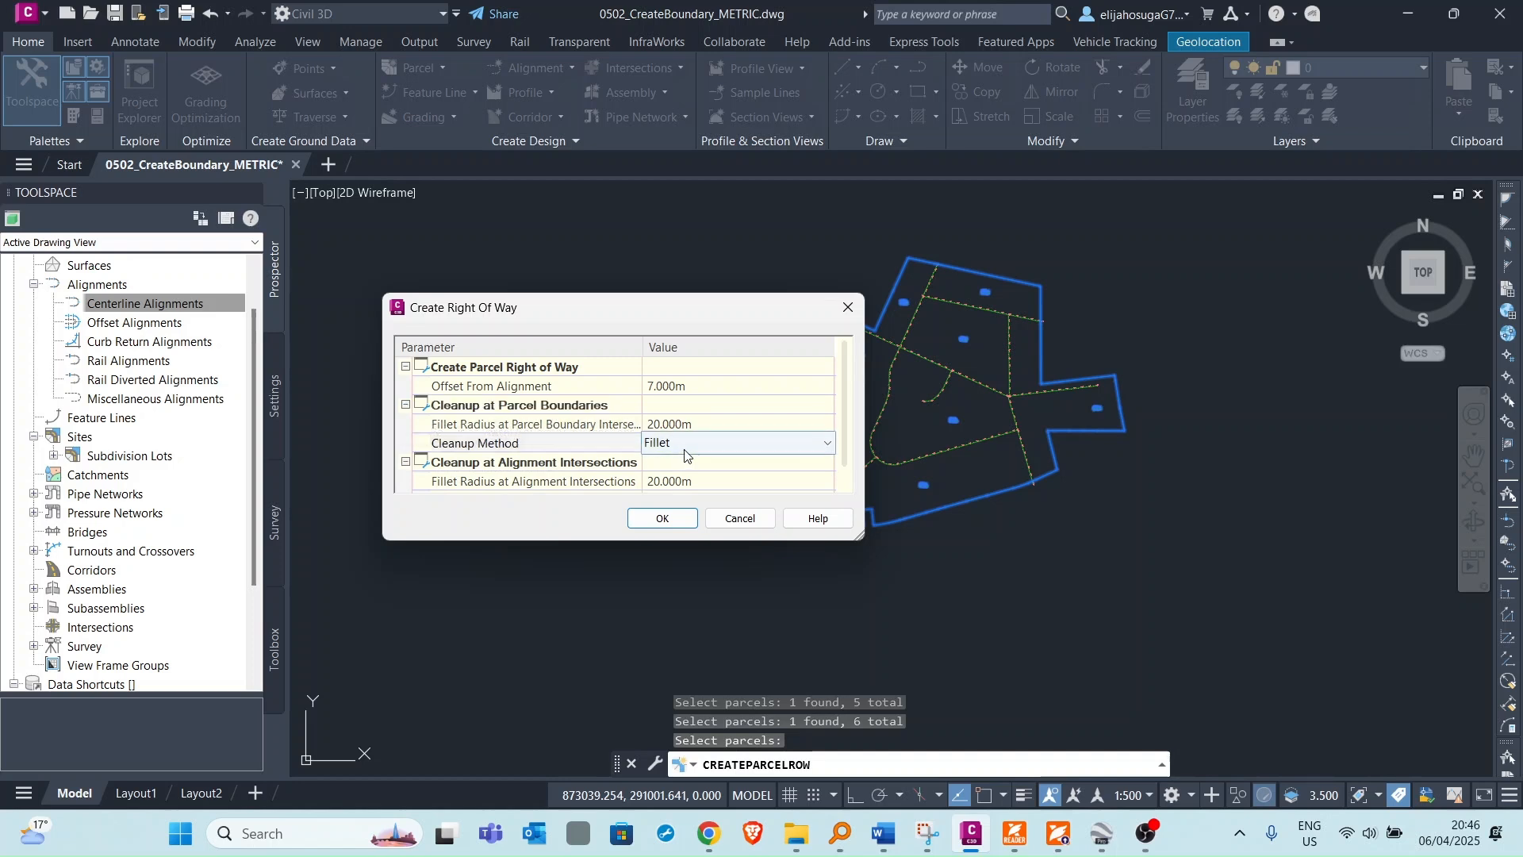
left_click(687, 446)
left_click(672, 464)
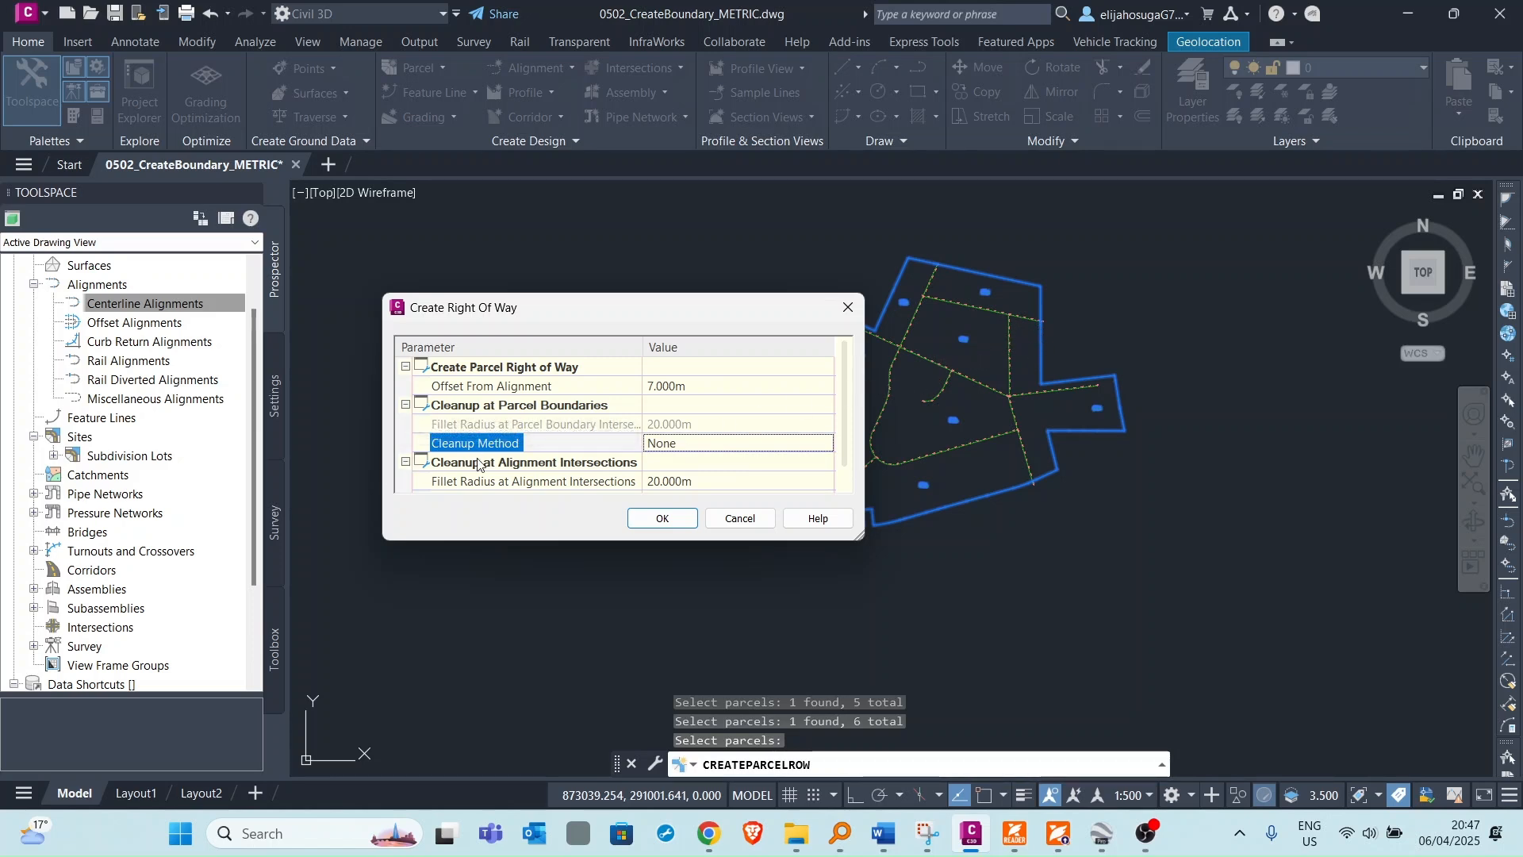
Set the fillet radius at alignment intersections to 10 m.
scroll(696, 446, "down", 1)
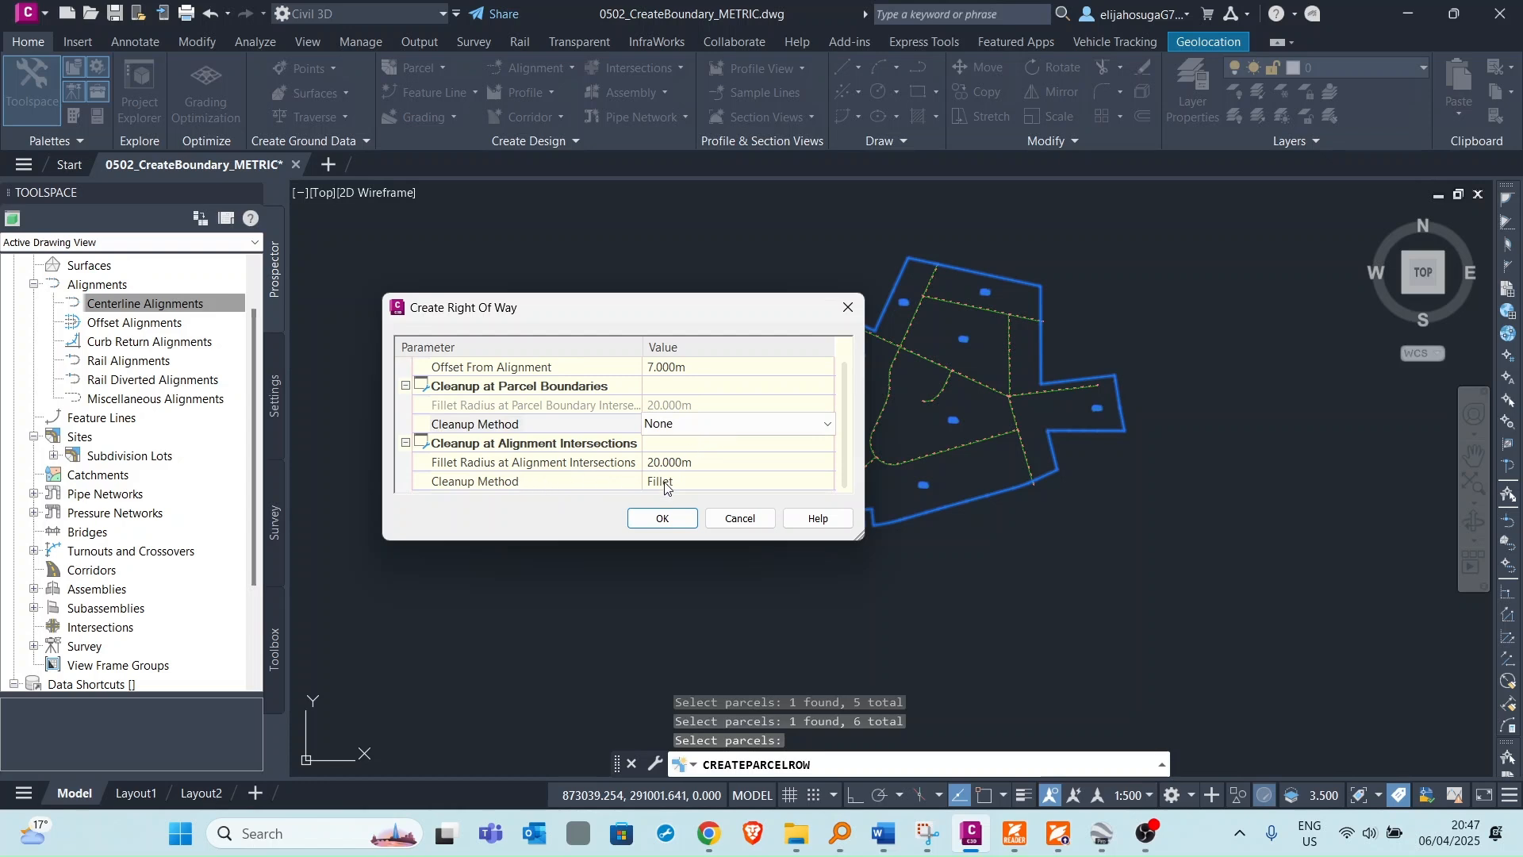
left_click(669, 462)
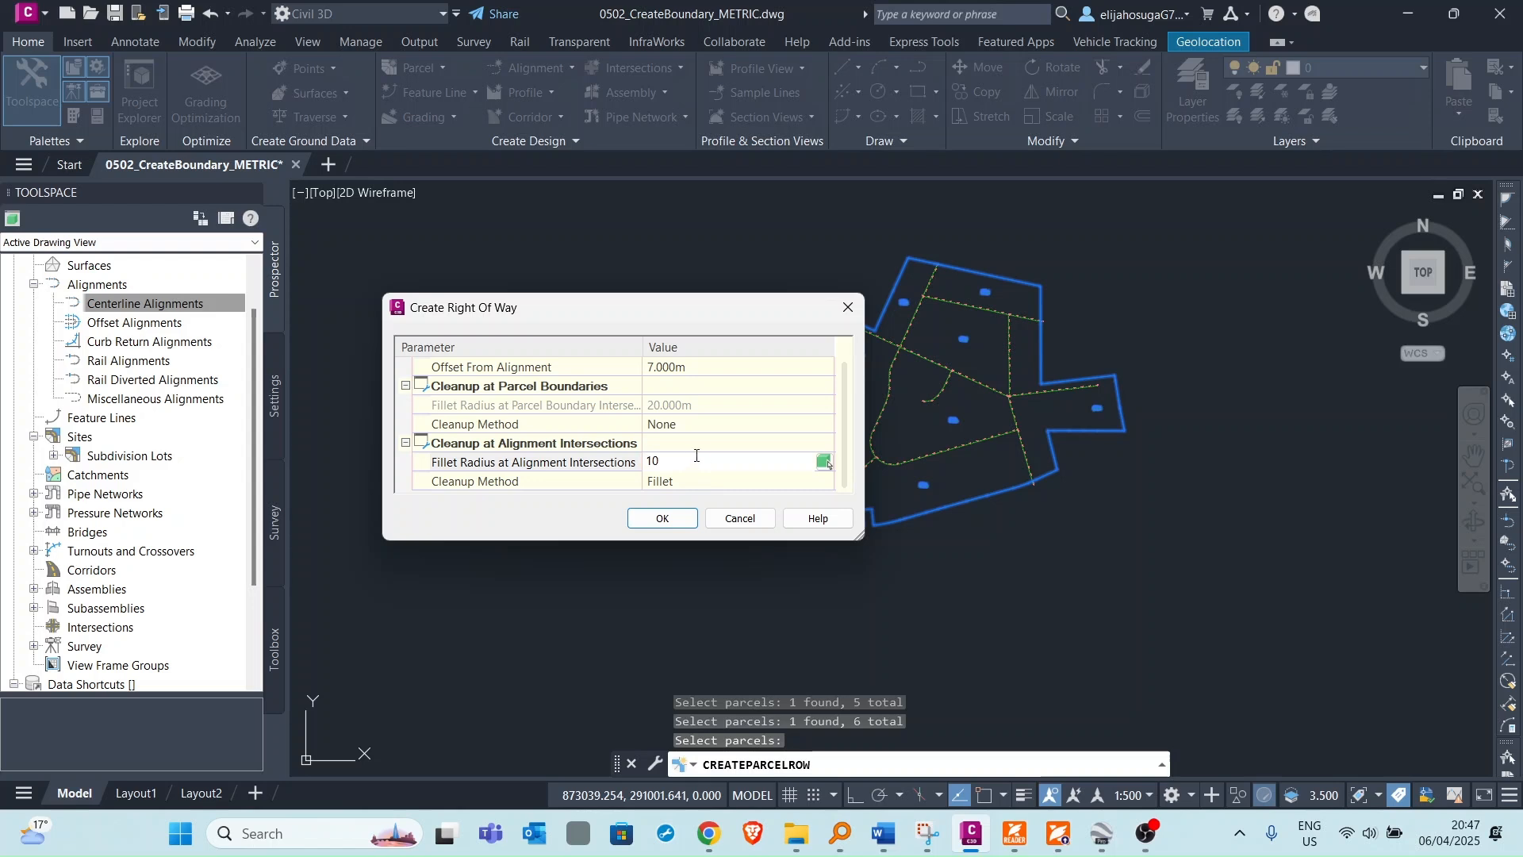
left_click(618, 483)
Keep Fillet as the alignment-intersection cleanup method and create the right-of-way parcels.
left_click(671, 485)
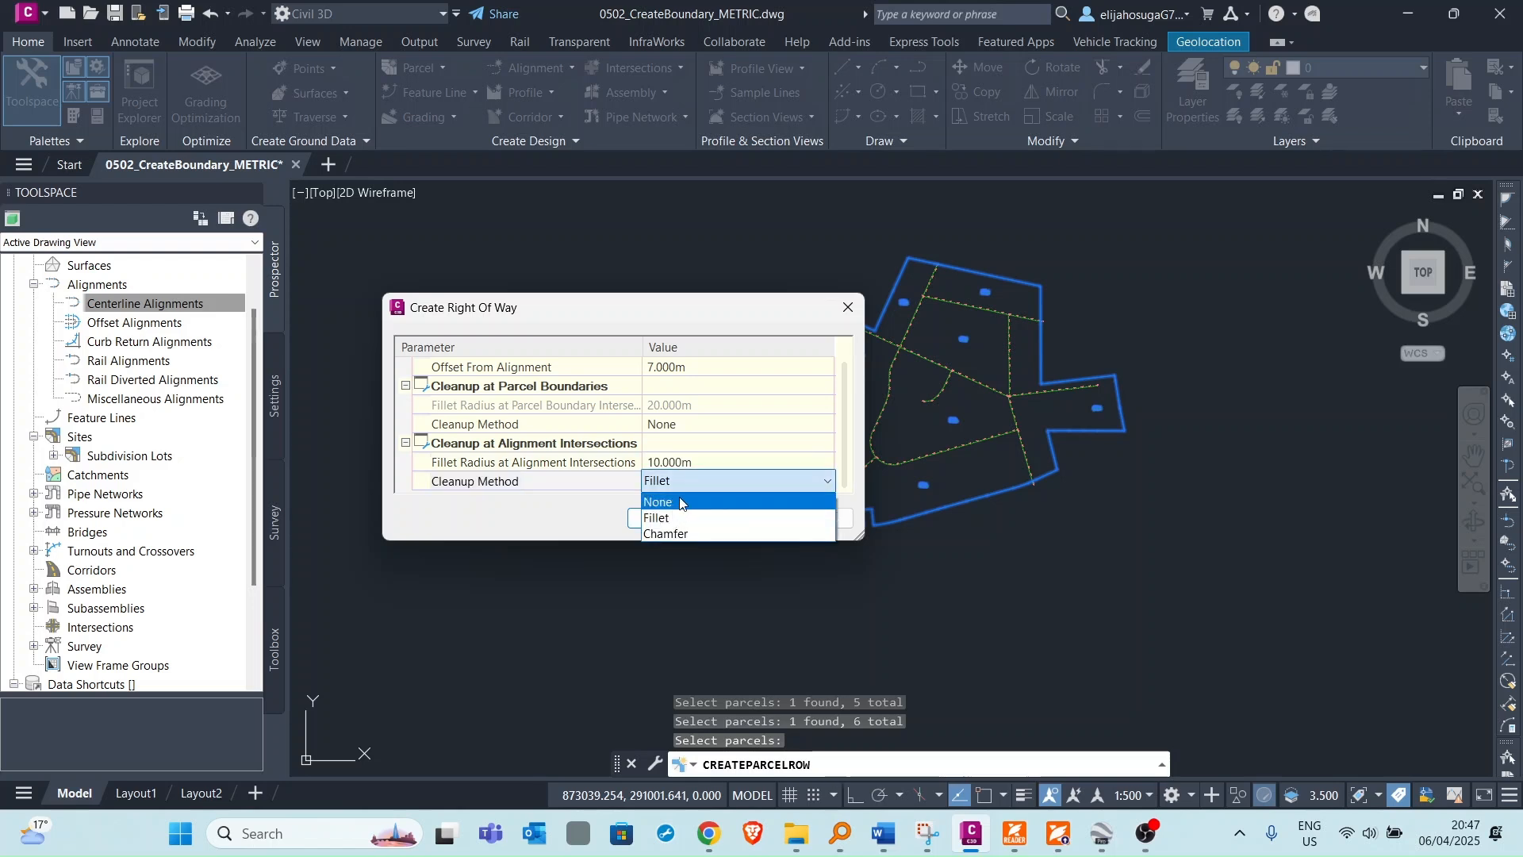
left_click(680, 519)
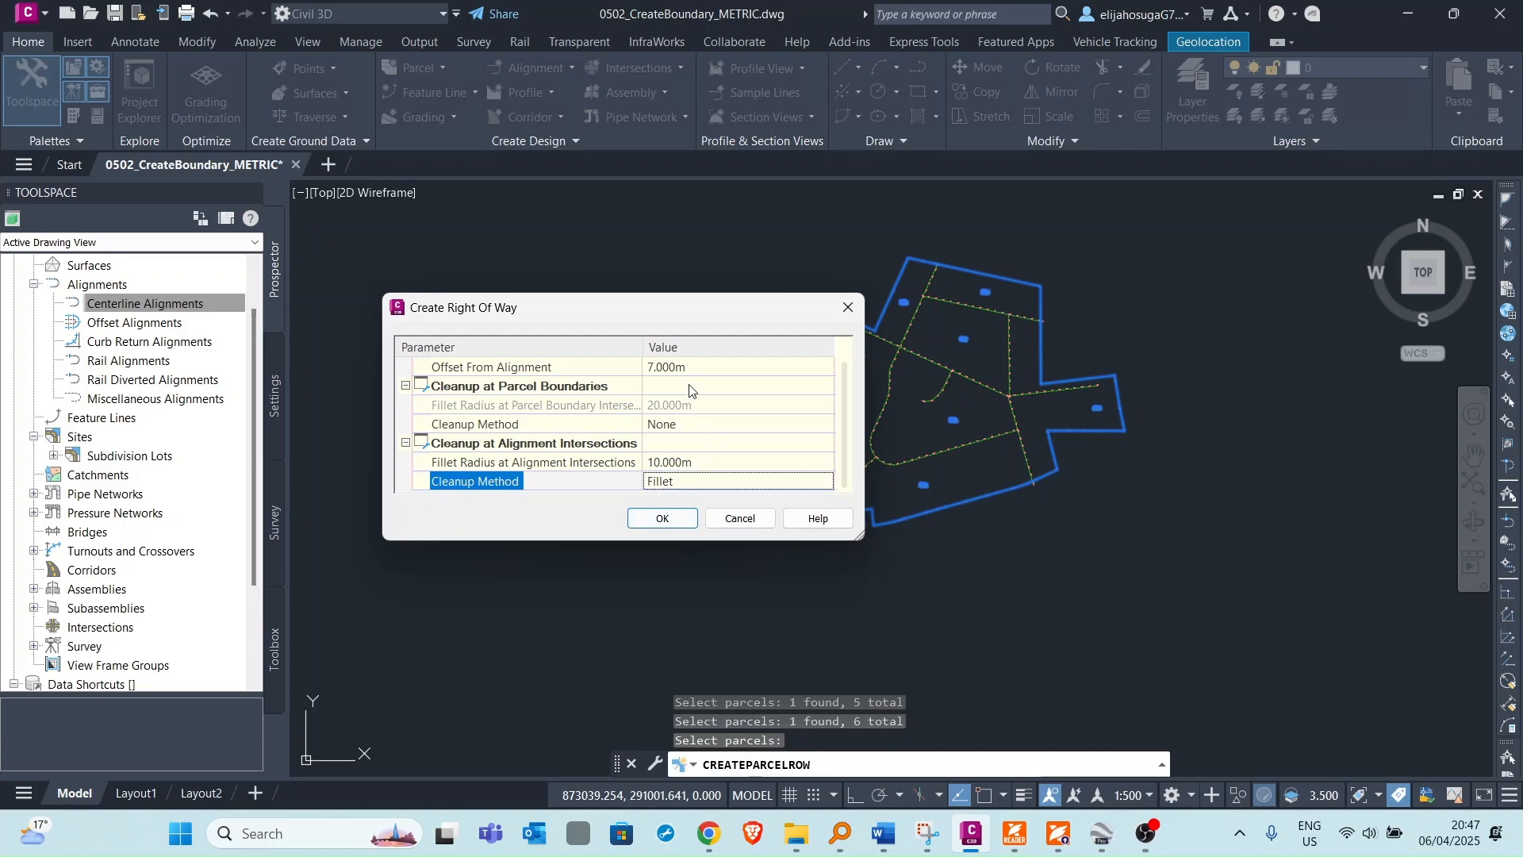
left_click_drag(645, 308, 569, 242)
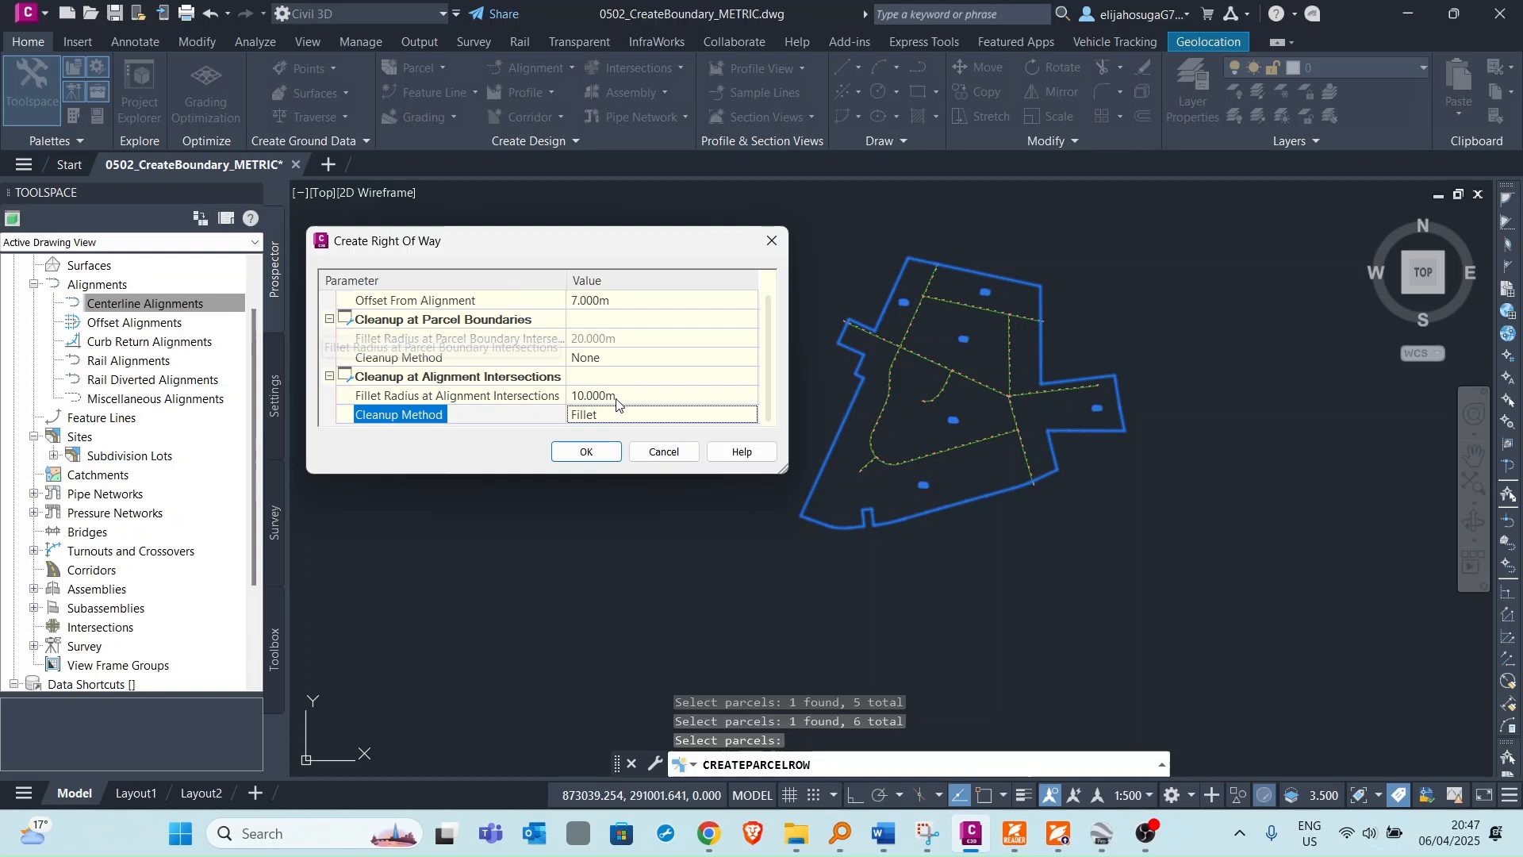
left_click(586, 452)
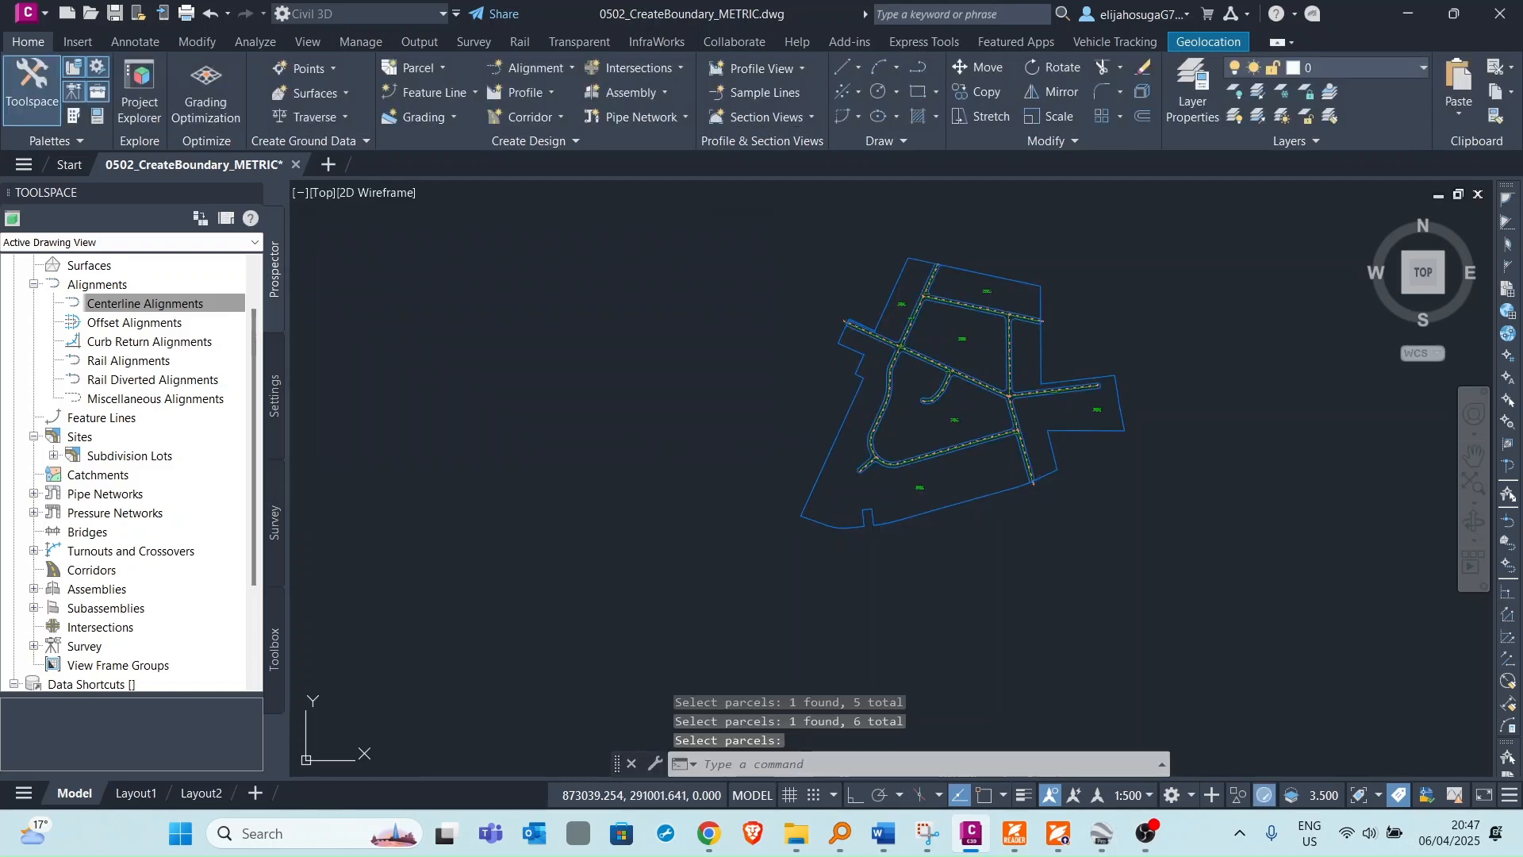
Zoom and pan around the site to examine the new right-of-way parcels along the roads.
scroll(956, 297, "up", 4)
scroll(848, 310, "up", 2)
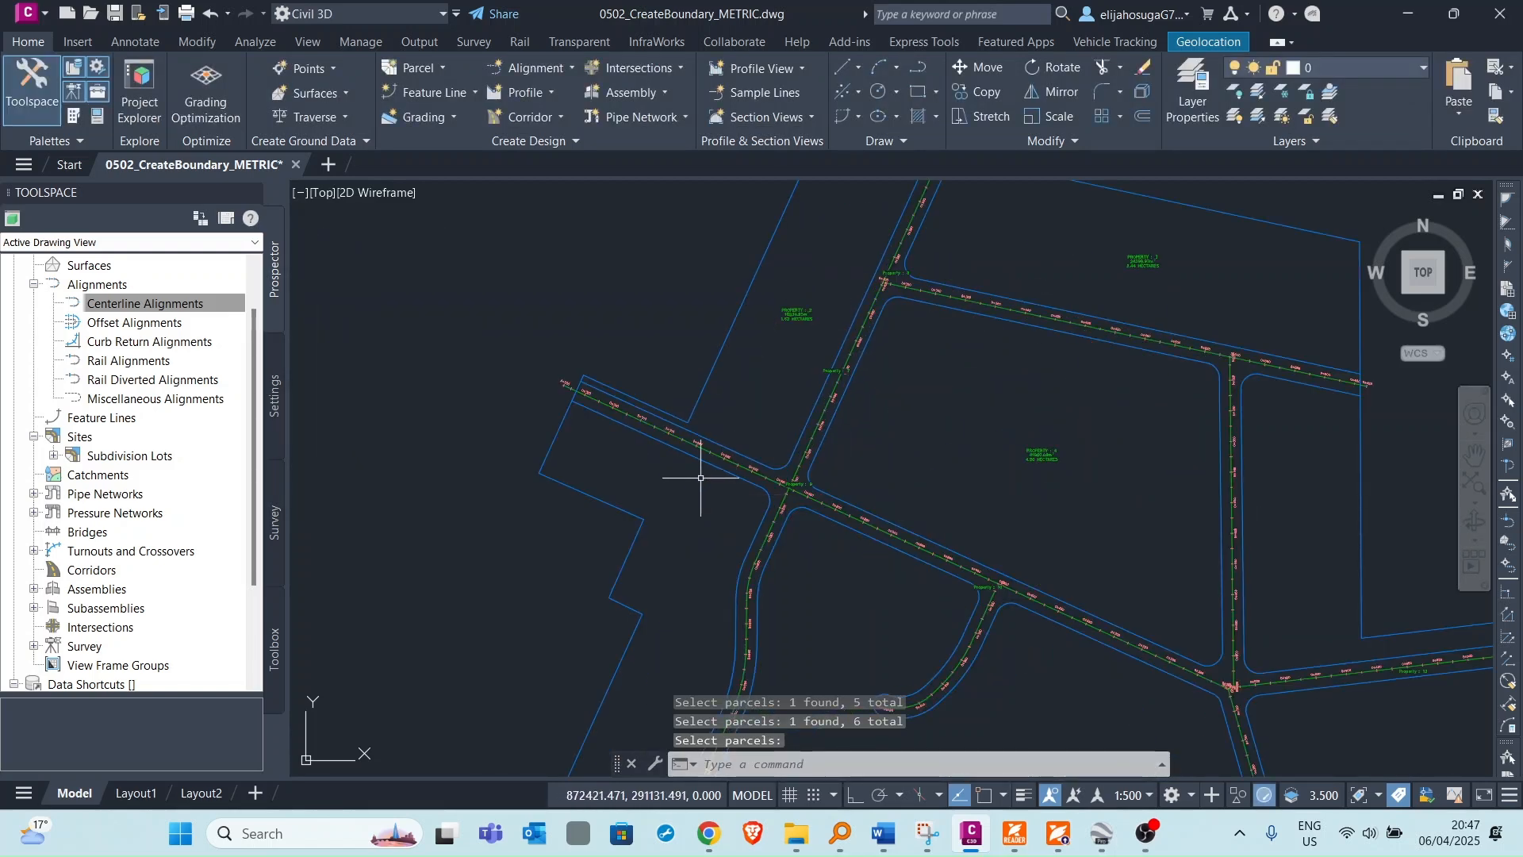
scroll(555, 391, "up", 2)
scroll(627, 393, "down", 4)
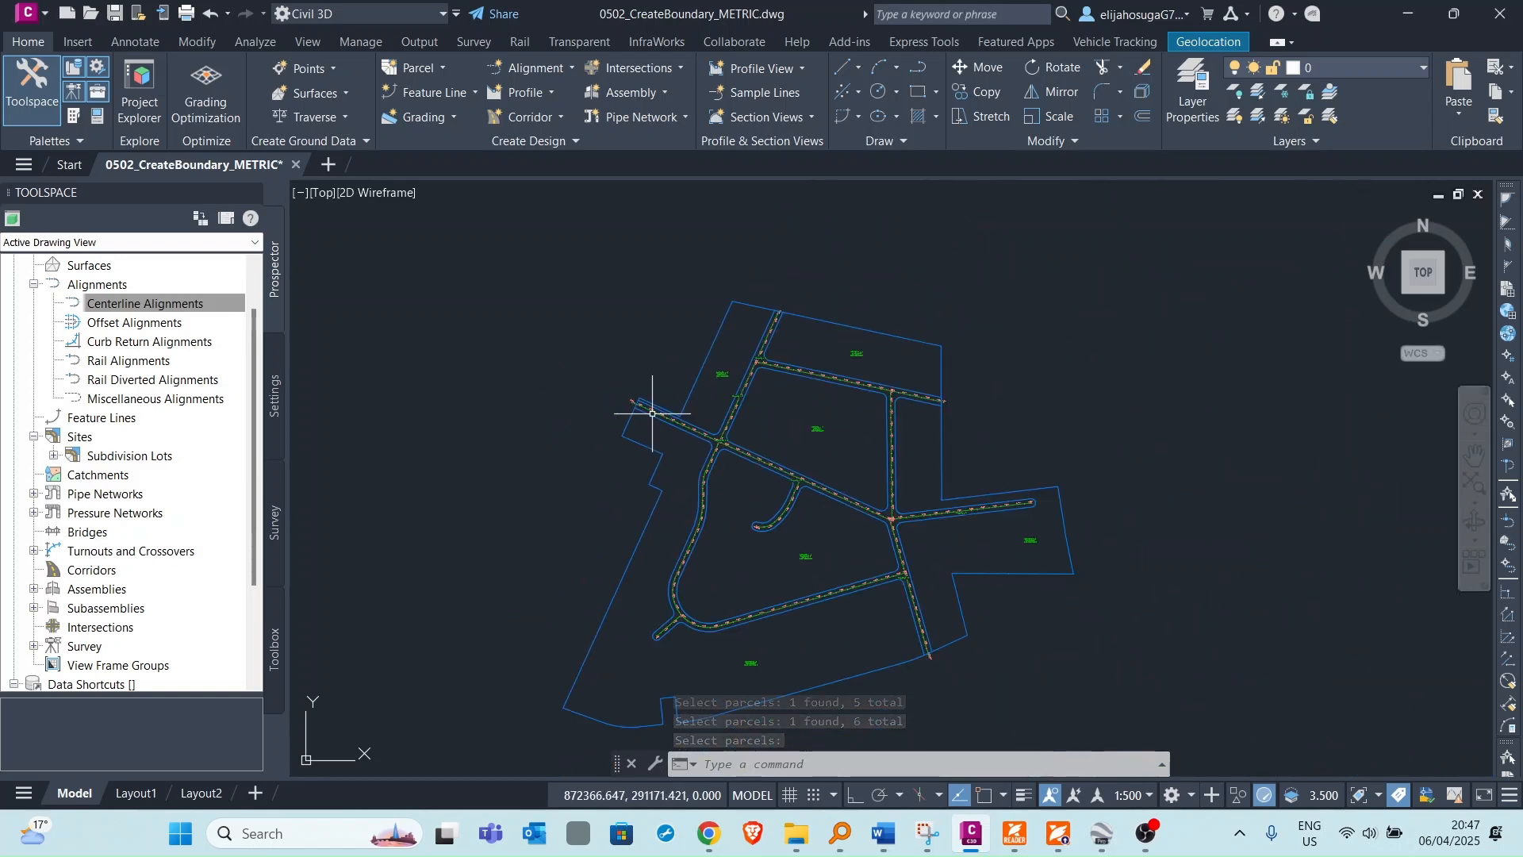
scroll(625, 409, "up", 2)
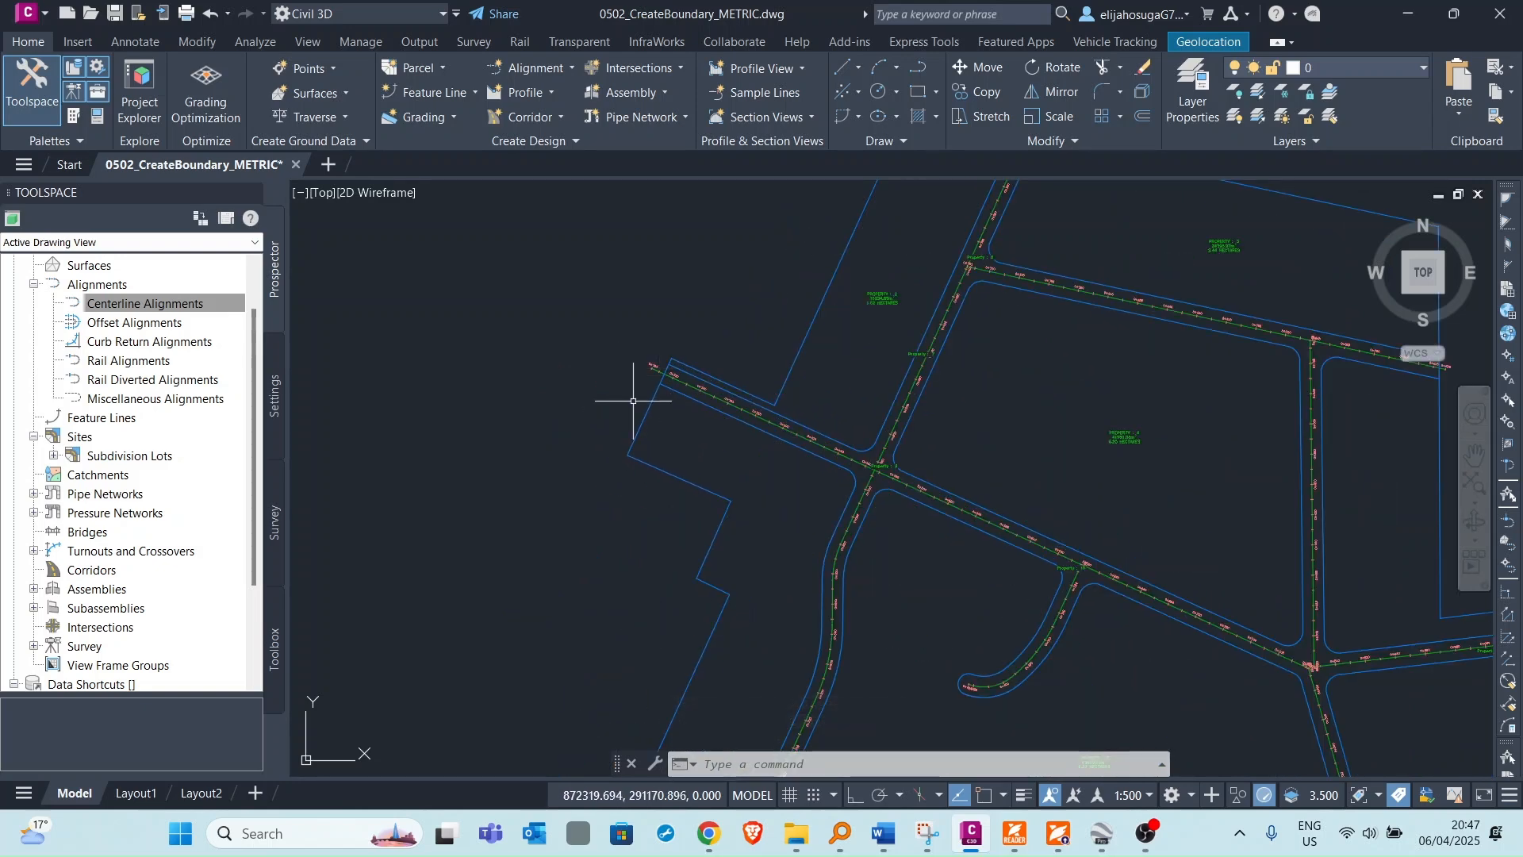
scroll(1018, 347, "down", 3)
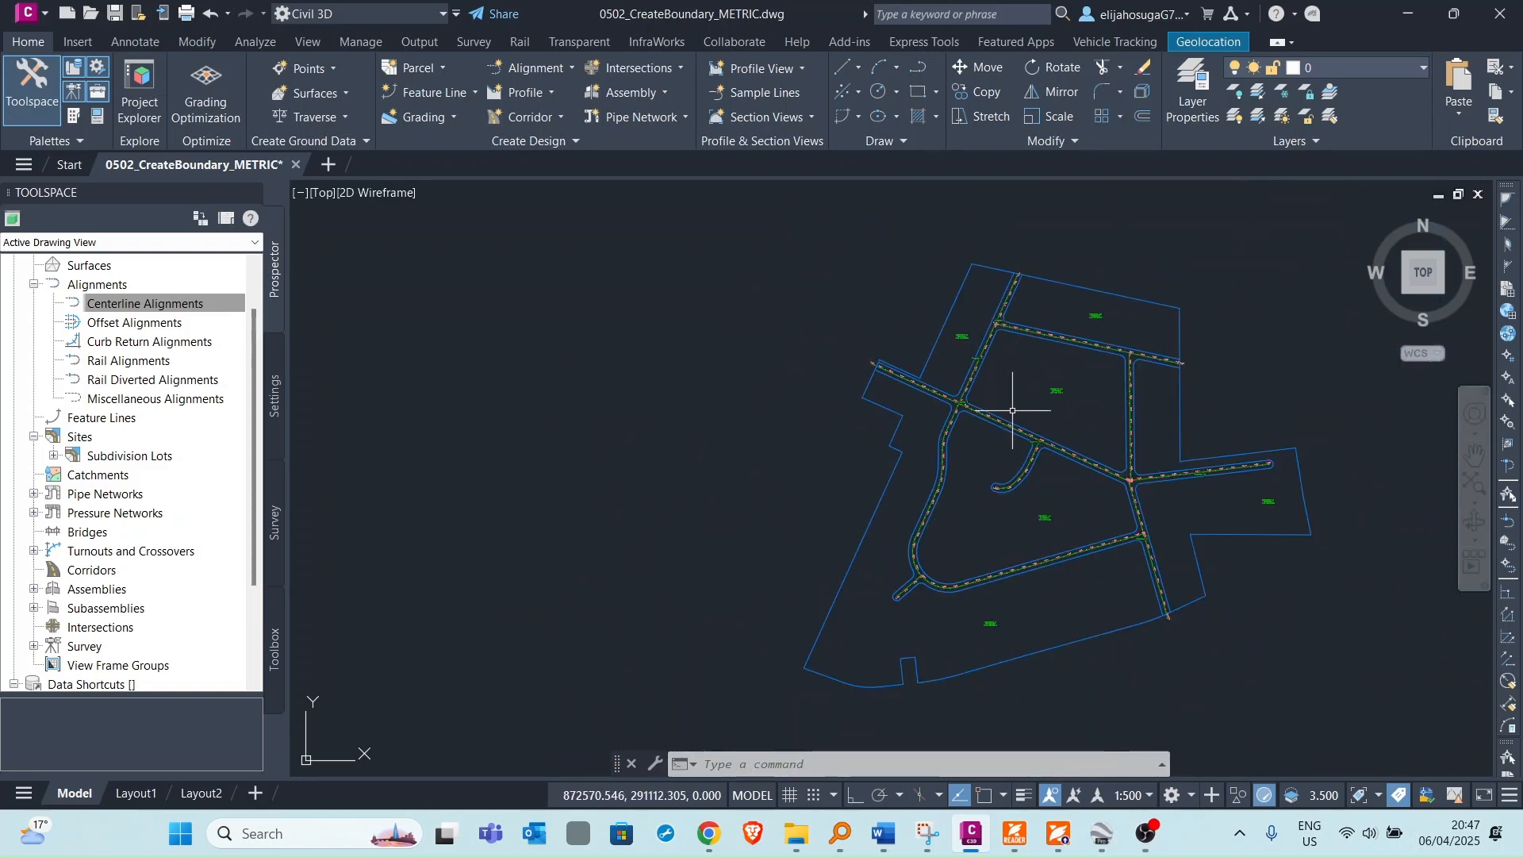
scroll(831, 335, "up", 3)
scroll(790, 337, "up", 2)
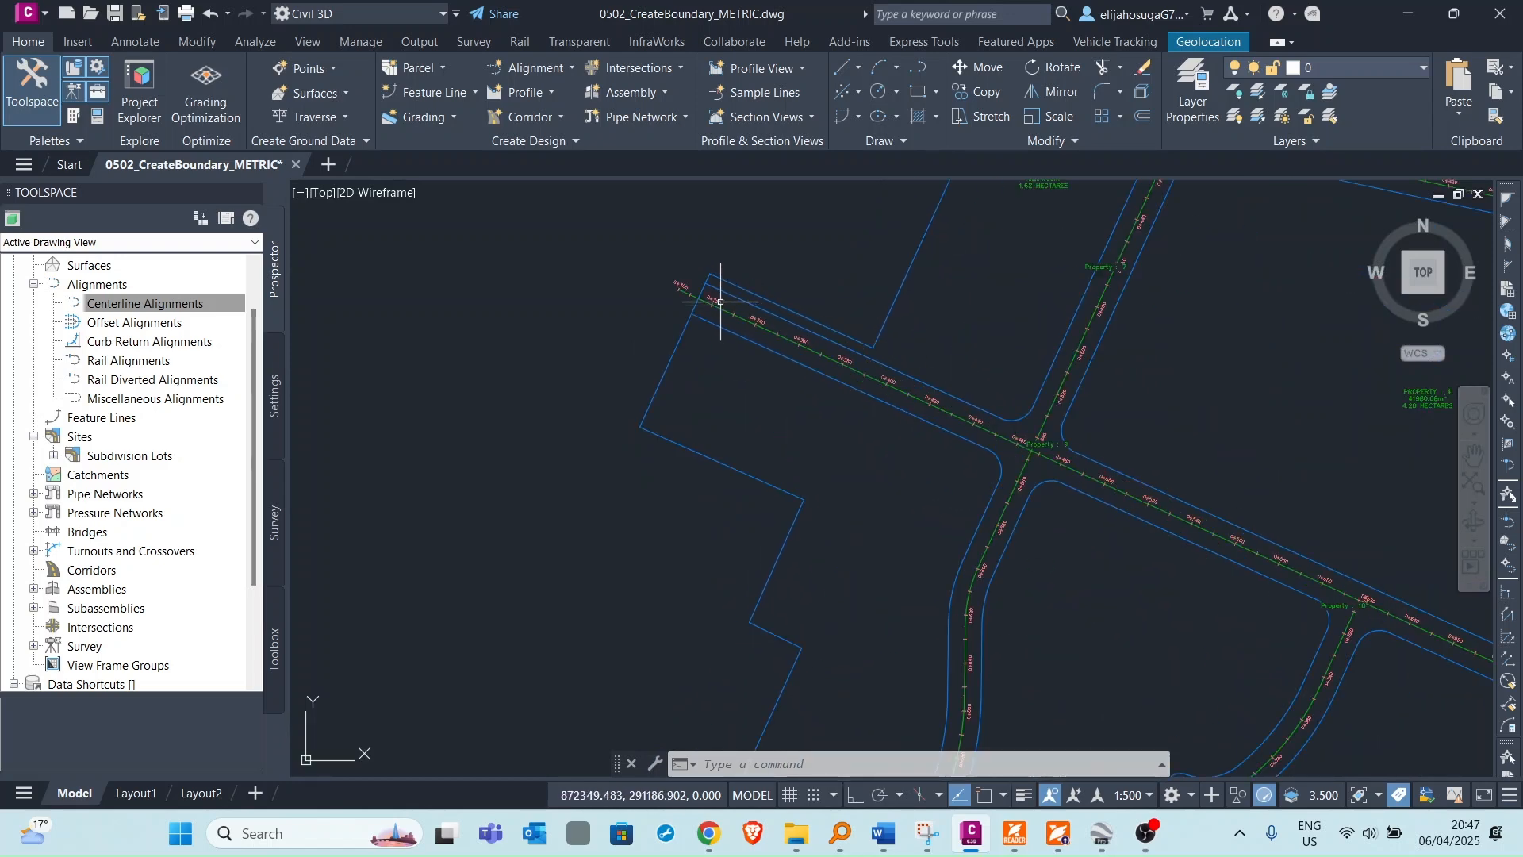
scroll(884, 394, "down", 2)
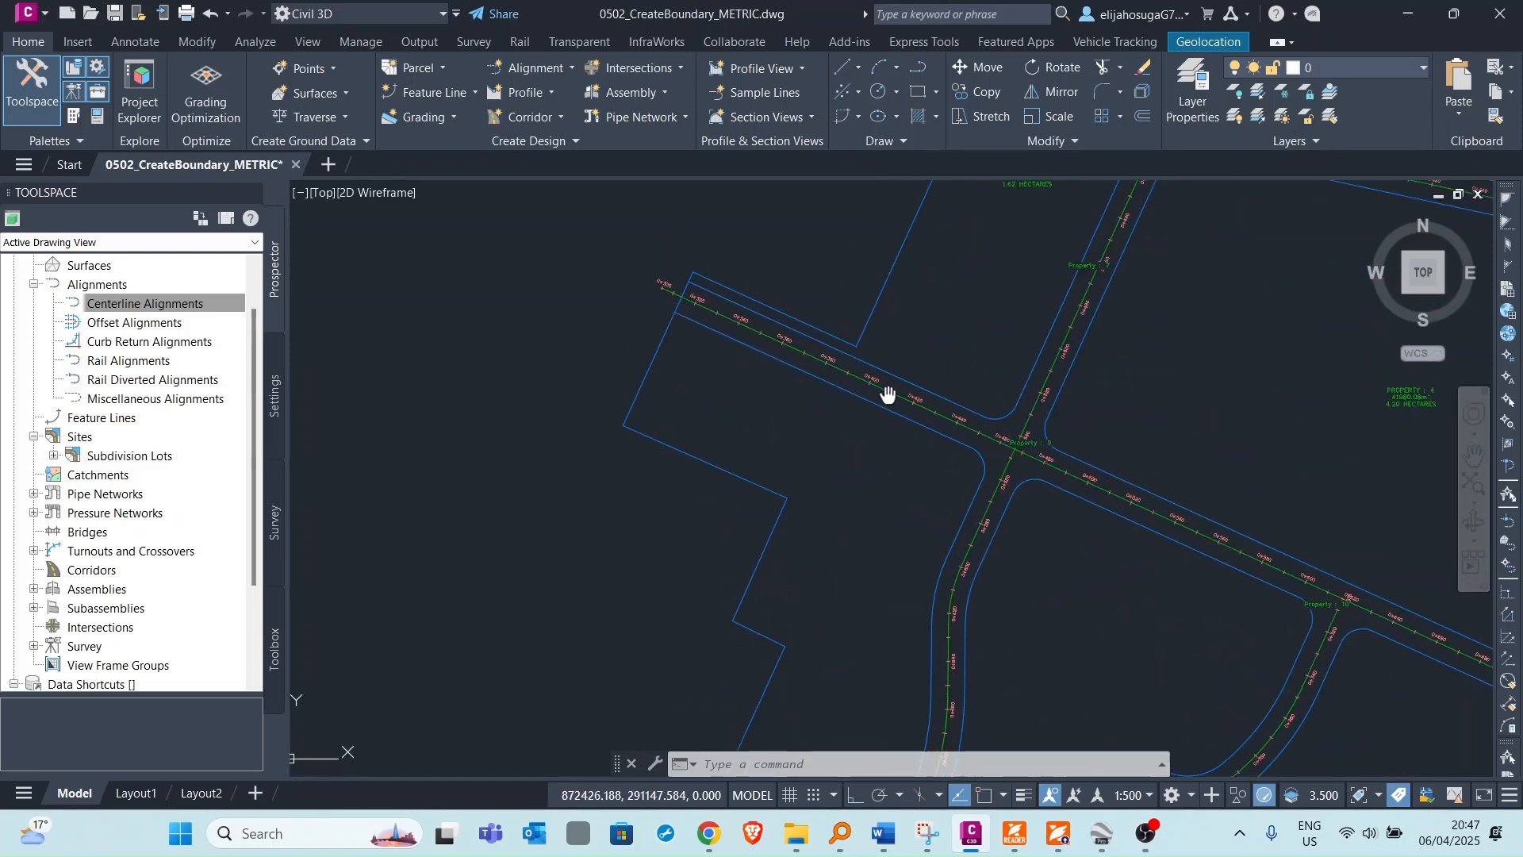
scroll(1020, 410, "down", 3)
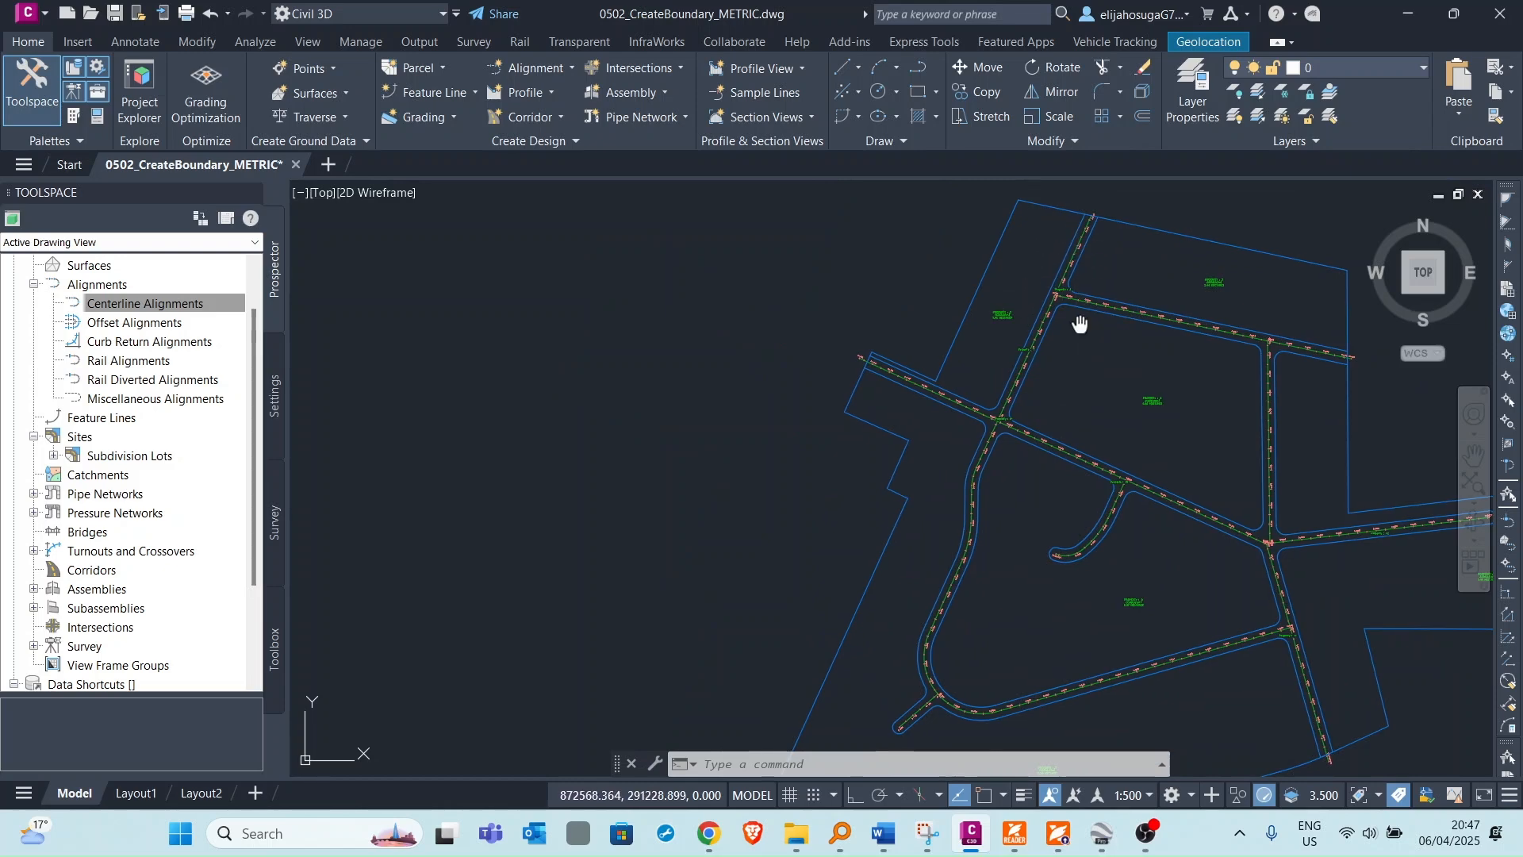
middle_click_drag(1181, 336, 992, 313)
middle_click_drag(1127, 522, 1007, 391)
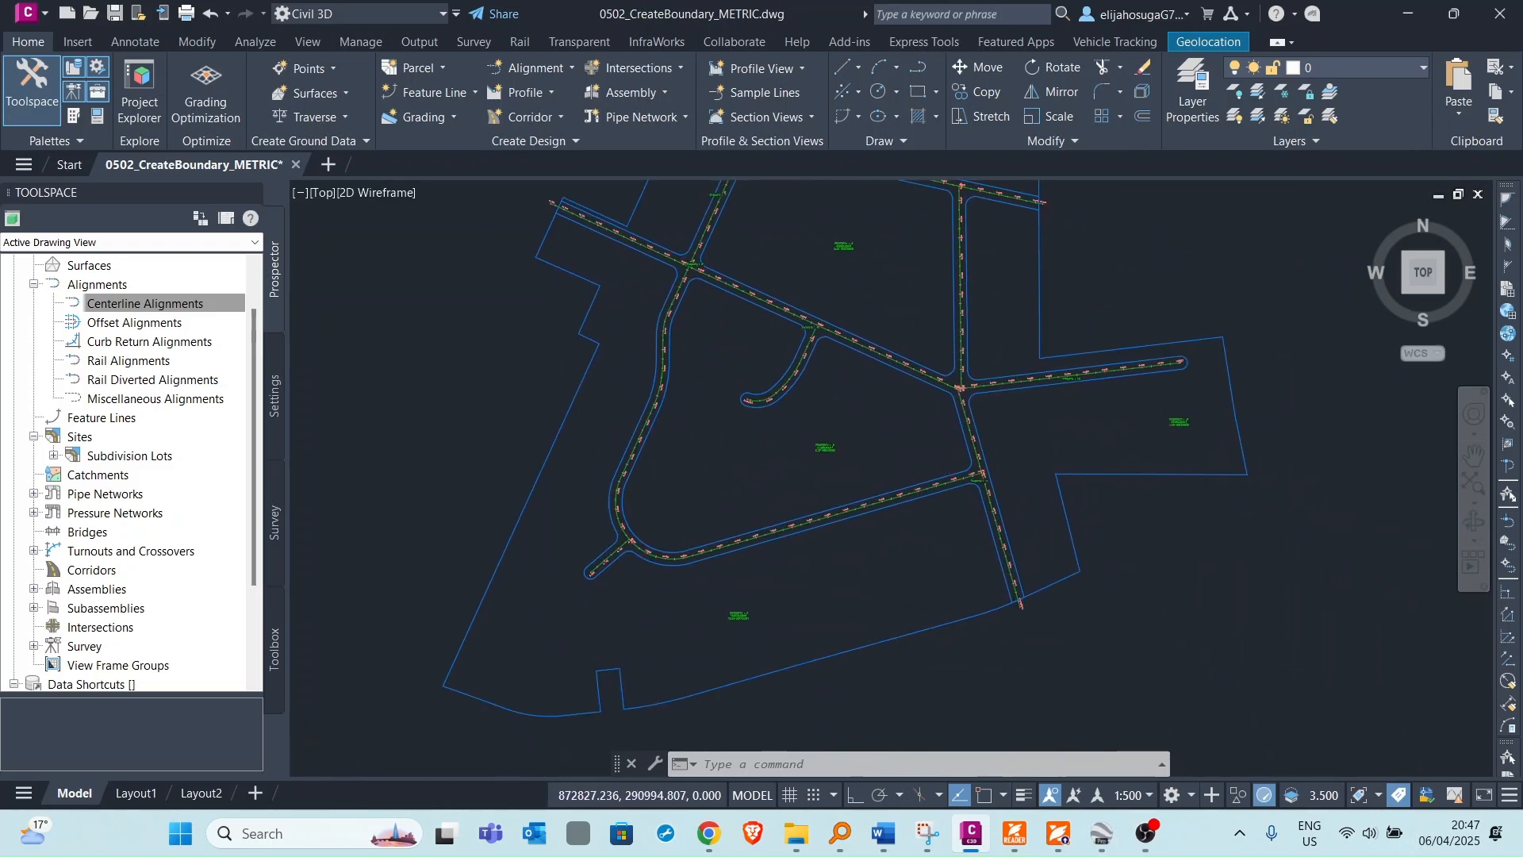
scroll(947, 484, "up", 2)
scroll(778, 287, "down", 4)
scroll(726, 378, "up", 2)
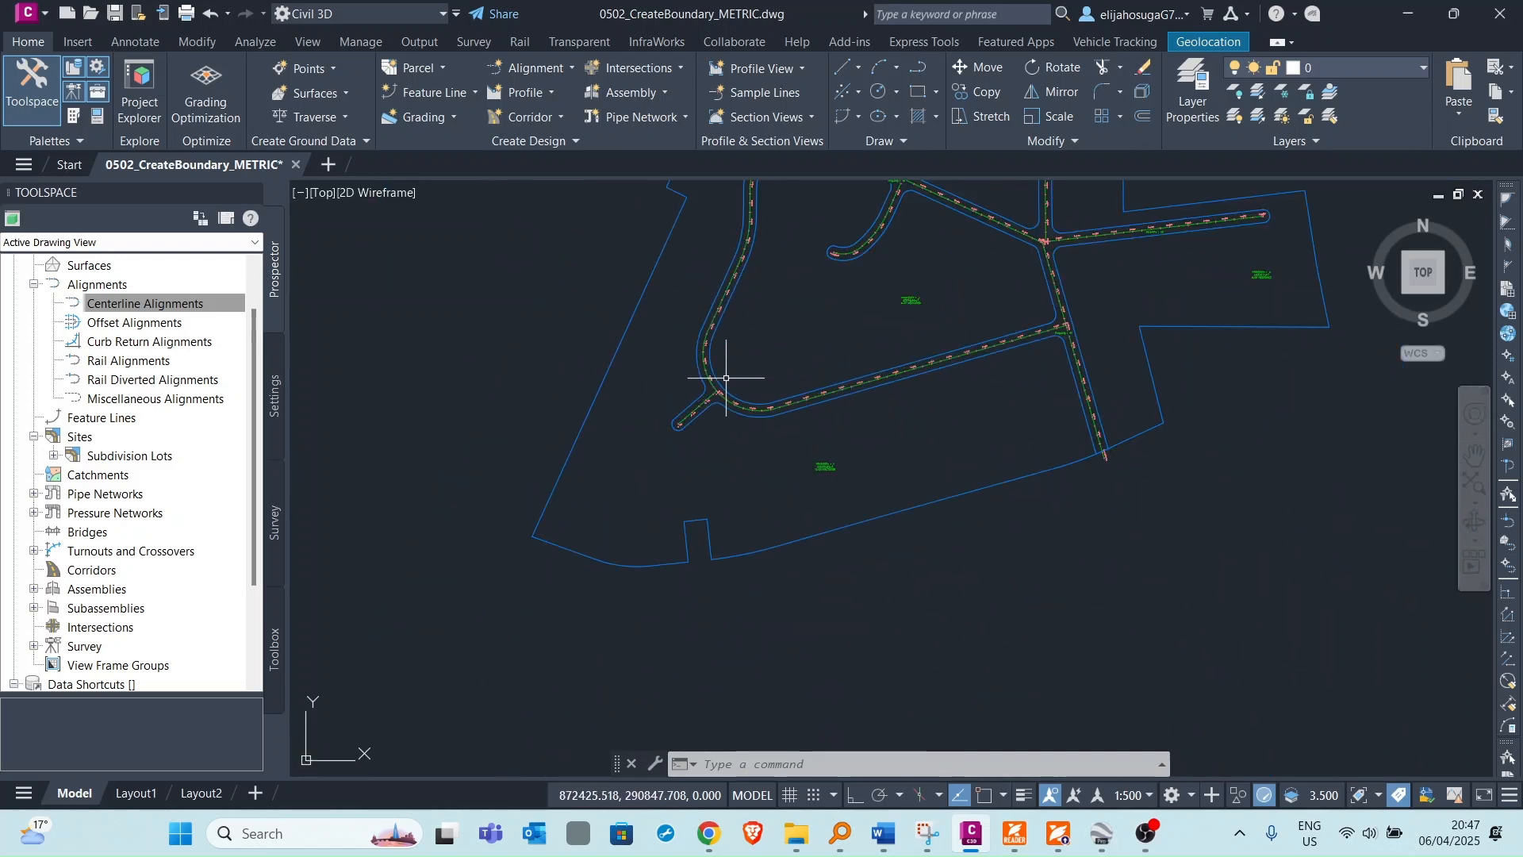
scroll(839, 394, "up", 2)
scroll(850, 347, "down", 4)
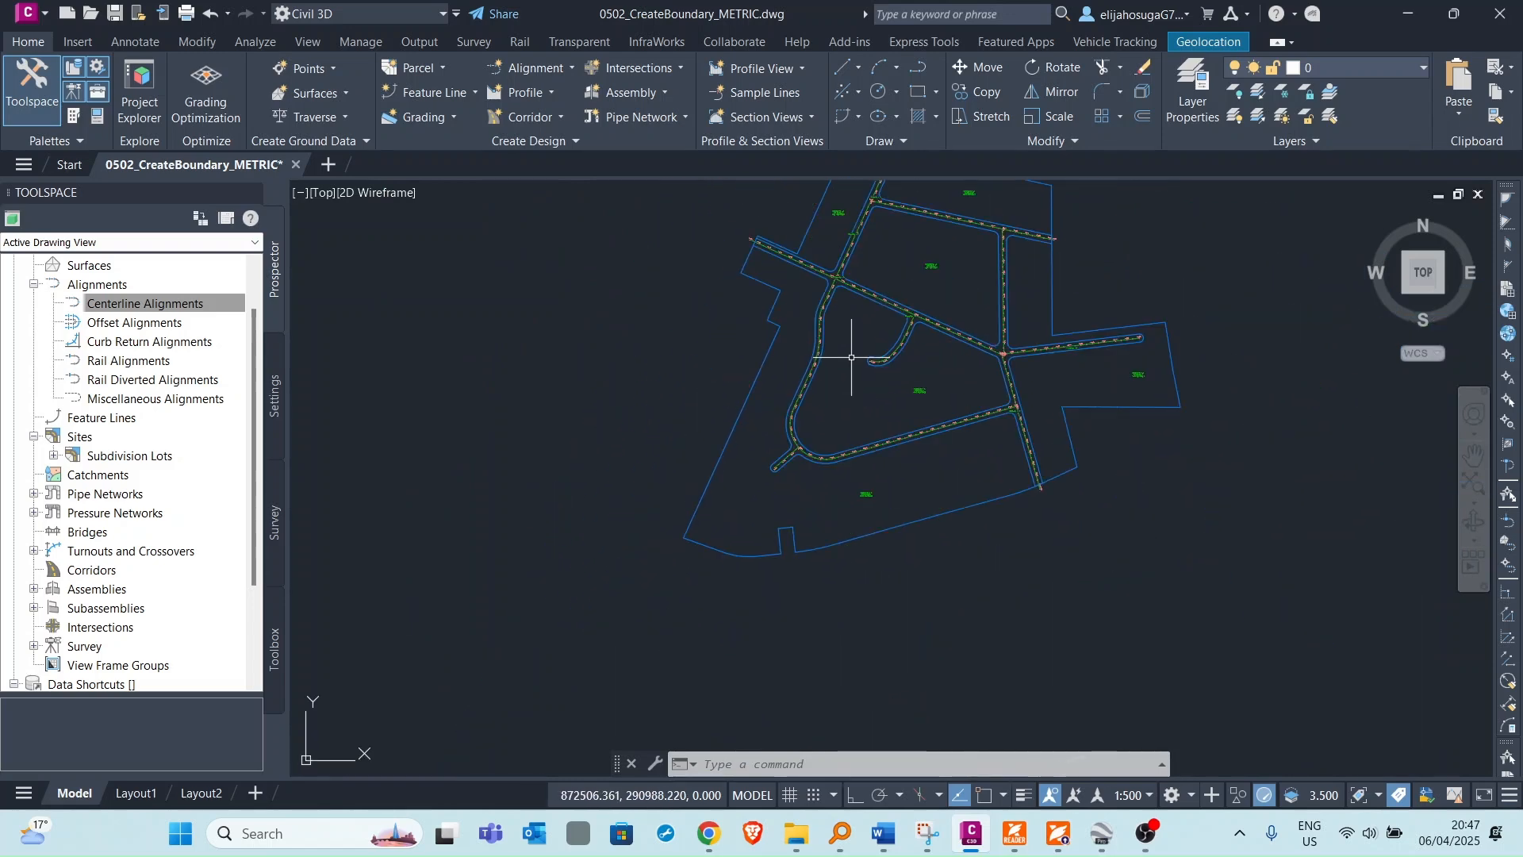
scroll(870, 349, "up", 2)
scroll(889, 413, "down", 2)
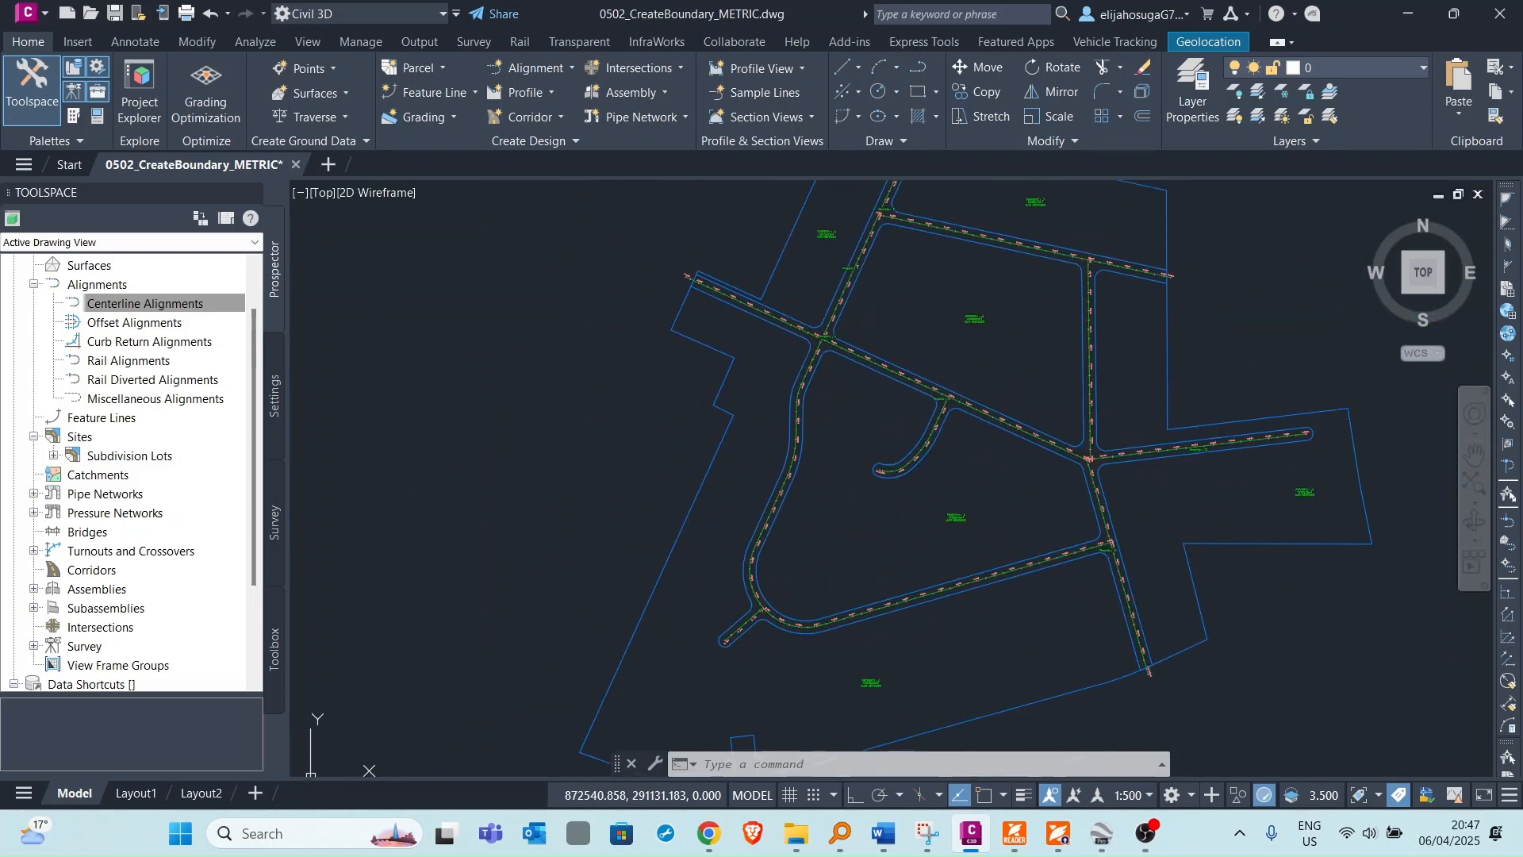
scroll(860, 510, "up", 3)
scroll(959, 484, "down", 5)
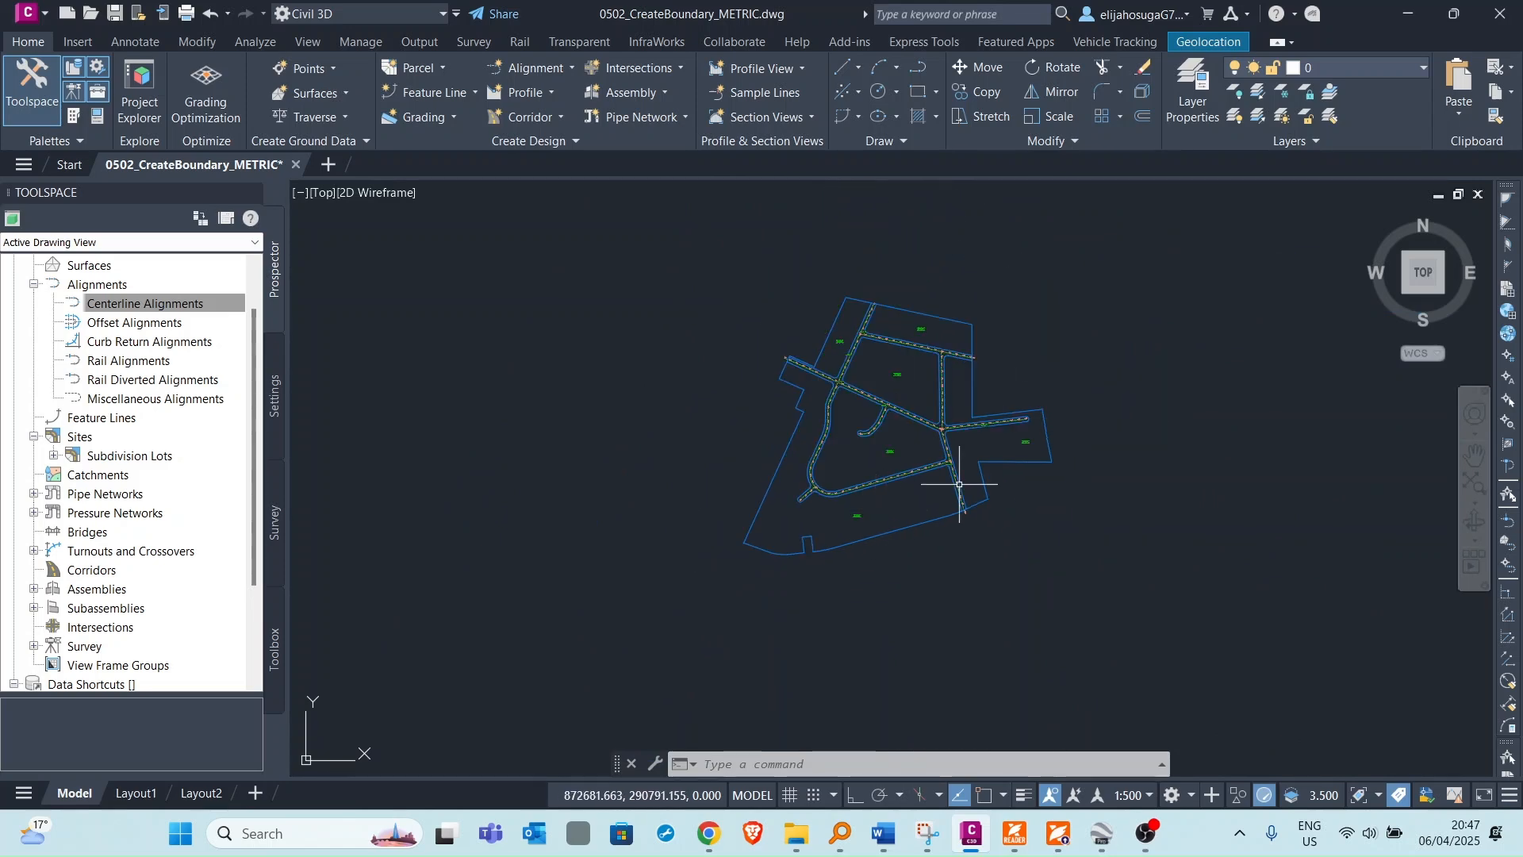
scroll(890, 440, "up", 3)
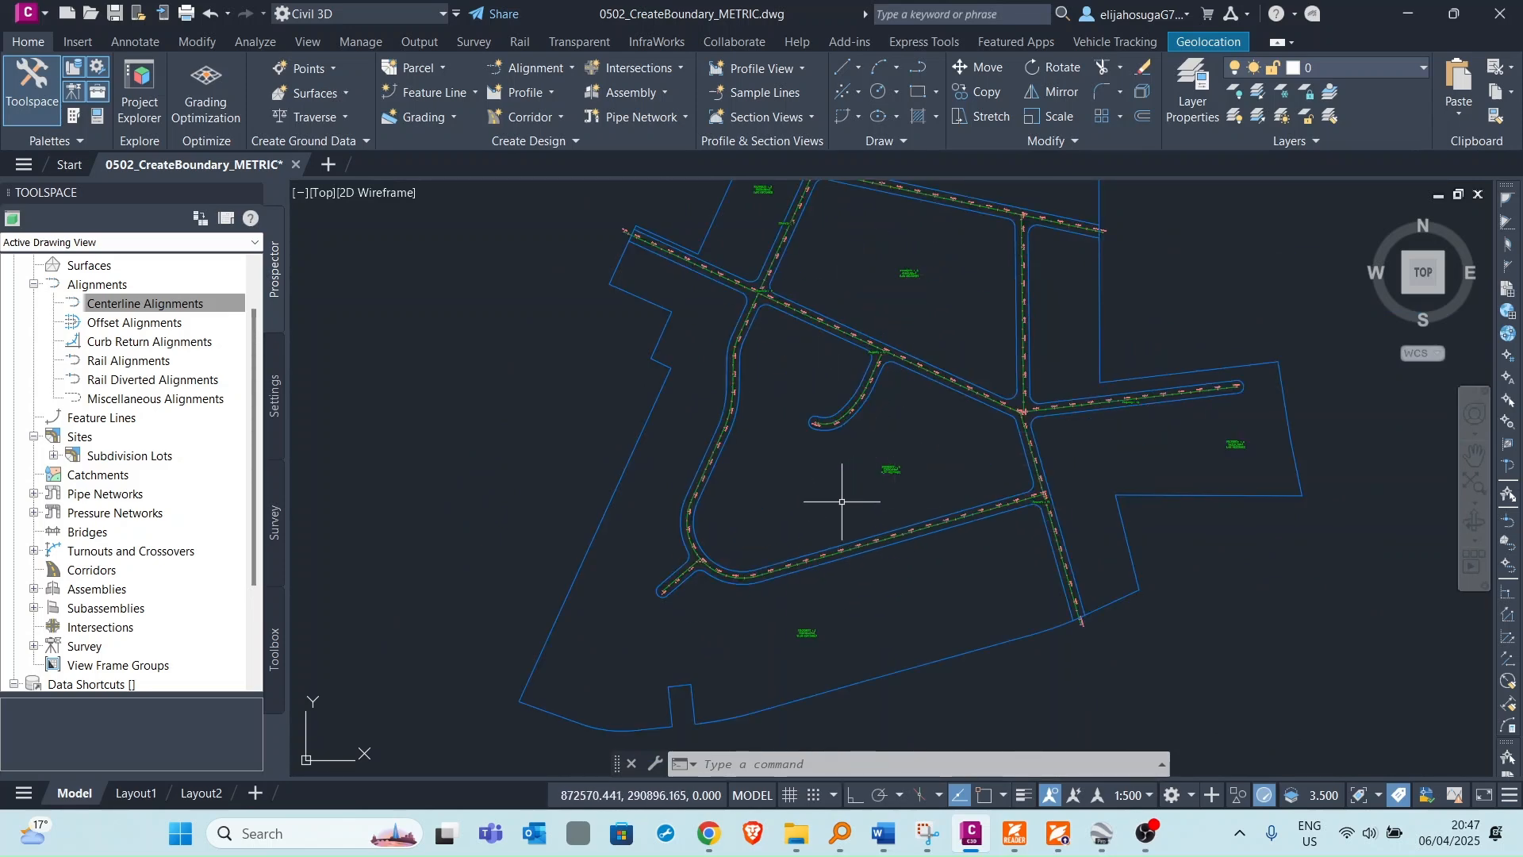
scroll(651, 589, "up", 2)
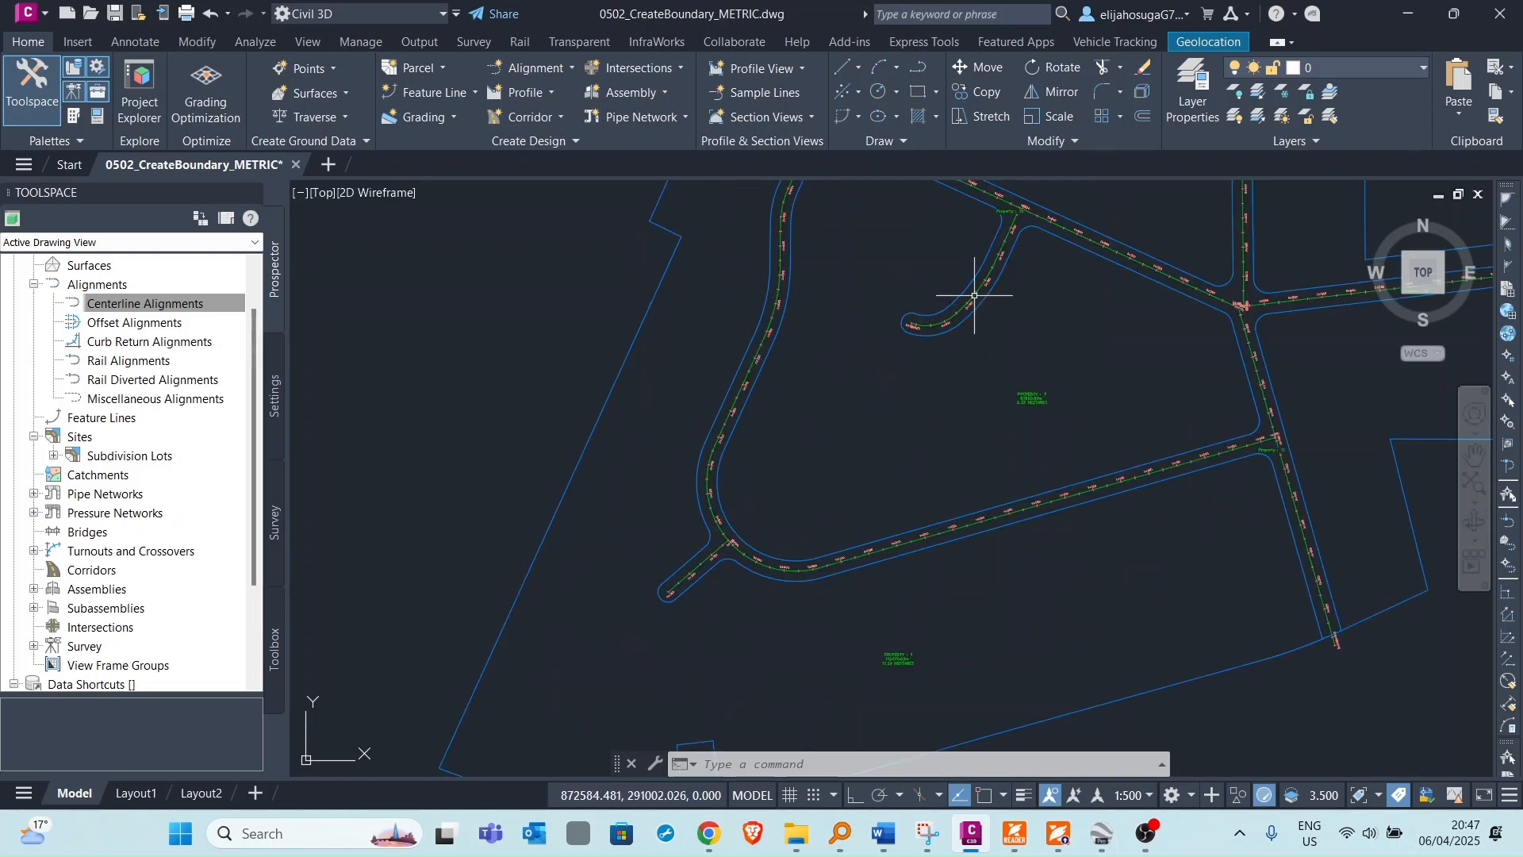
scroll(901, 366, "down", 2)
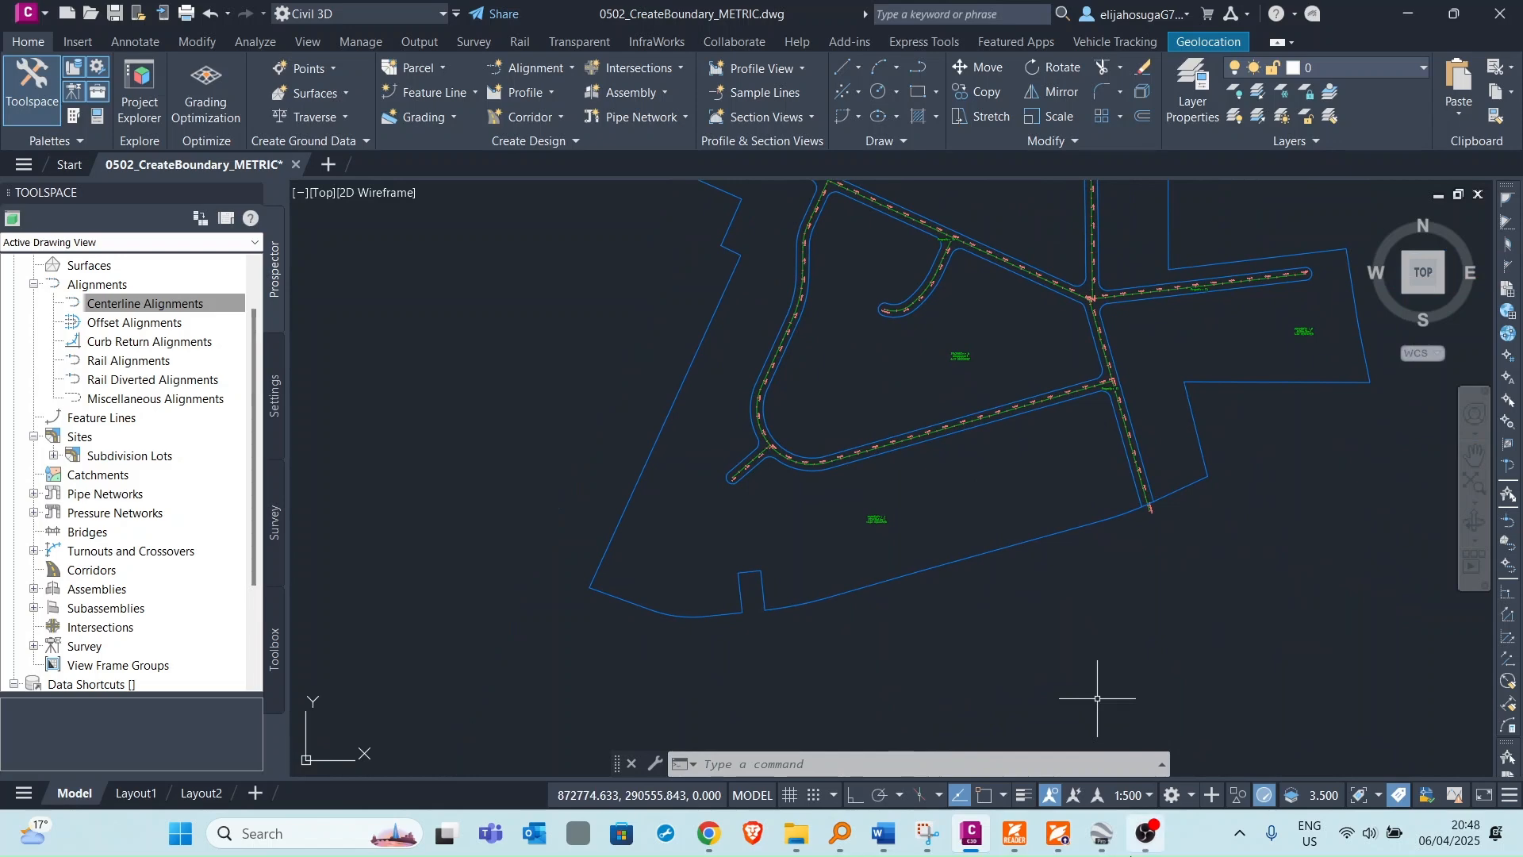
Switch to Google Earth Pro and examine the Tatu City satellite imagery of the residential road layout.
left_click(1101, 833)
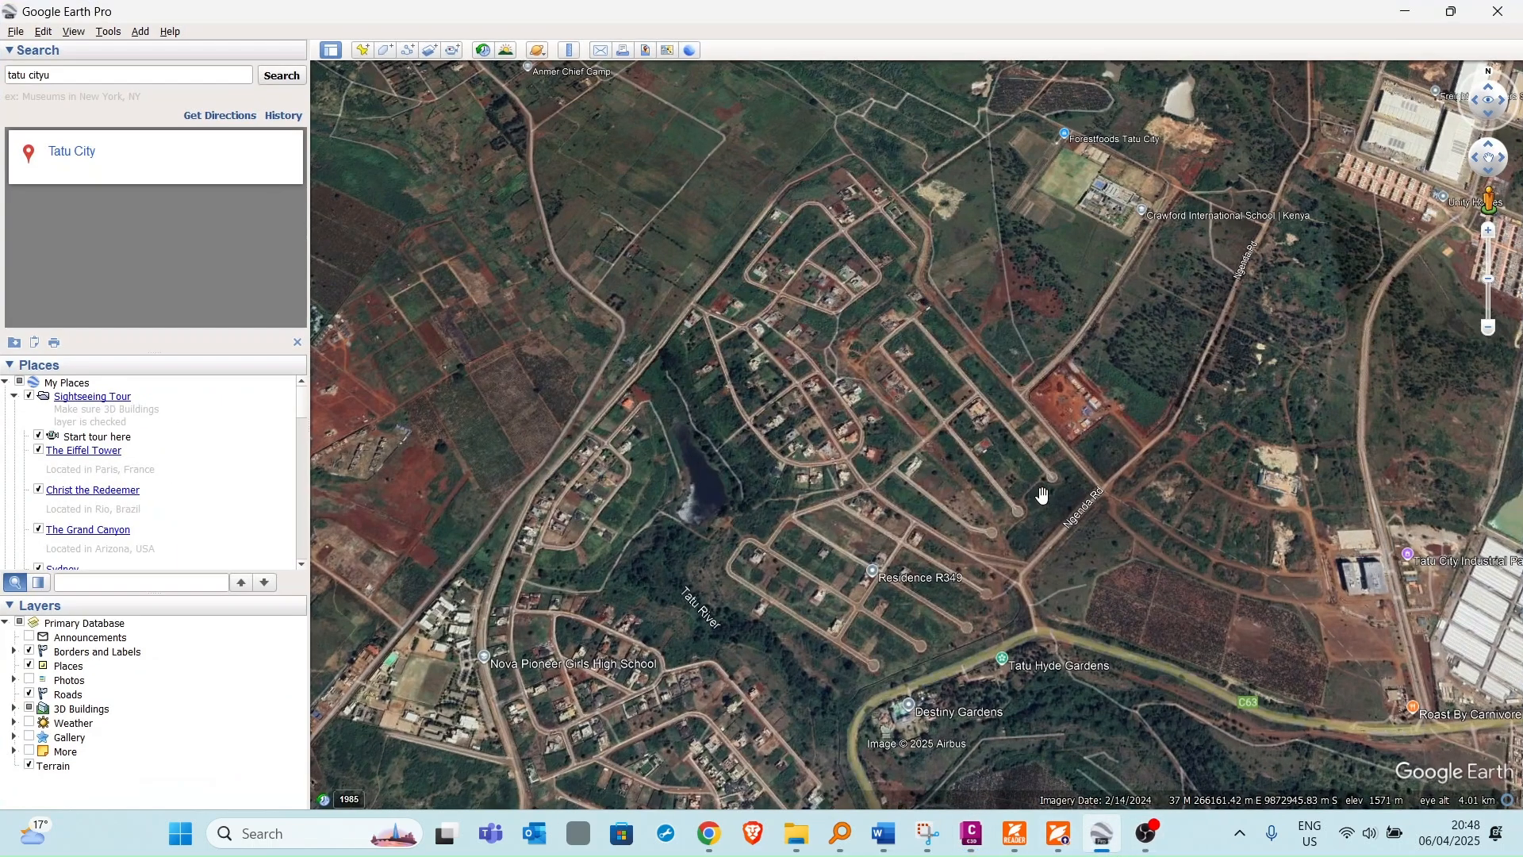
scroll(904, 432, "up", 5)
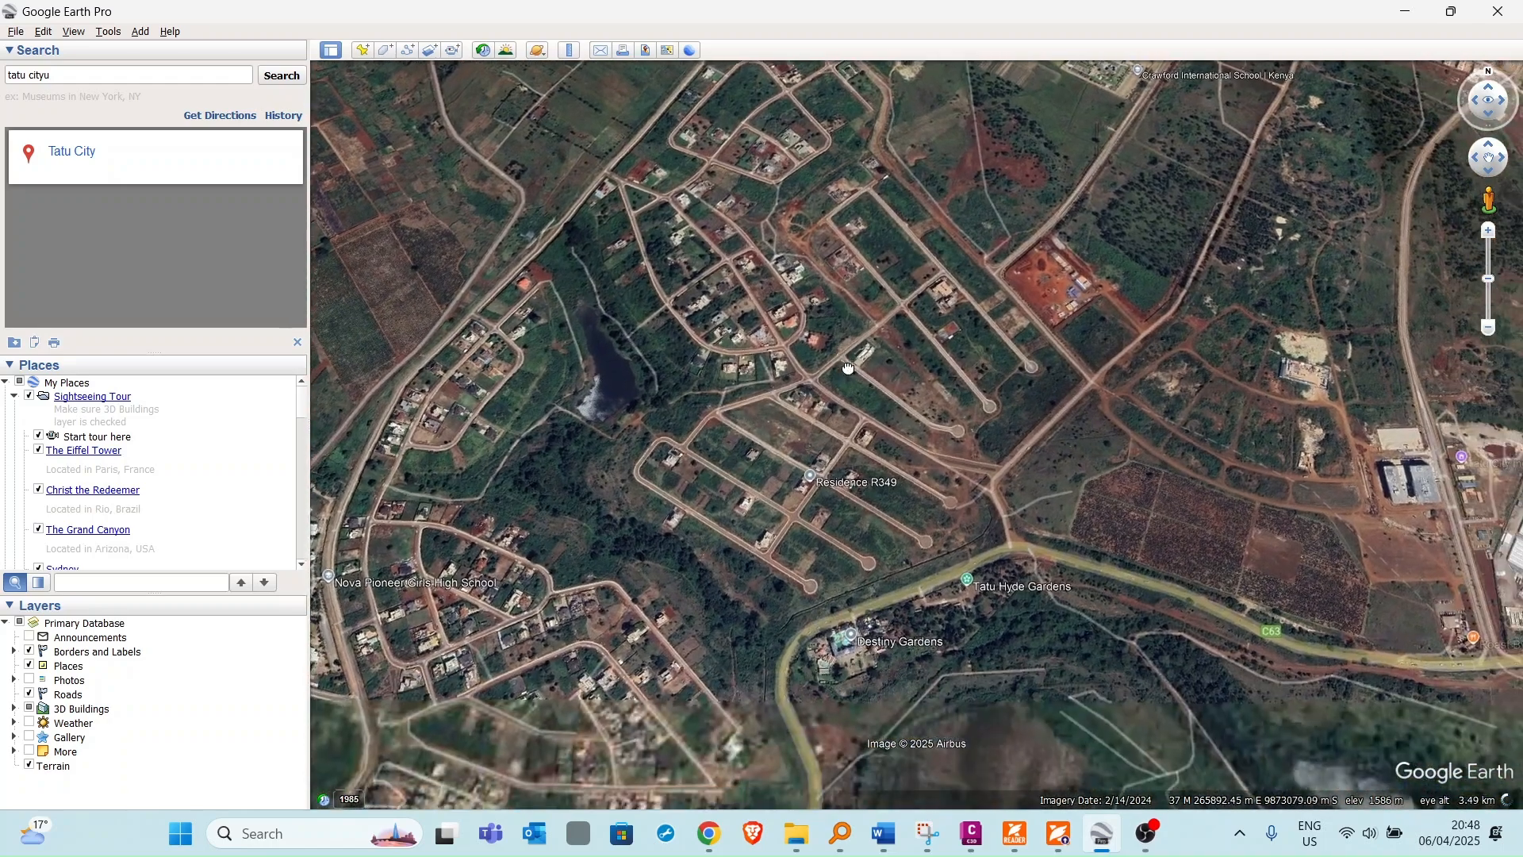
scroll(1000, 533, "up", 3)
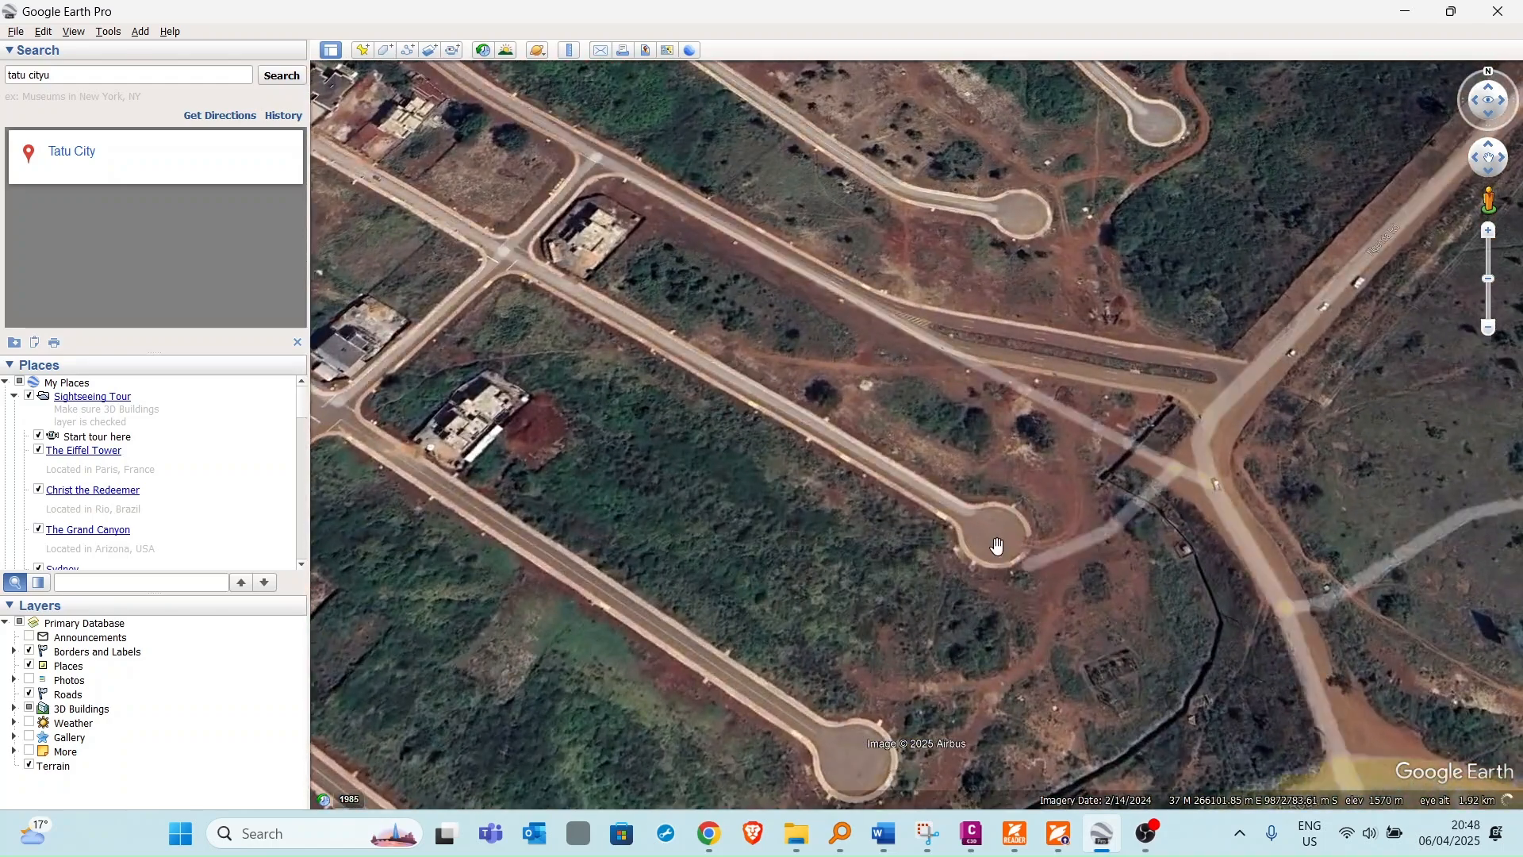
scroll(948, 468, "down", 1)
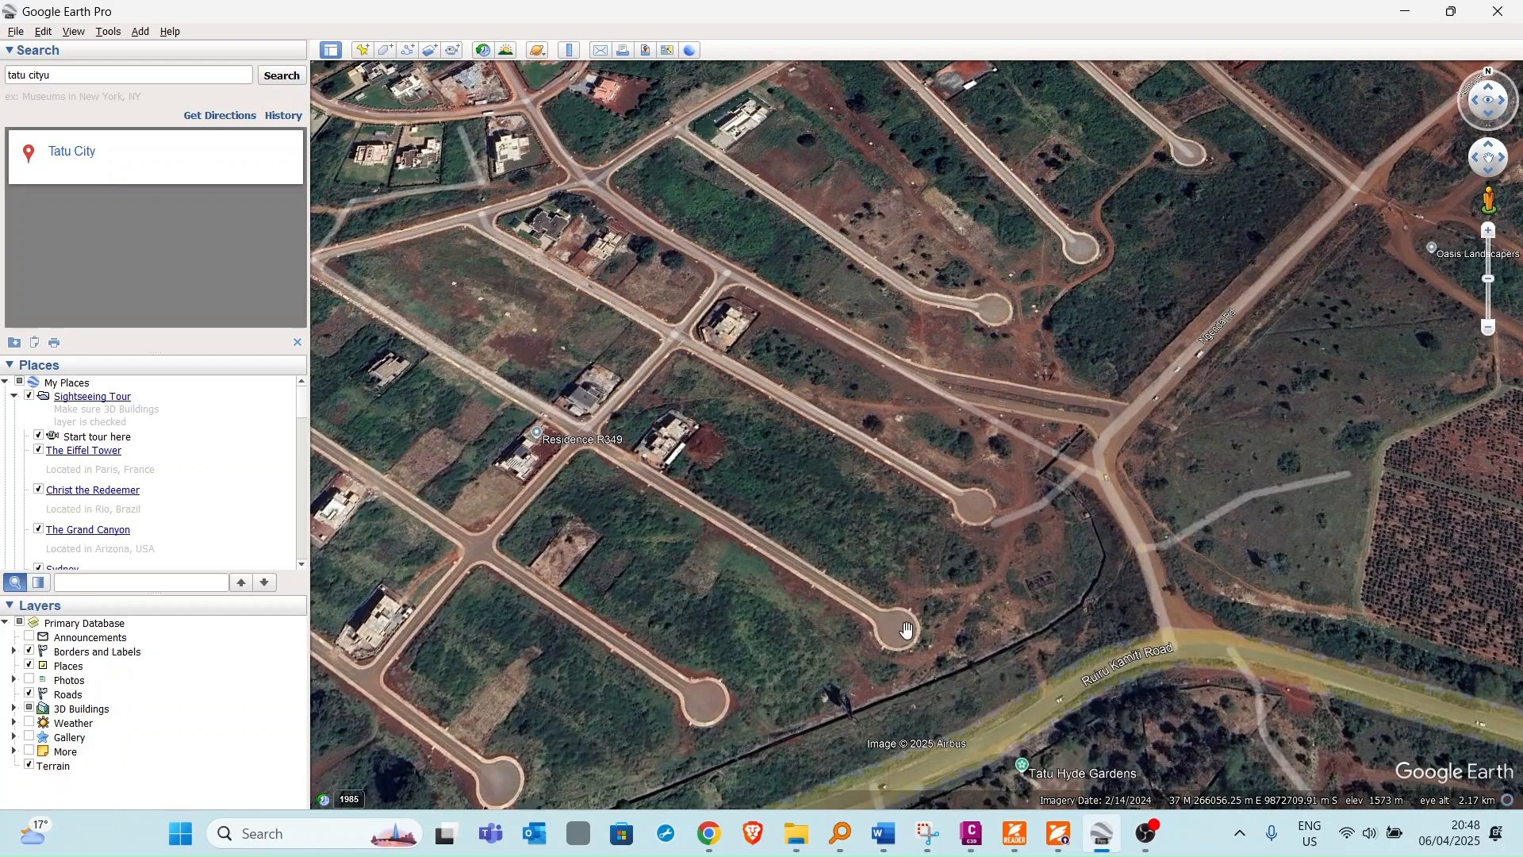
scroll(904, 440, "down", 2)
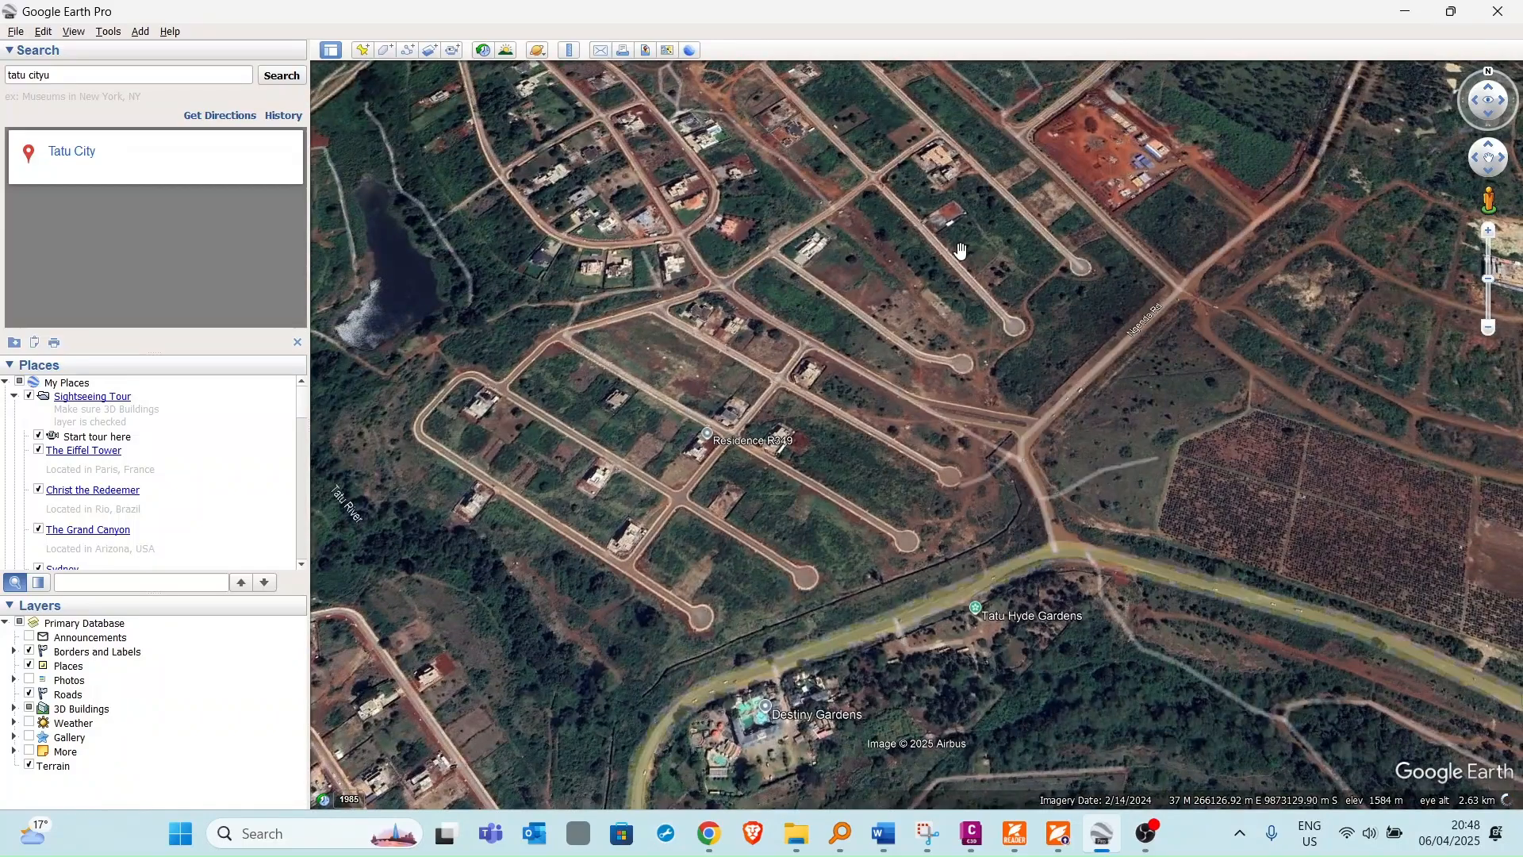
scroll(959, 262, "down", 2)
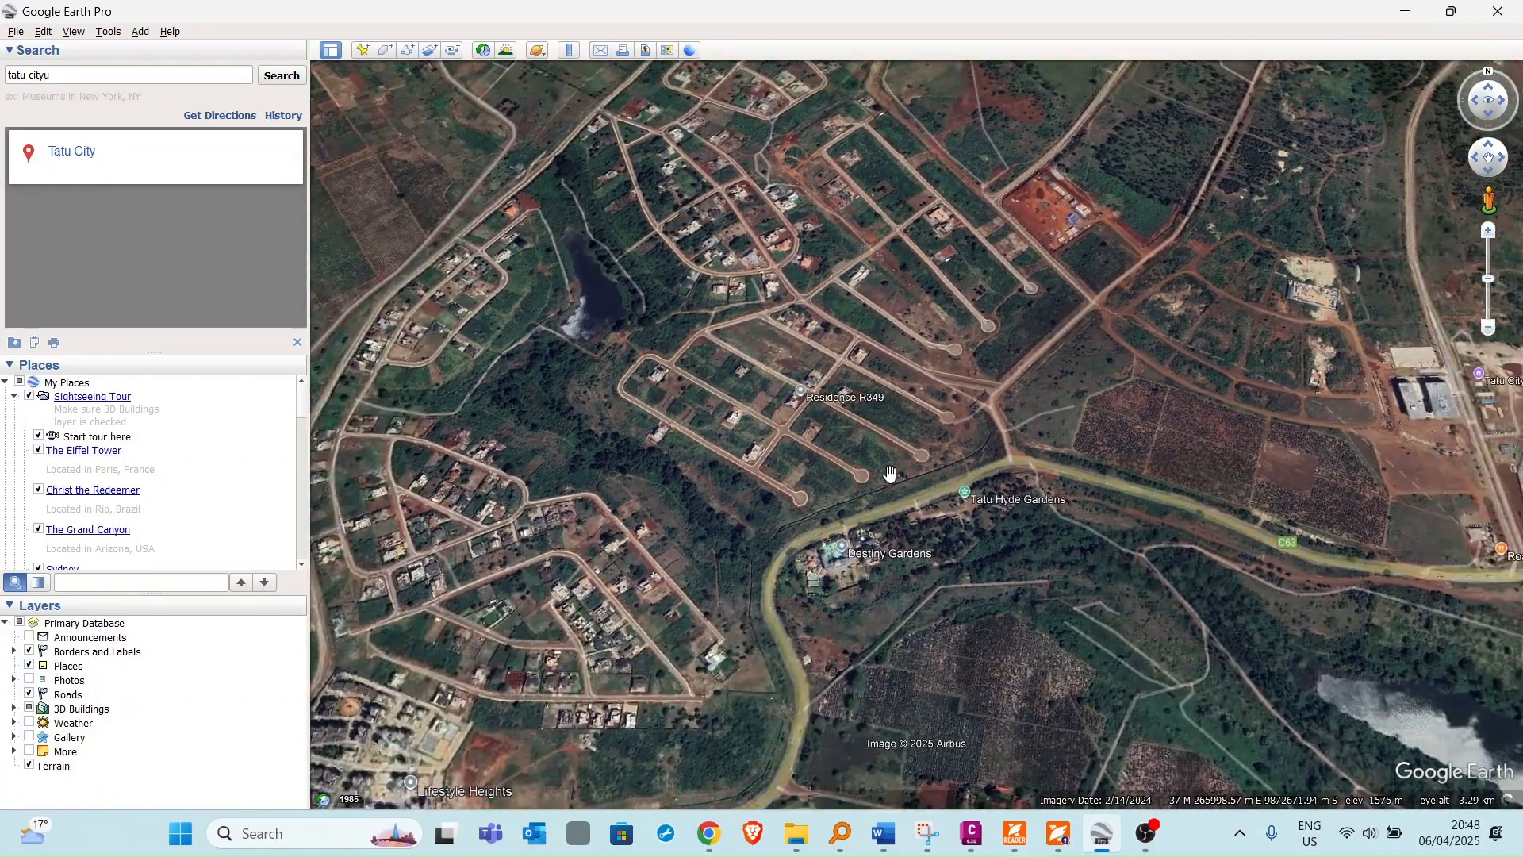
scroll(803, 493, "up", 1)
scroll(708, 357, "up", 1)
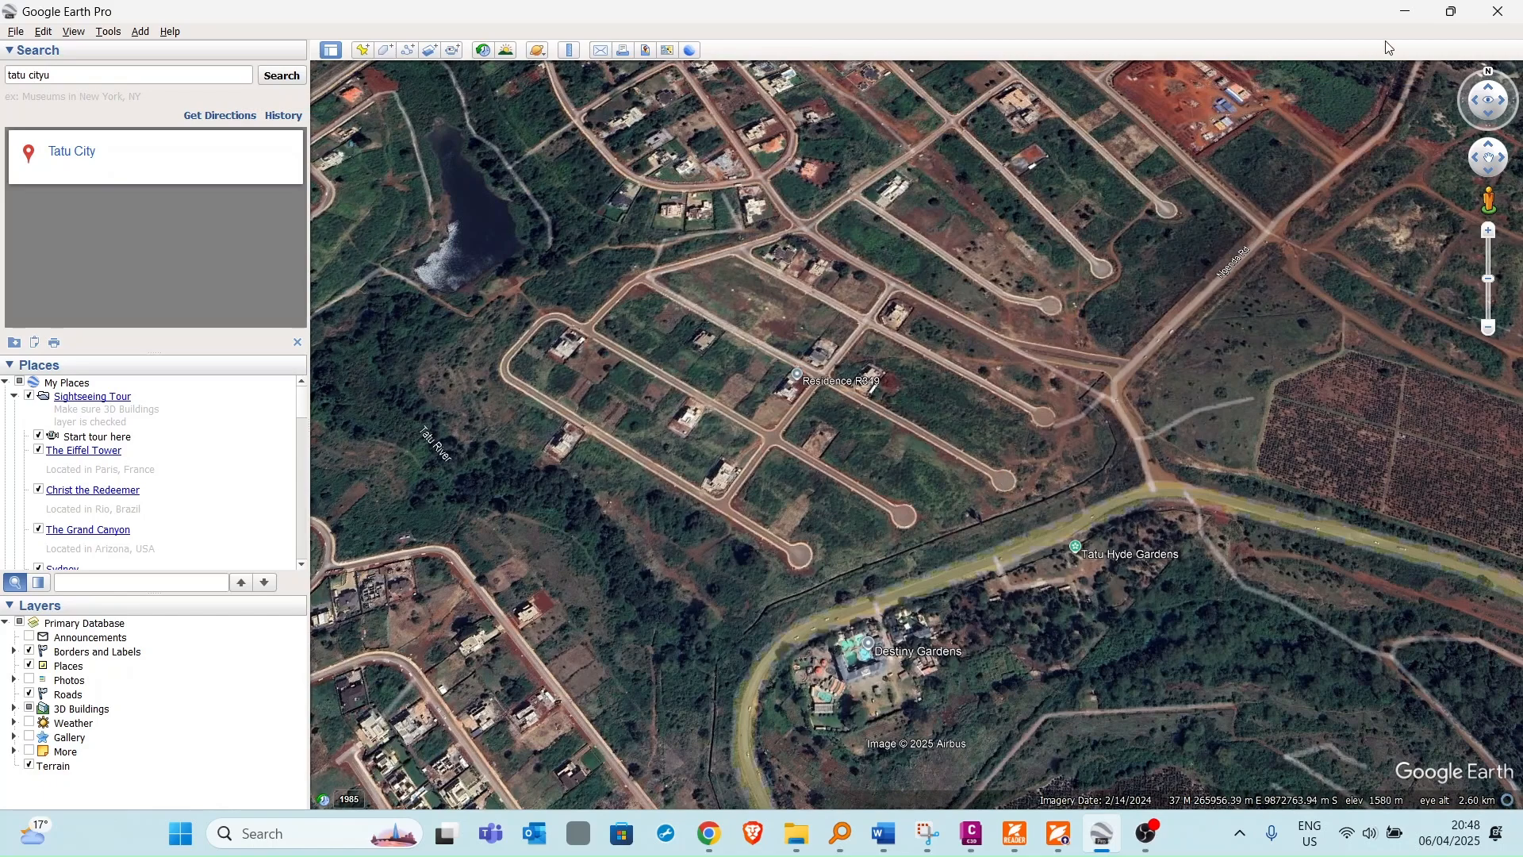
Return to Civil 3D and insert the 0504_CulDeSac_METRIC block from the libraries using its geographic data.
left_click(1405, 14)
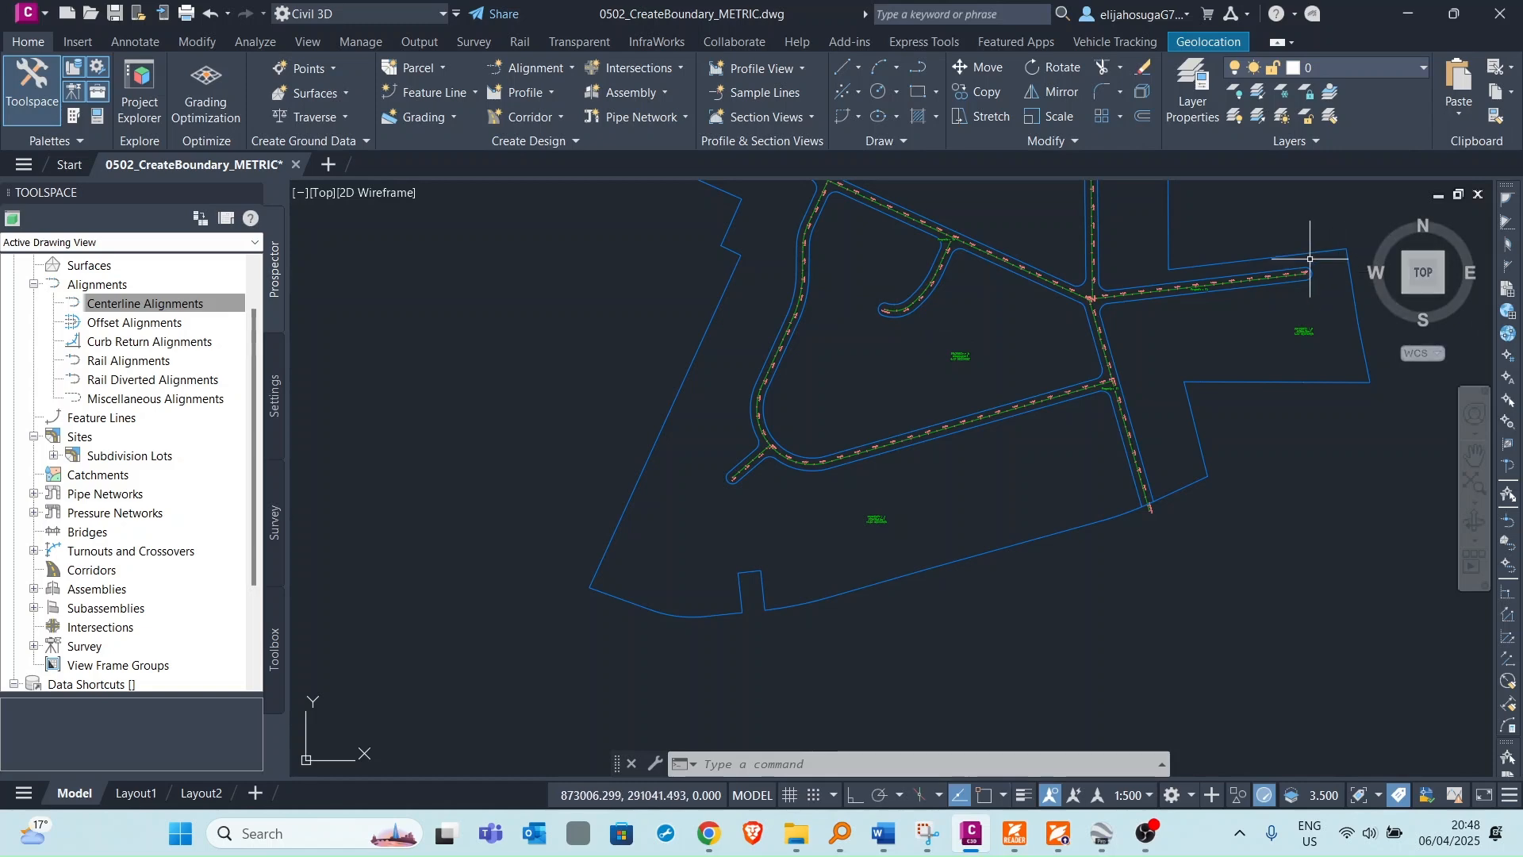
scroll(1310, 270, "up", 4)
scroll(1031, 361, "down", 6)
scroll(867, 384, "up", 4)
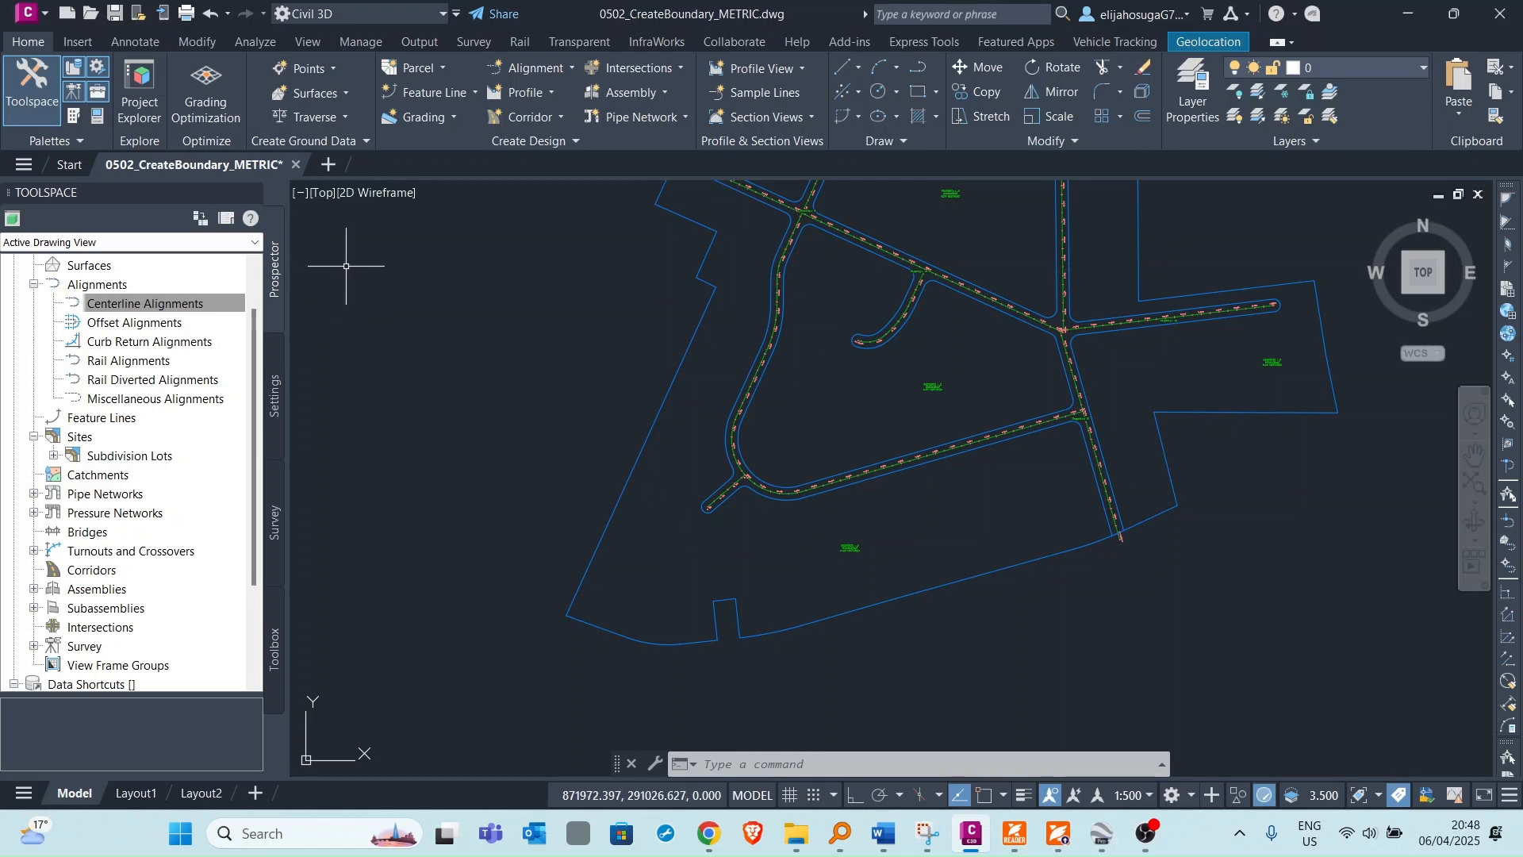
left_click(84, 42)
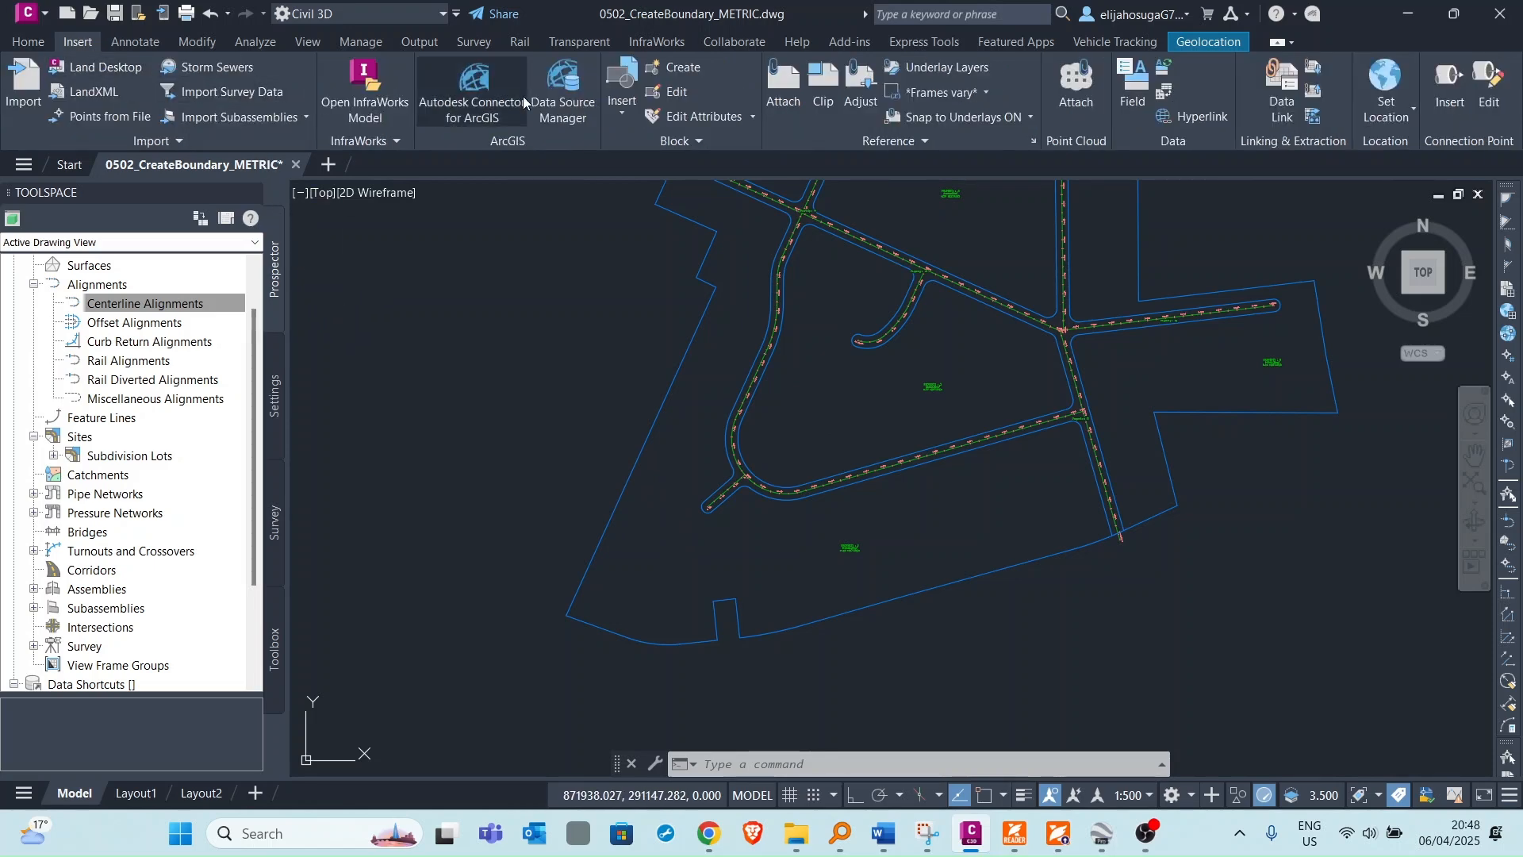
left_click(611, 78)
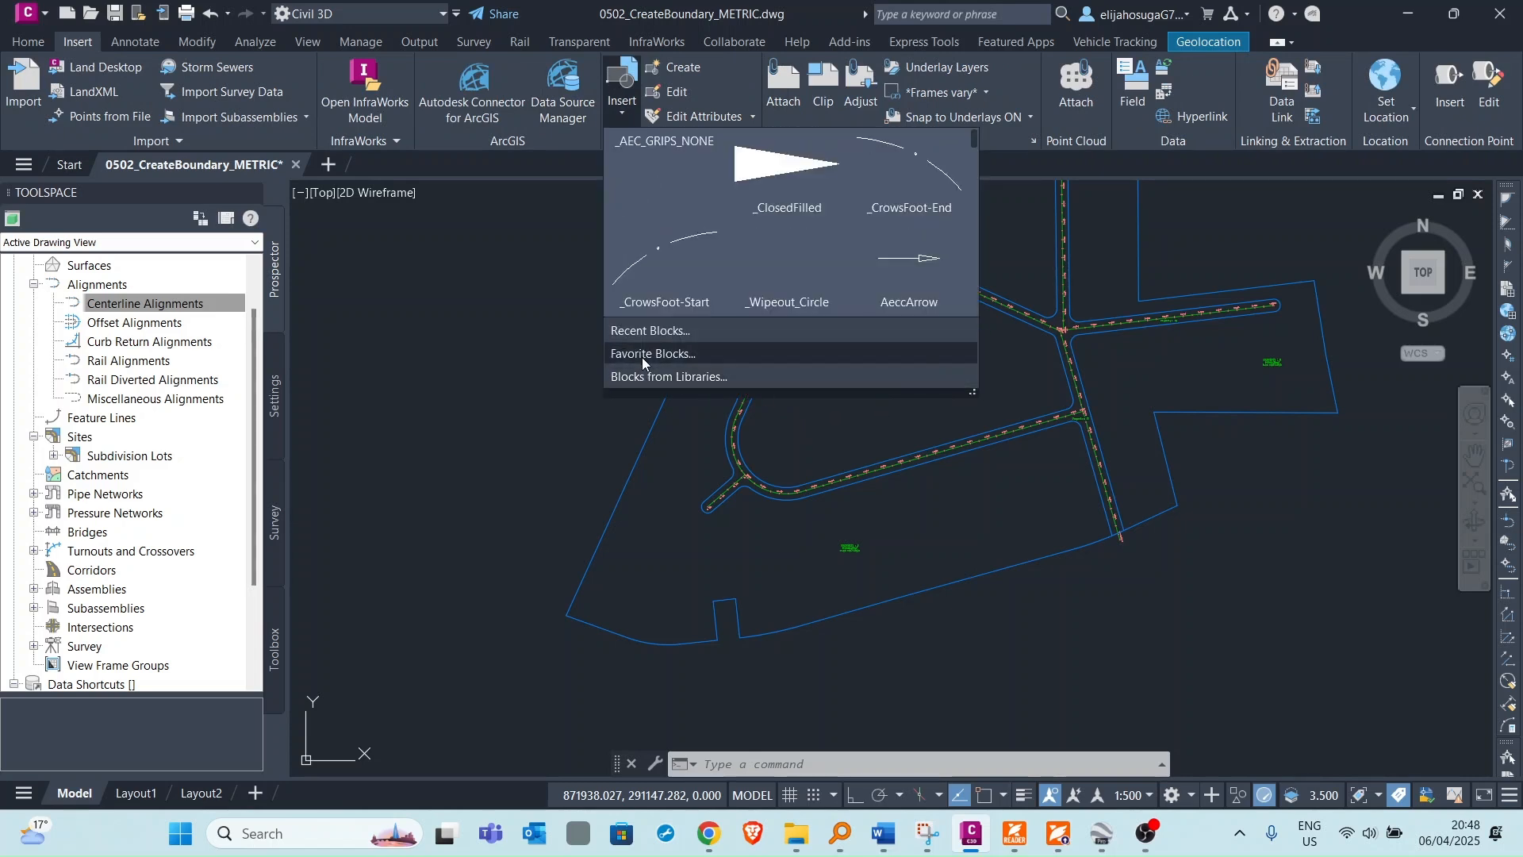
left_click(680, 378)
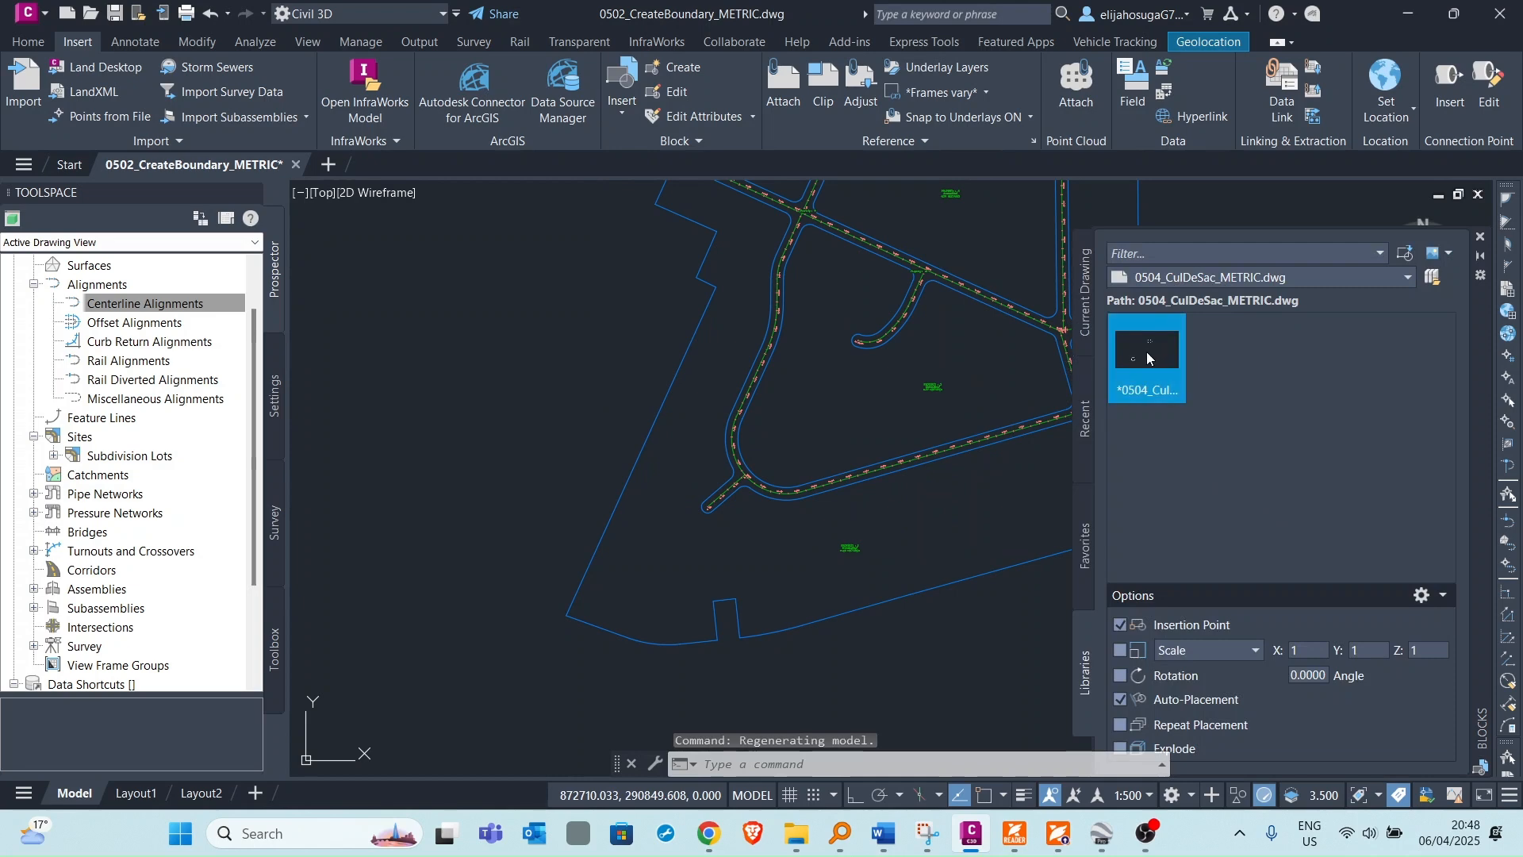
left_click(1148, 357)
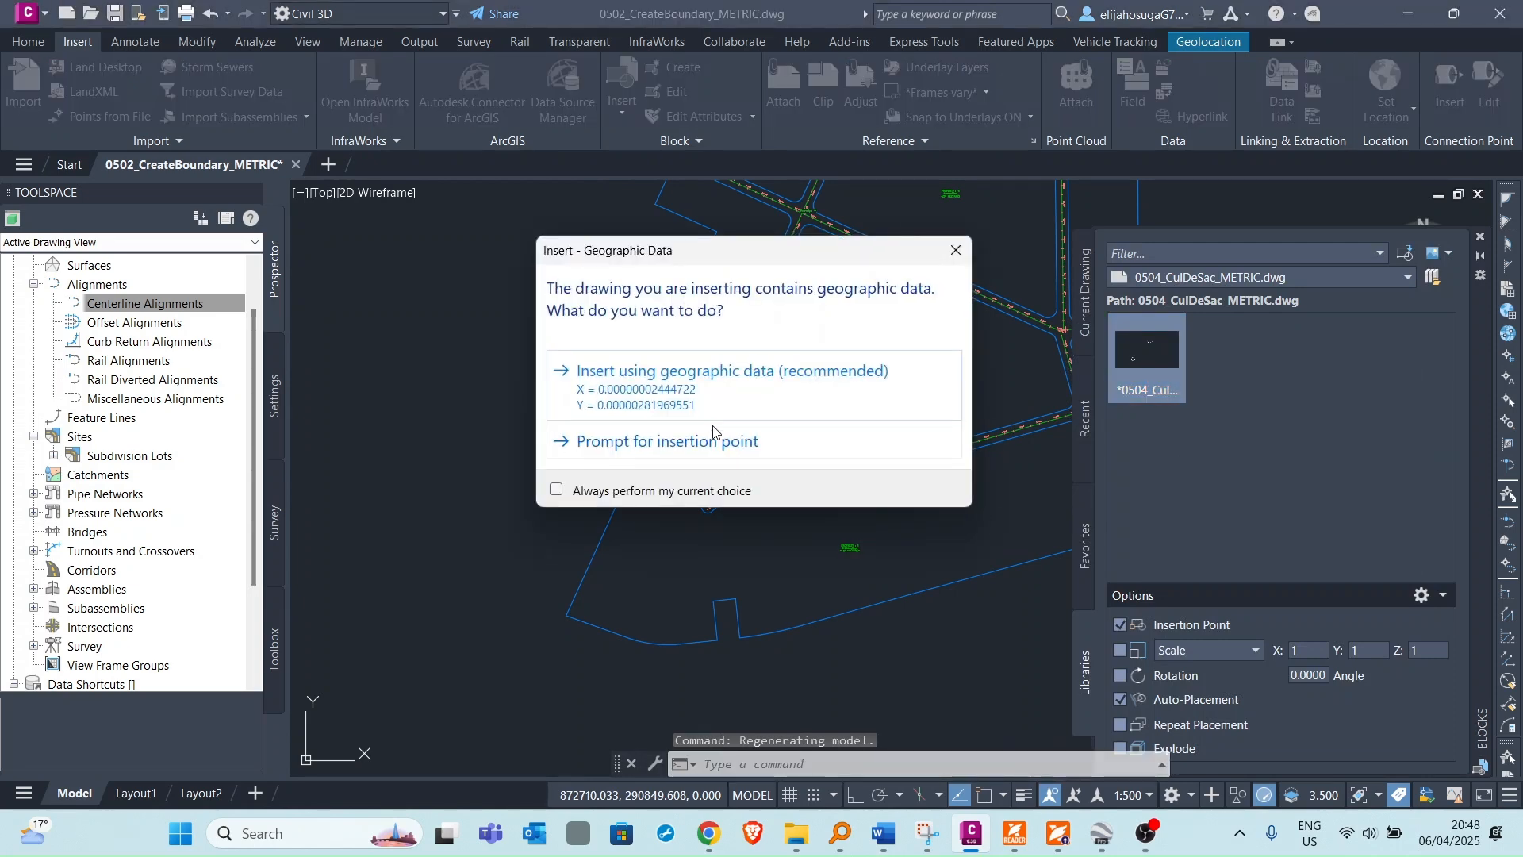
left_click(687, 385)
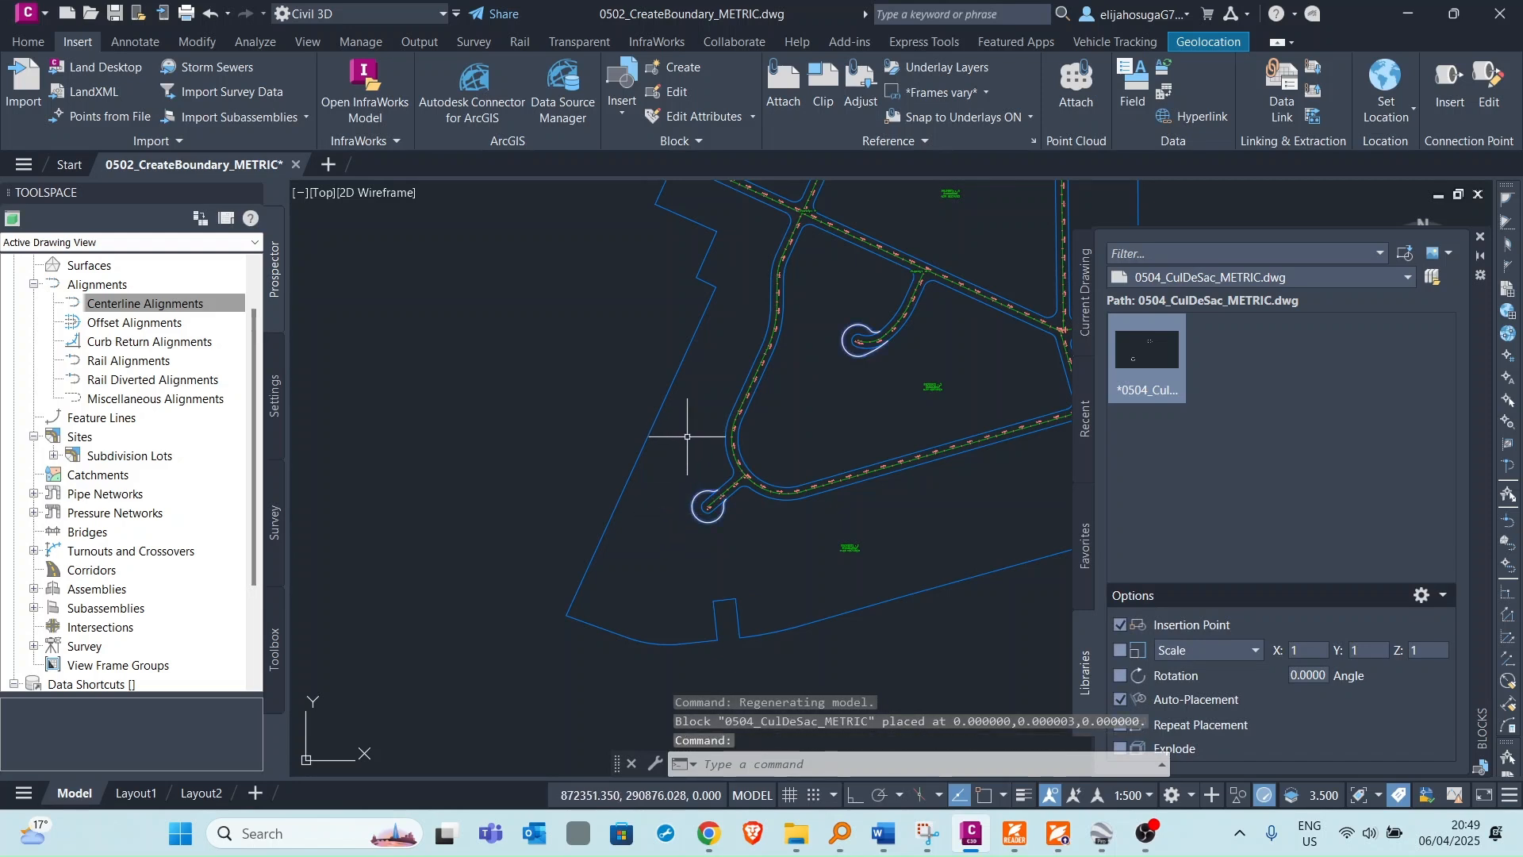
Close the blocks palette and explode the inserted cul-de-sac block.
left_click(1480, 236)
type("ex")
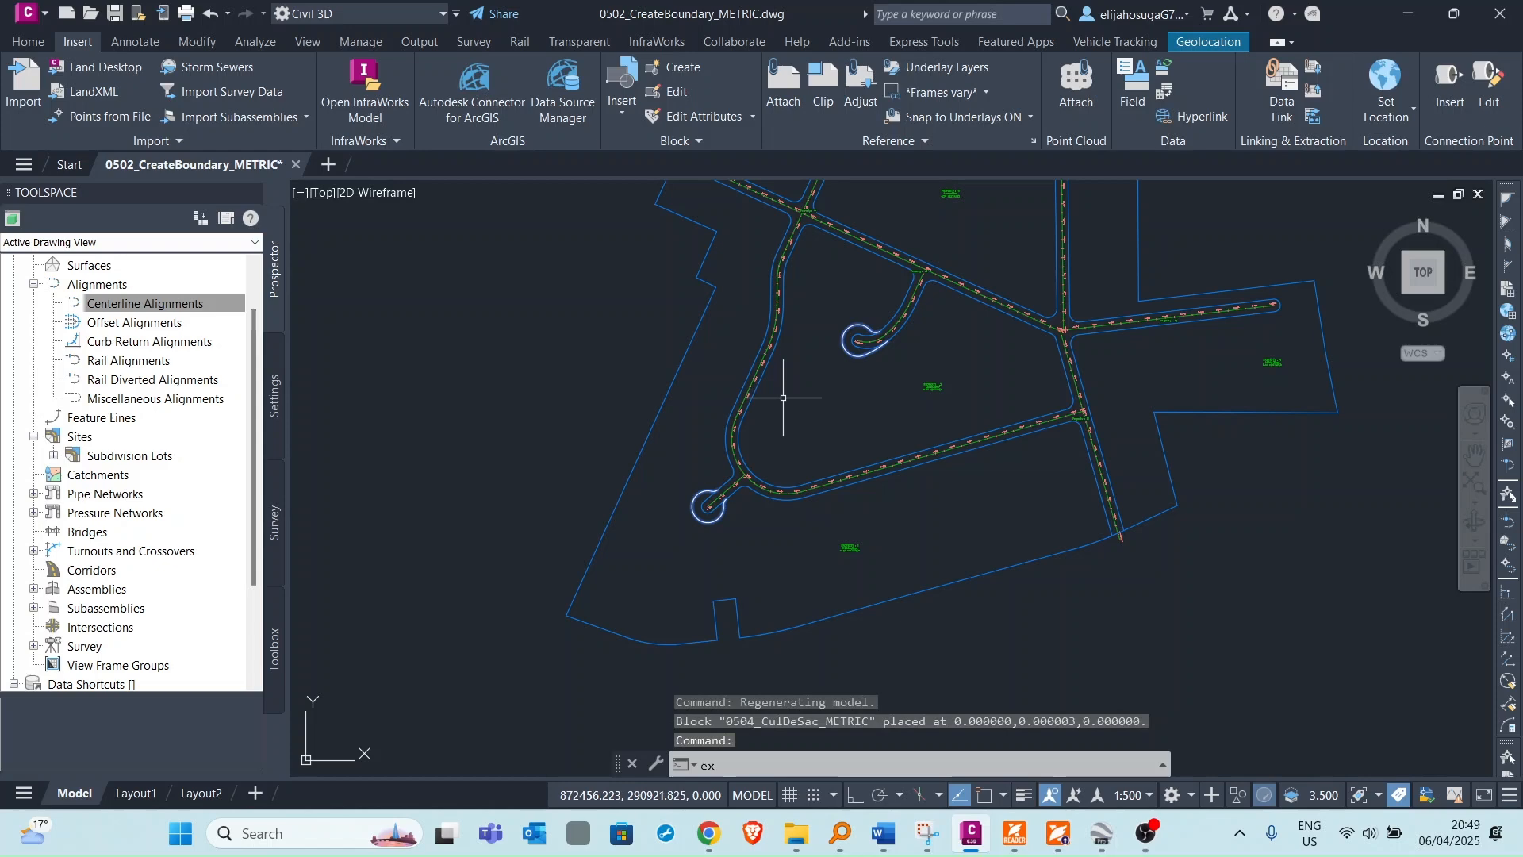
type("p")
left_click(726, 596)
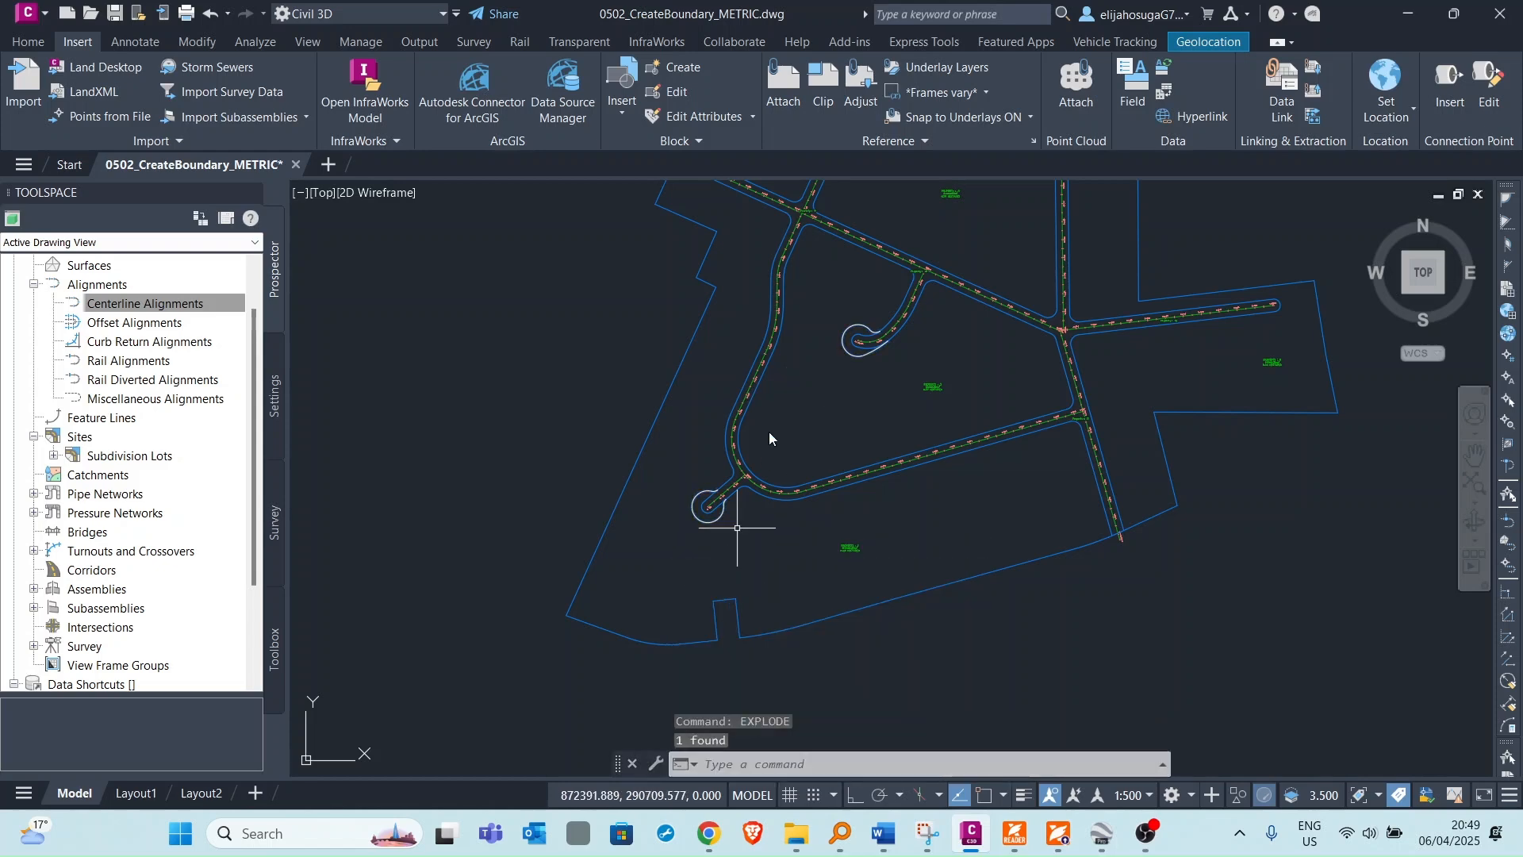
Create parcels from the two cul-de-sac polylines in the Subdivision Lots site with Property style, erasing existing entities.
scroll(698, 476, "up", 3)
scroll(679, 421, "down", 3)
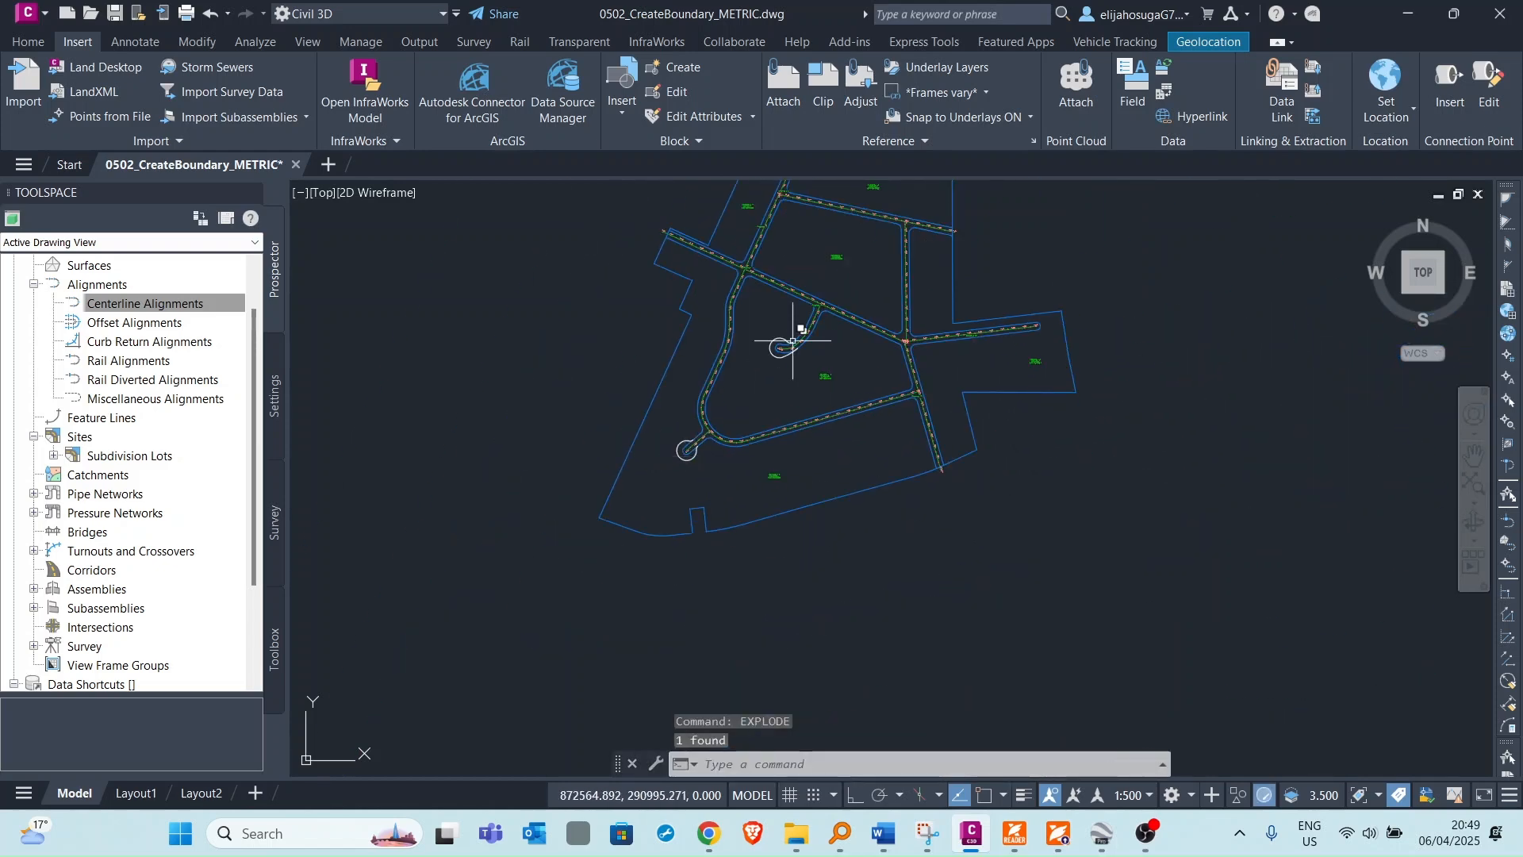
scroll(789, 341, "up", 3)
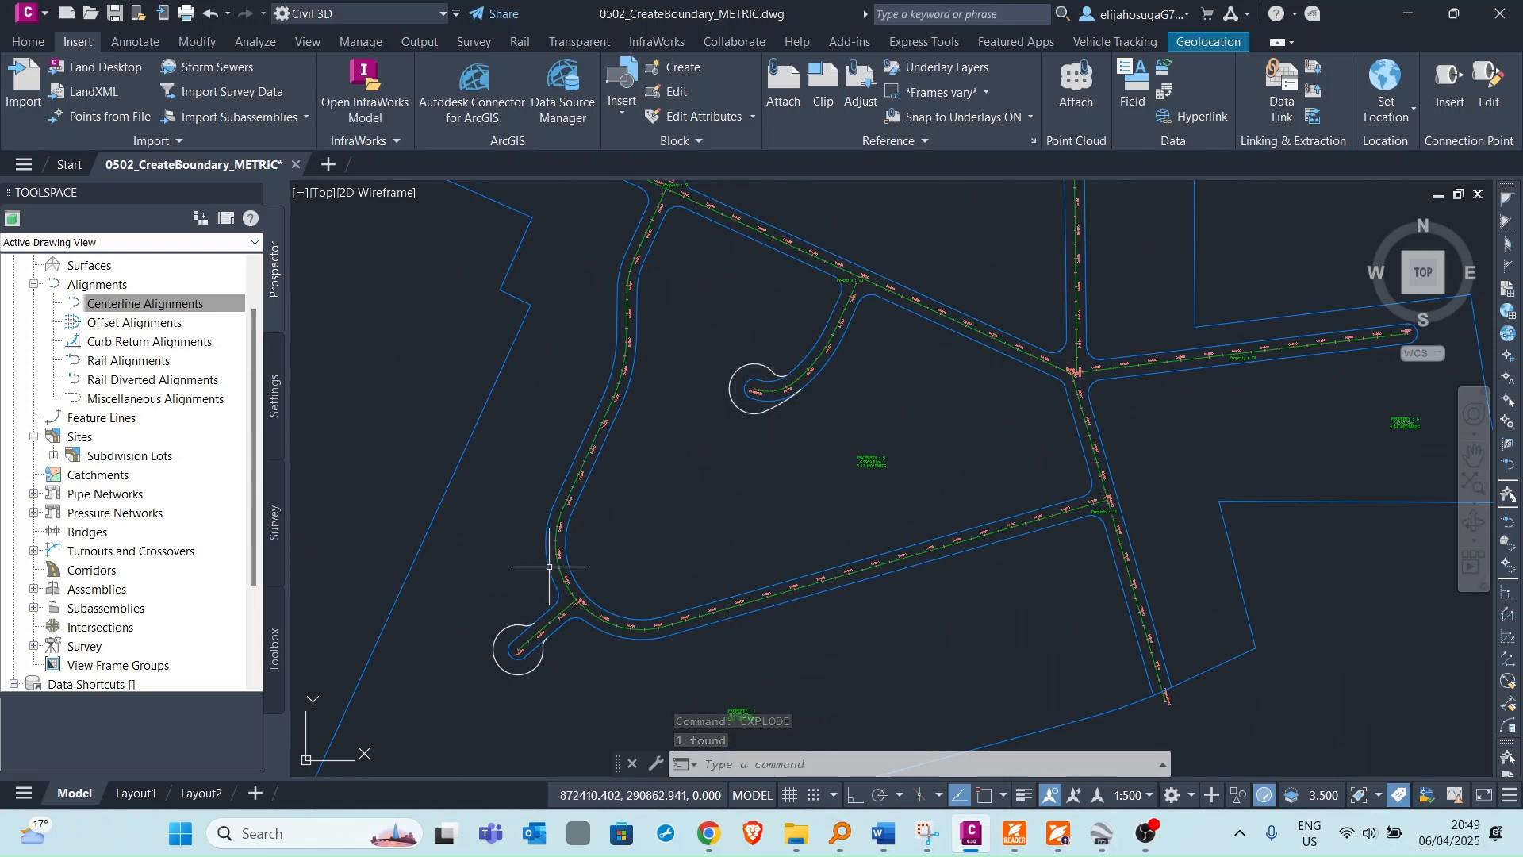
middle_click_drag(581, 556, 729, 450)
scroll(729, 450, "down", 2)
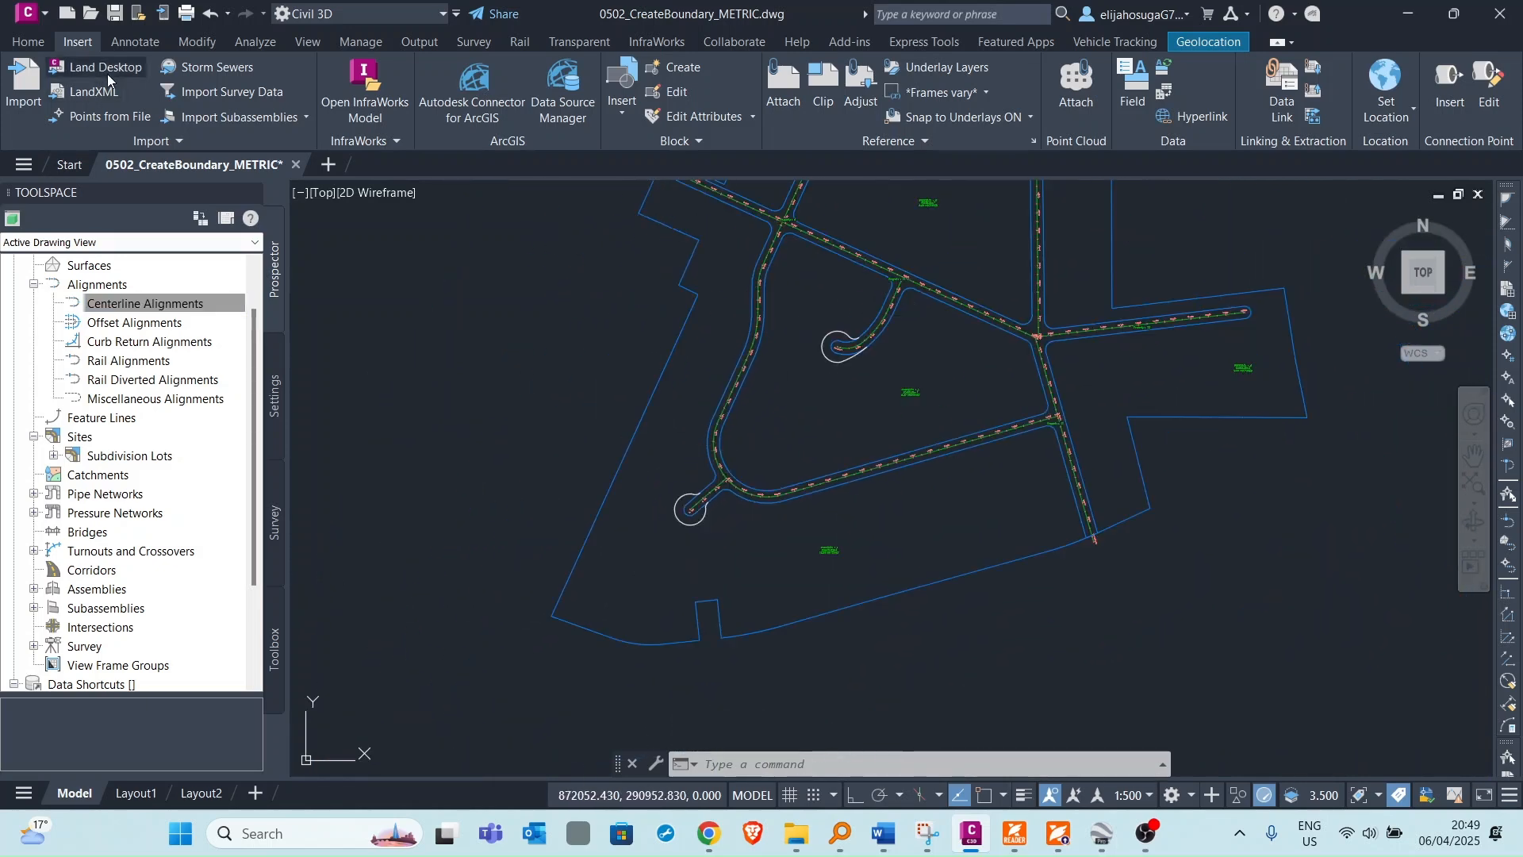
left_click(27, 41)
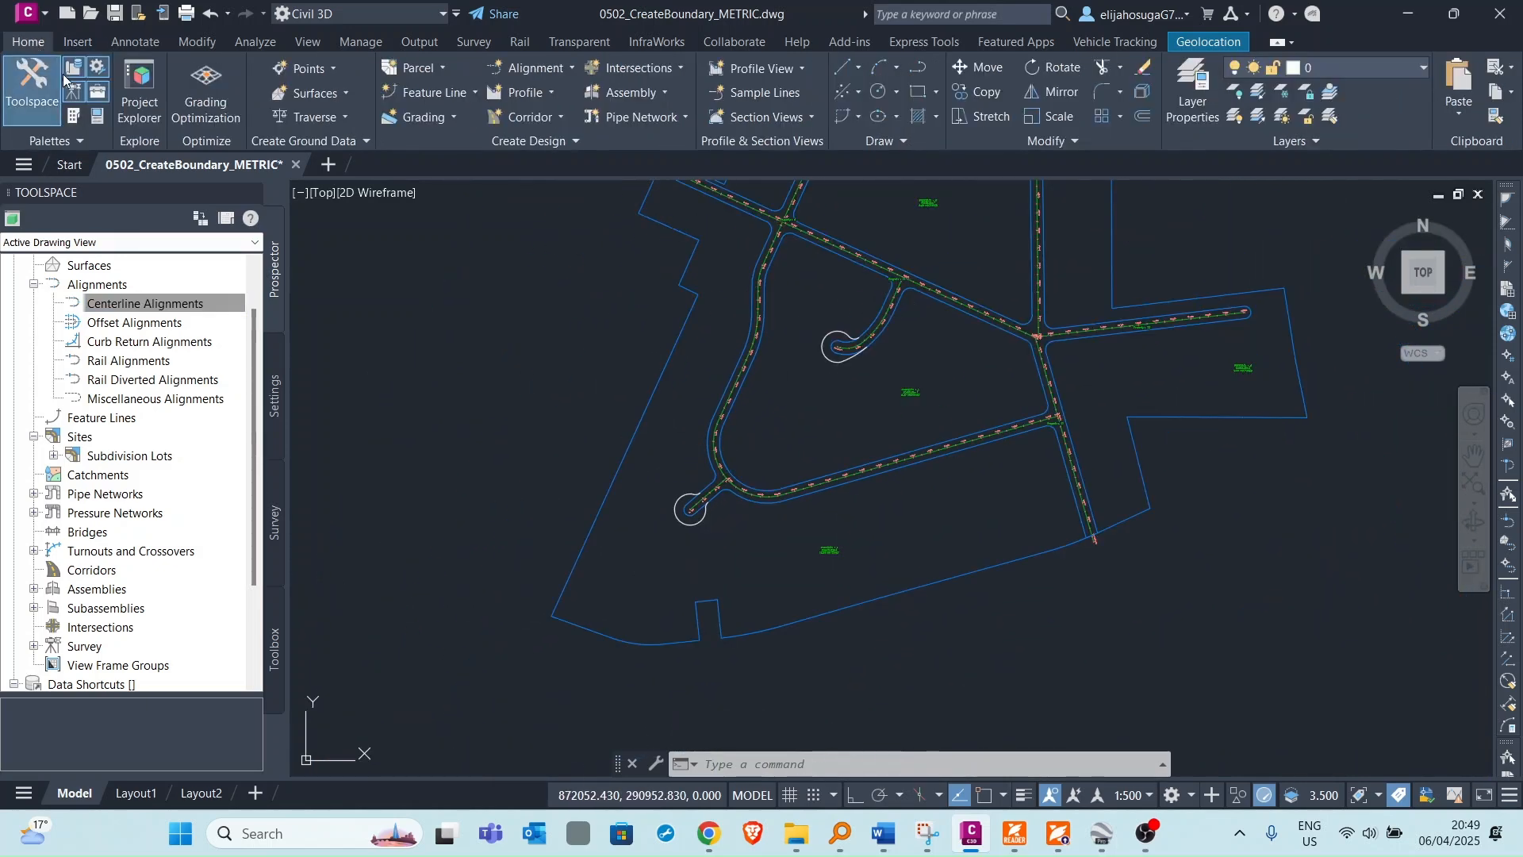
left_click(419, 68)
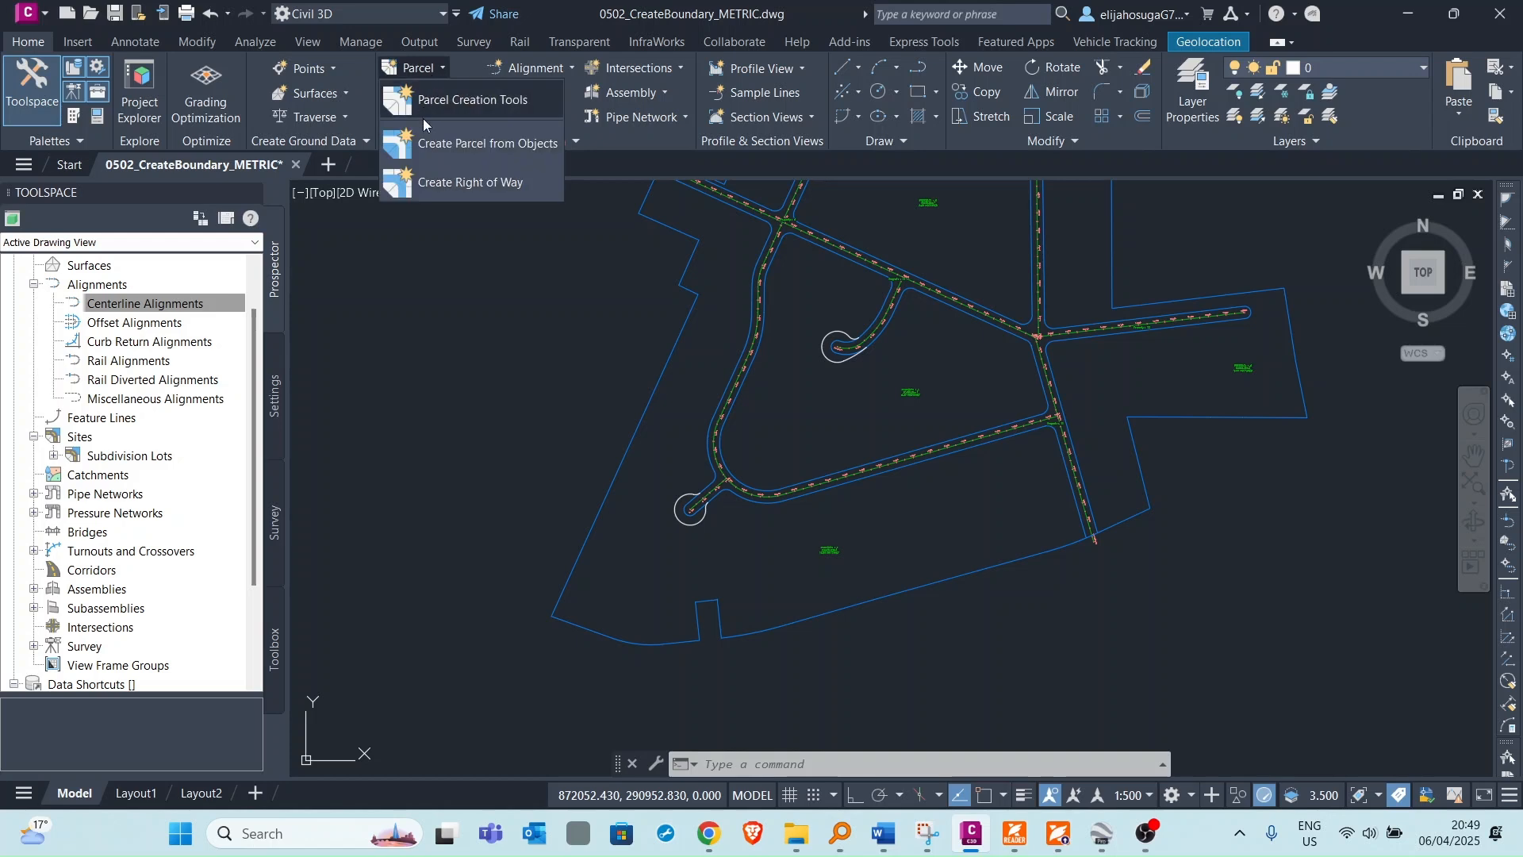
left_click(457, 146)
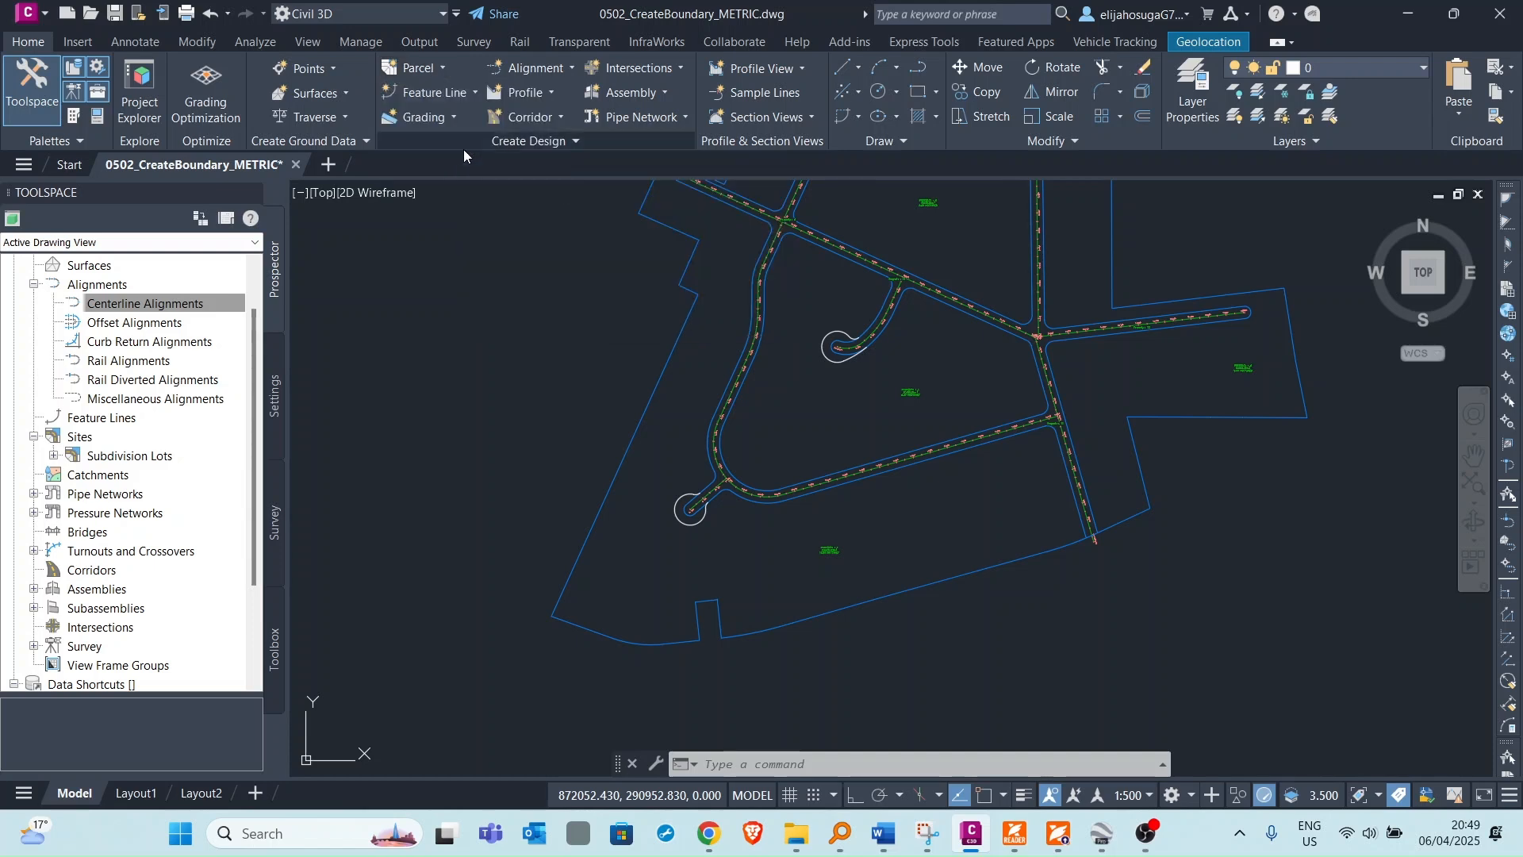
left_click(682, 509)
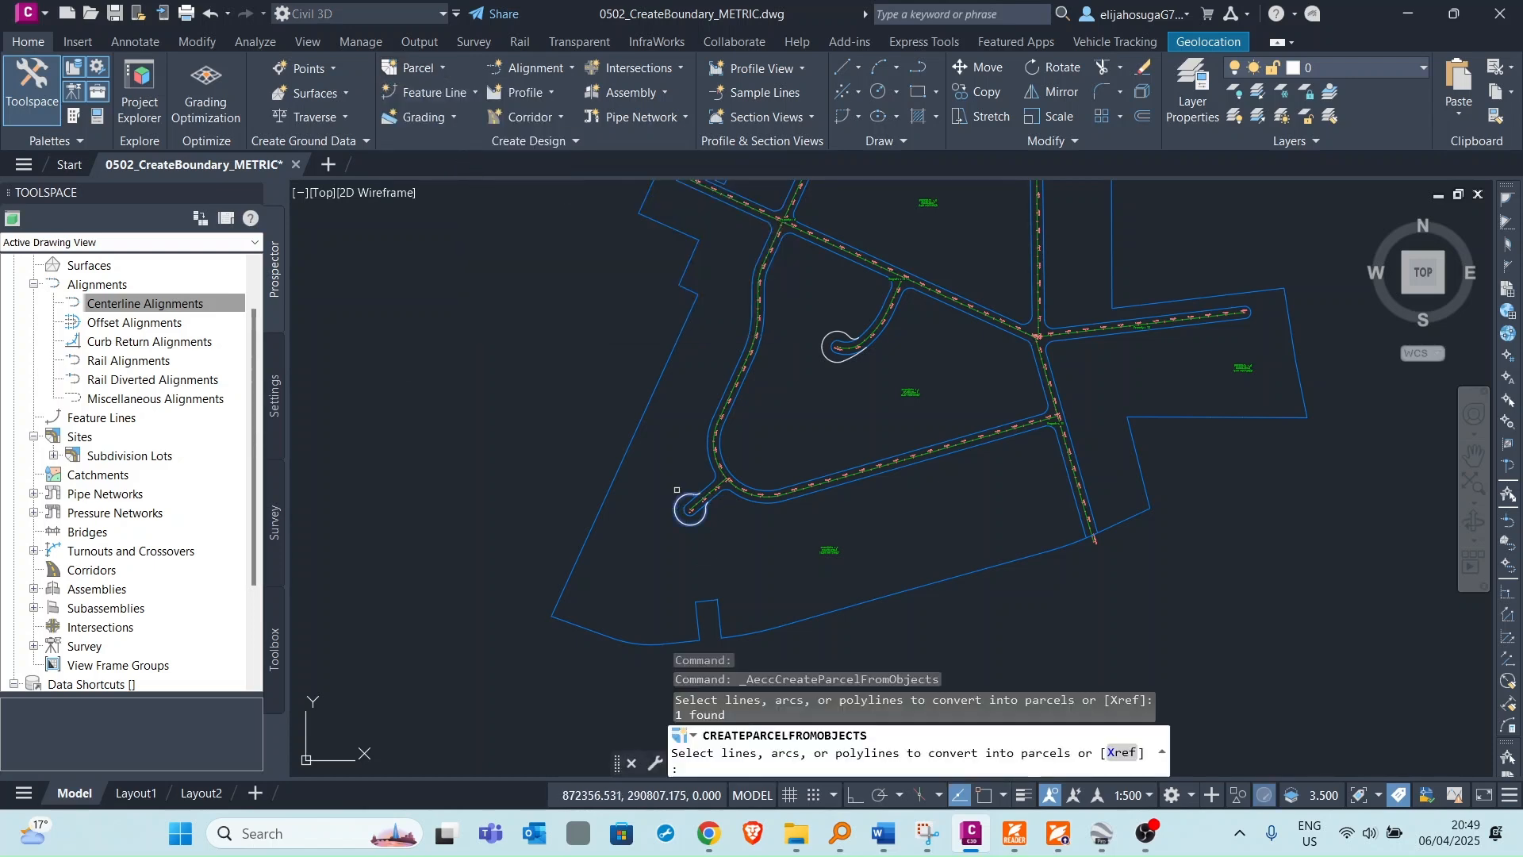
left_click(827, 336)
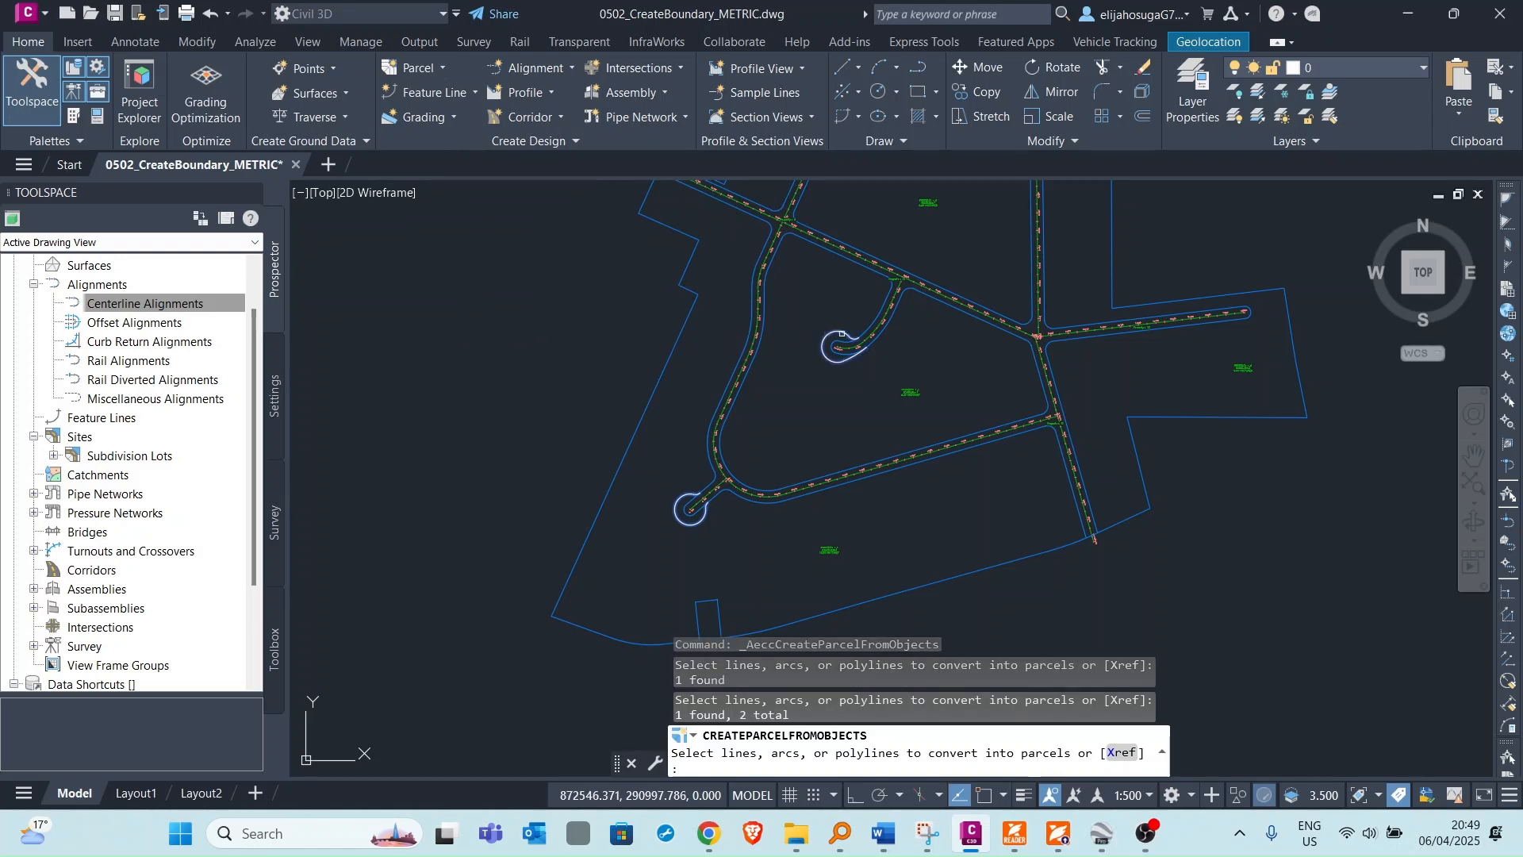
key("Return")
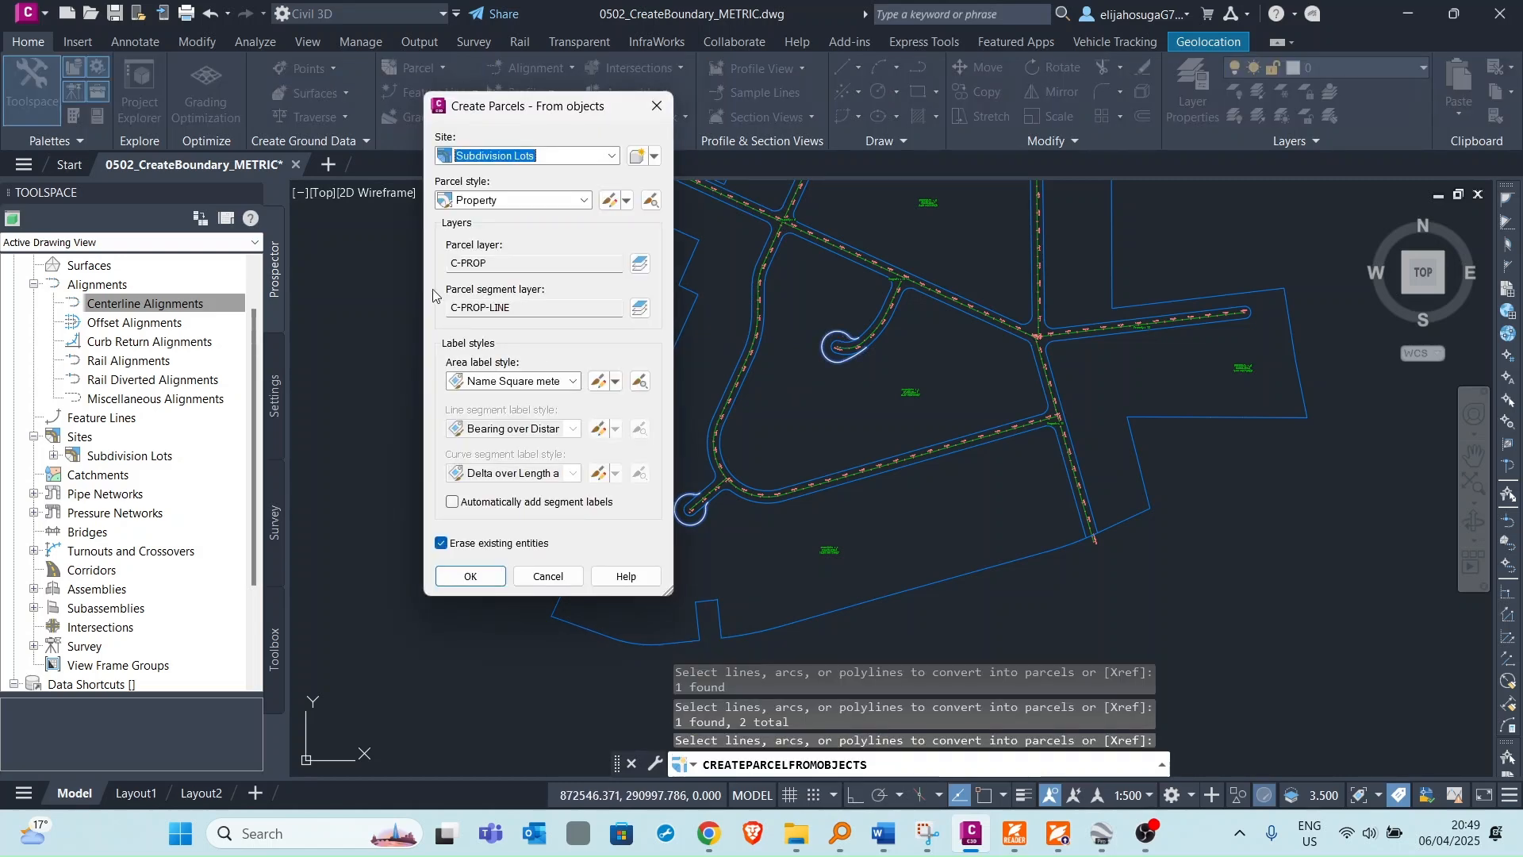
left_click(474, 576)
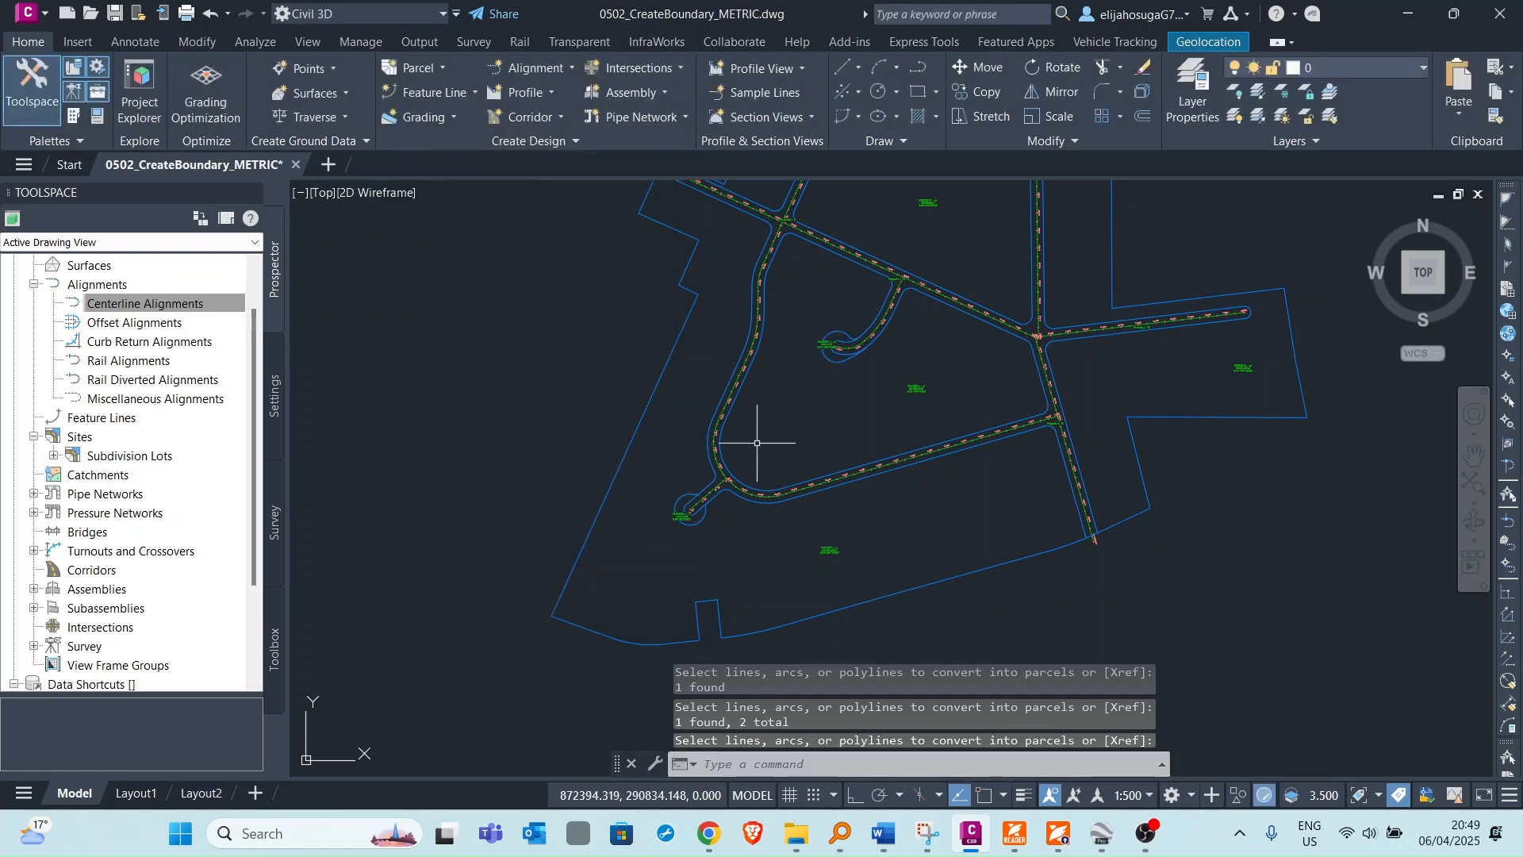
Zoom around the cul-de-sacs to examine the new cul-de-sac parcels and their labels.
scroll(826, 332, "up", 7)
scroll(823, 315, "down", 5)
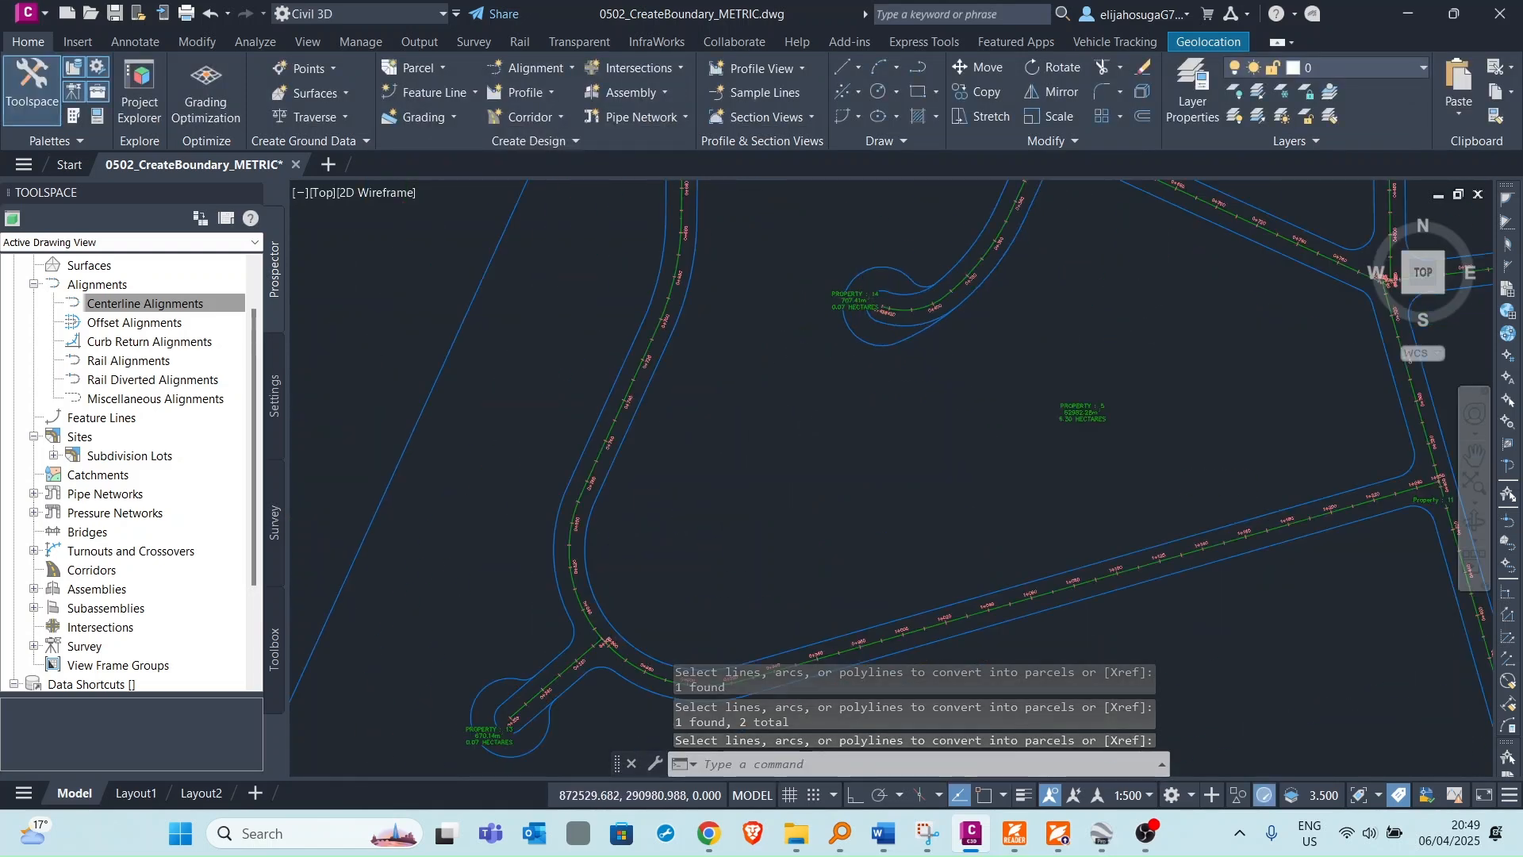
scroll(694, 497, "up", 2)
scroll(769, 415, "down", 2)
scroll(770, 415, "up", 6)
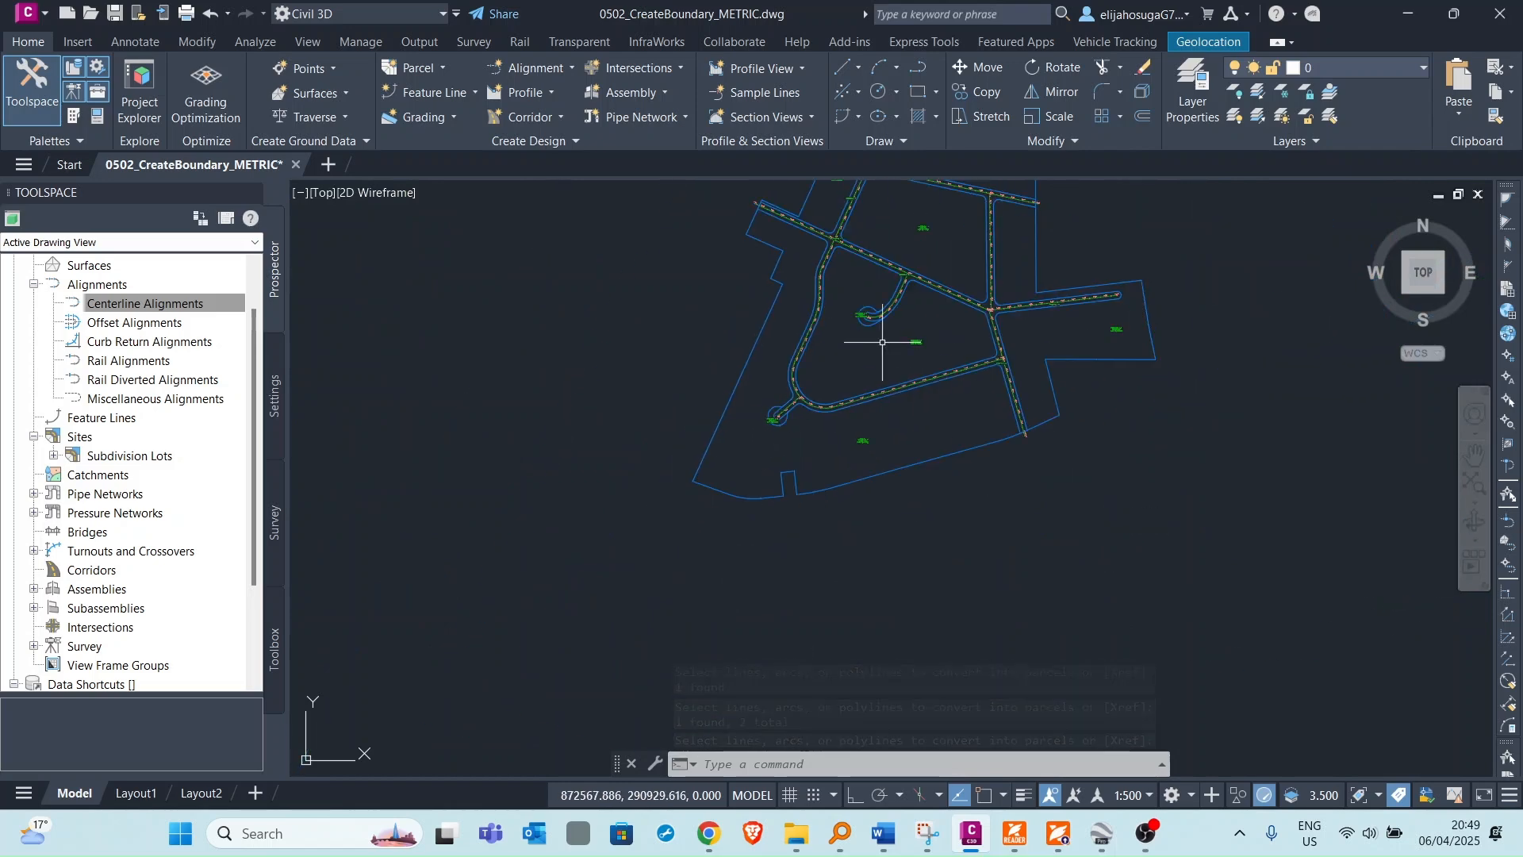
scroll(838, 392, "down", 4)
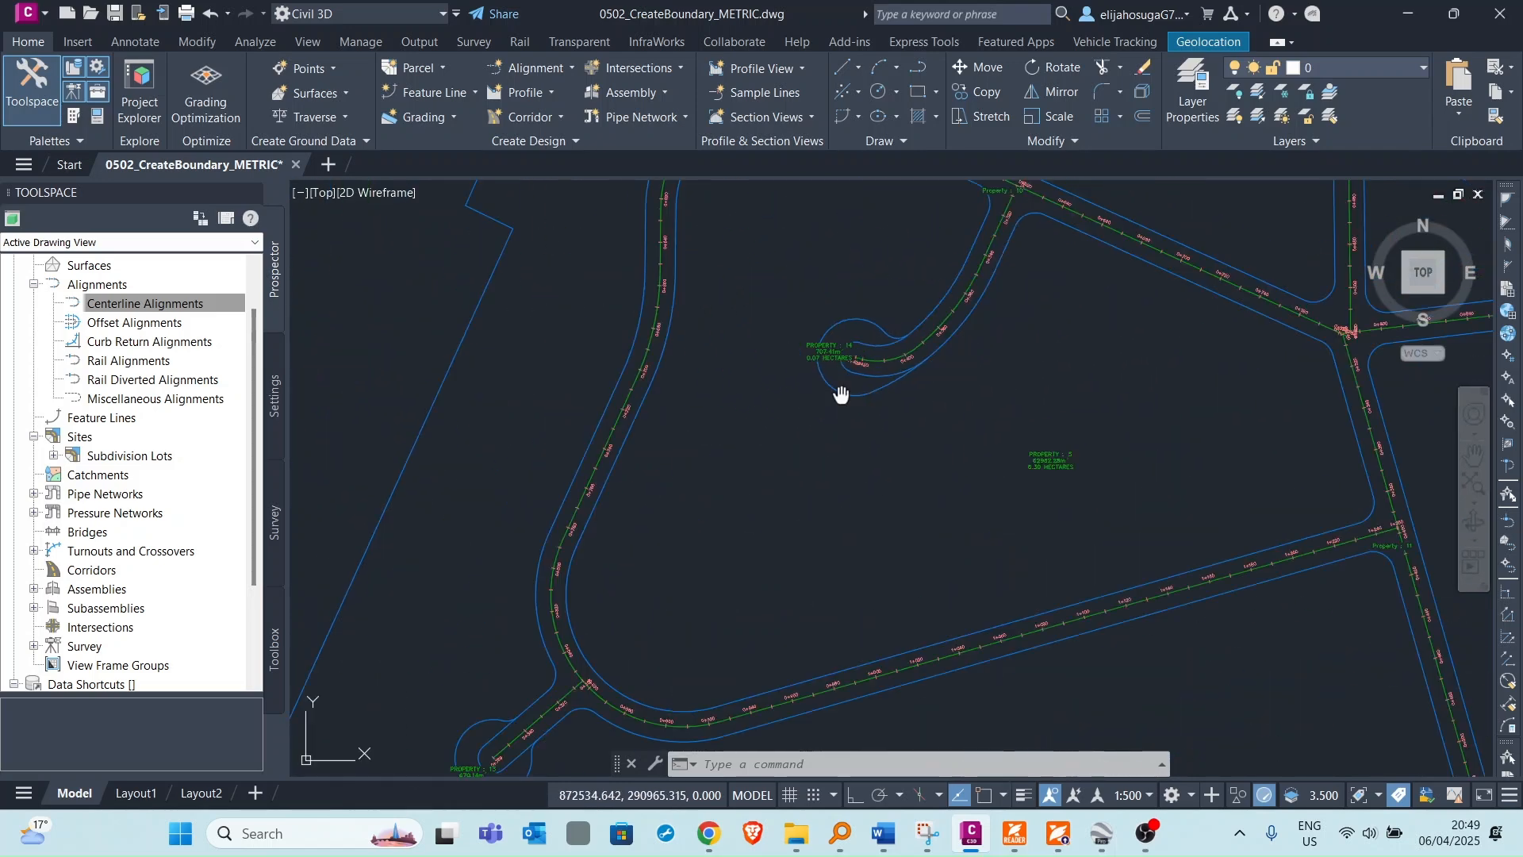
middle_click_drag(837, 394, 837, 308)
middle_click_drag(589, 569, 656, 448)
scroll(557, 539, "up", 4)
scroll(557, 539, "up", 2)
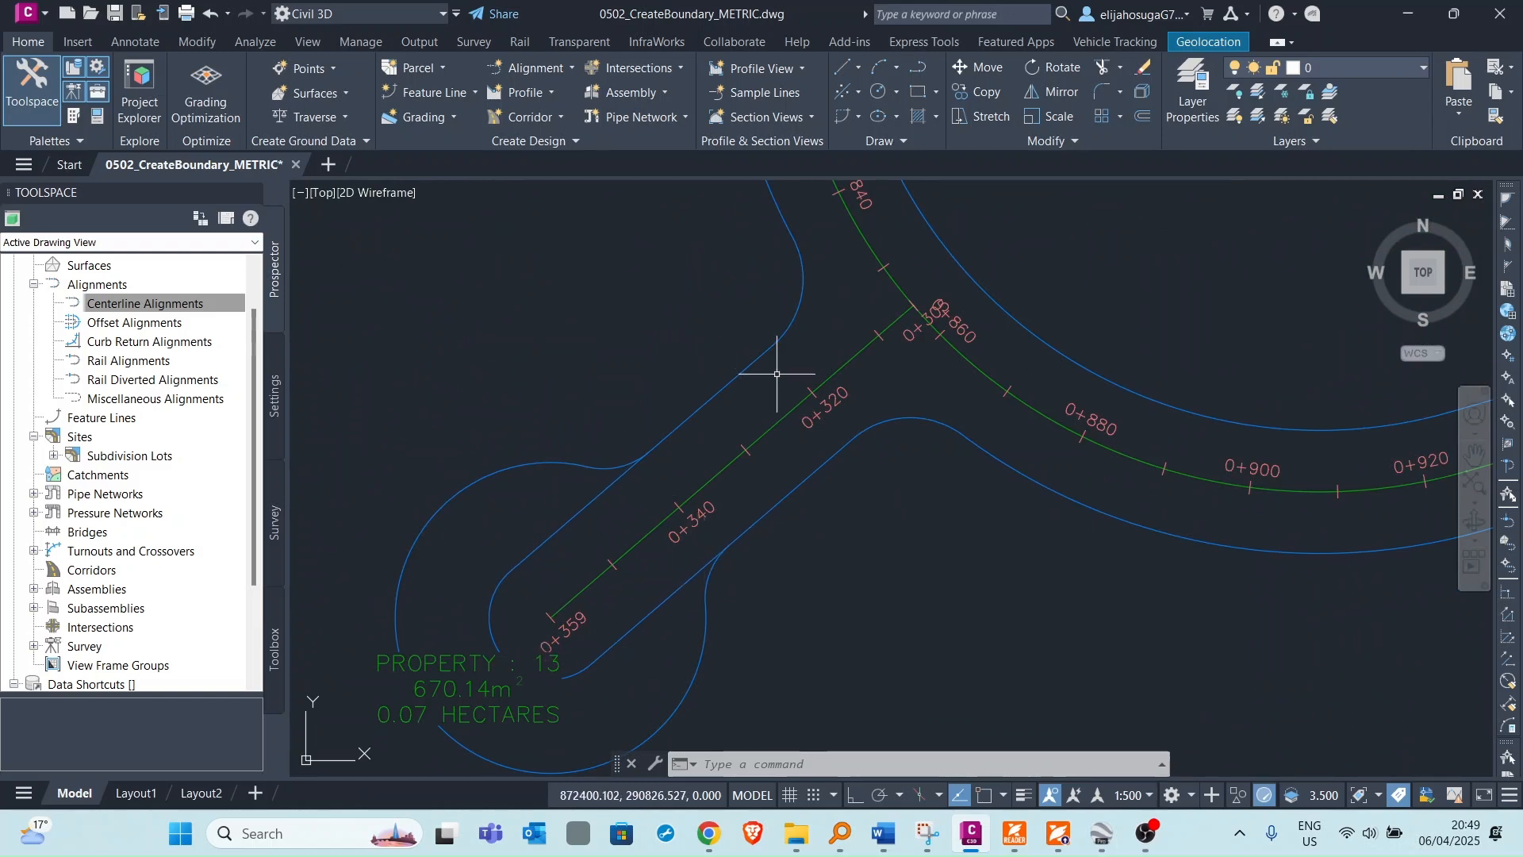
scroll(689, 444, "down", 4)
middle_click_drag(639, 496, 642, 401)
scroll(640, 382, "up", 6)
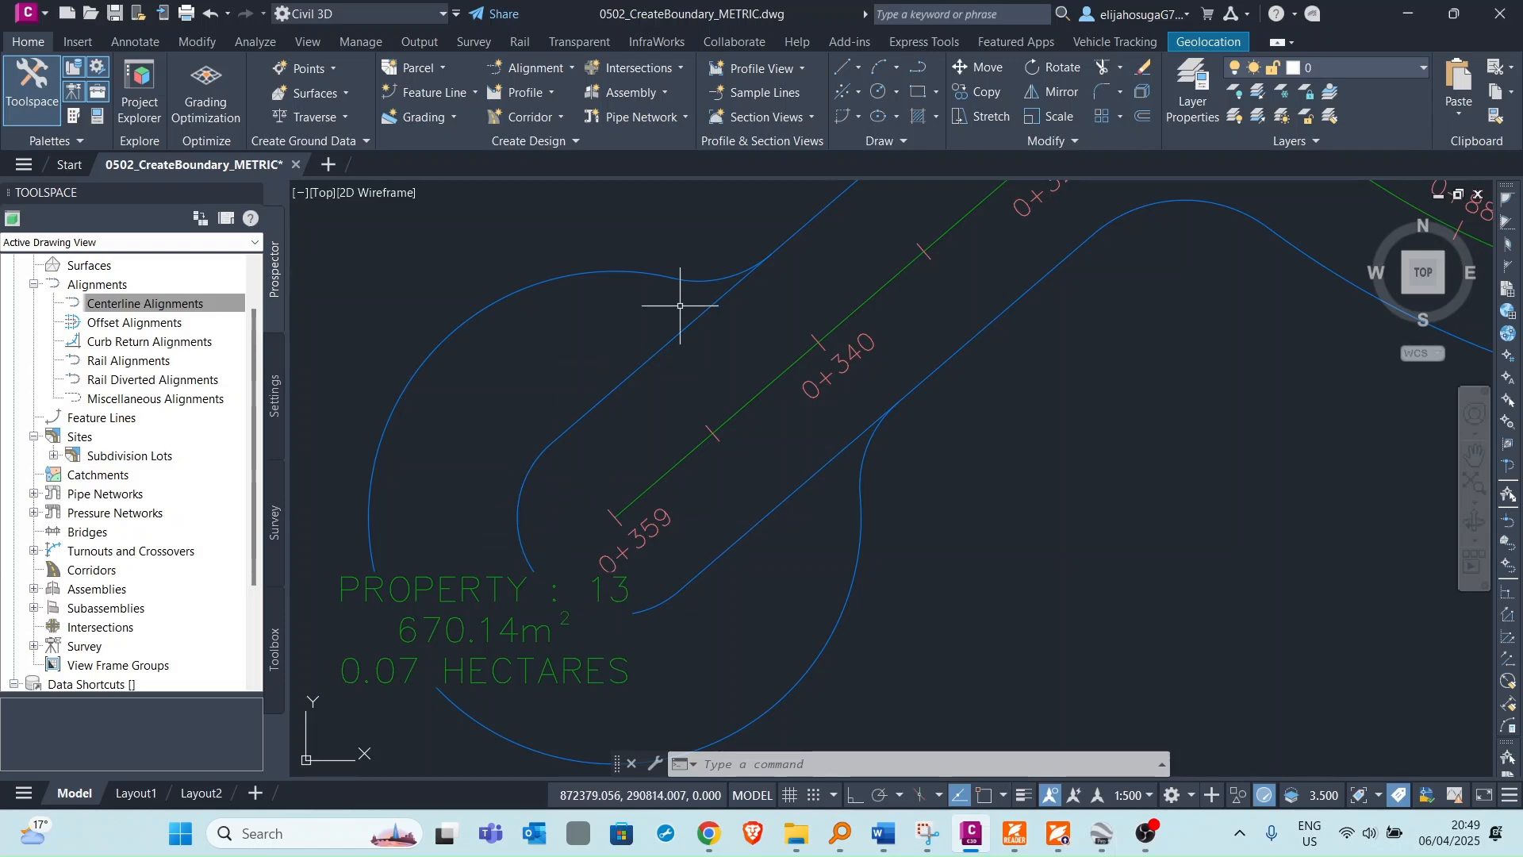
scroll(772, 376, "down", 10)
scroll(771, 375, "up", 8)
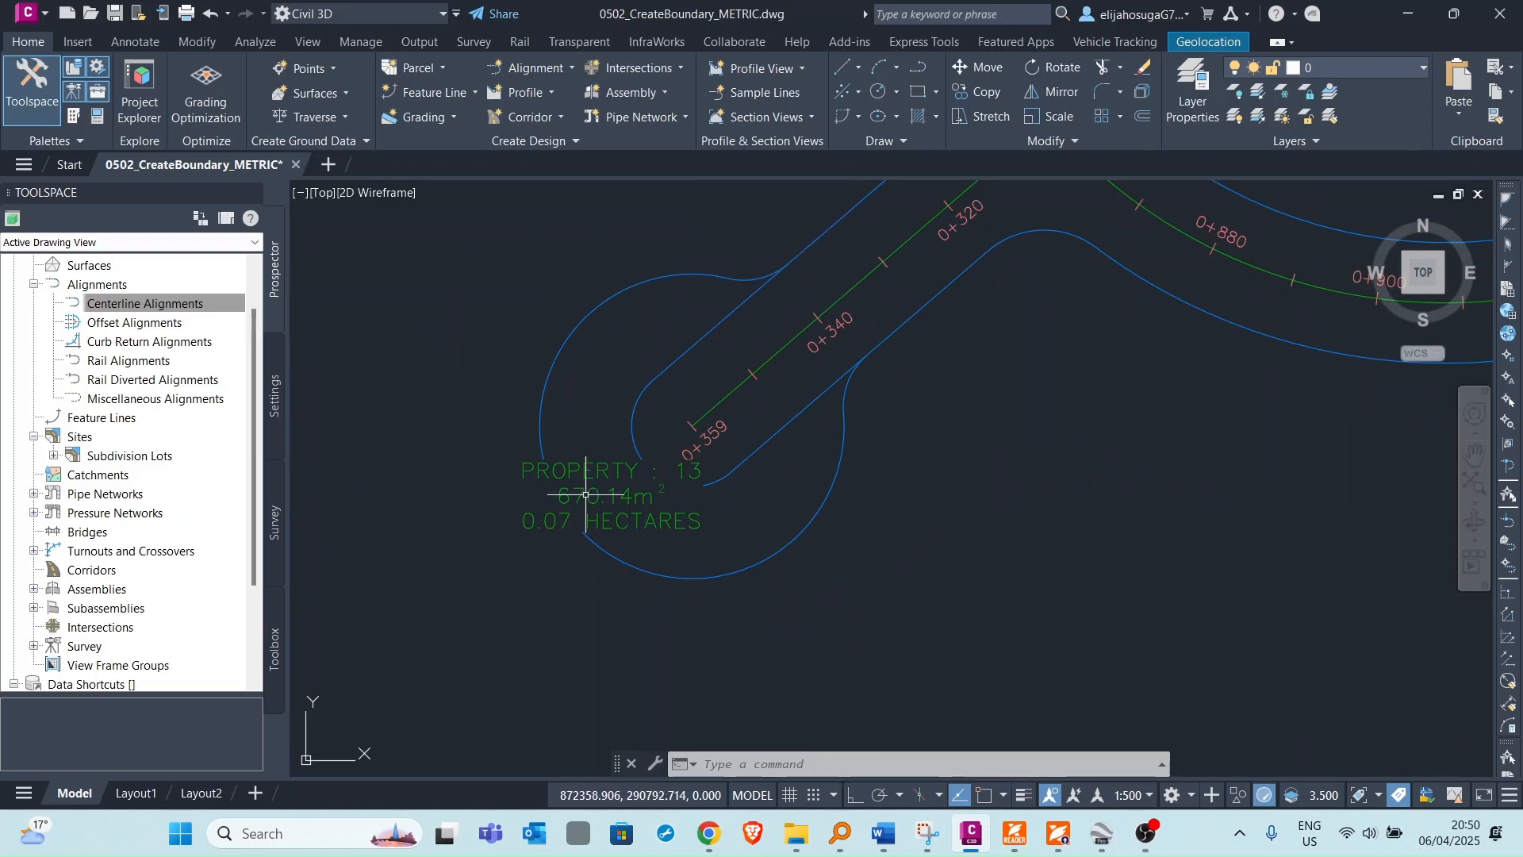
scroll(936, 437, "down", 4)
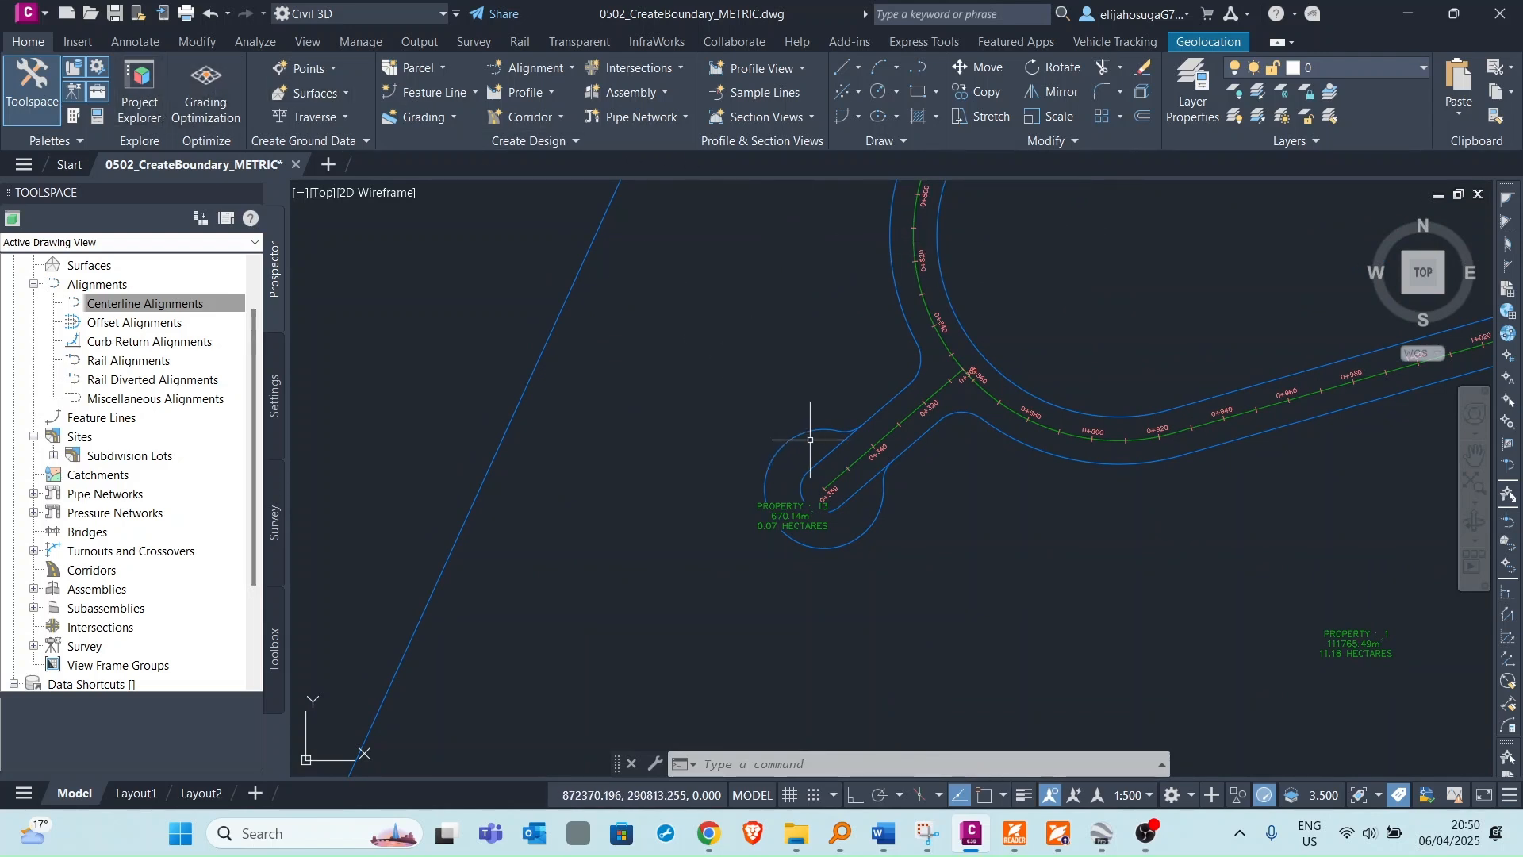
left_click(791, 514)
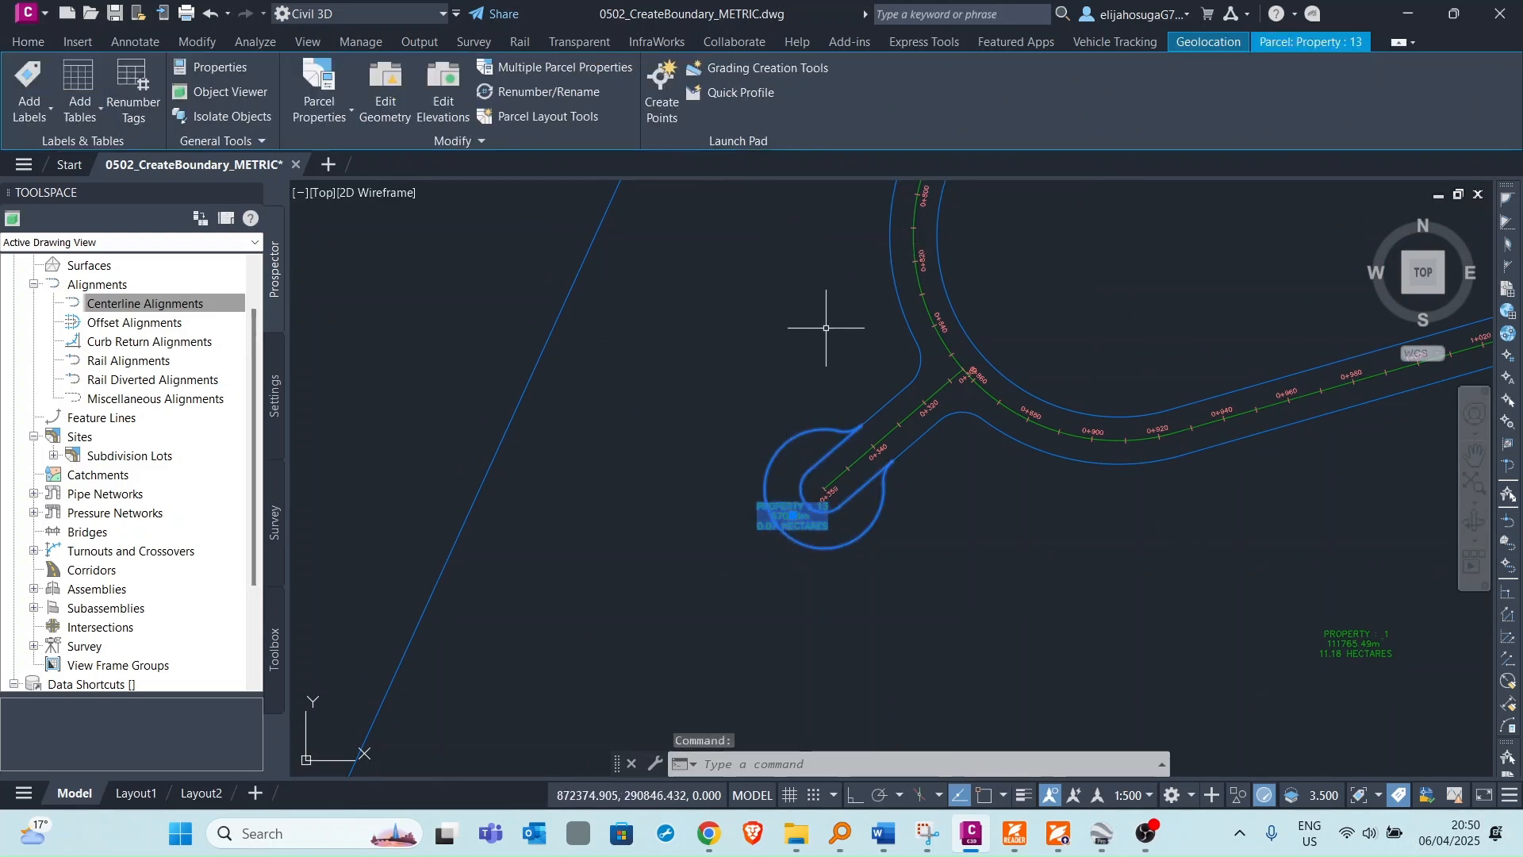
scroll(780, 262, "down", 4)
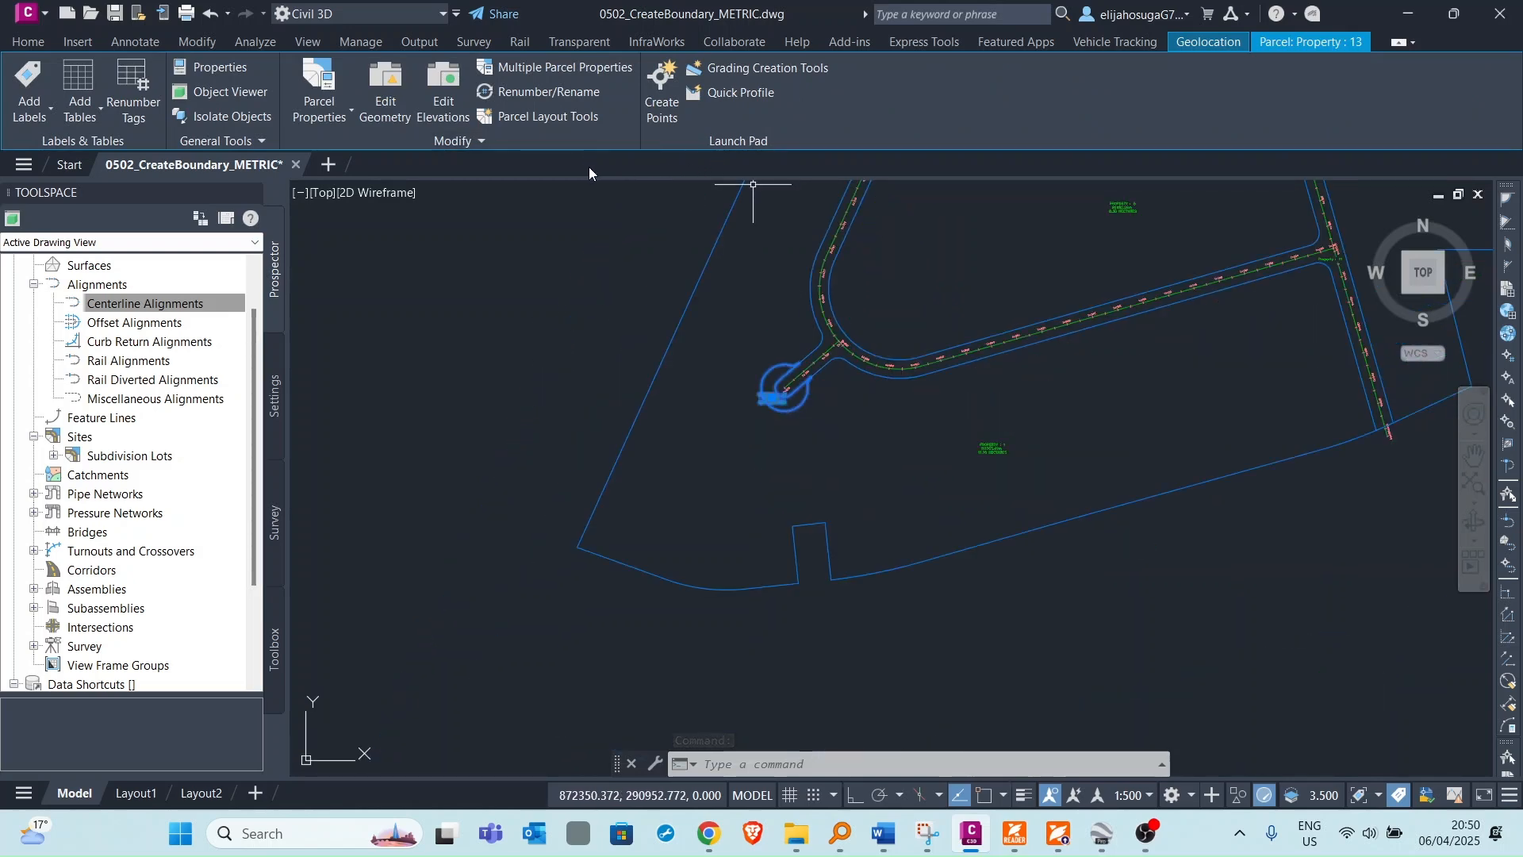
key("Escape")
Select the parcel enclosed by the roads and open Parcel Layout Tools for it.
middle_click_drag(929, 309, 867, 396)
scroll(945, 335, "down", 2)
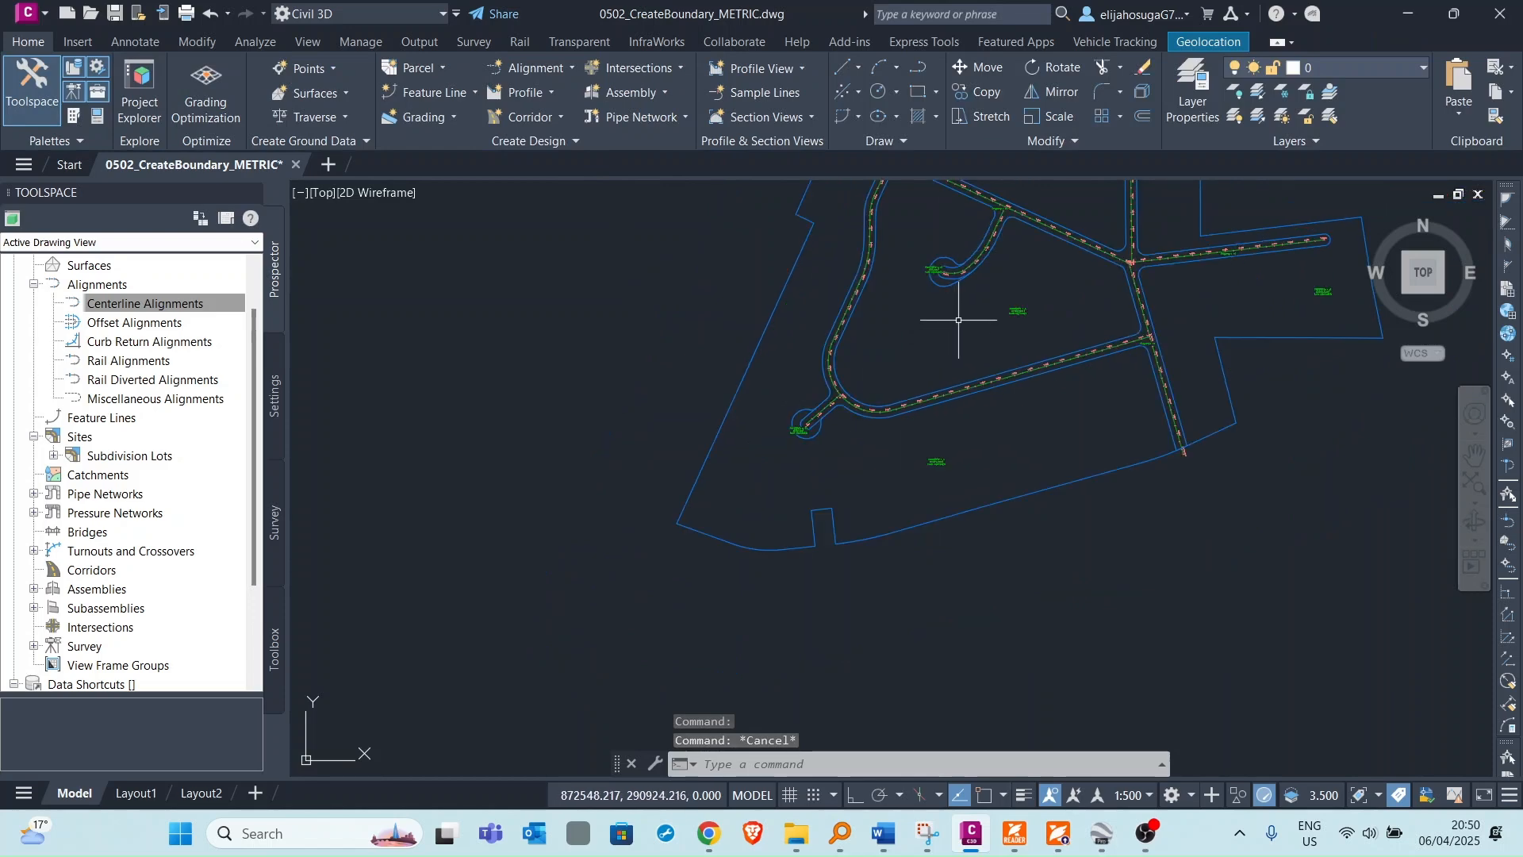
scroll(1014, 317, "up", 2)
left_click(1007, 315)
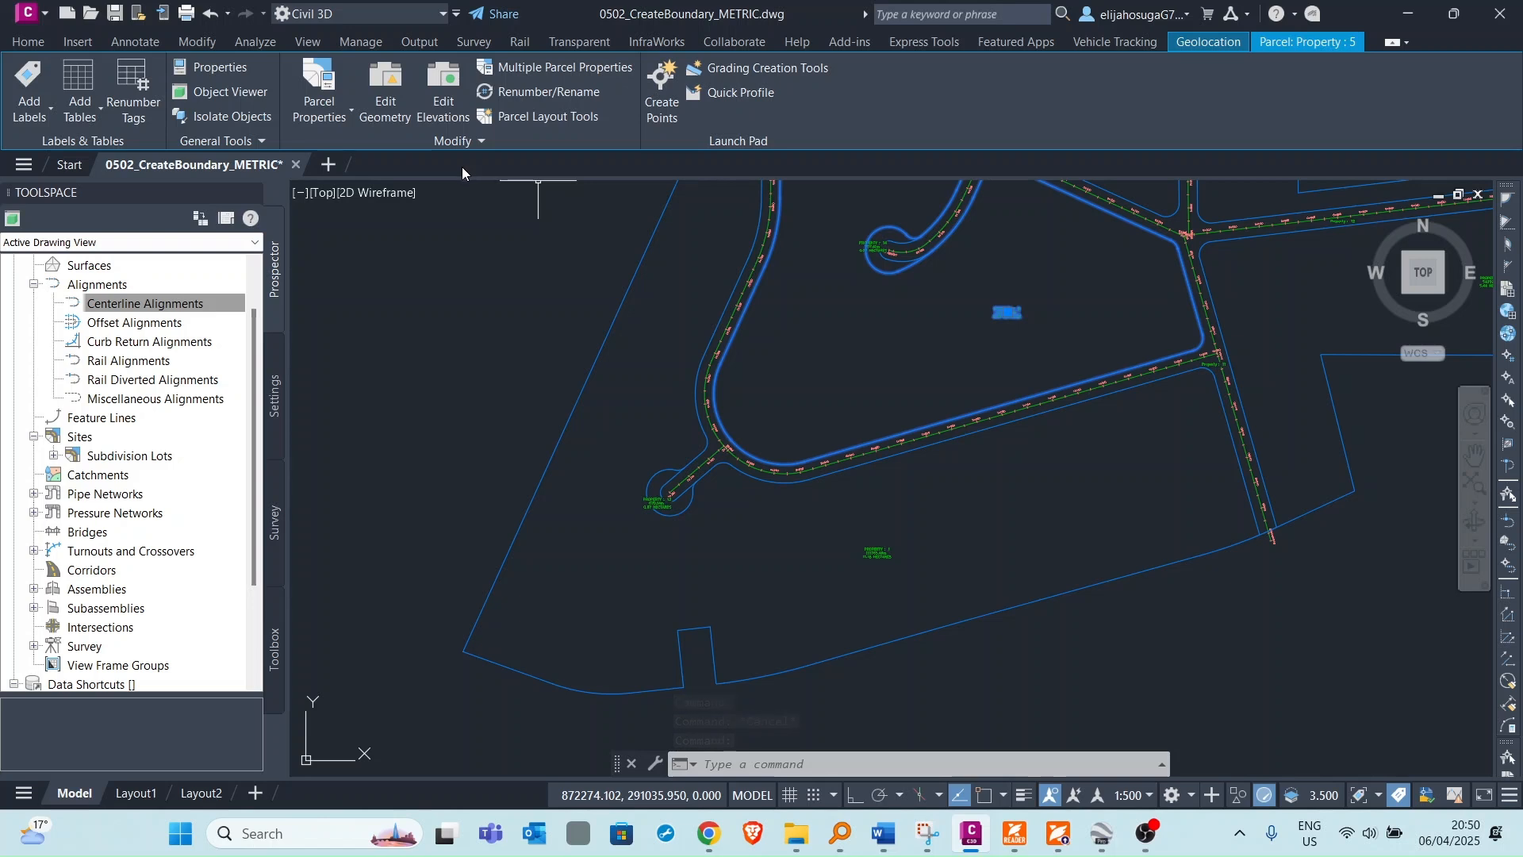
left_click(533, 118)
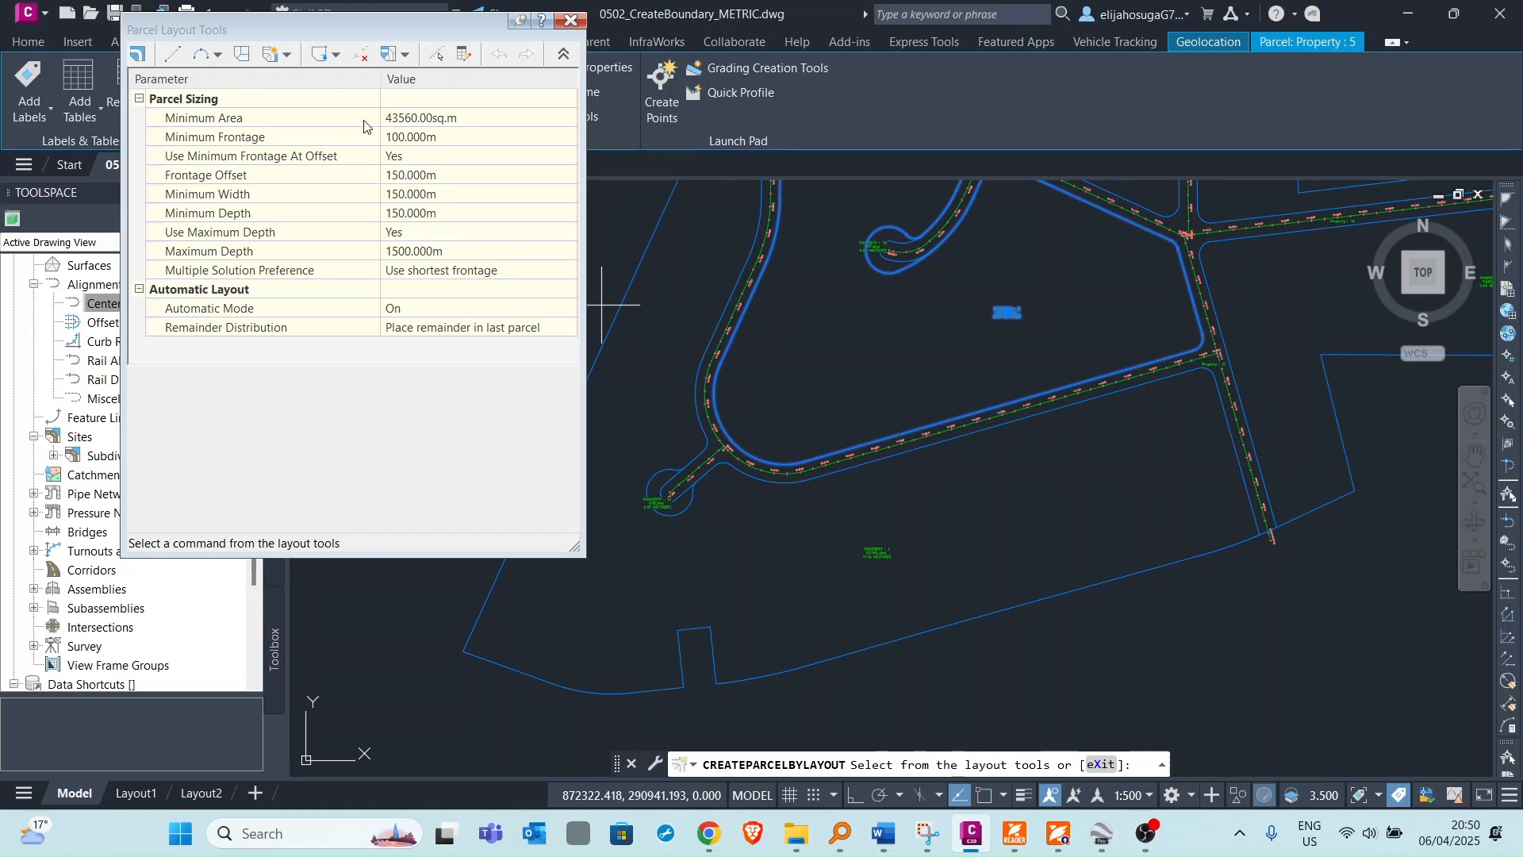
left_click_drag(363, 24, 276, 201)
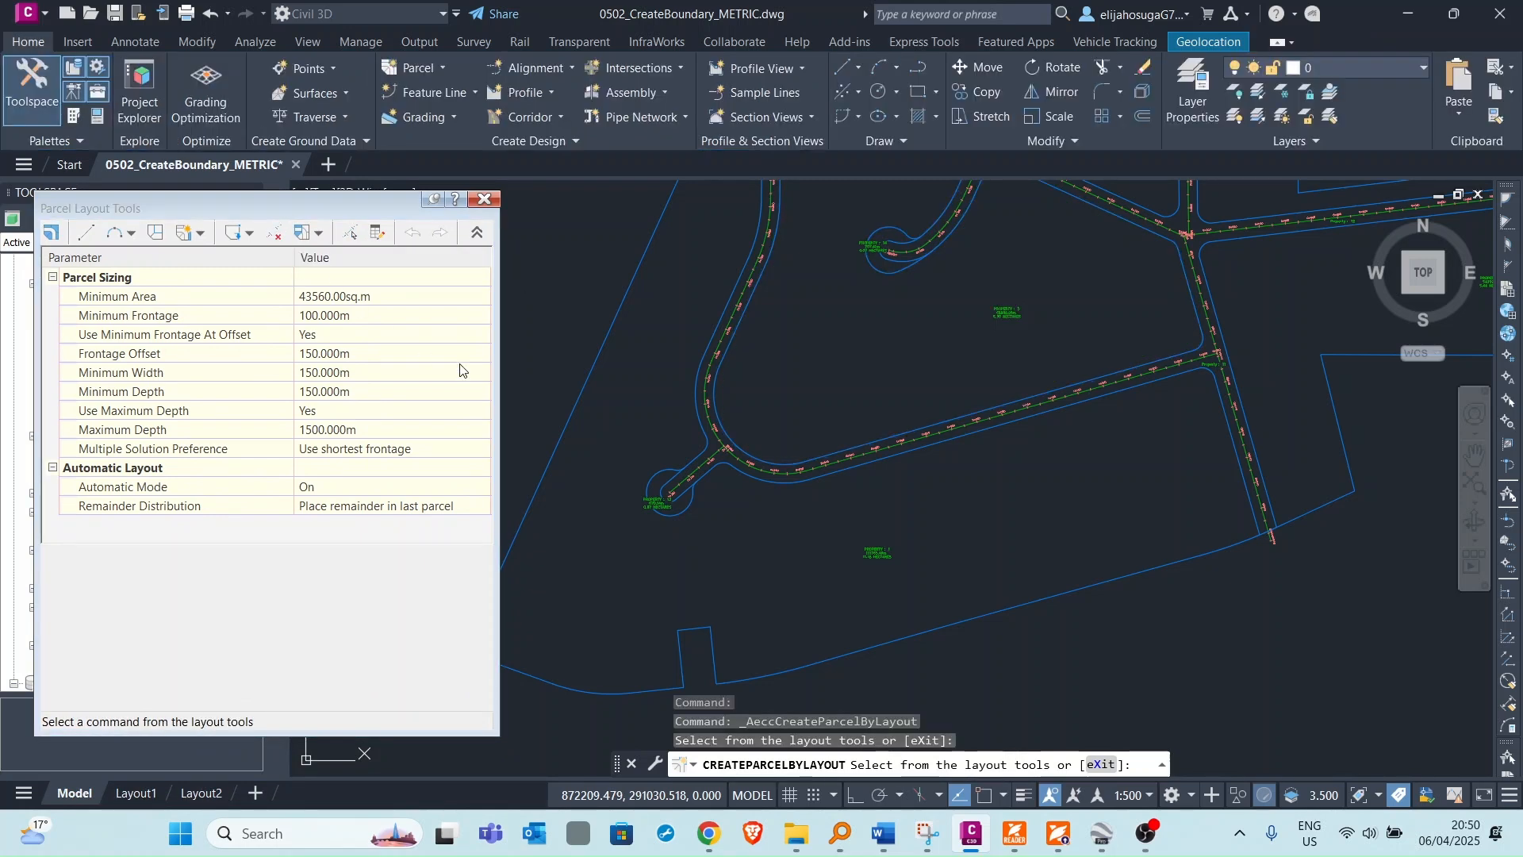
Open the Parcel Layout Tools from the parcel creation tools.
scroll(692, 515, "up", 5)
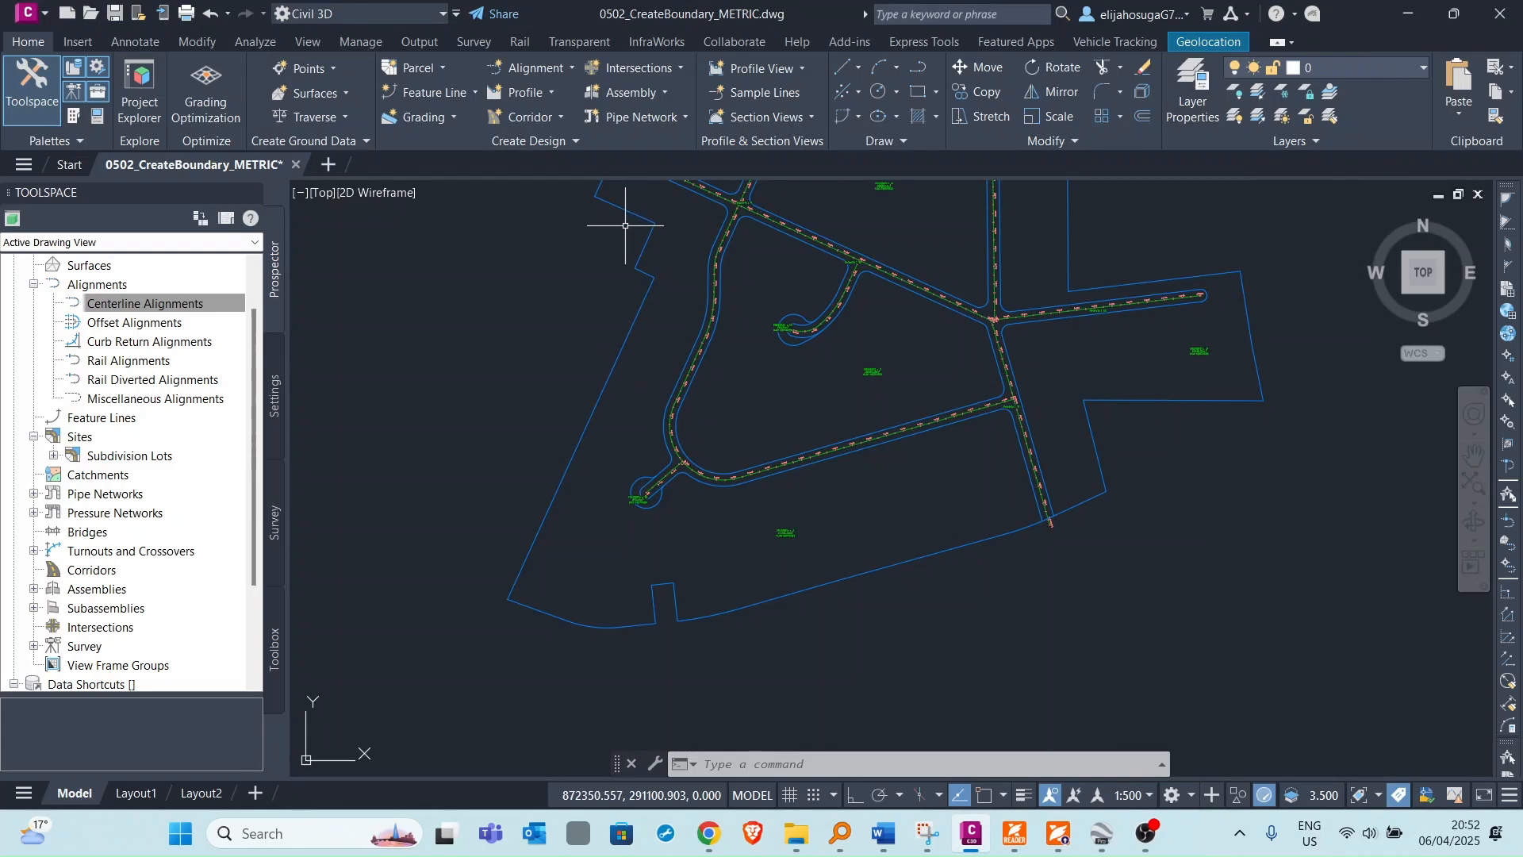
scroll(652, 488, "up", 3)
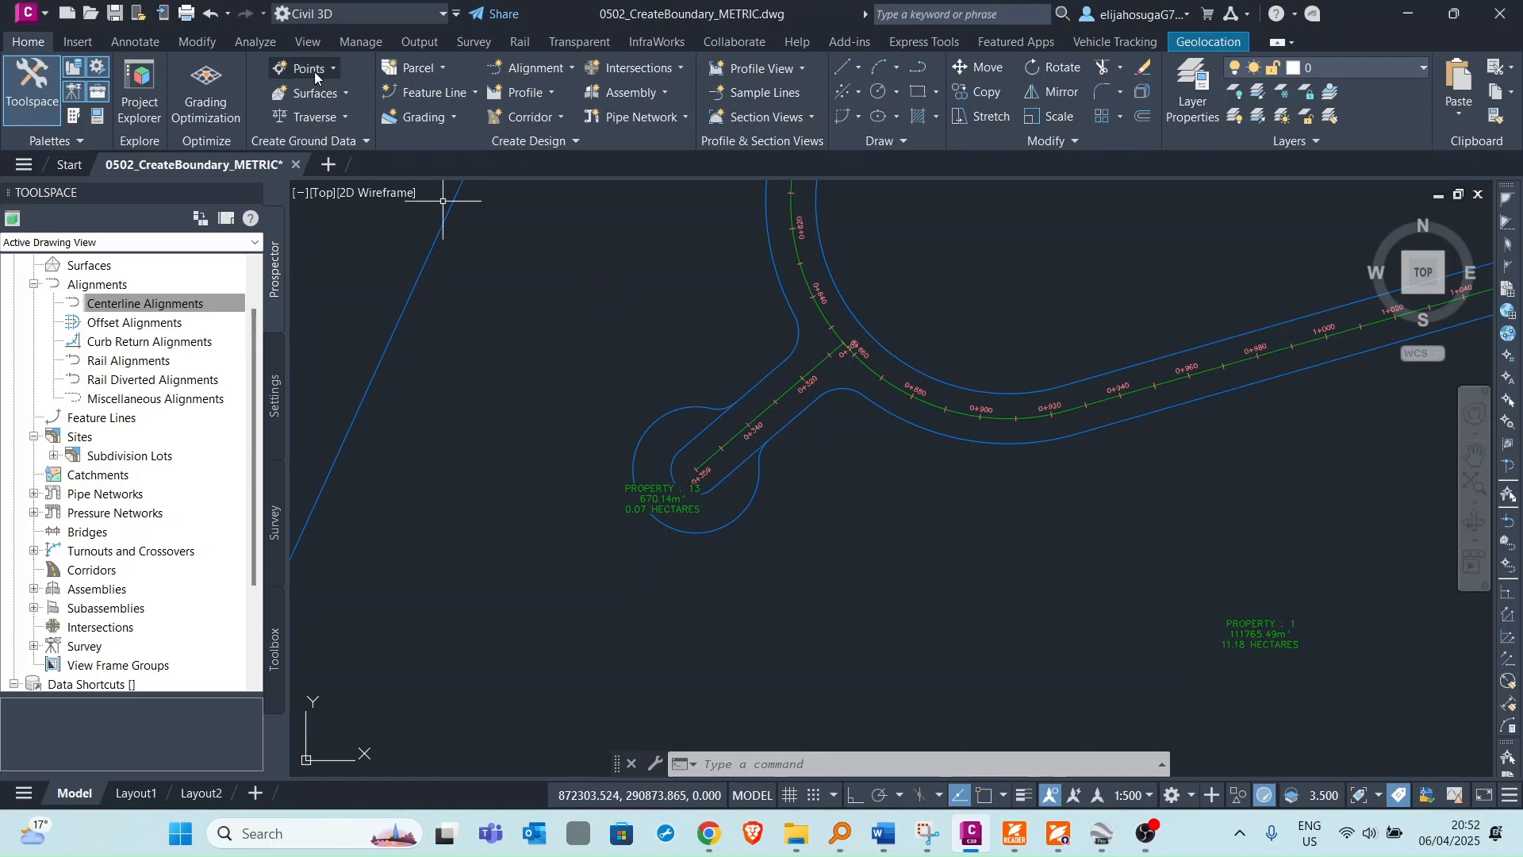
left_click(429, 68)
left_click(441, 104)
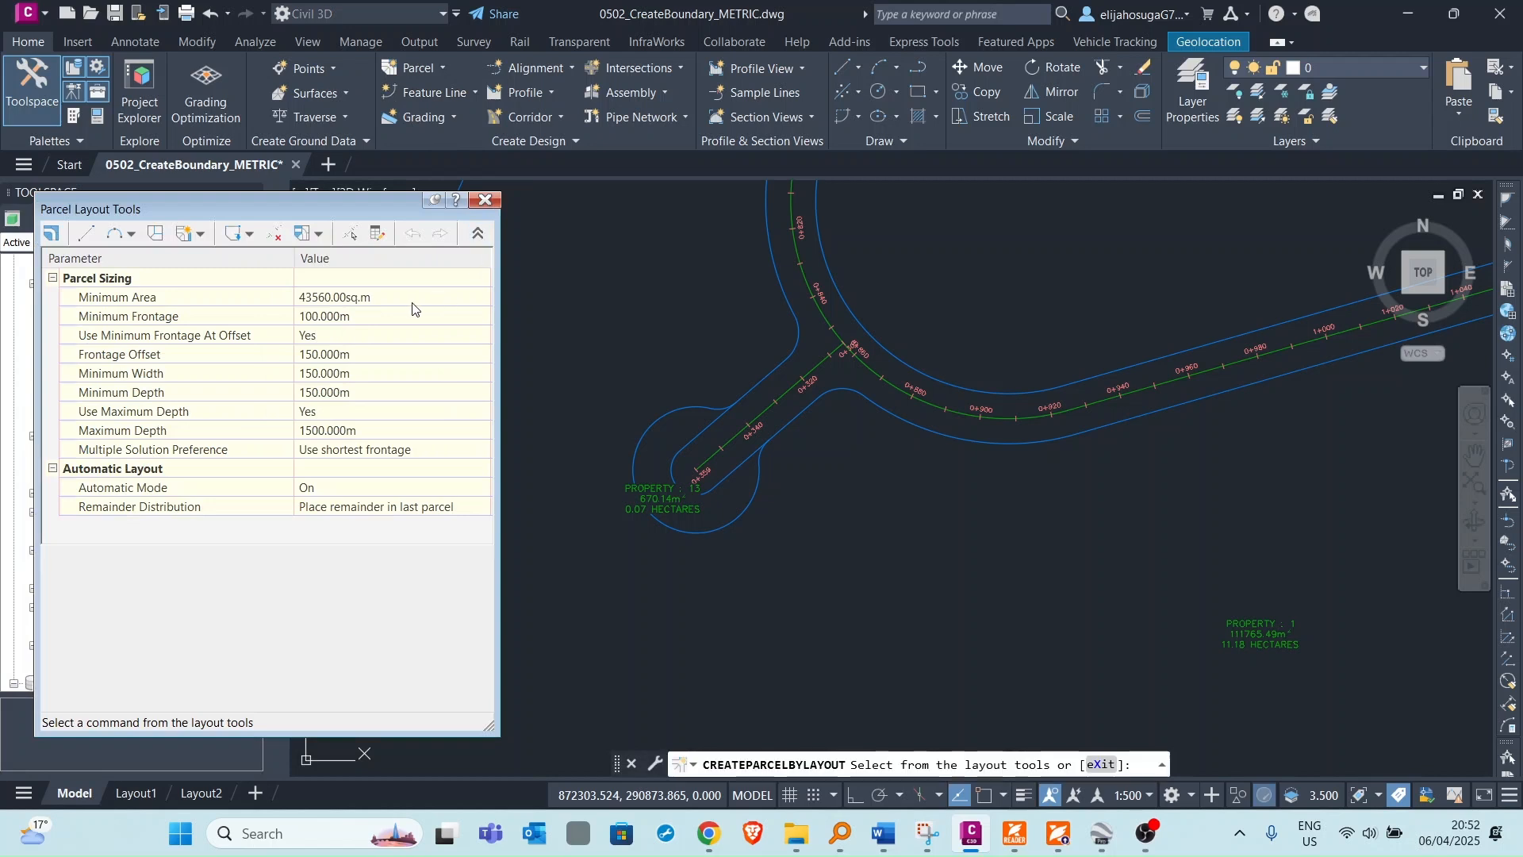
Delete the segments closing off both cul-de-sac parcels with the Delete Sub-entity tool, then exit the layout tools.
left_click(275, 238)
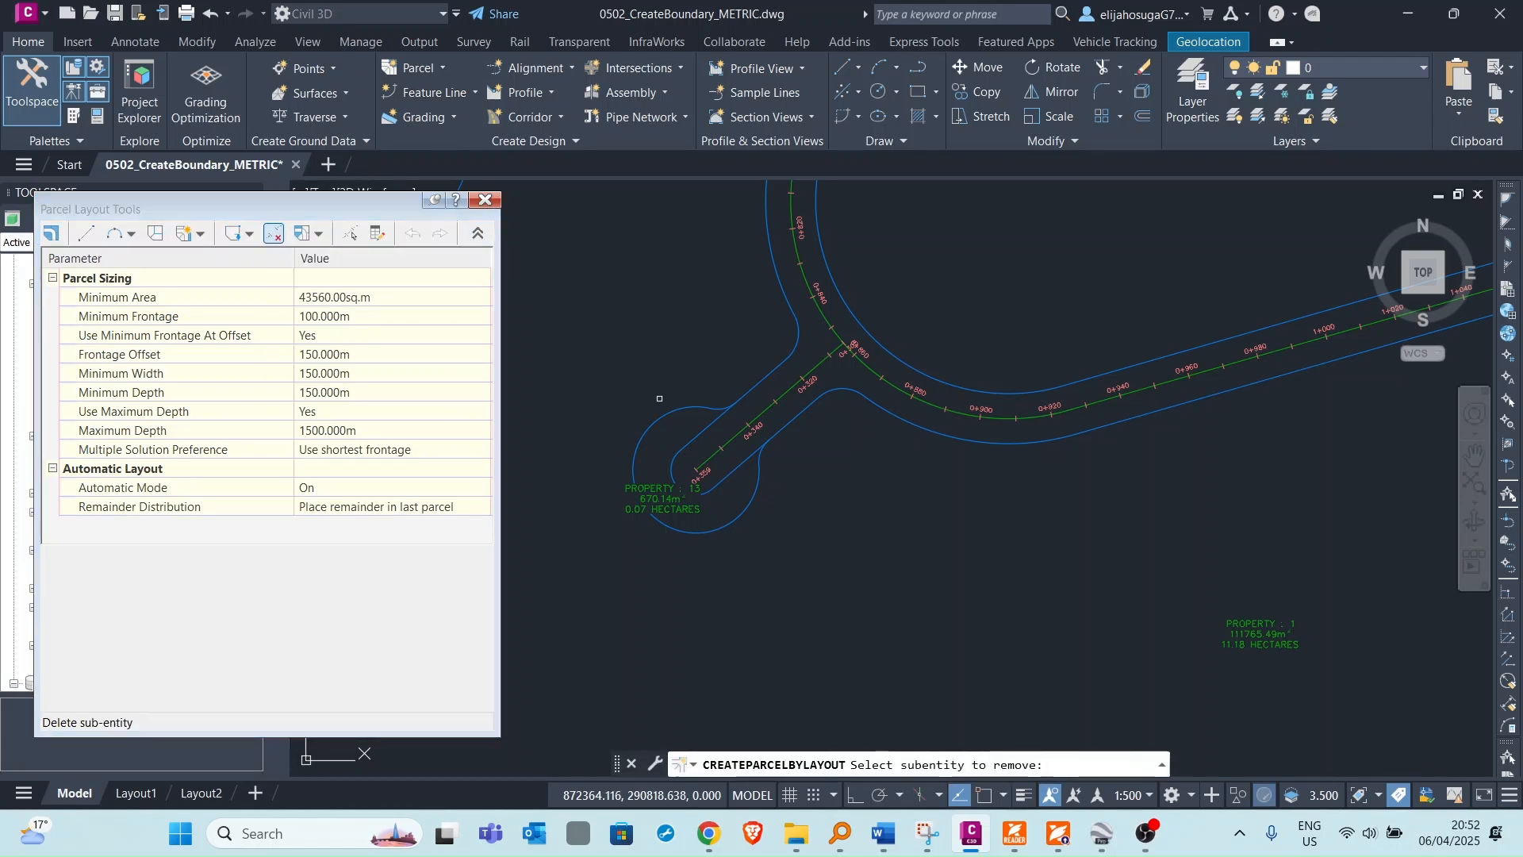
left_click(697, 436)
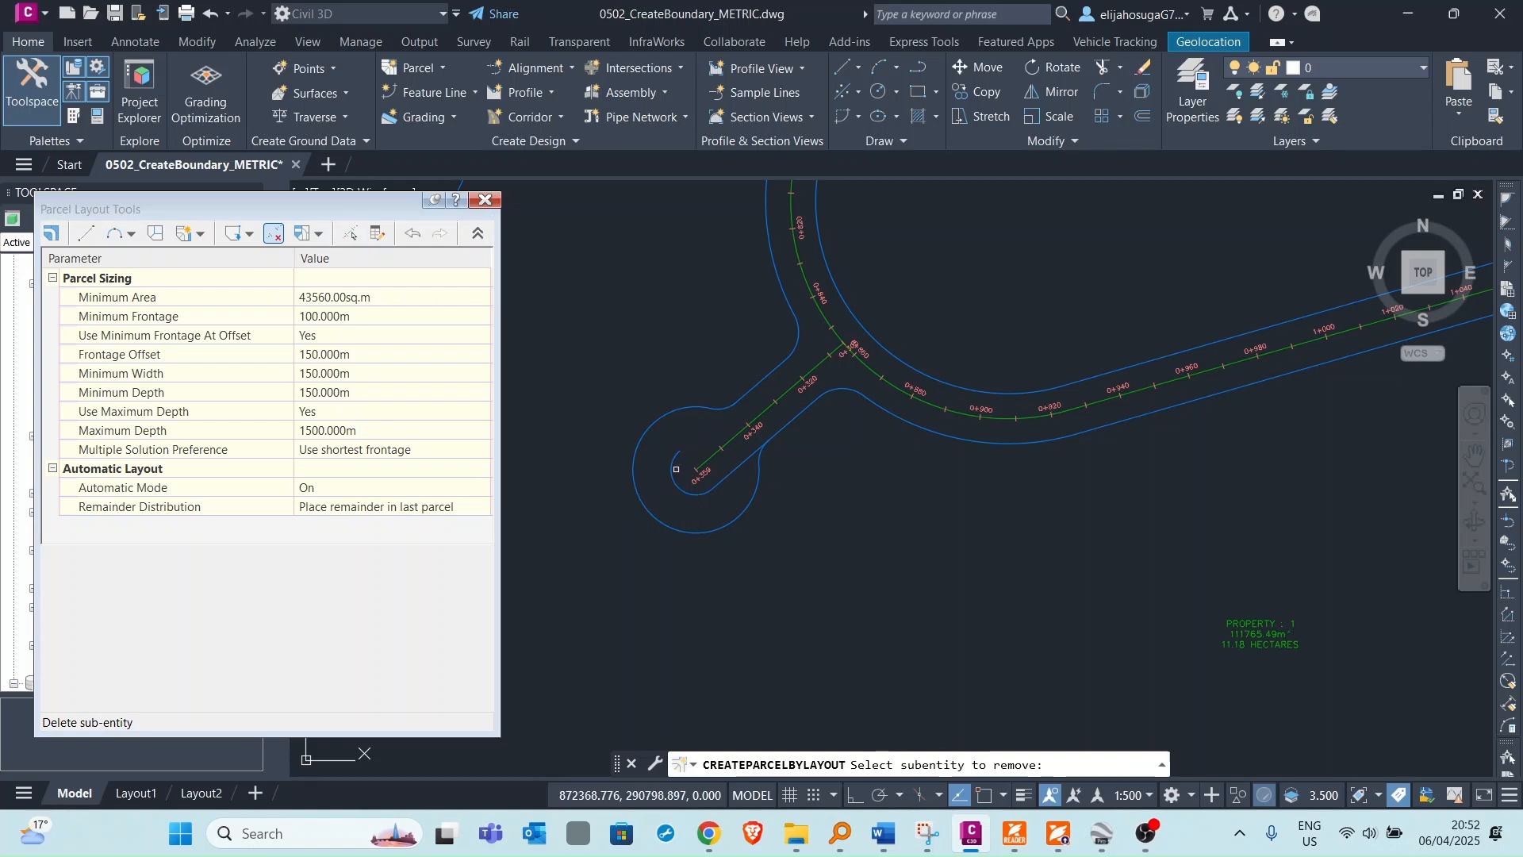
left_click(675, 473)
scroll(732, 488, "down", 5)
scroll(877, 337, "up", 5)
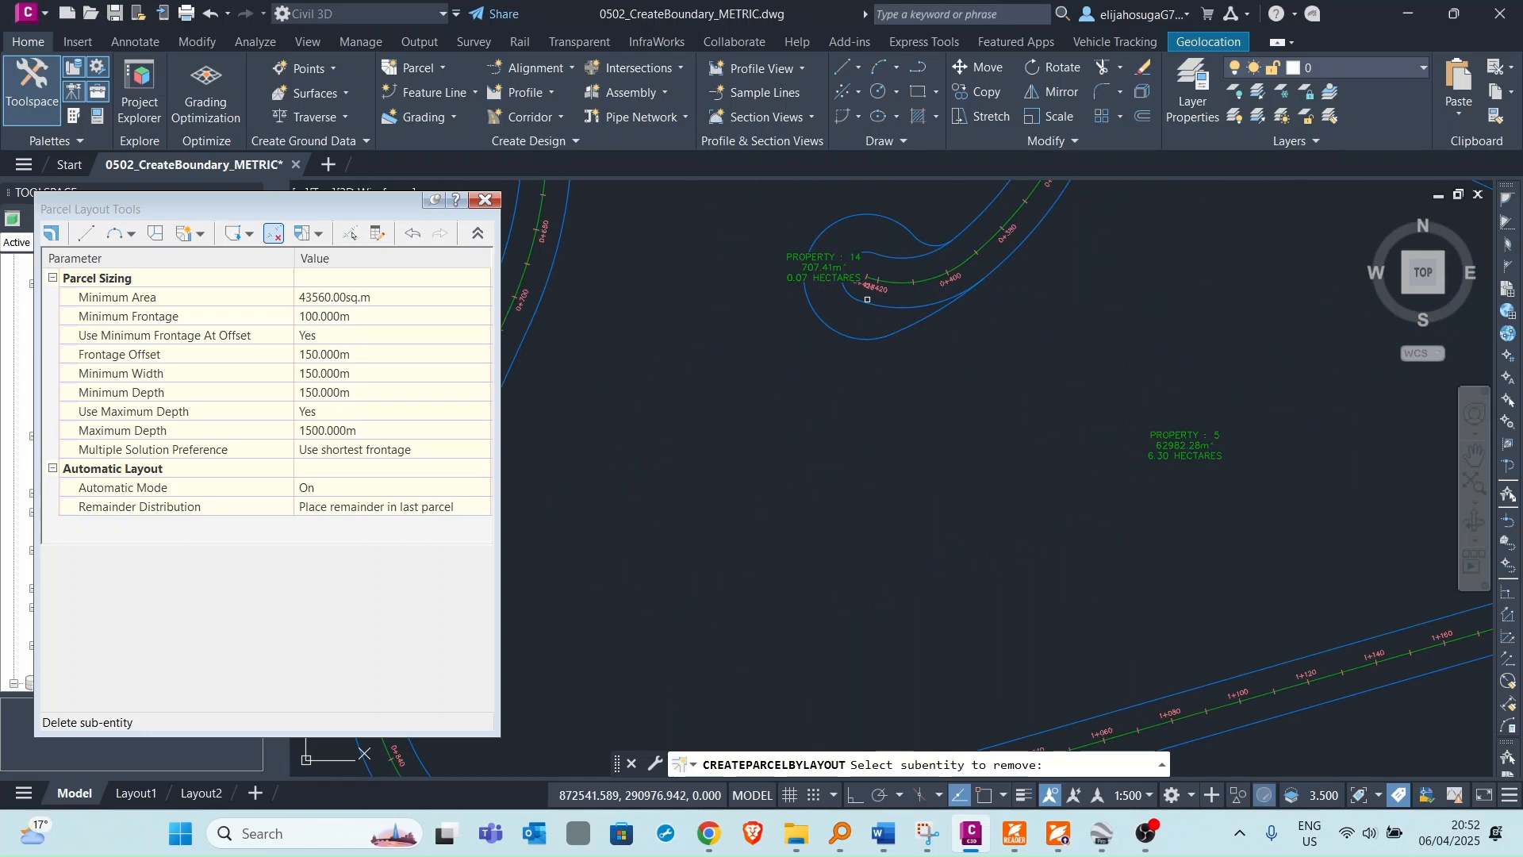
left_click(889, 256)
scroll(868, 310, "down", 7)
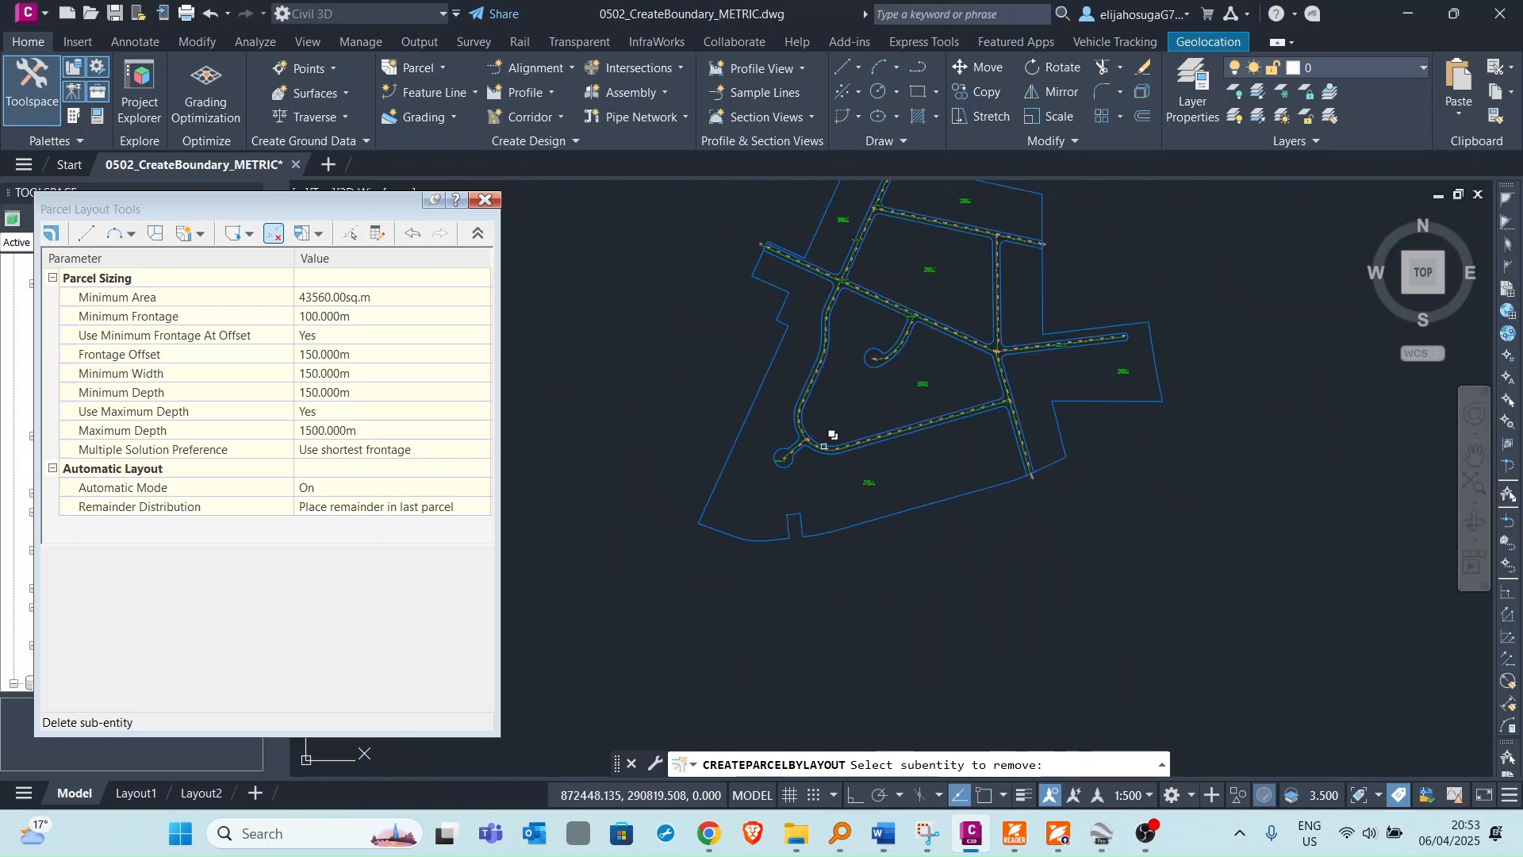
key("Escape")
scroll(844, 319, "down", 6)
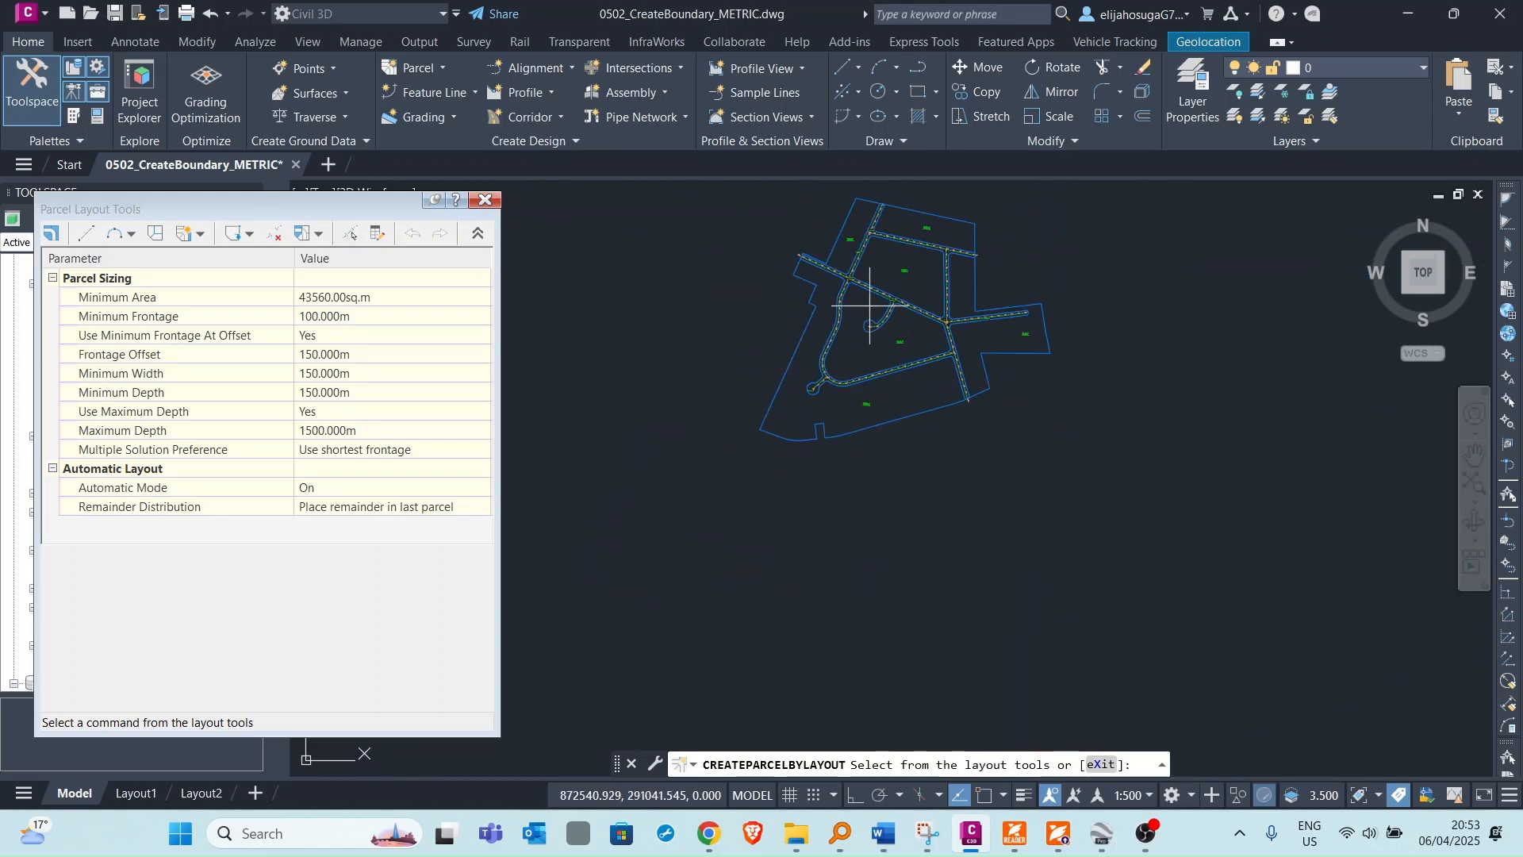
key("Escape")
Zoom around the site to examine the road and lot parcels after removing the cul-de-sac segments.
scroll(802, 366, "down", 7)
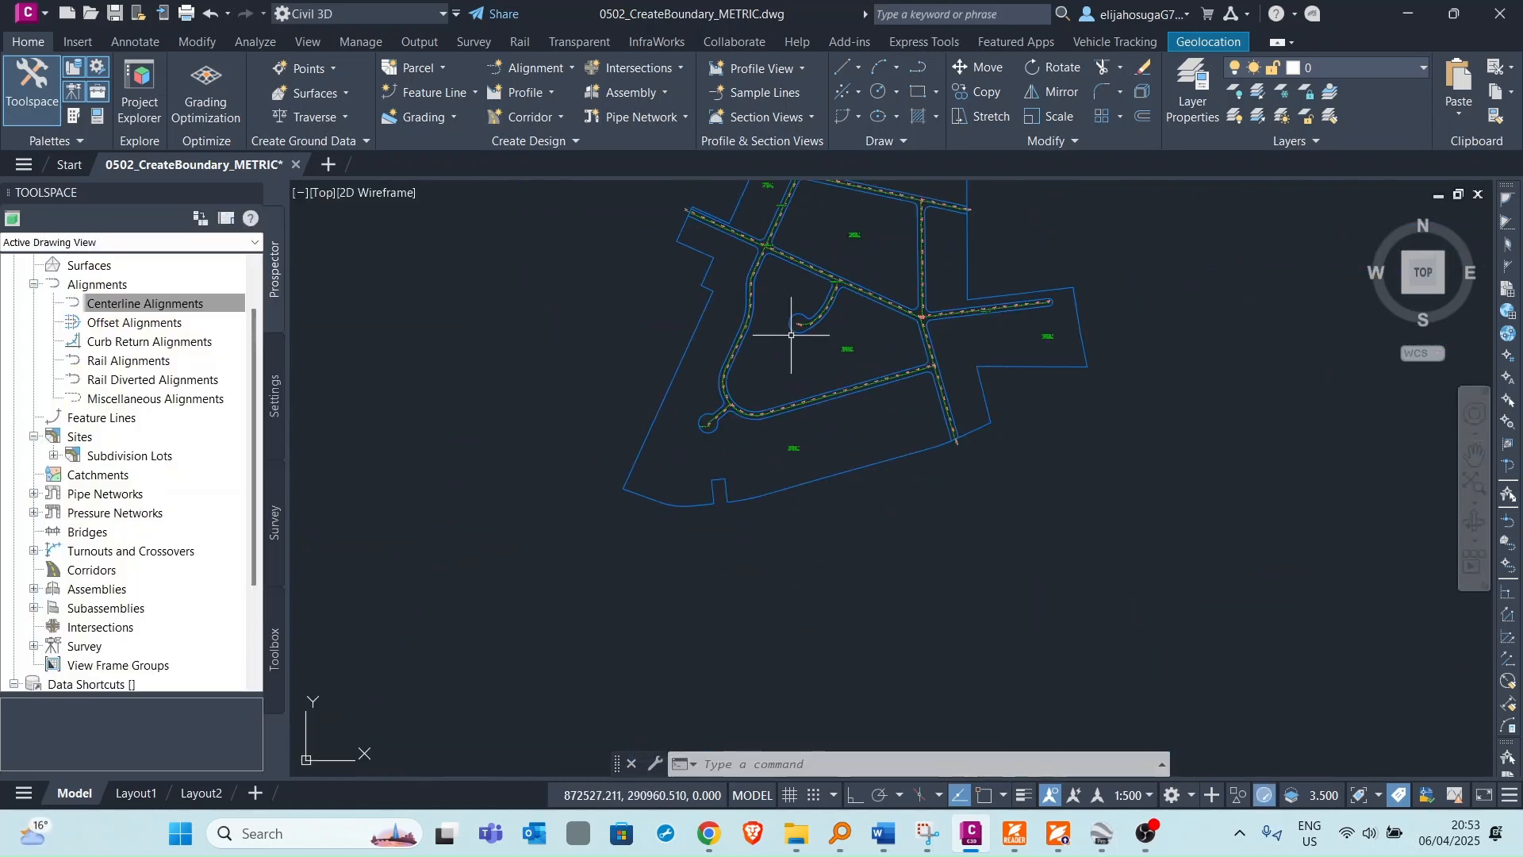
scroll(804, 369, "up", 7)
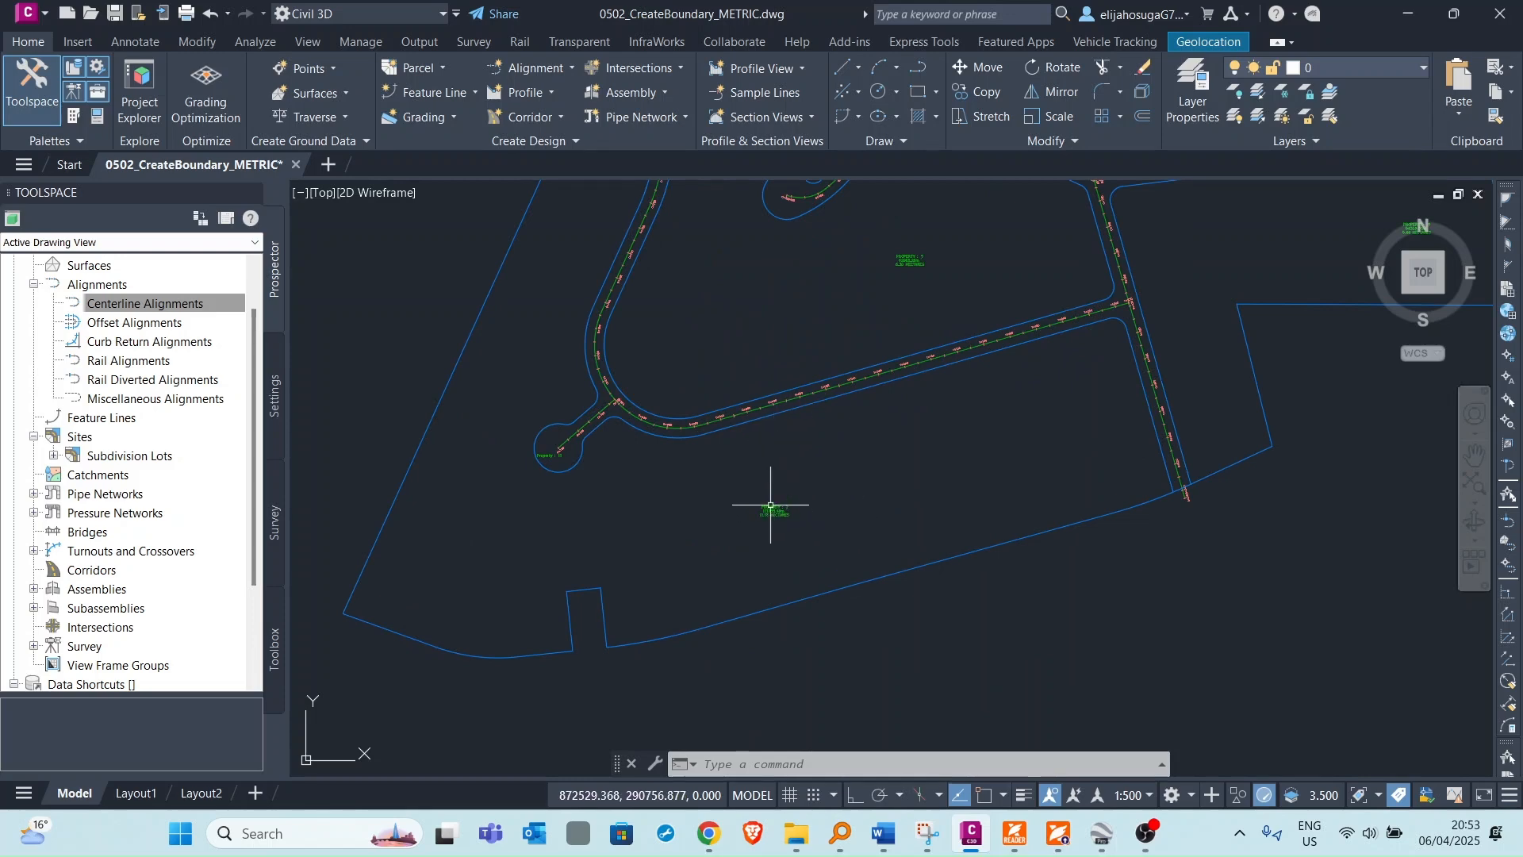
scroll(764, 510, "down", 3)
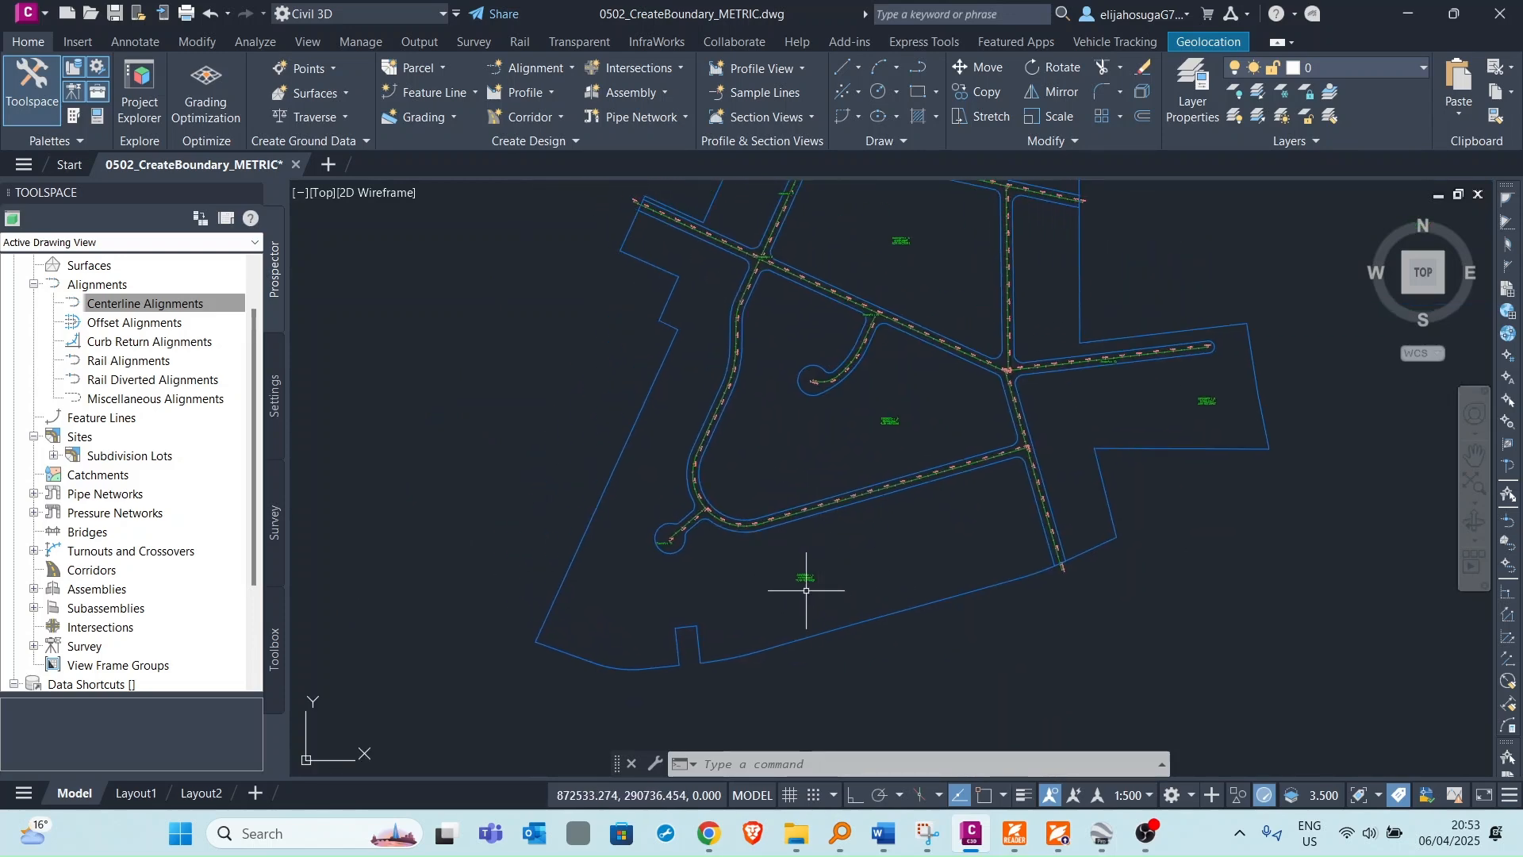
scroll(798, 581, "up", 6)
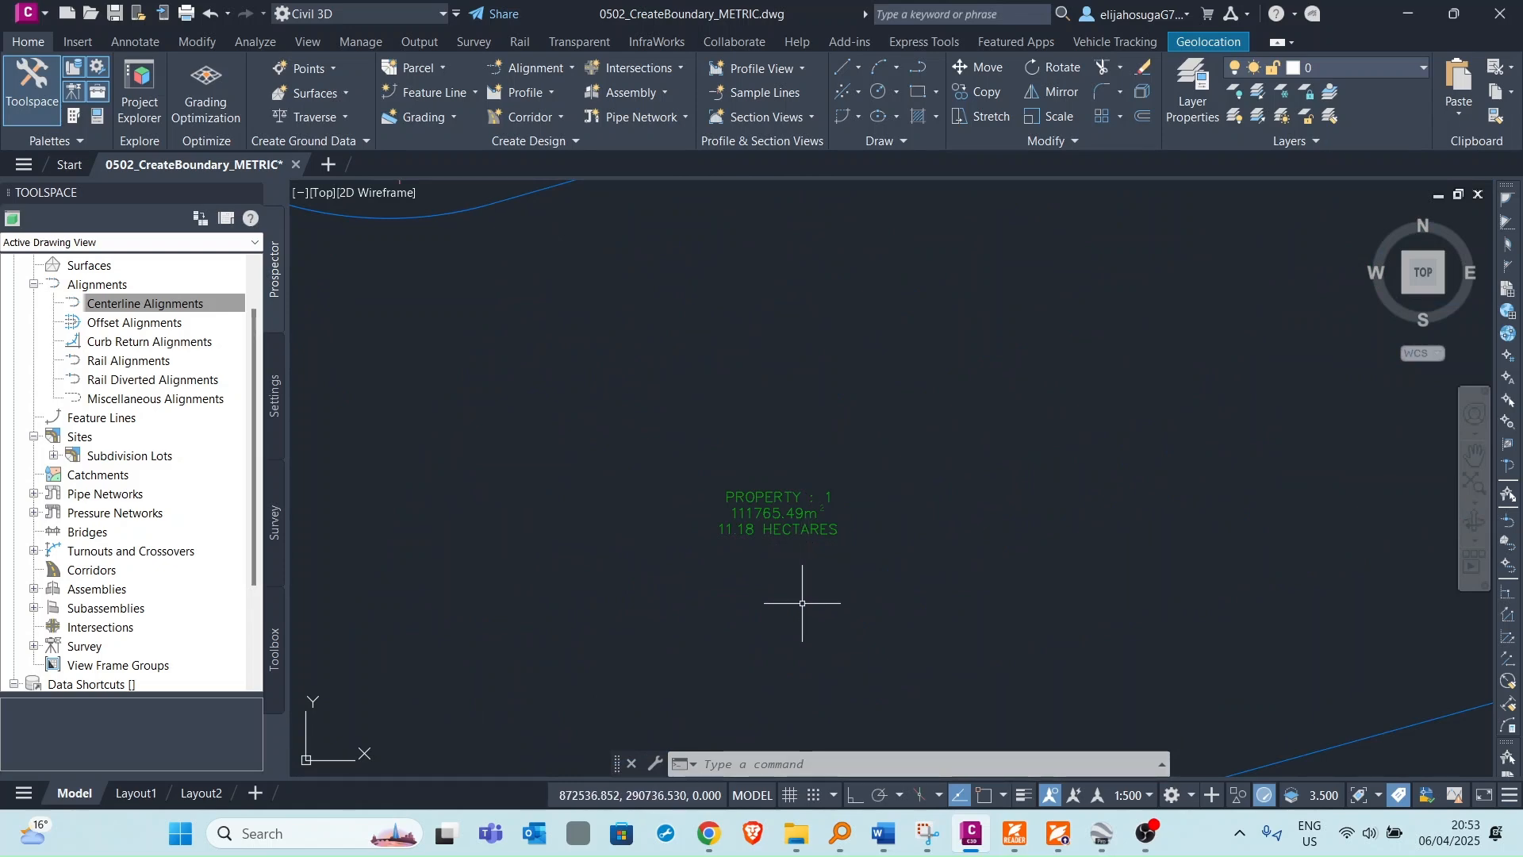
scroll(771, 446, "down", 5)
scroll(771, 445, "down", 4)
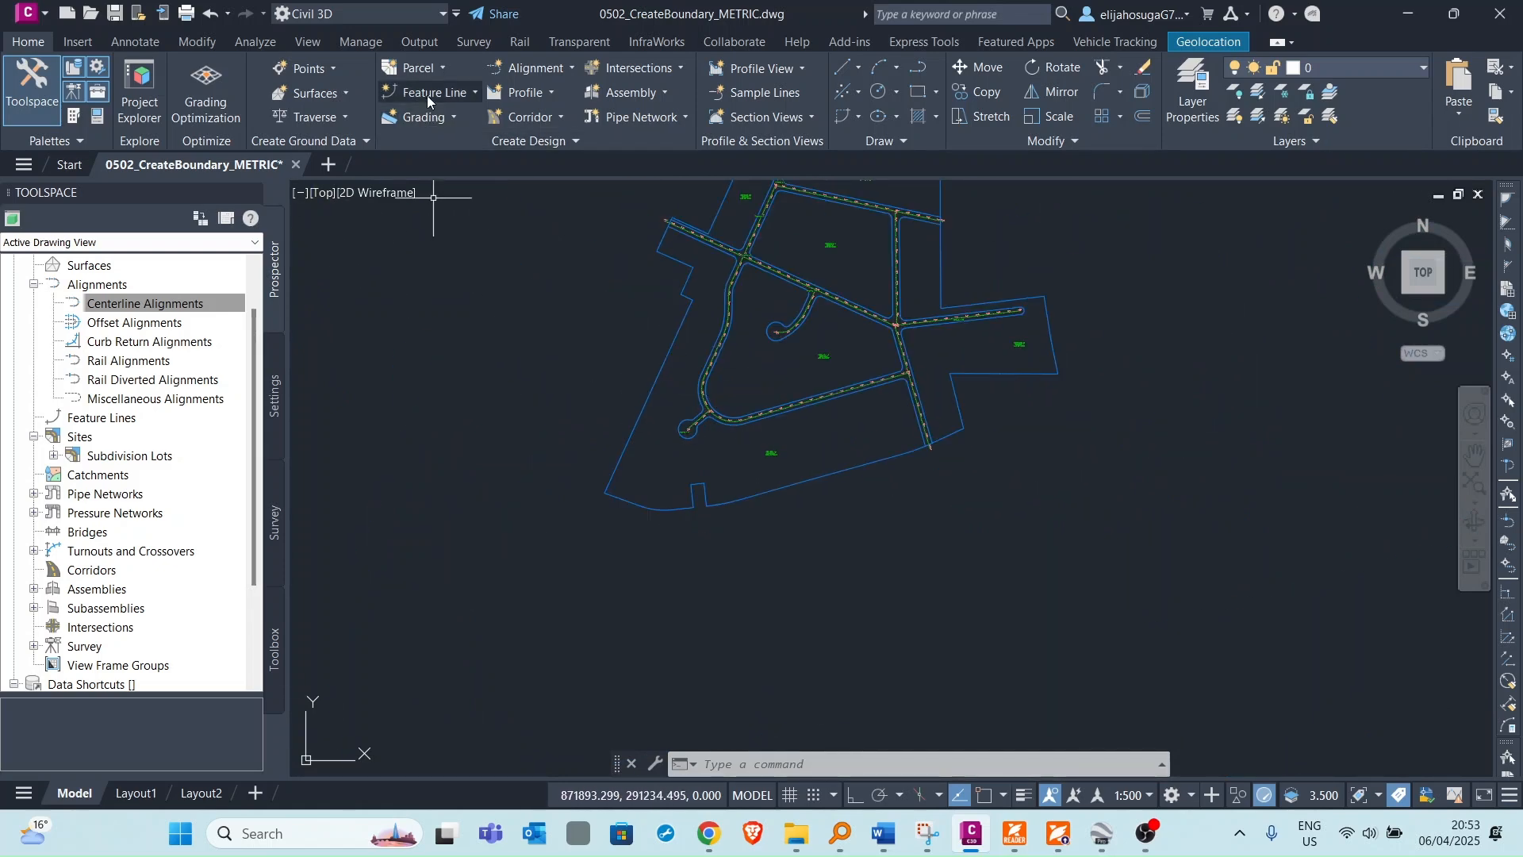
Reopen the Parcel Layout Tools from the parcel creation tools and expand its parameter panel.
left_click(419, 74)
left_click(468, 96)
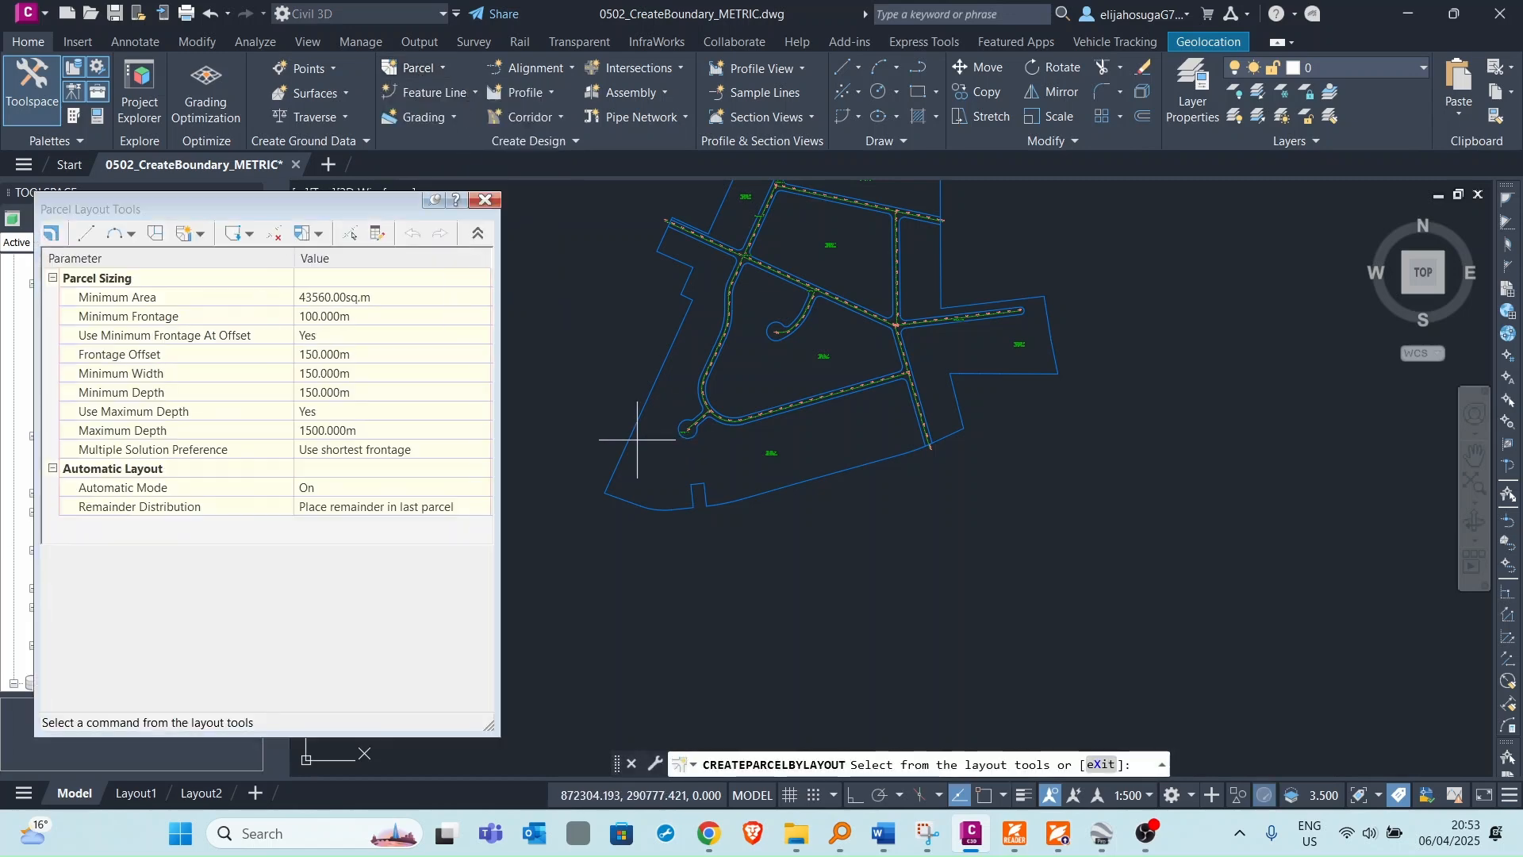
left_click(478, 234)
left_click(478, 234)
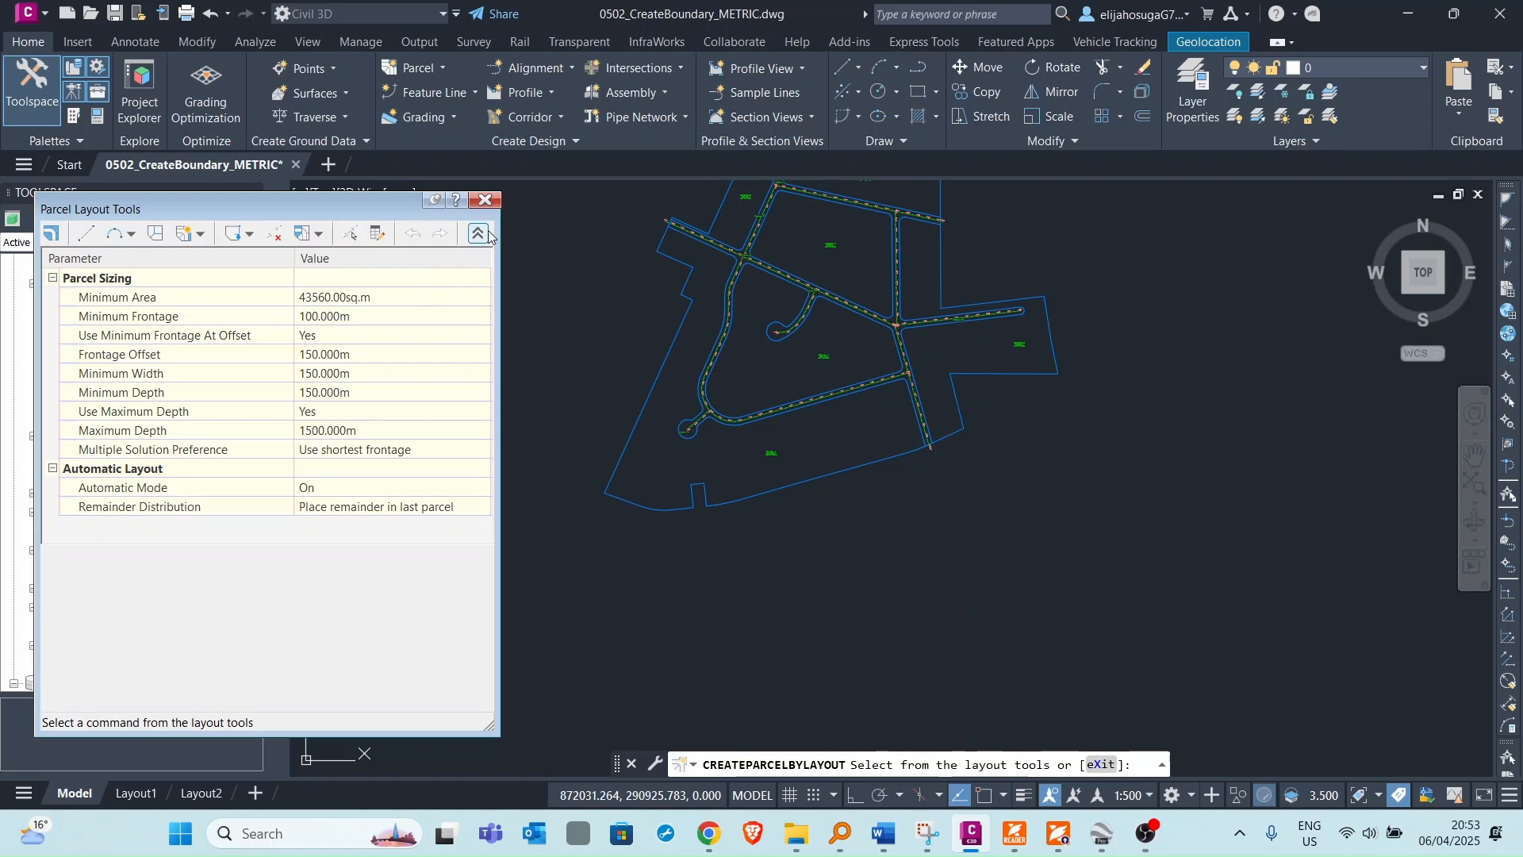
Set the layout's Minimum Area to 1000 sq.m and Minimum Frontage to 50 m.
left_click(309, 297)
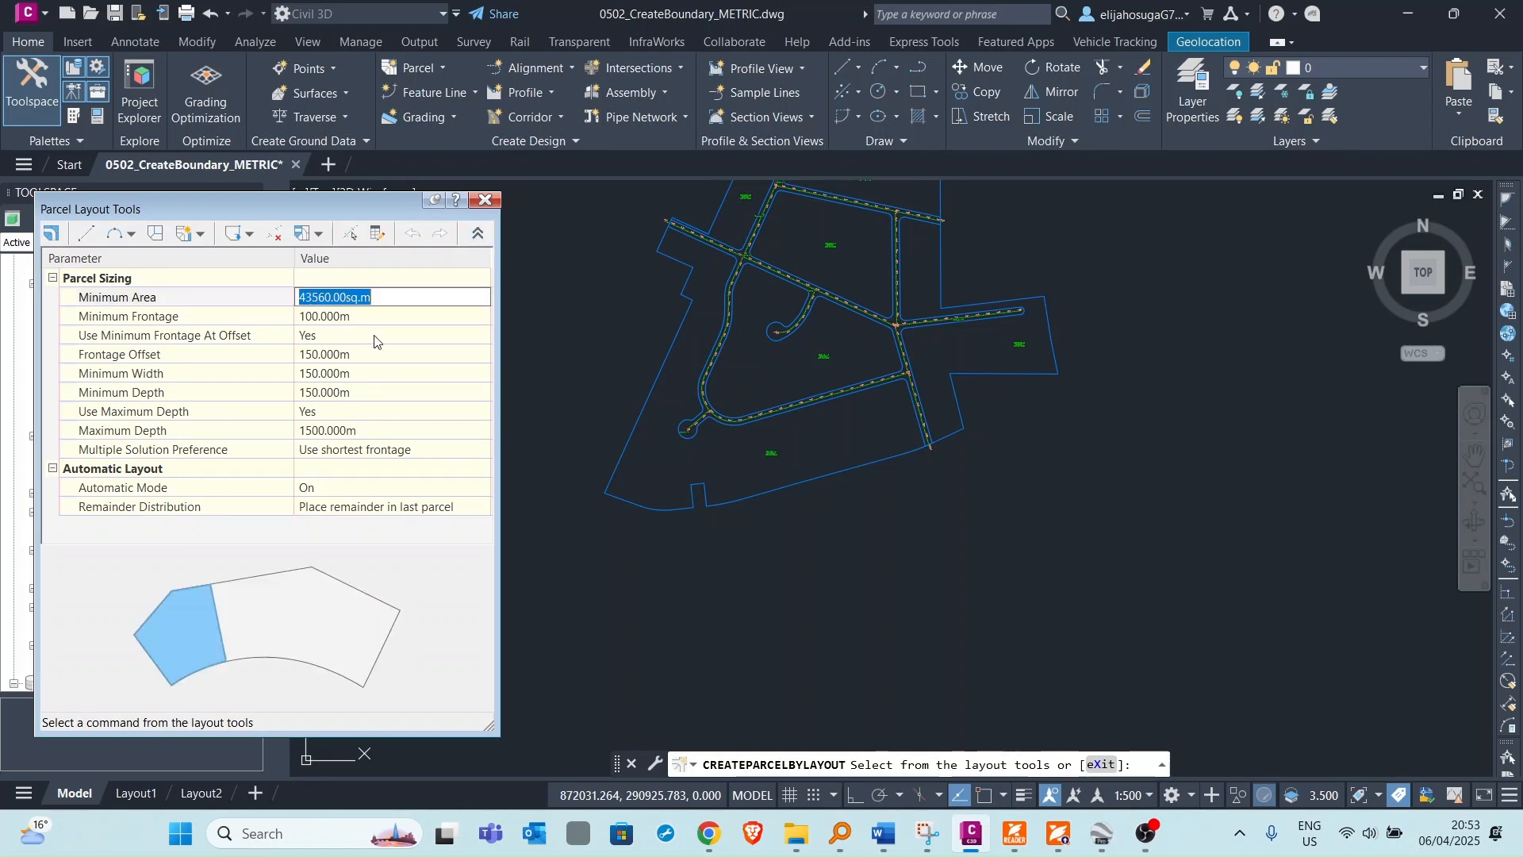
type("1000")
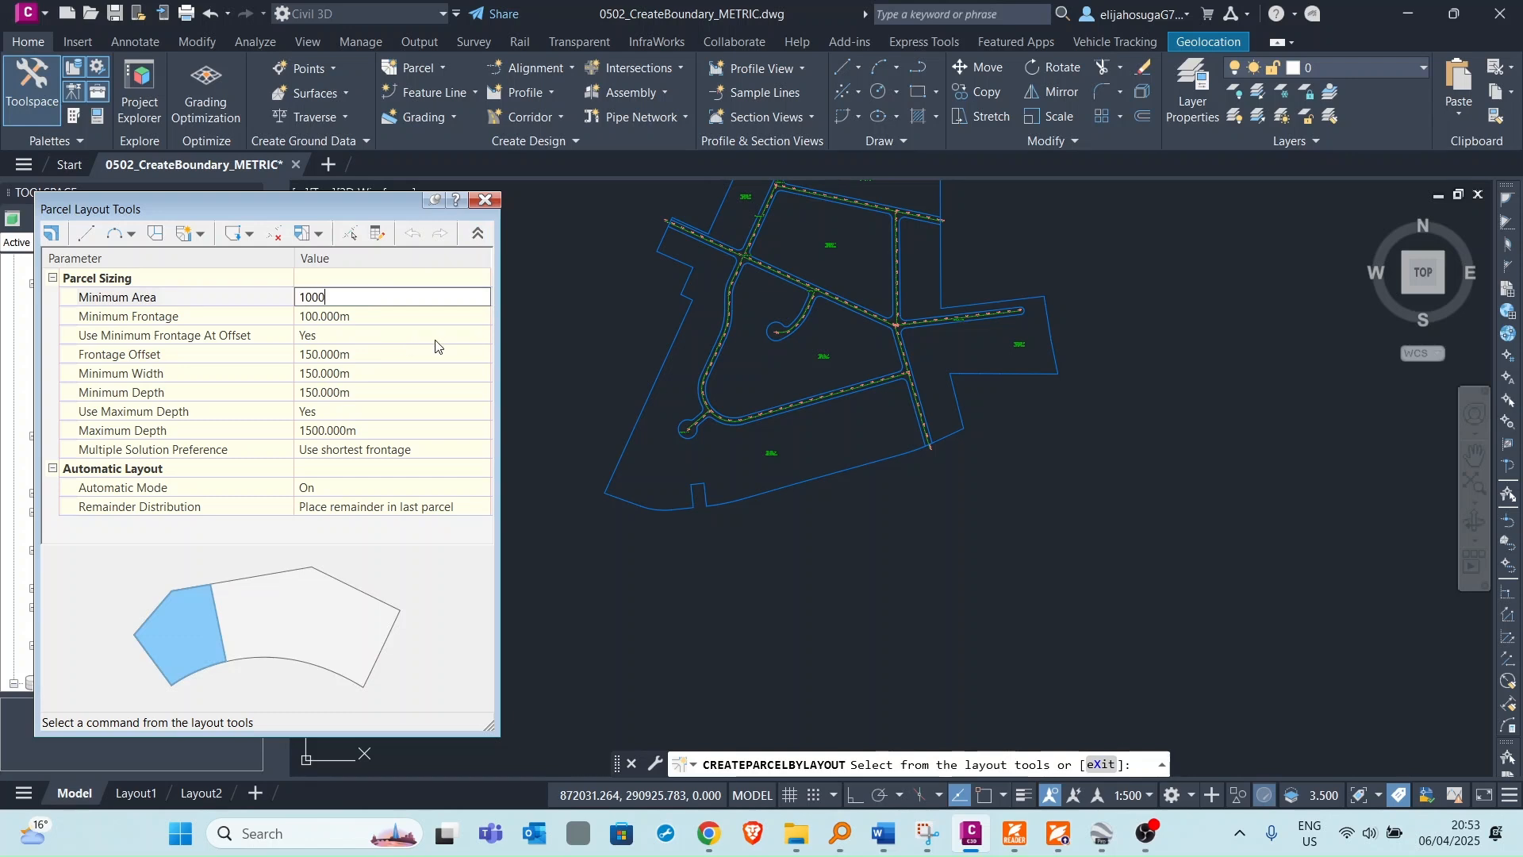
key("Return")
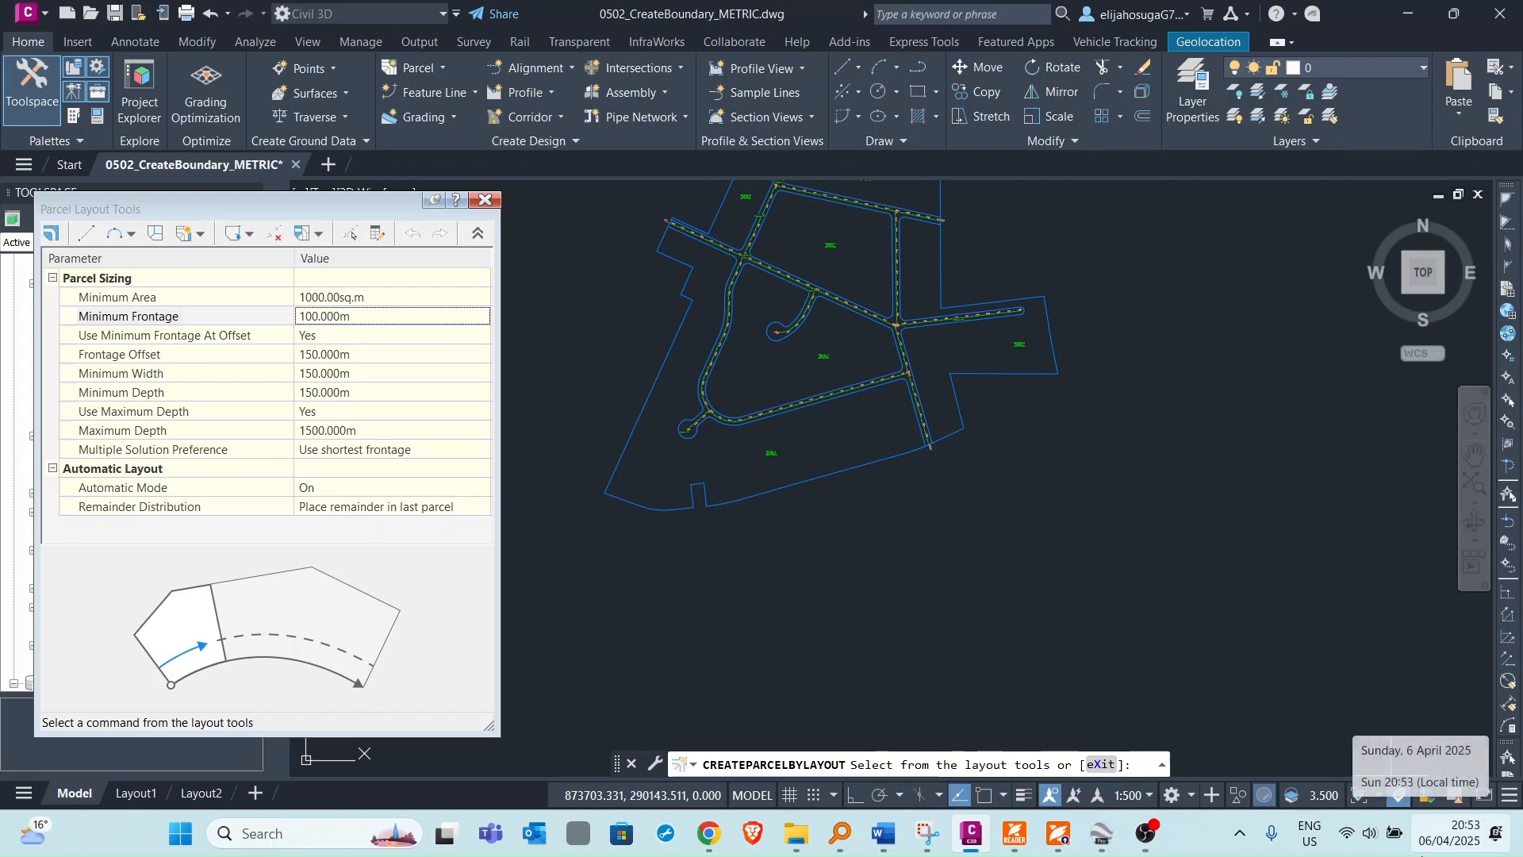
type("5")
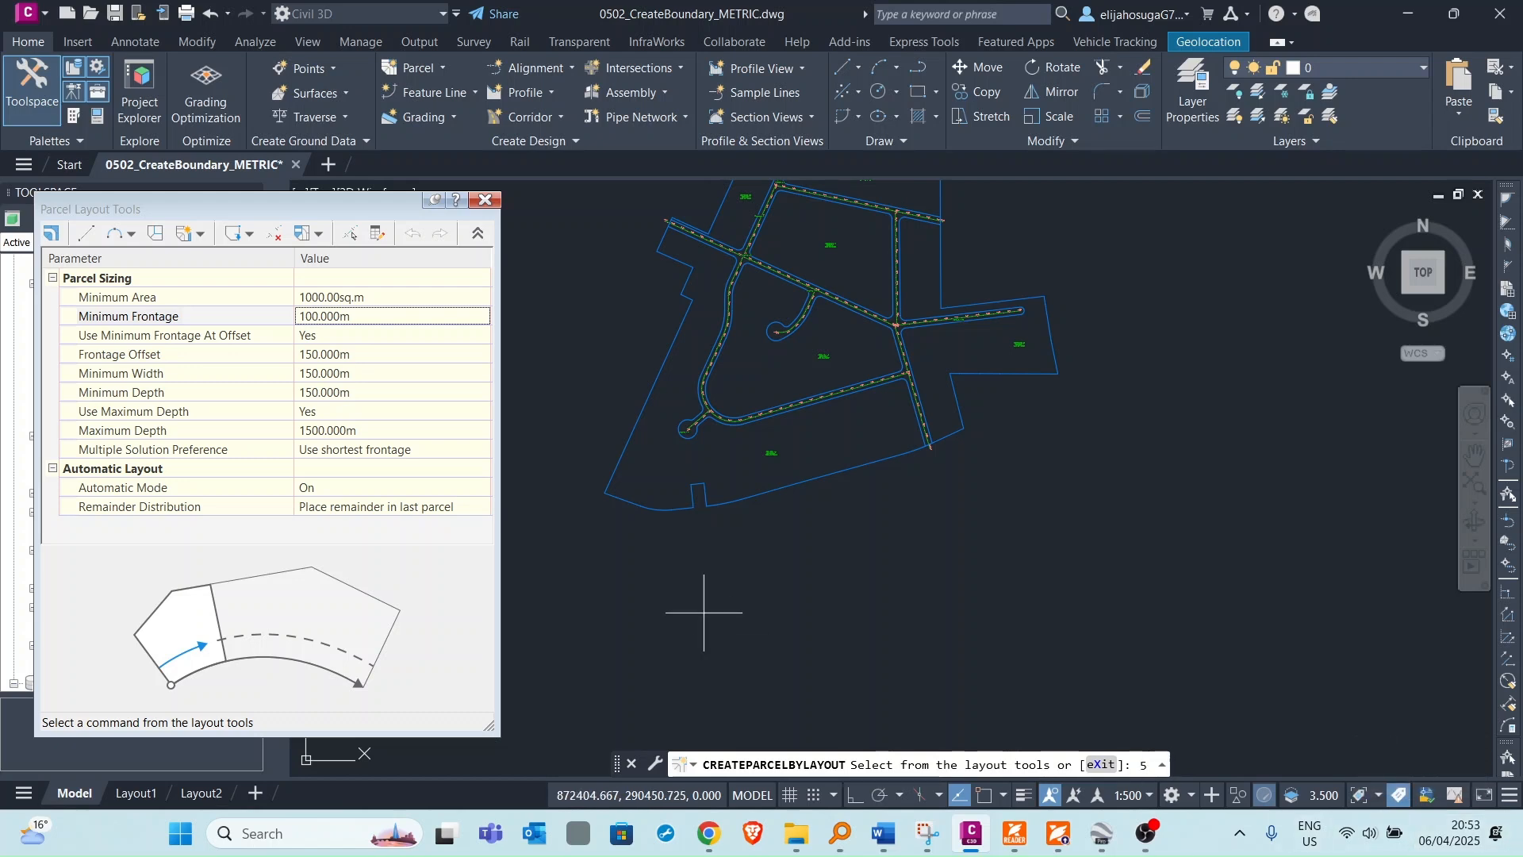
left_click(355, 316)
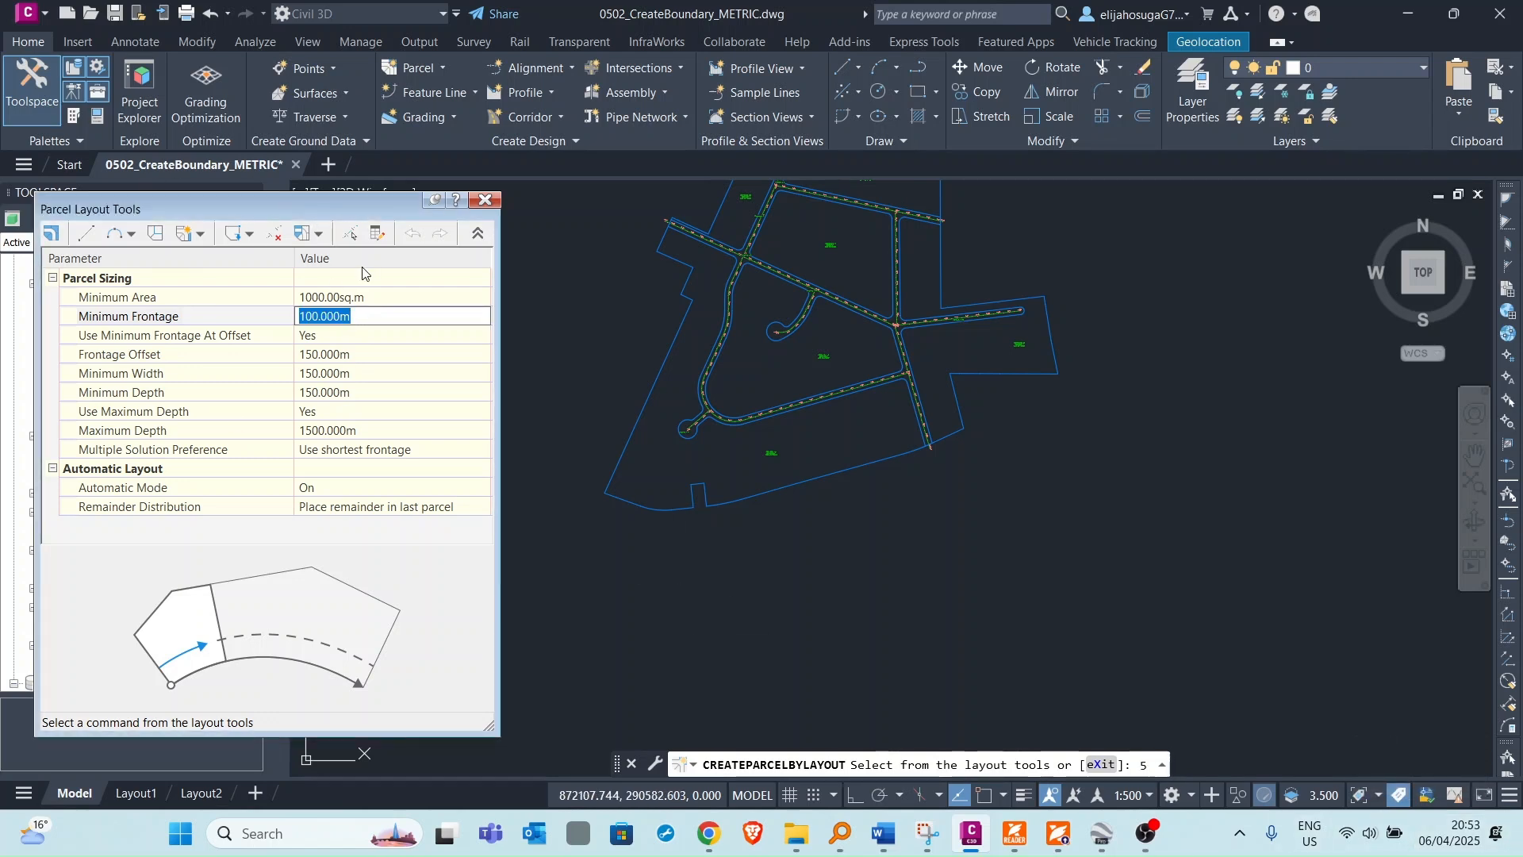
type("580")
Set Use Minimum Frontage At Offset to No and Minimum Width to 25 m.
left_click(365, 341)
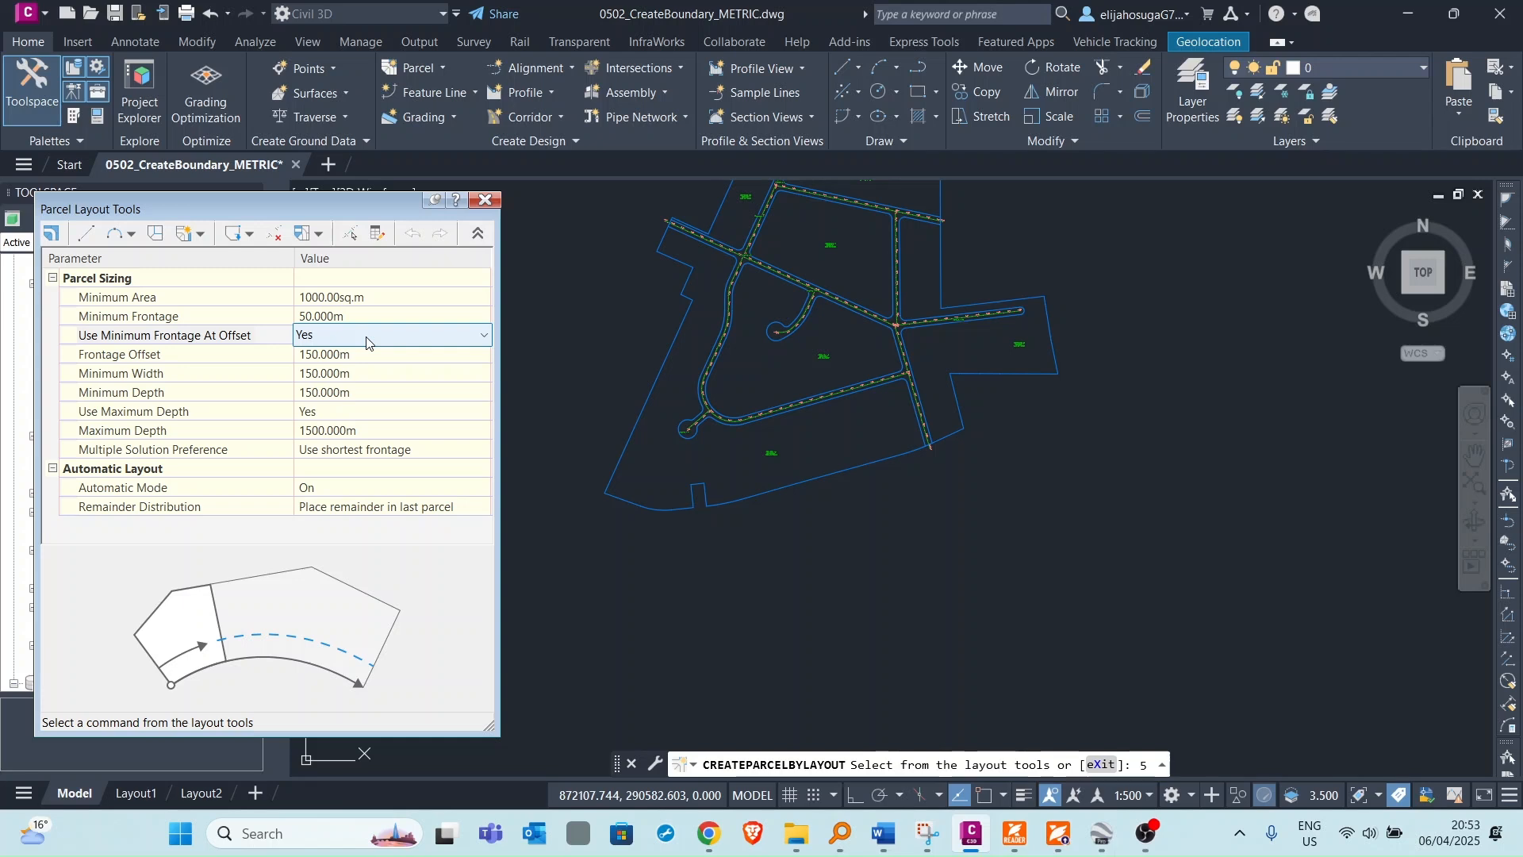
left_click(365, 341)
left_click(346, 375)
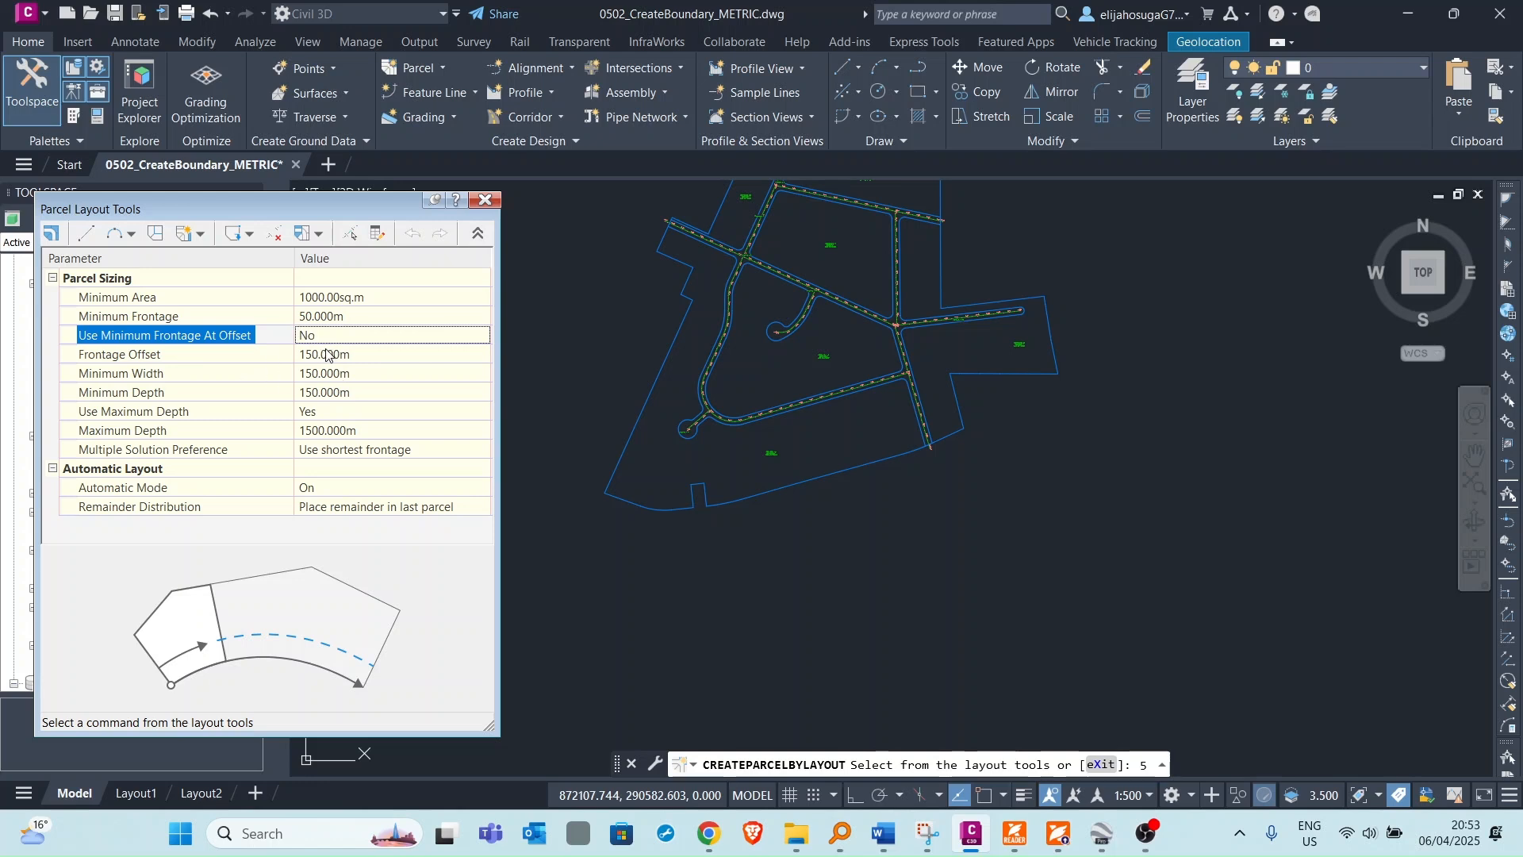
left_click(342, 374)
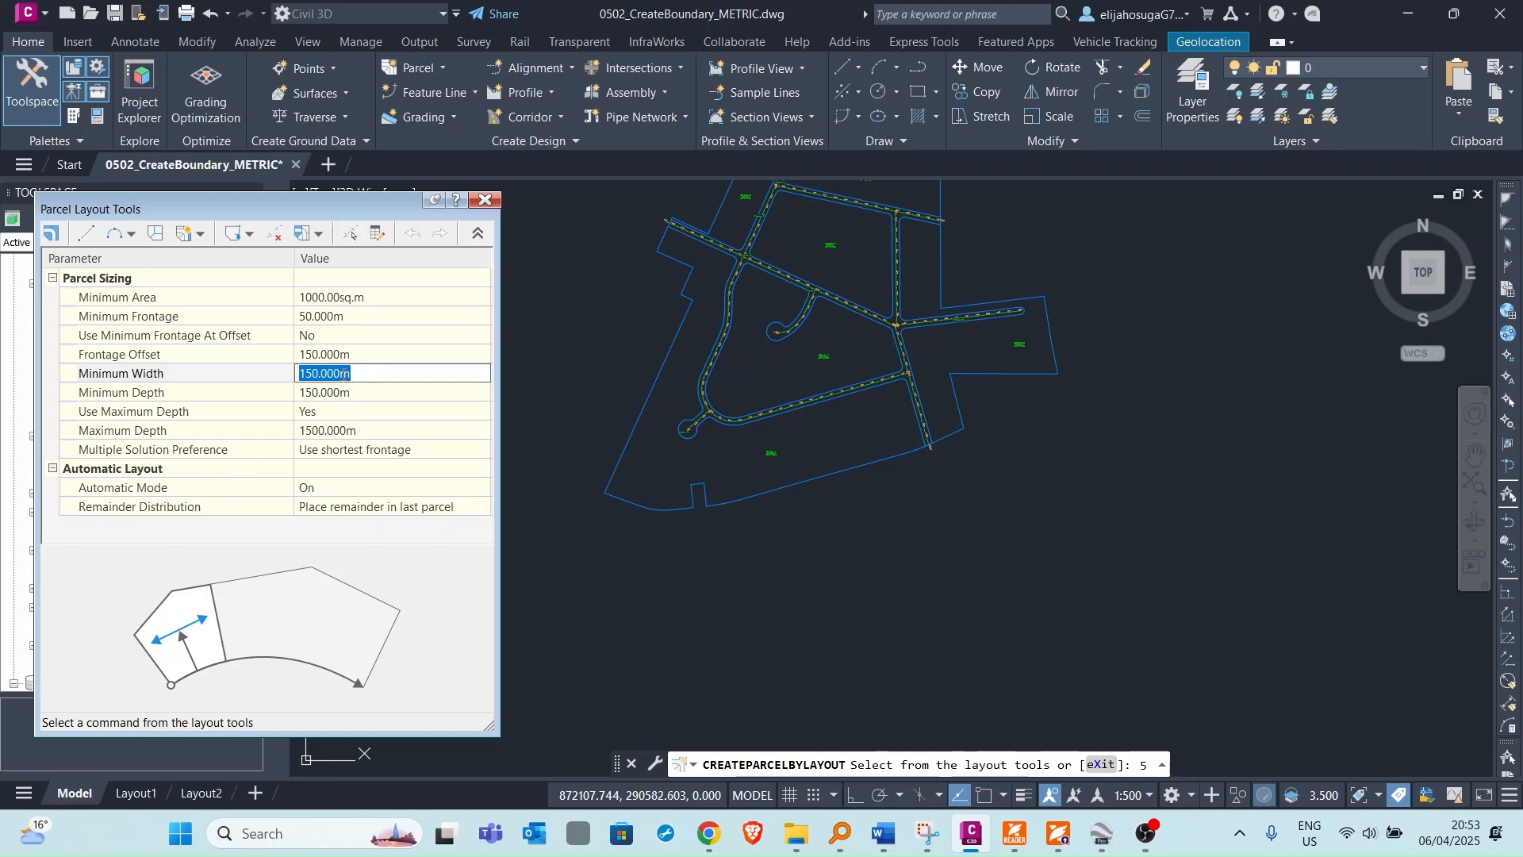
type("25")
Set Minimum Depth to 18 m and turn Use Maximum Depth to No.
left_click(354, 394)
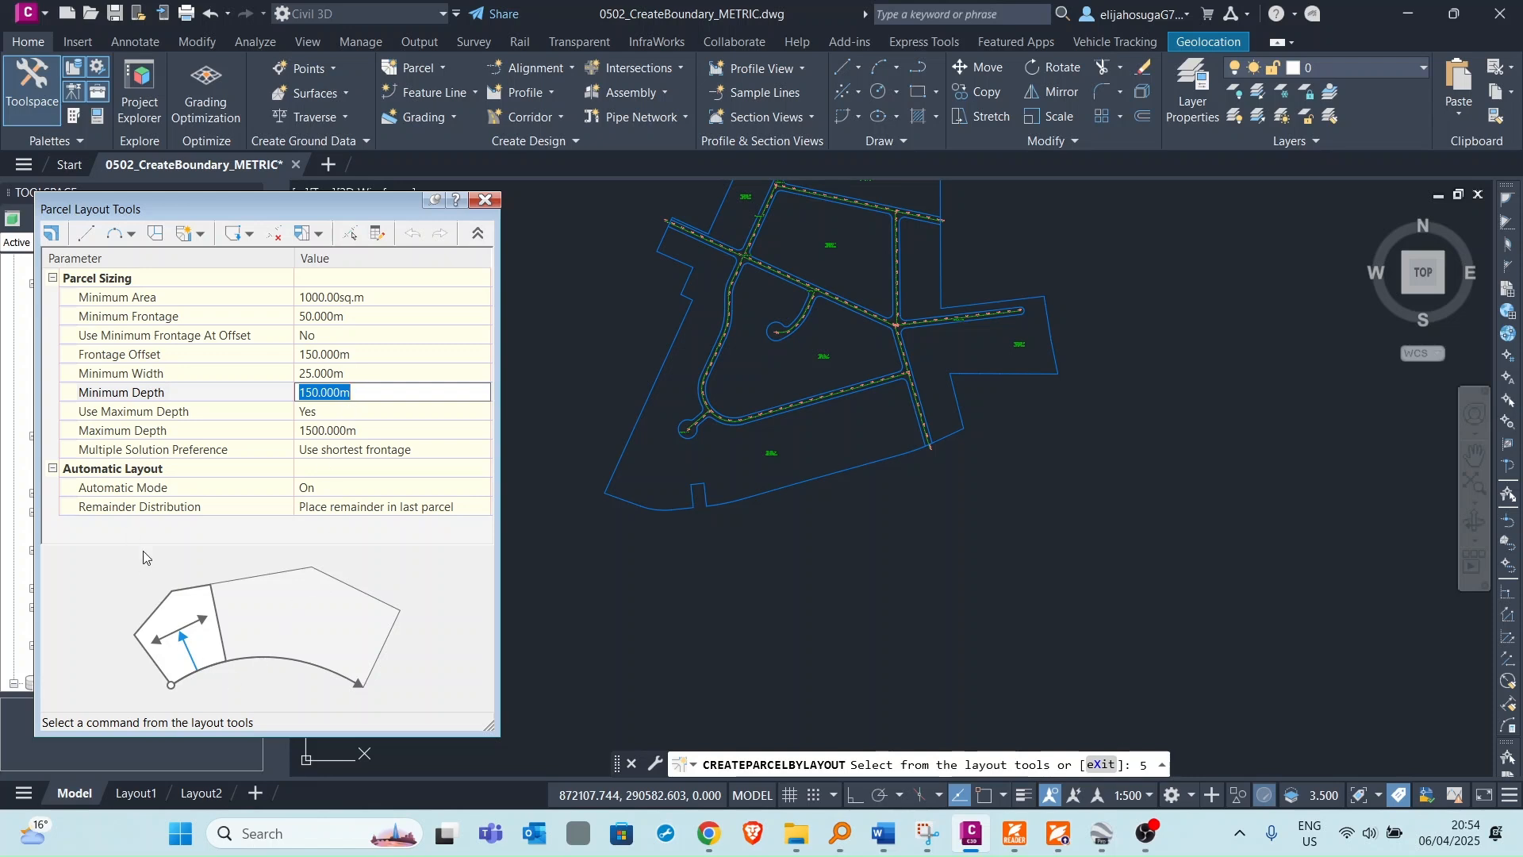
type("18")
left_click(344, 412)
left_click(345, 413)
left_click(339, 436)
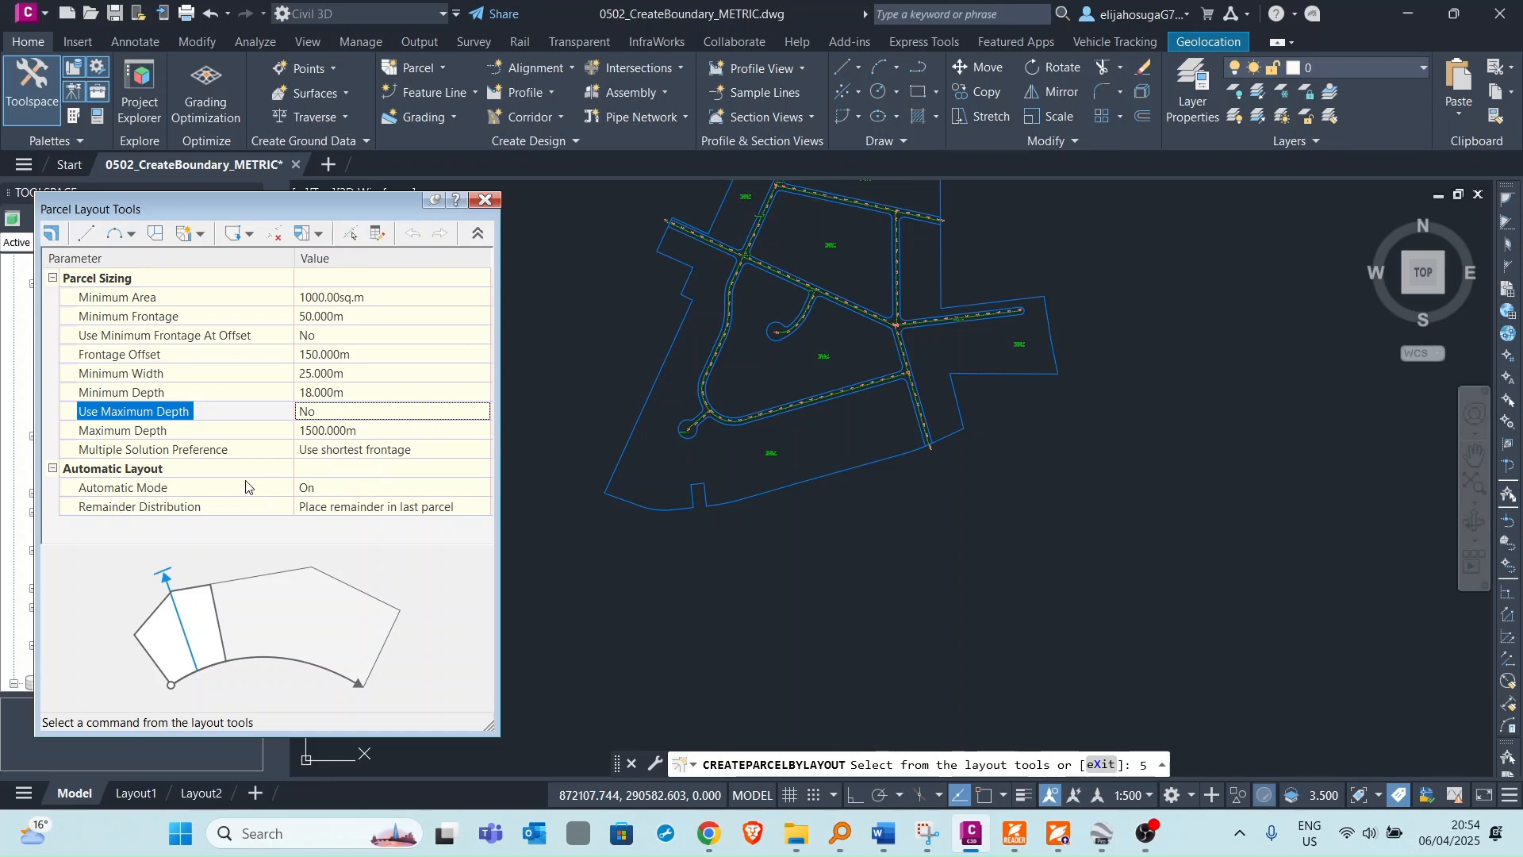
Set the Remainder Distribution to Redistribute remainder.
left_click(341, 512)
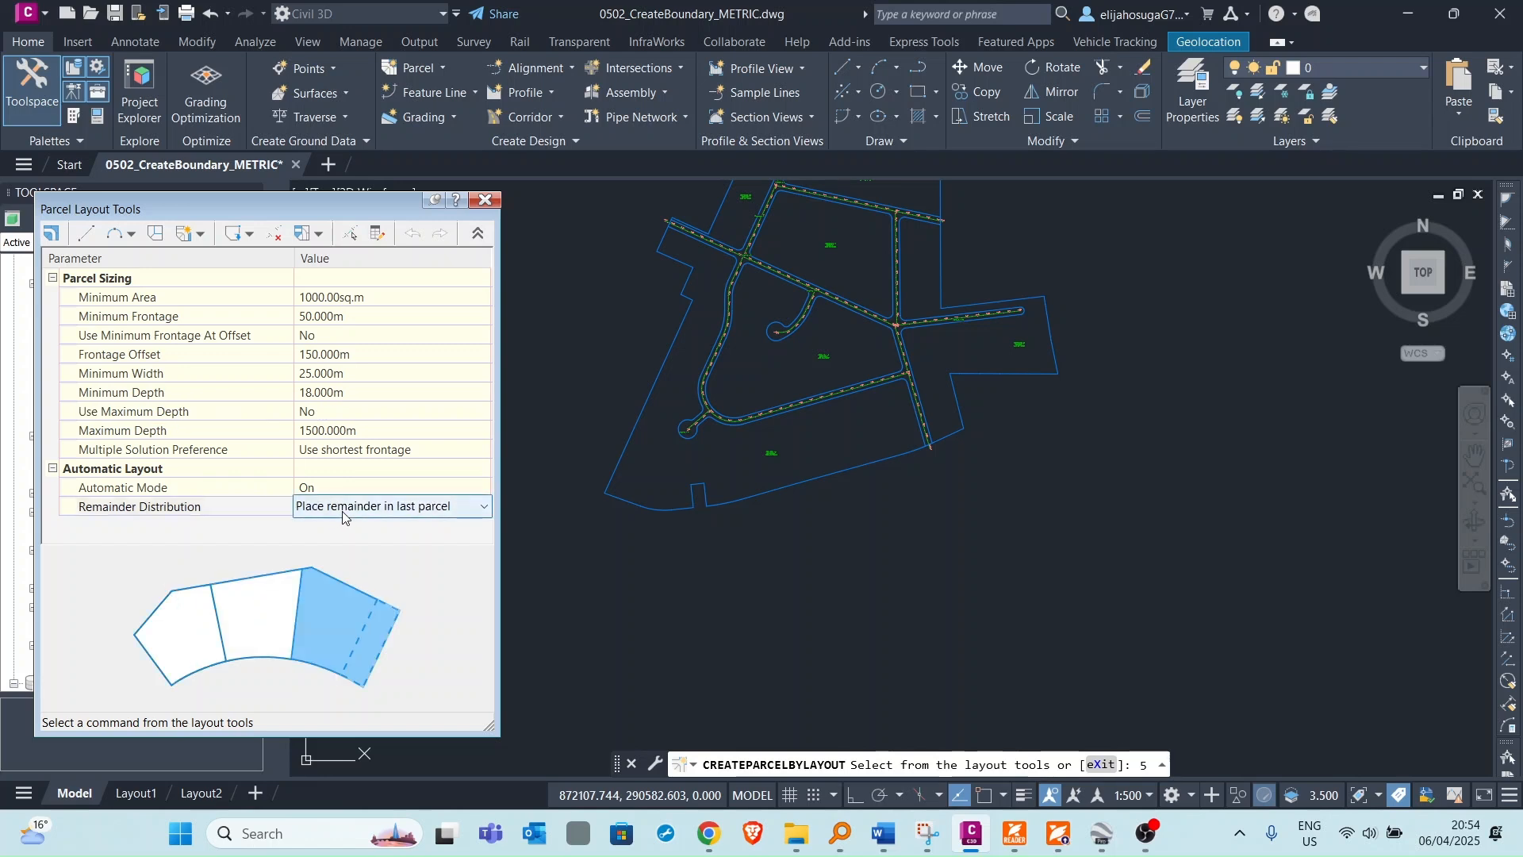
left_click(343, 514)
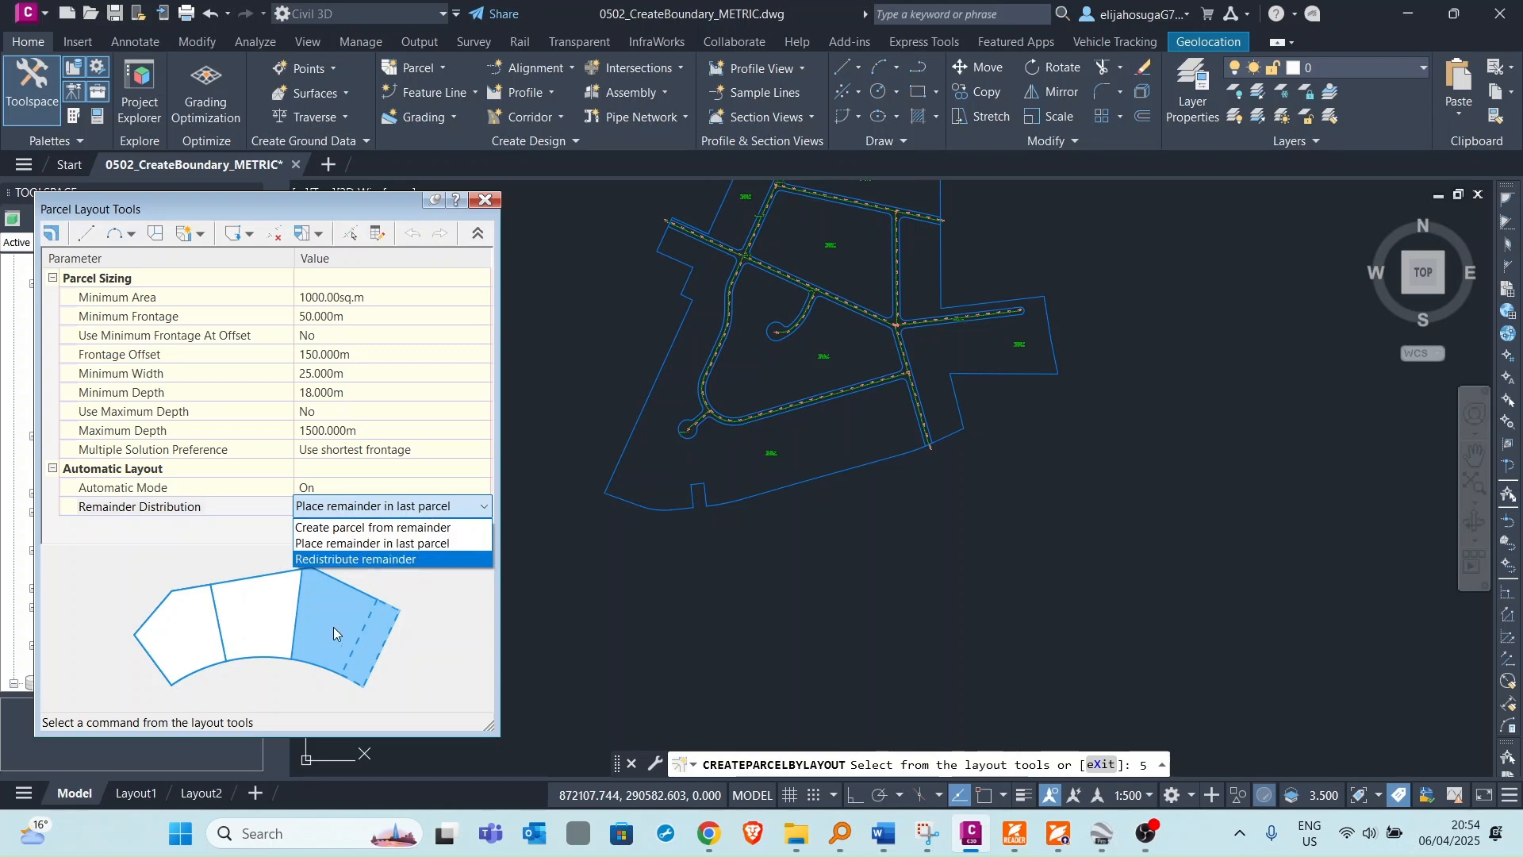
left_click(356, 560)
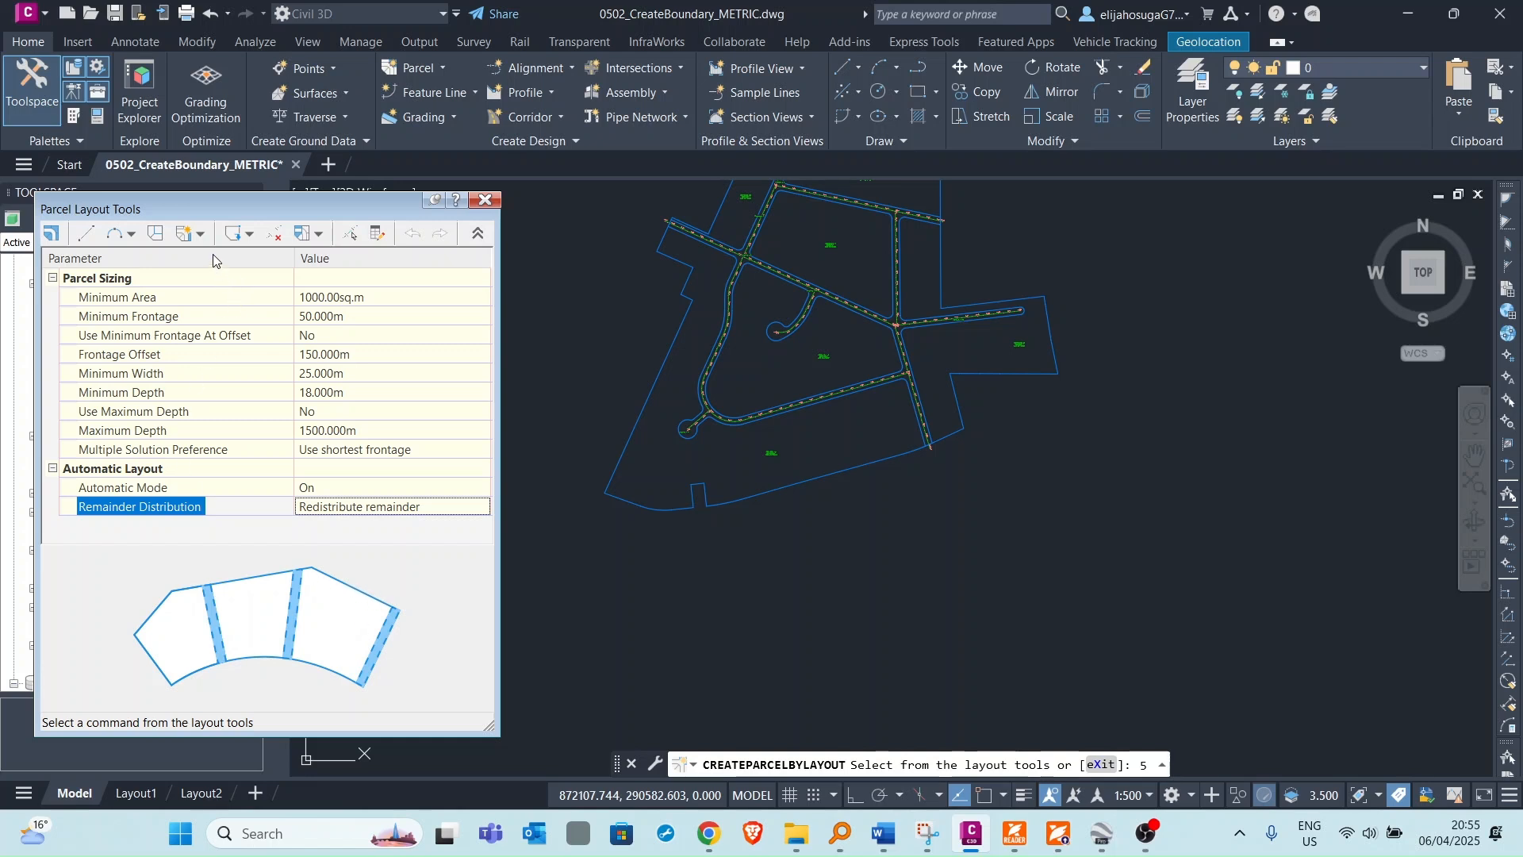
Start Slide Line - Create, choosing site Subdivision Lots and parcel style Single-Family for the new lots.
left_click(203, 234)
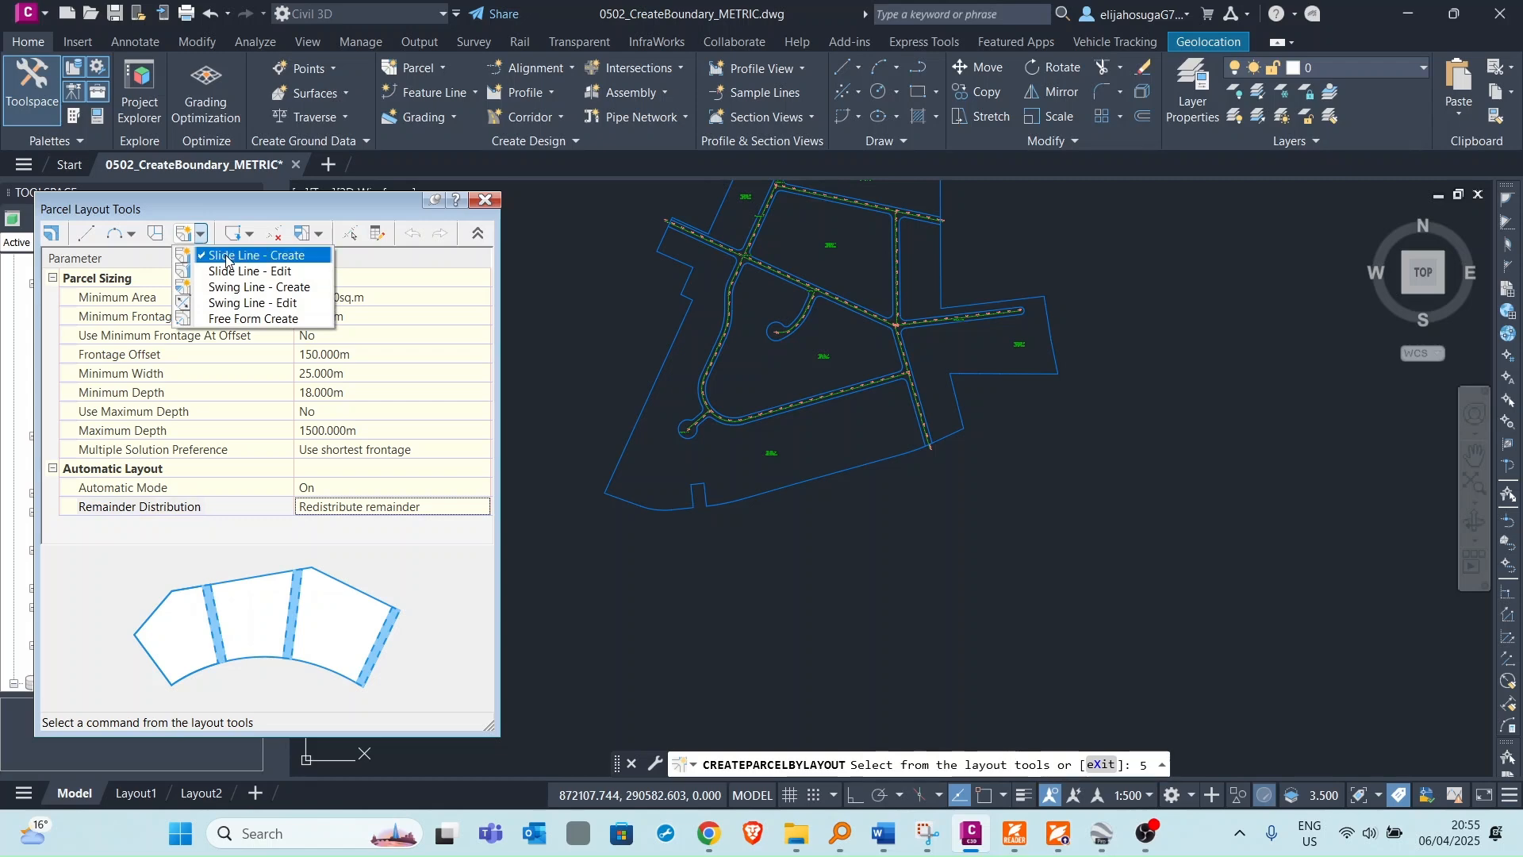
left_click(228, 256)
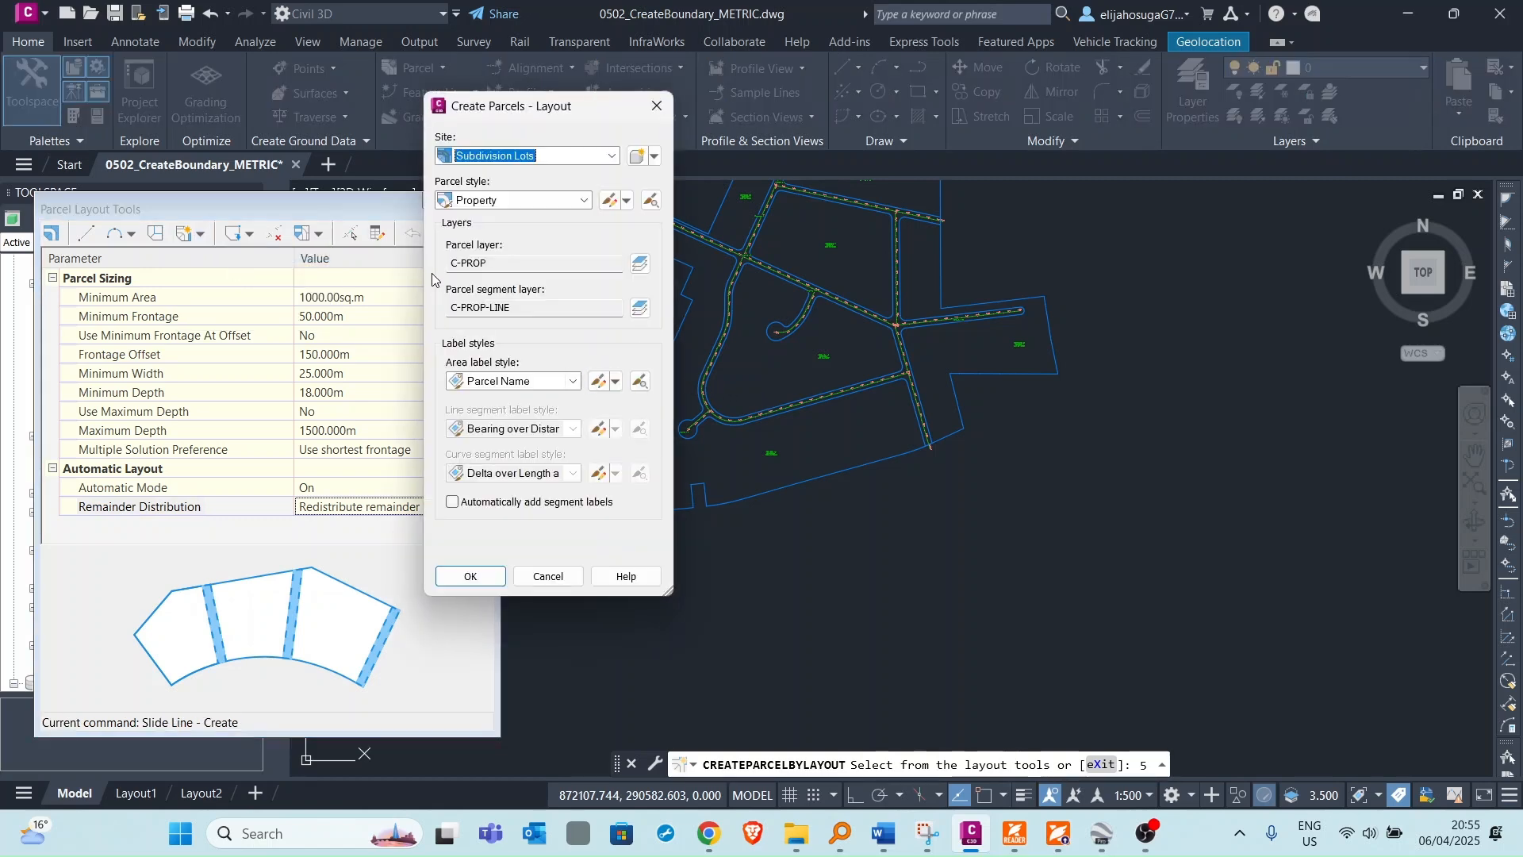
left_click(490, 158)
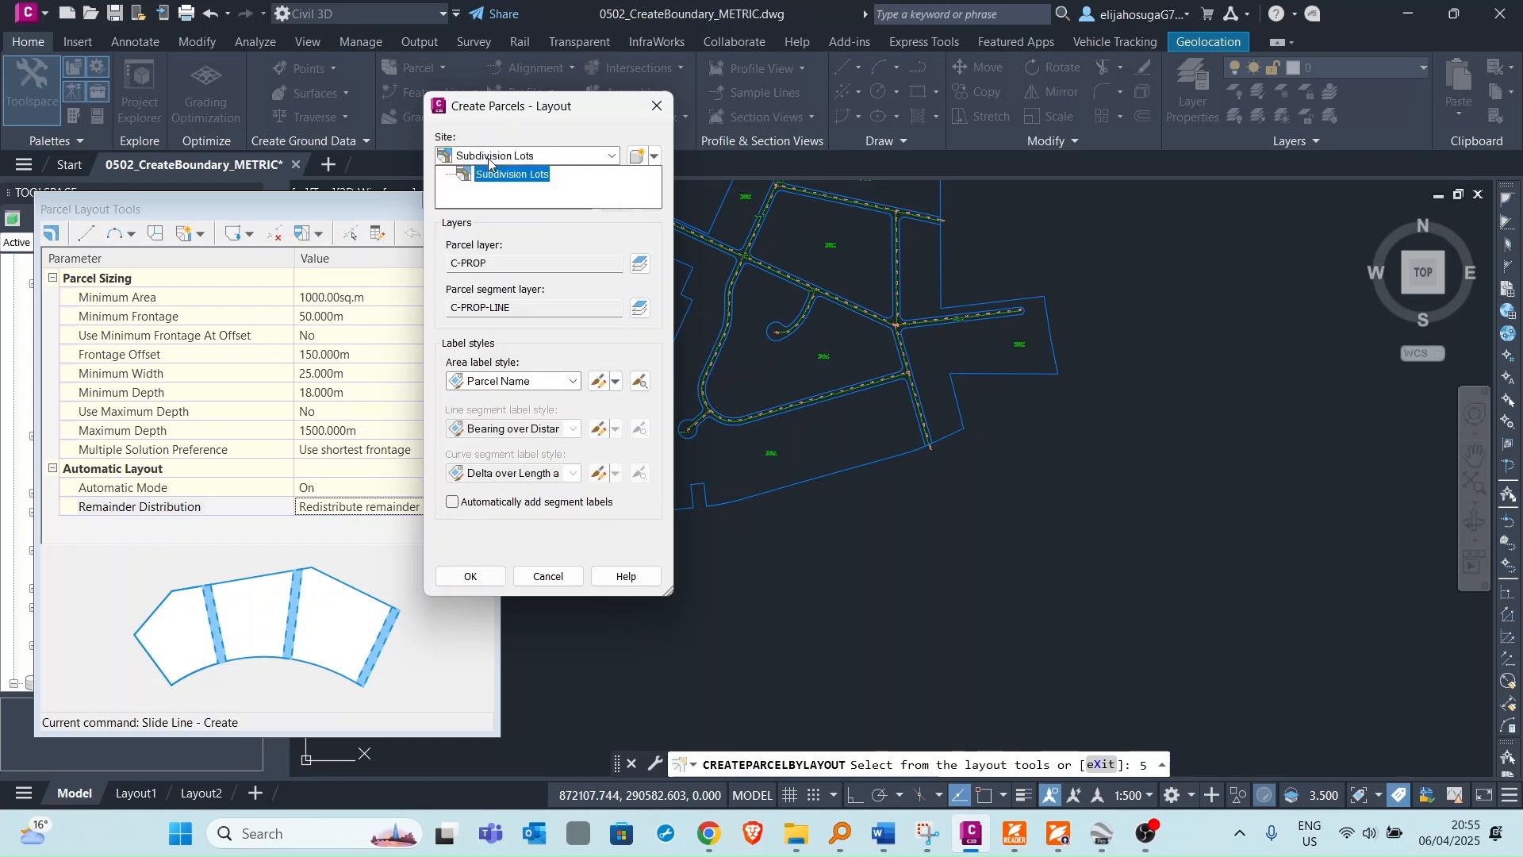
left_click(508, 172)
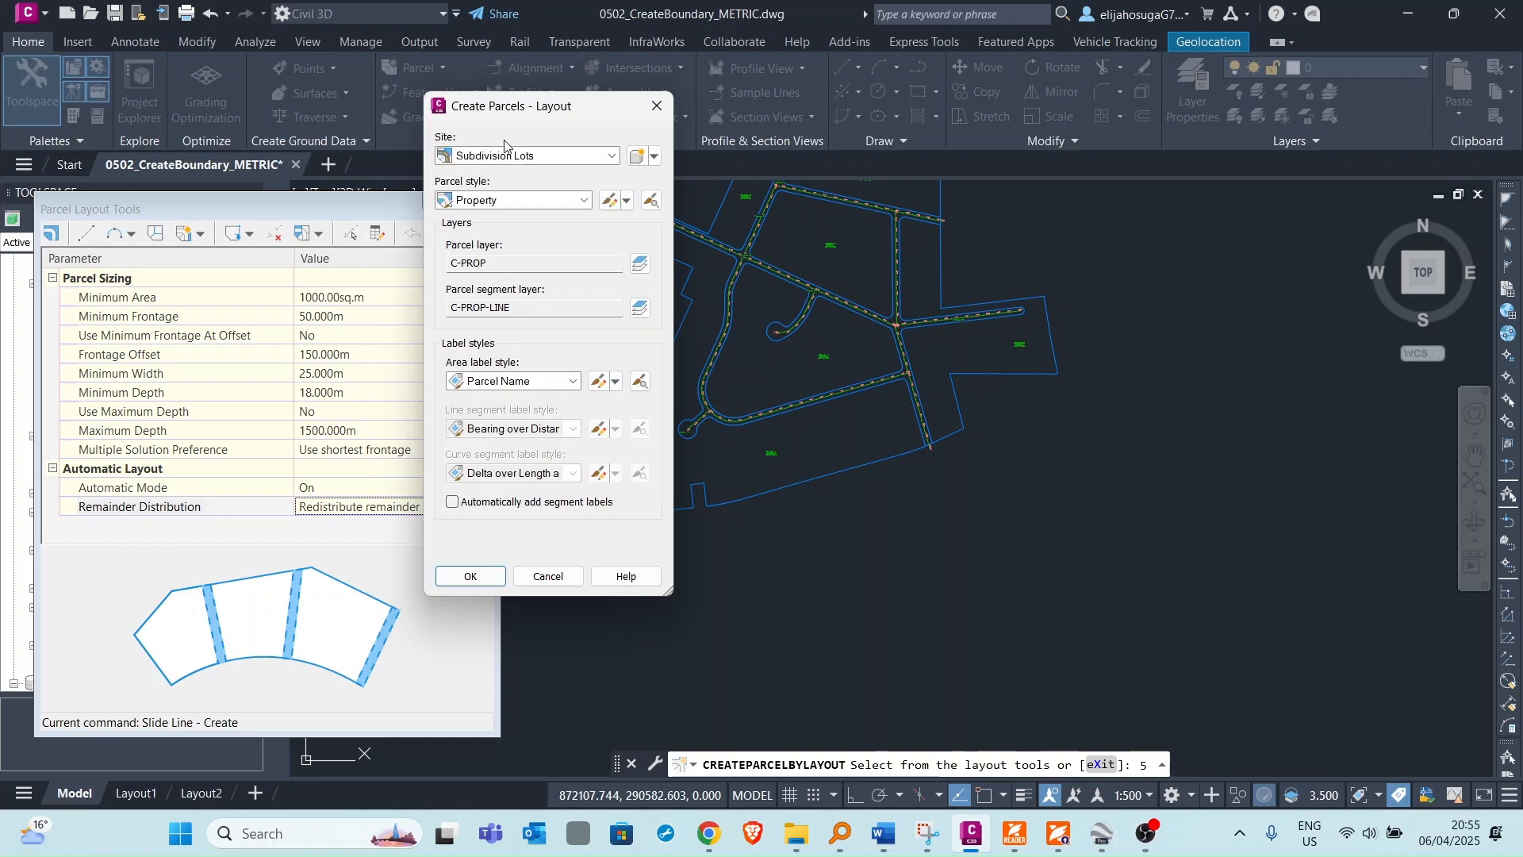
left_click(483, 201)
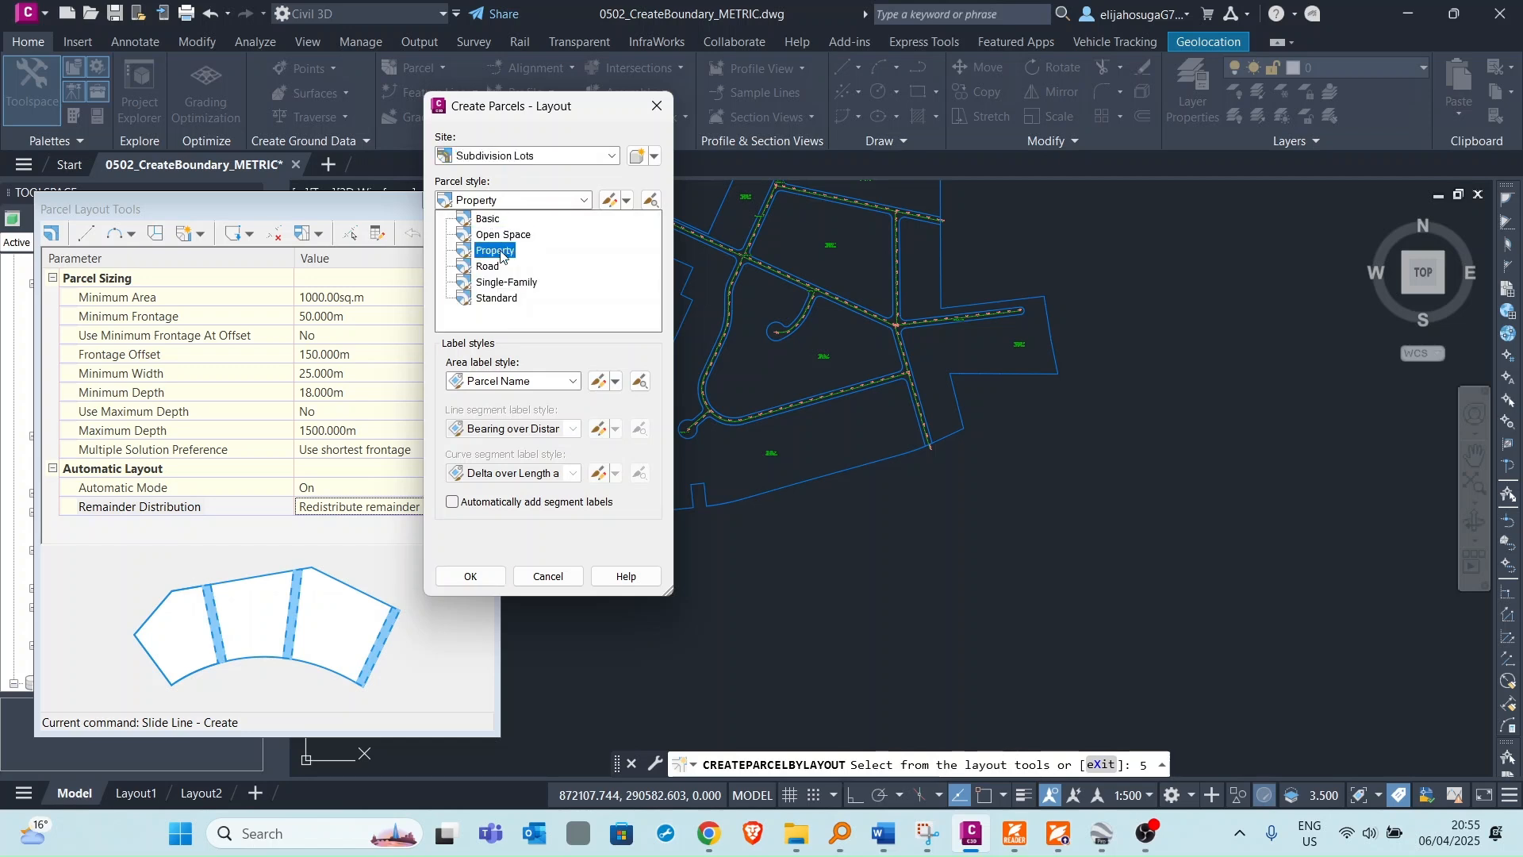
left_click(509, 283)
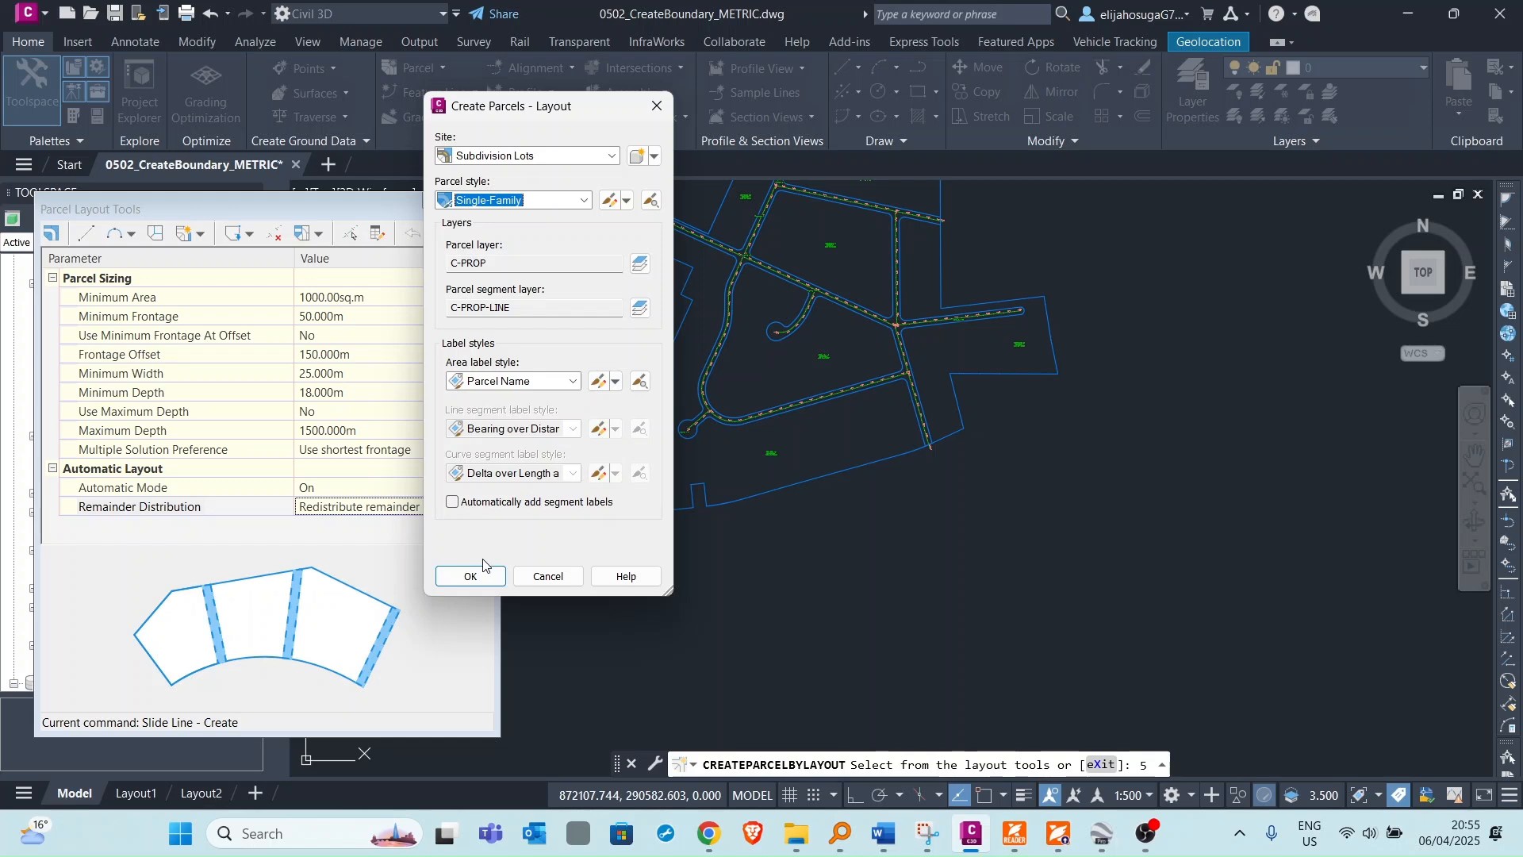
Set the area label style to Name Square meter & Hectares and confirm the layout parcel settings.
left_click(512, 382)
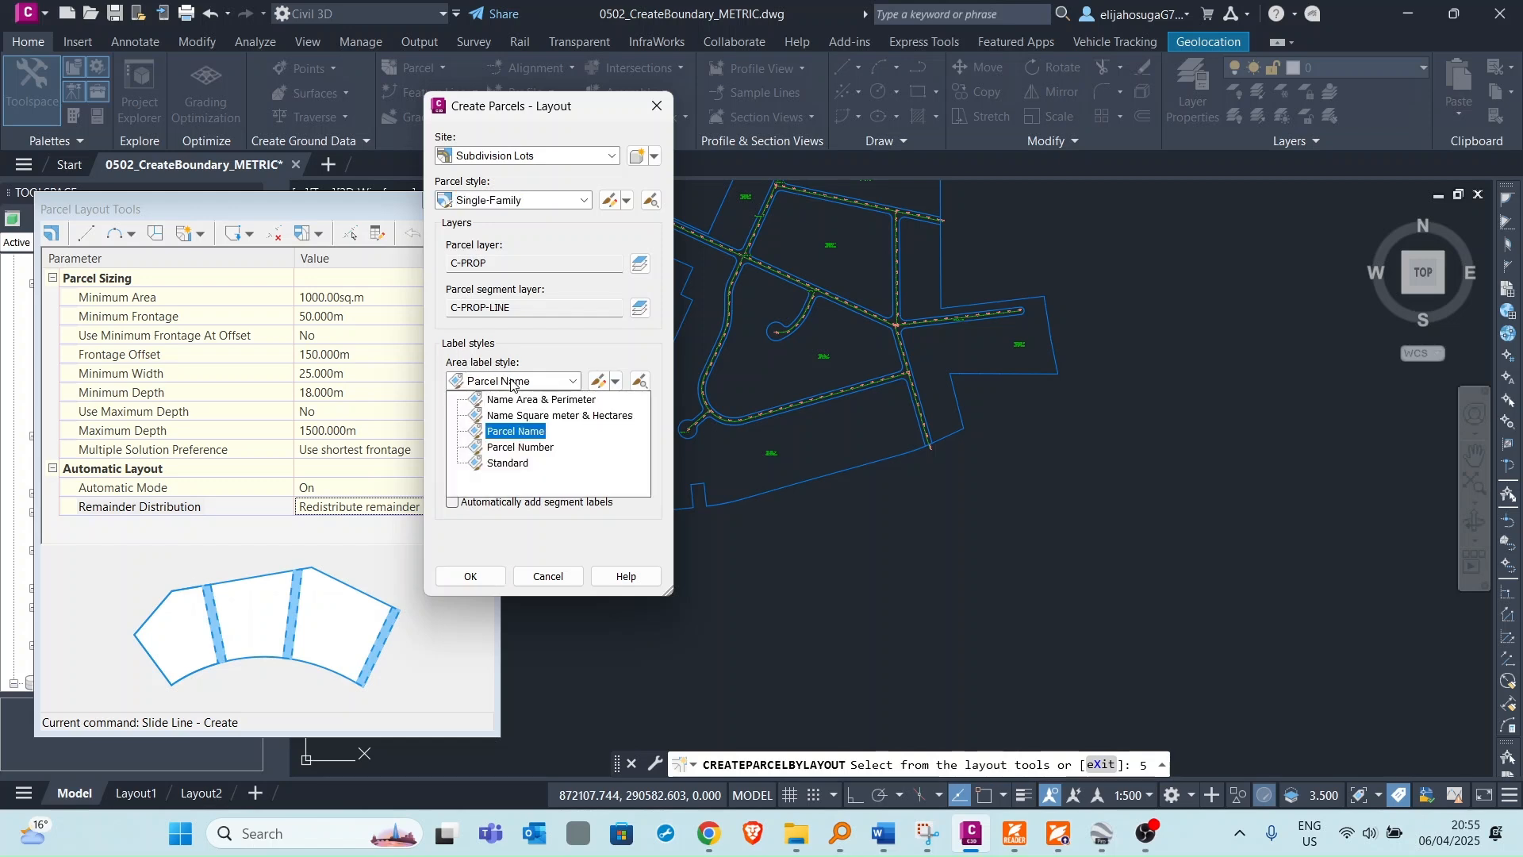
left_click(522, 421)
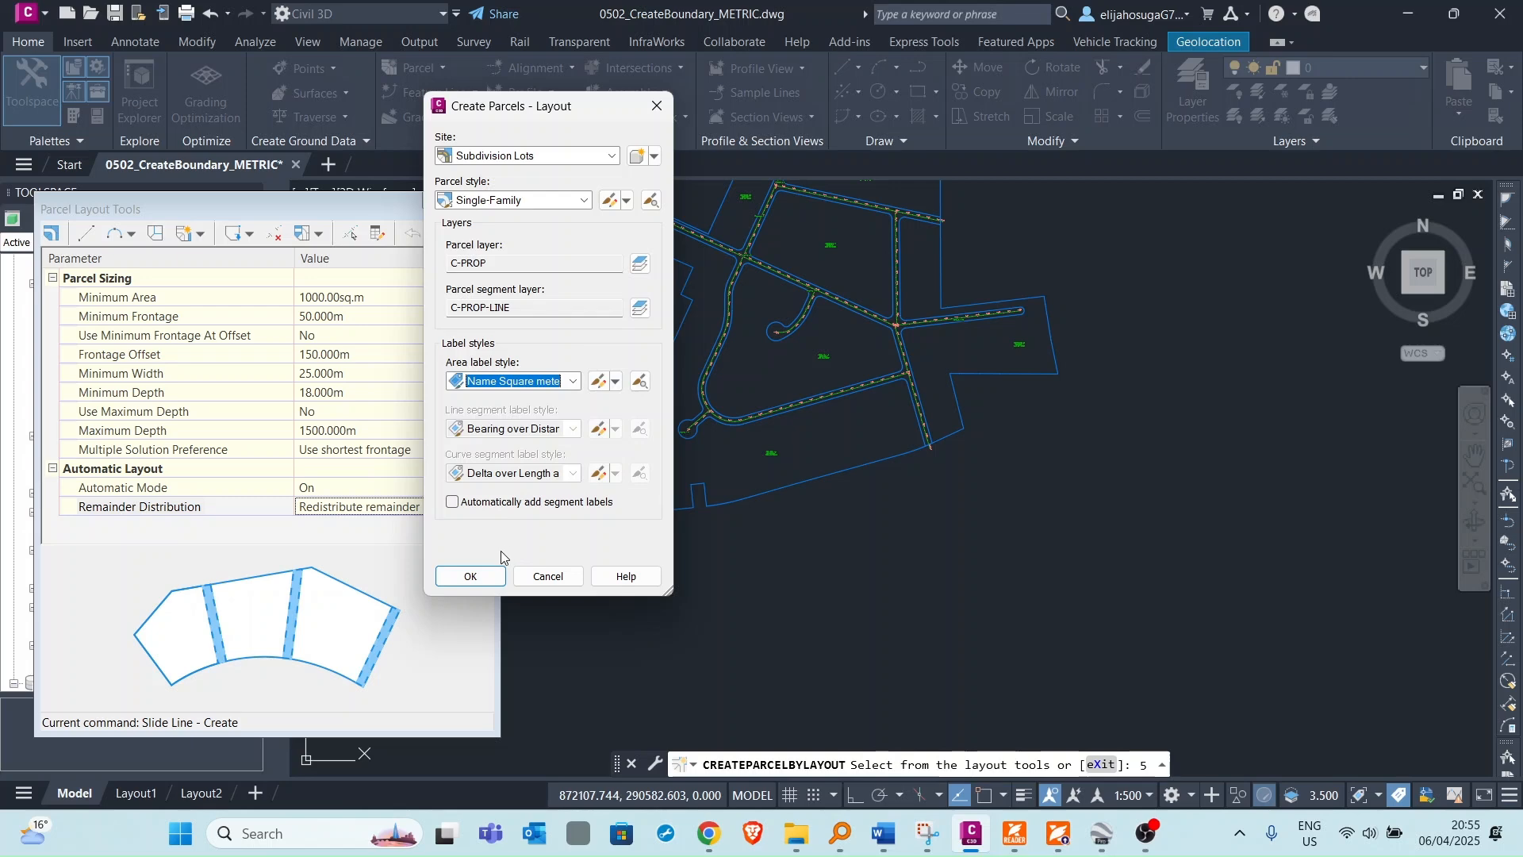
left_click(471, 576)
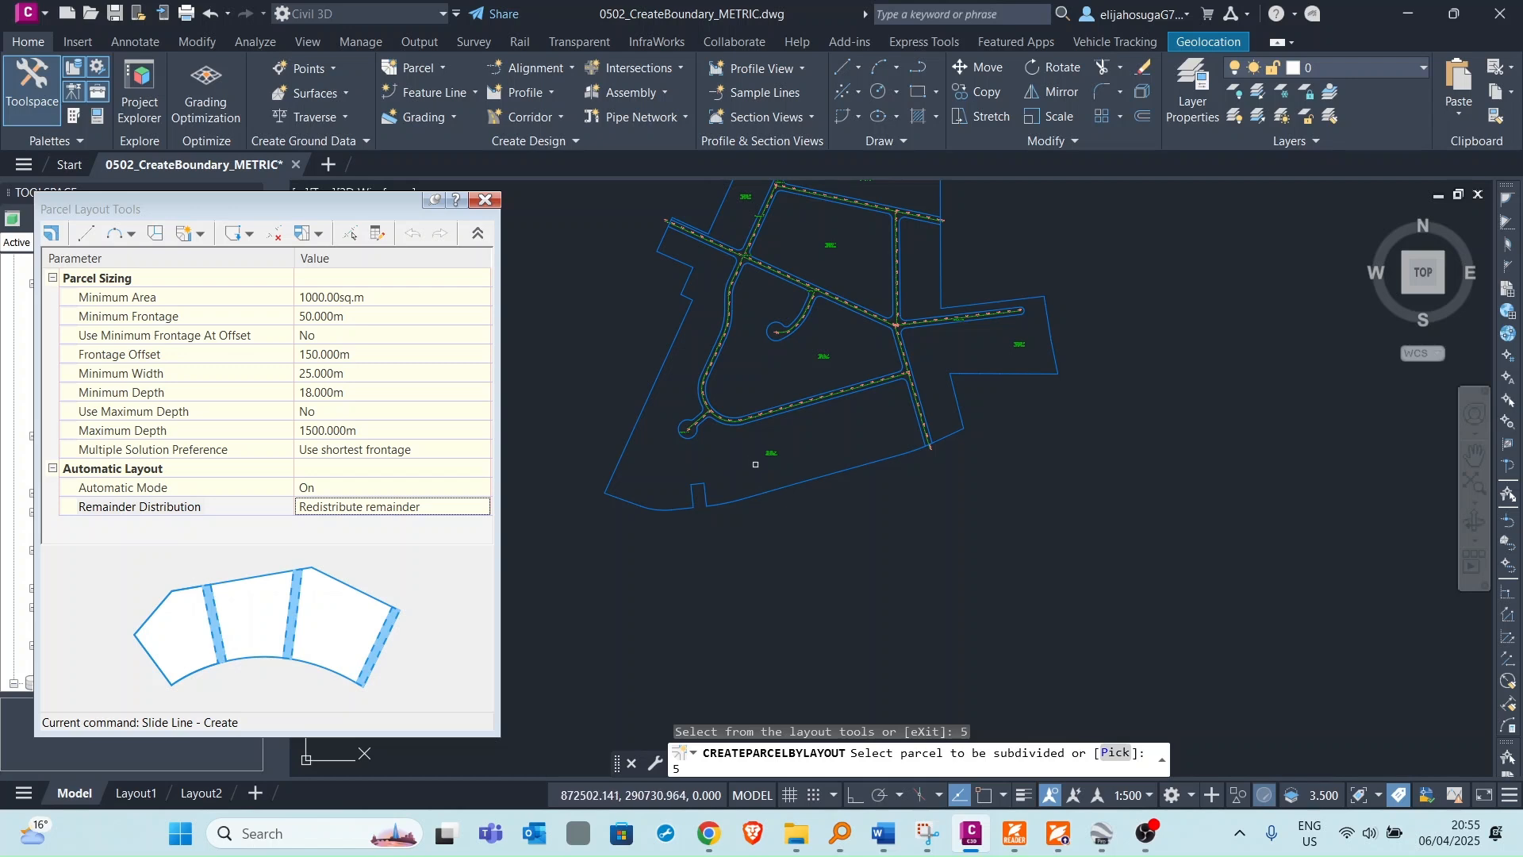
scroll(764, 468, "up", 5)
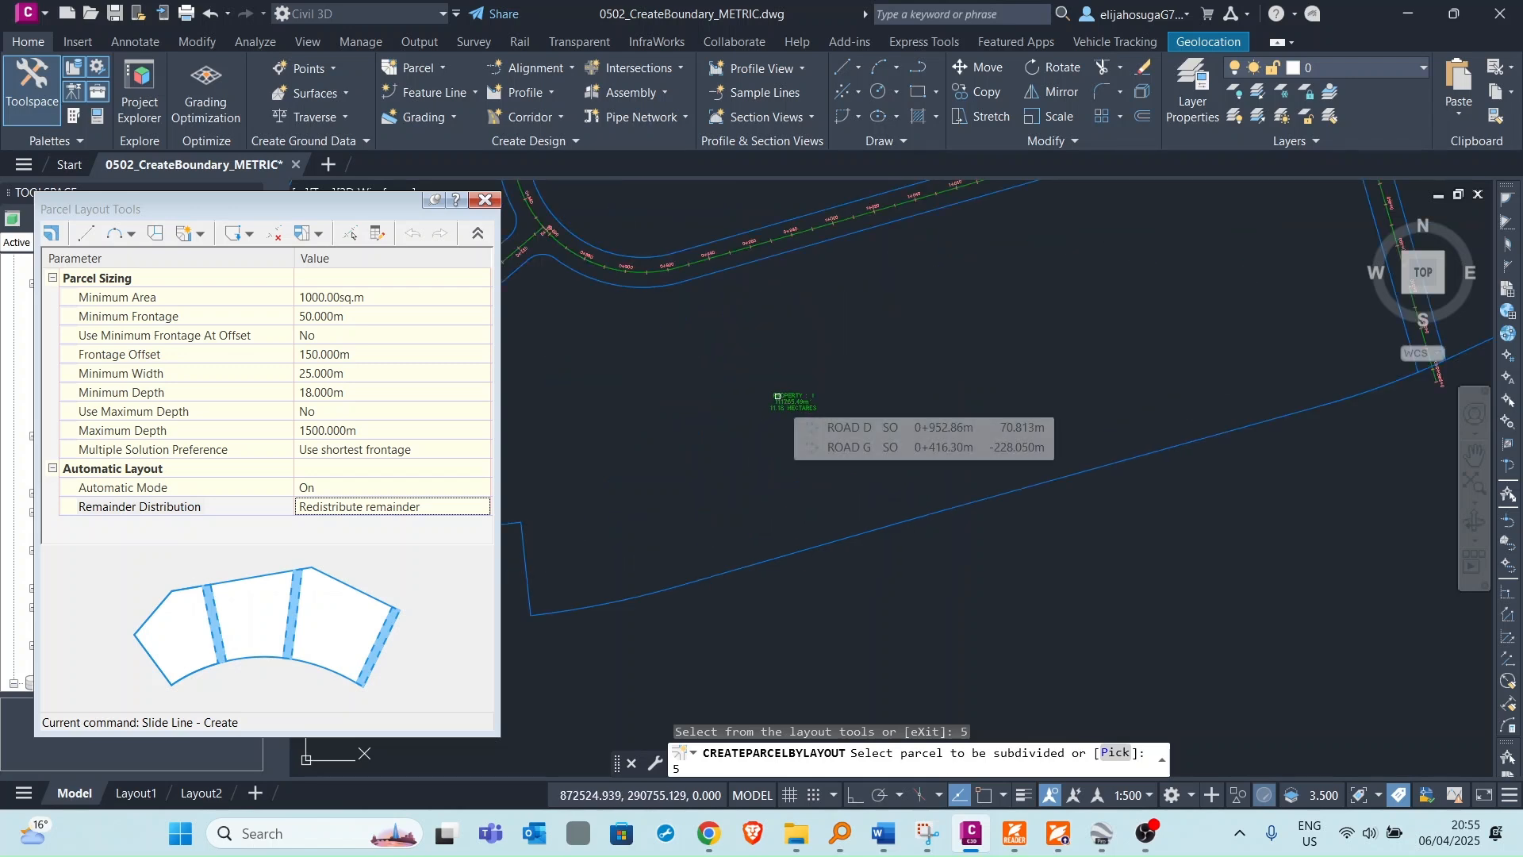
key("Return")
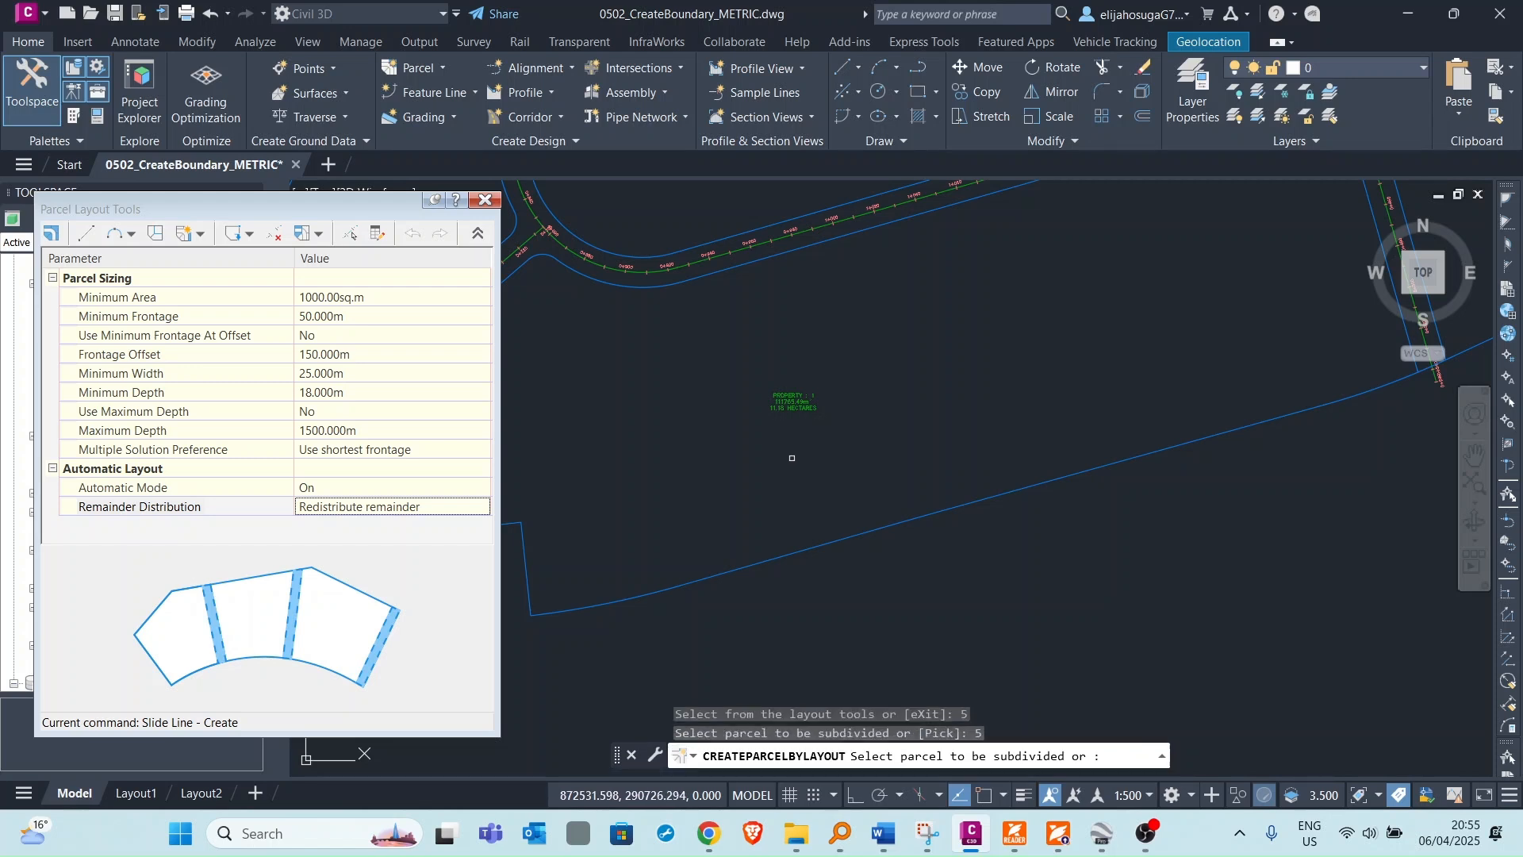
Restart Slide Line - Create, pick the parcel along the cul-de-sac road, and define its frontage from the road's east end to the northern intersection.
scroll(724, 415, "down", 5)
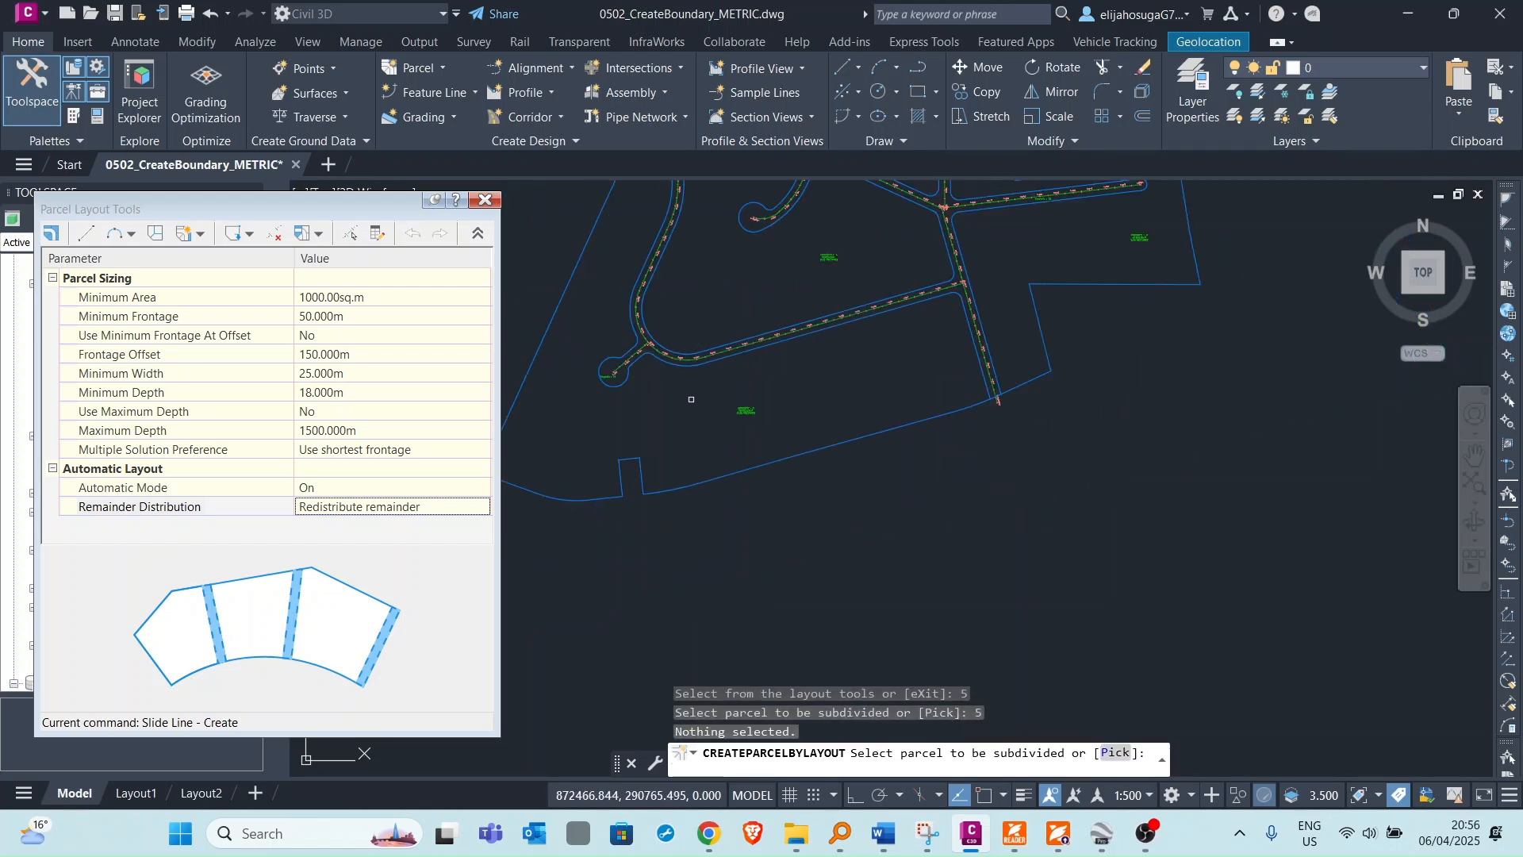
left_click(211, 235)
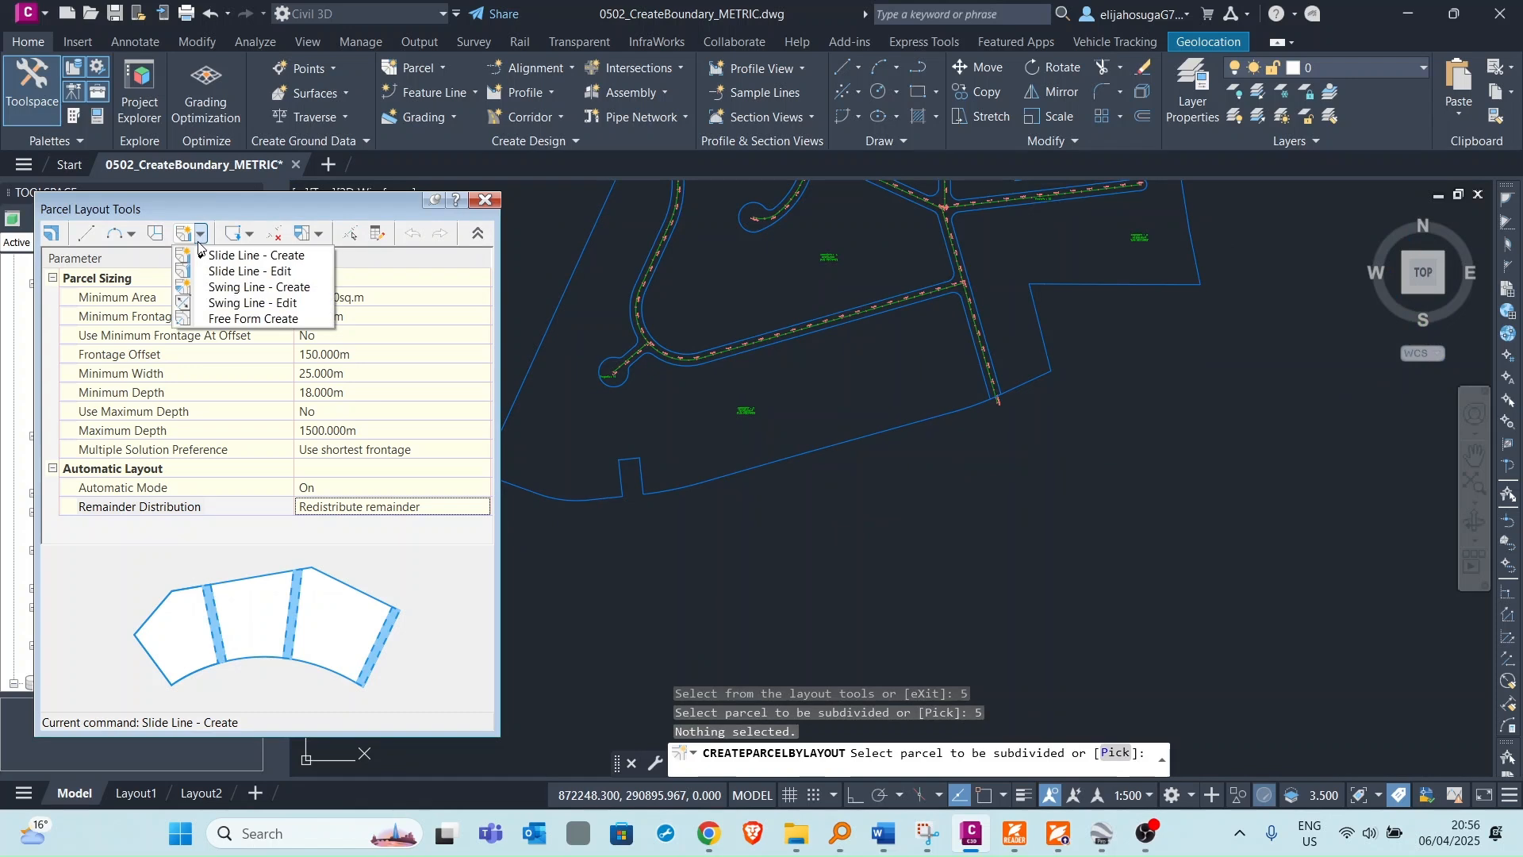
left_click(238, 252)
left_click(775, 401)
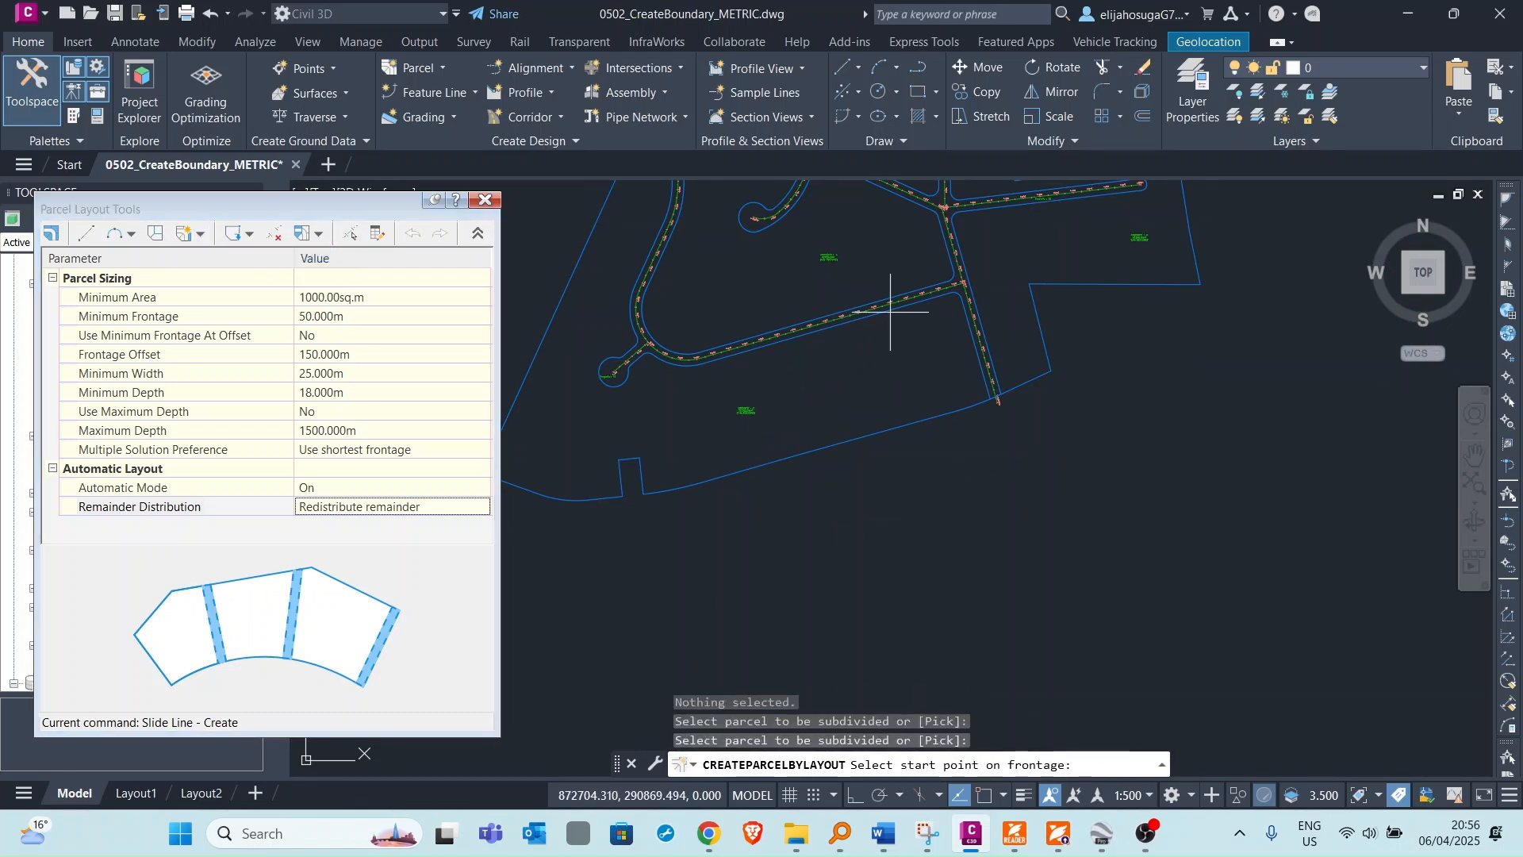
scroll(952, 278, "up", 3)
scroll(981, 319, "down", 2)
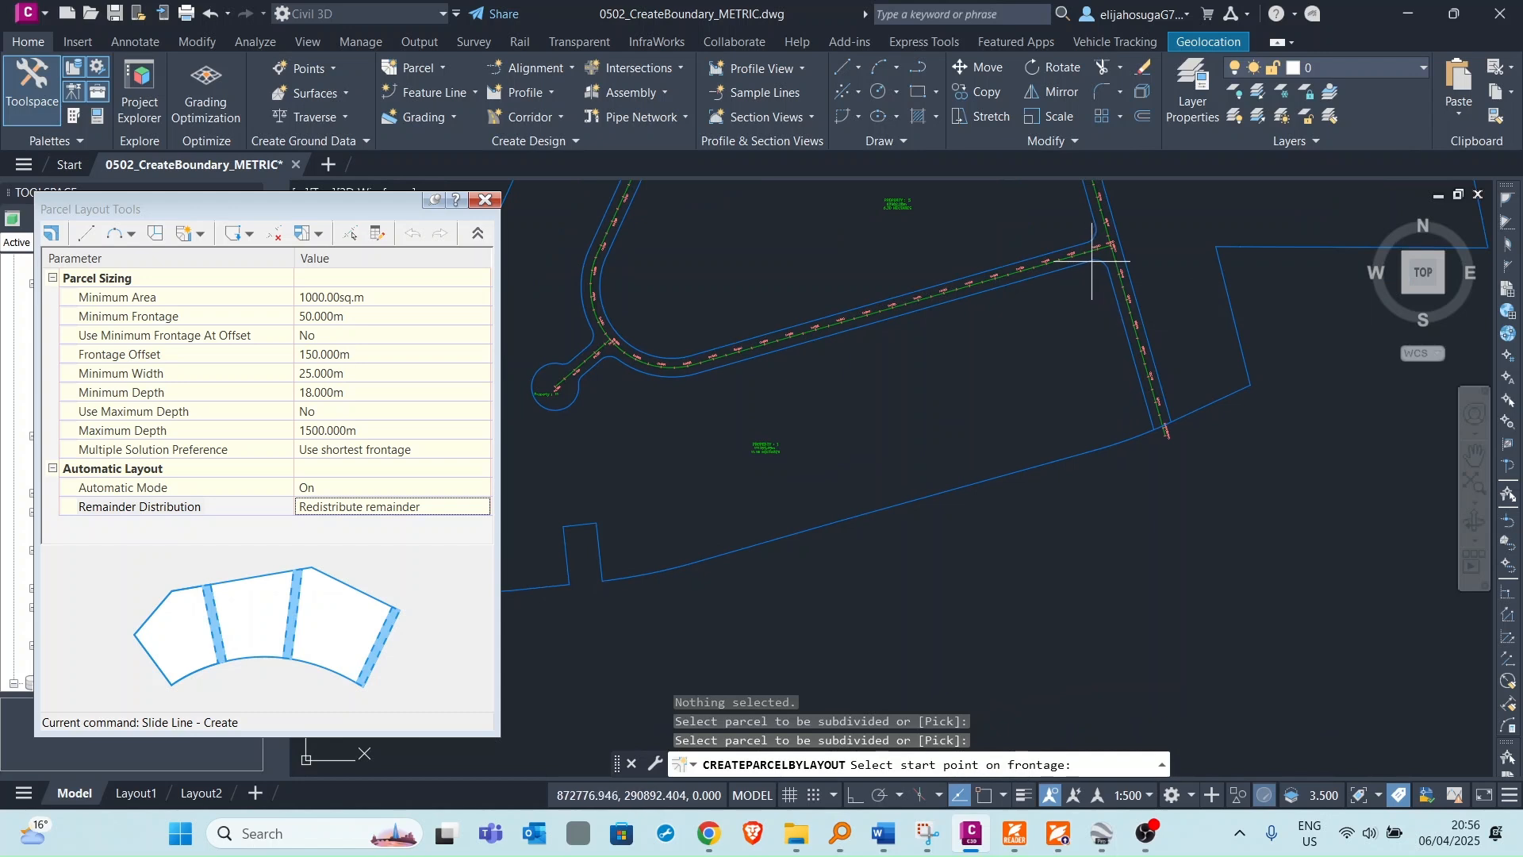
left_click(1093, 258)
scroll(841, 353, "down", 2)
middle_click_drag(825, 350, 865, 377)
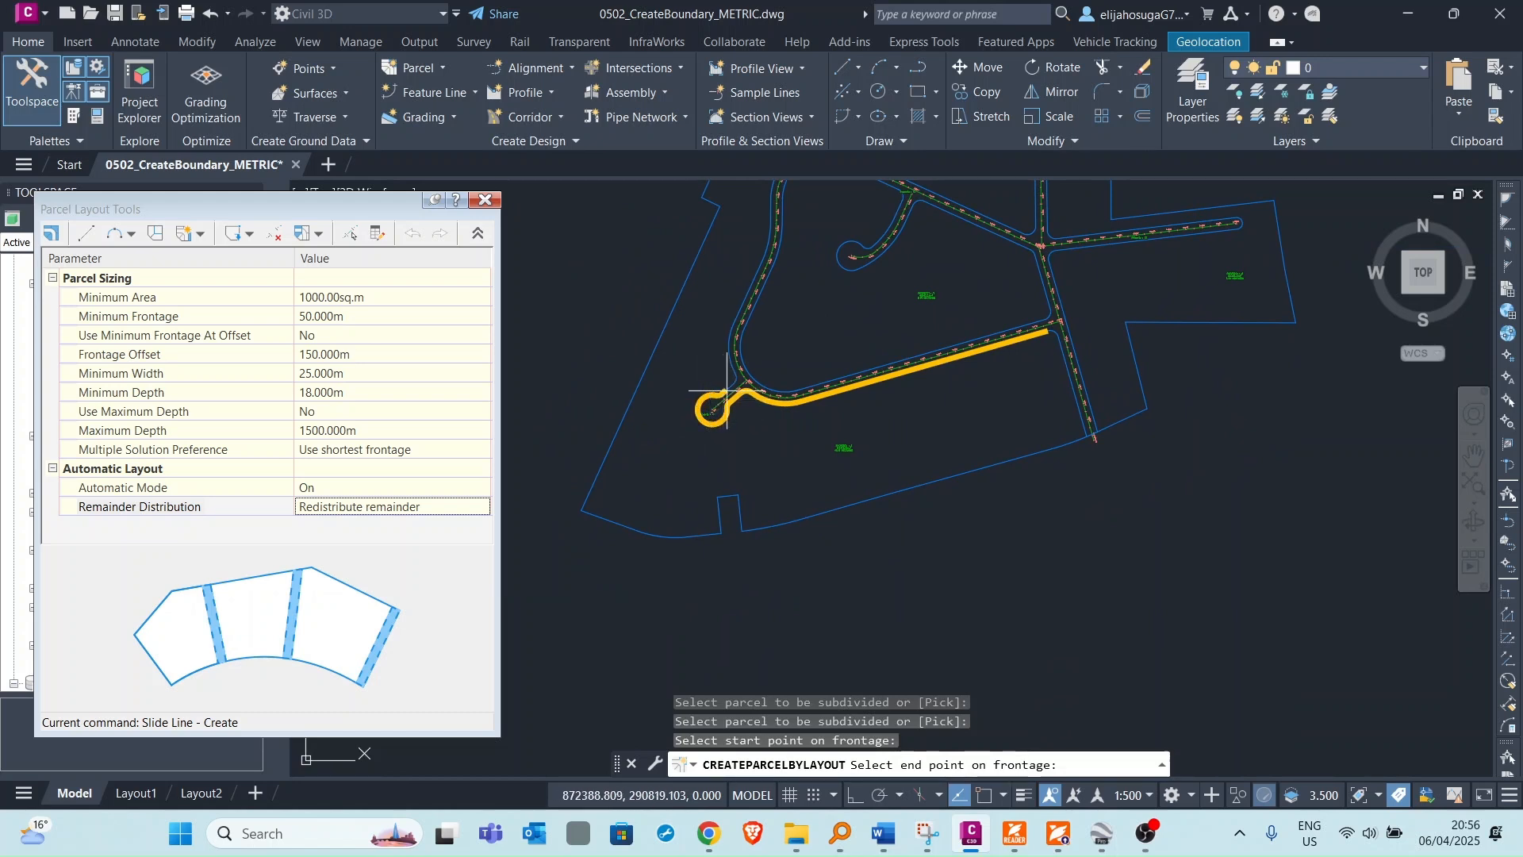
middle_click_drag(756, 262, 795, 401)
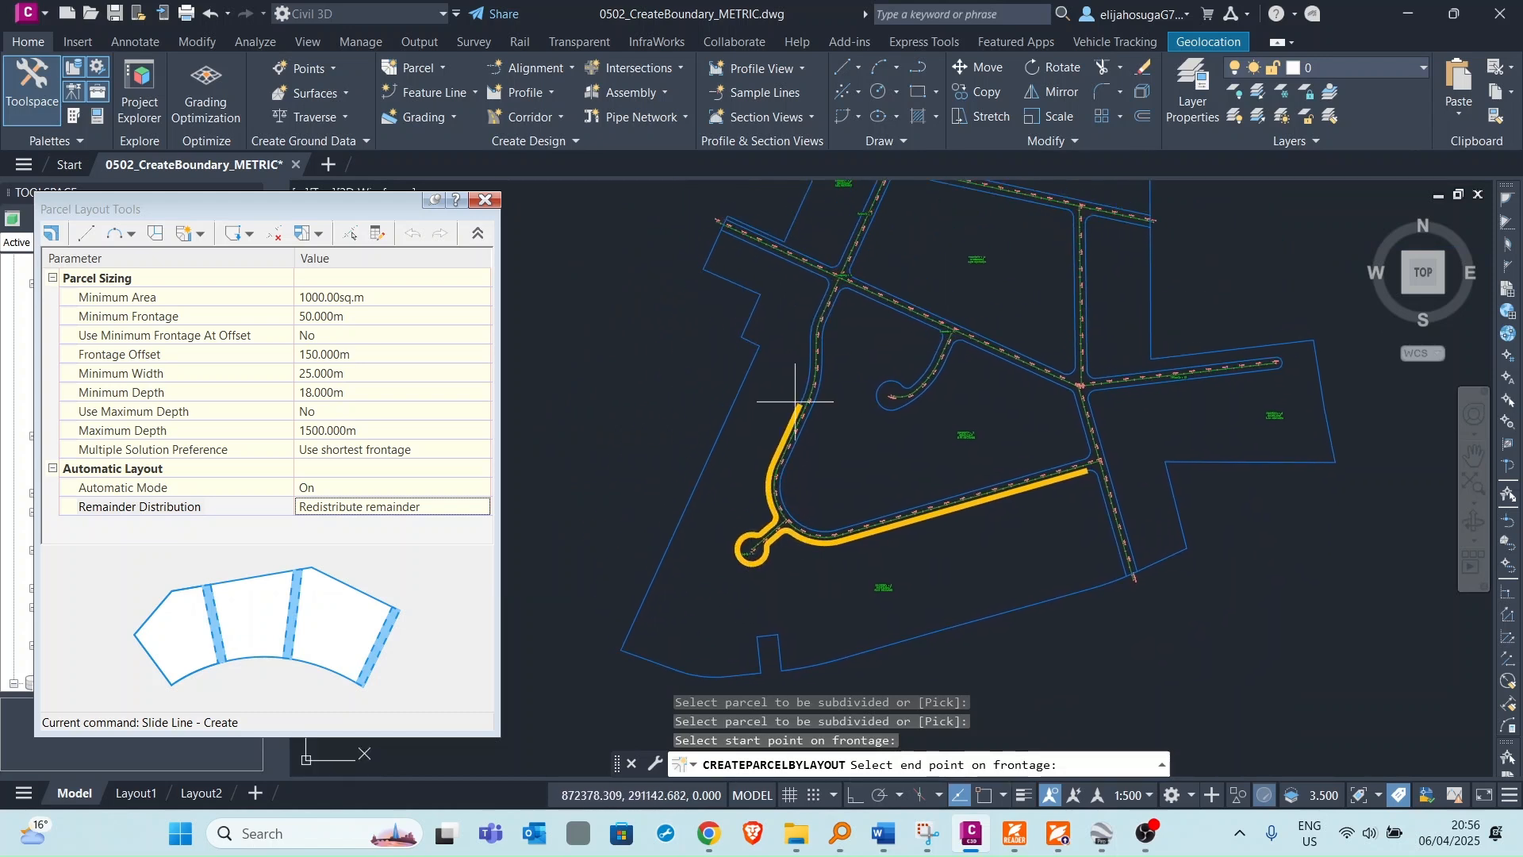
left_click(826, 286)
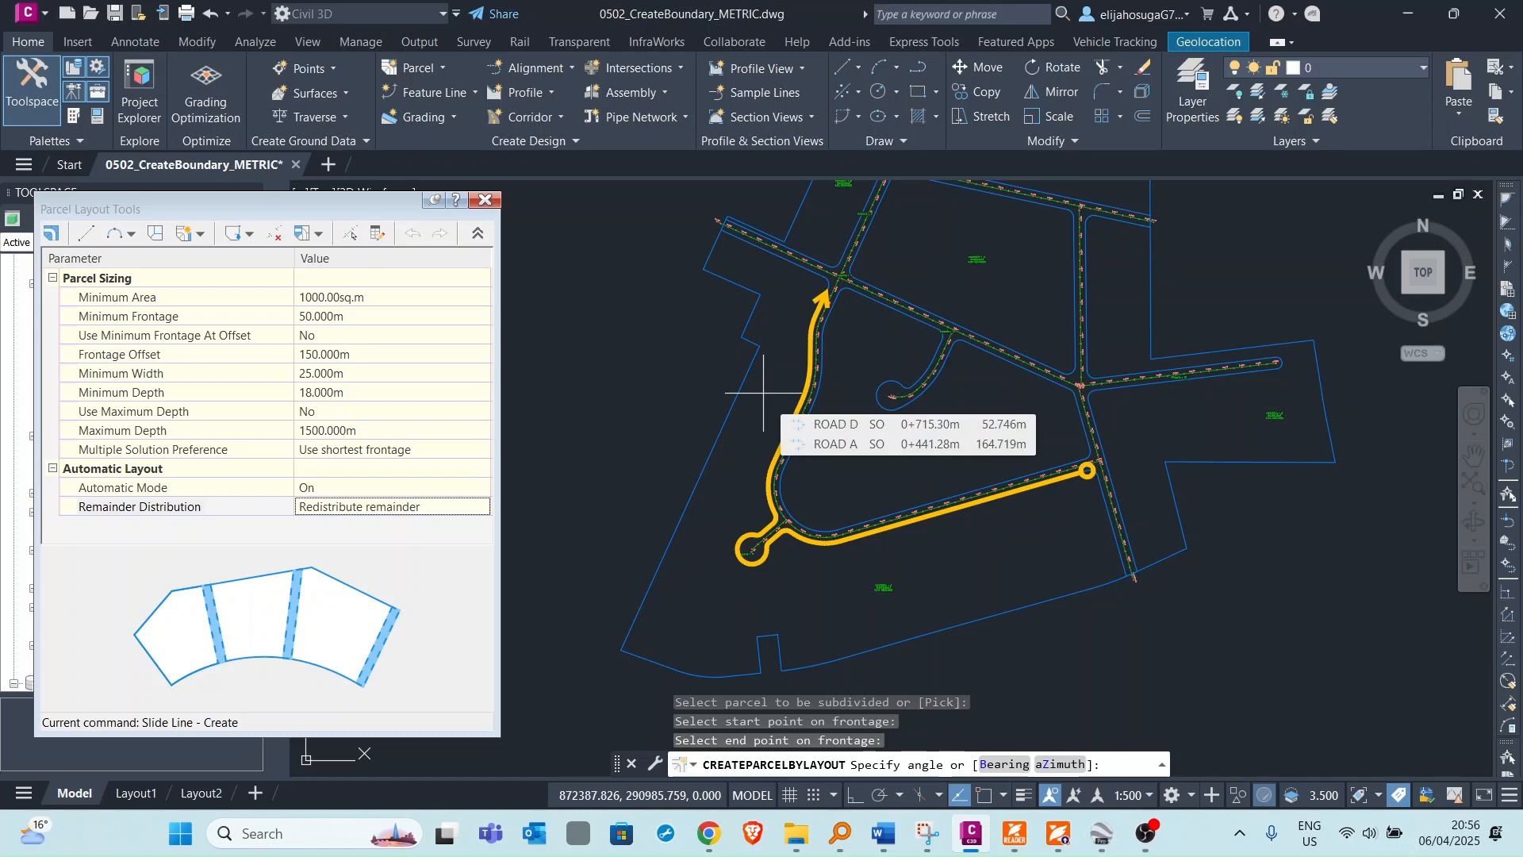
key("Return")
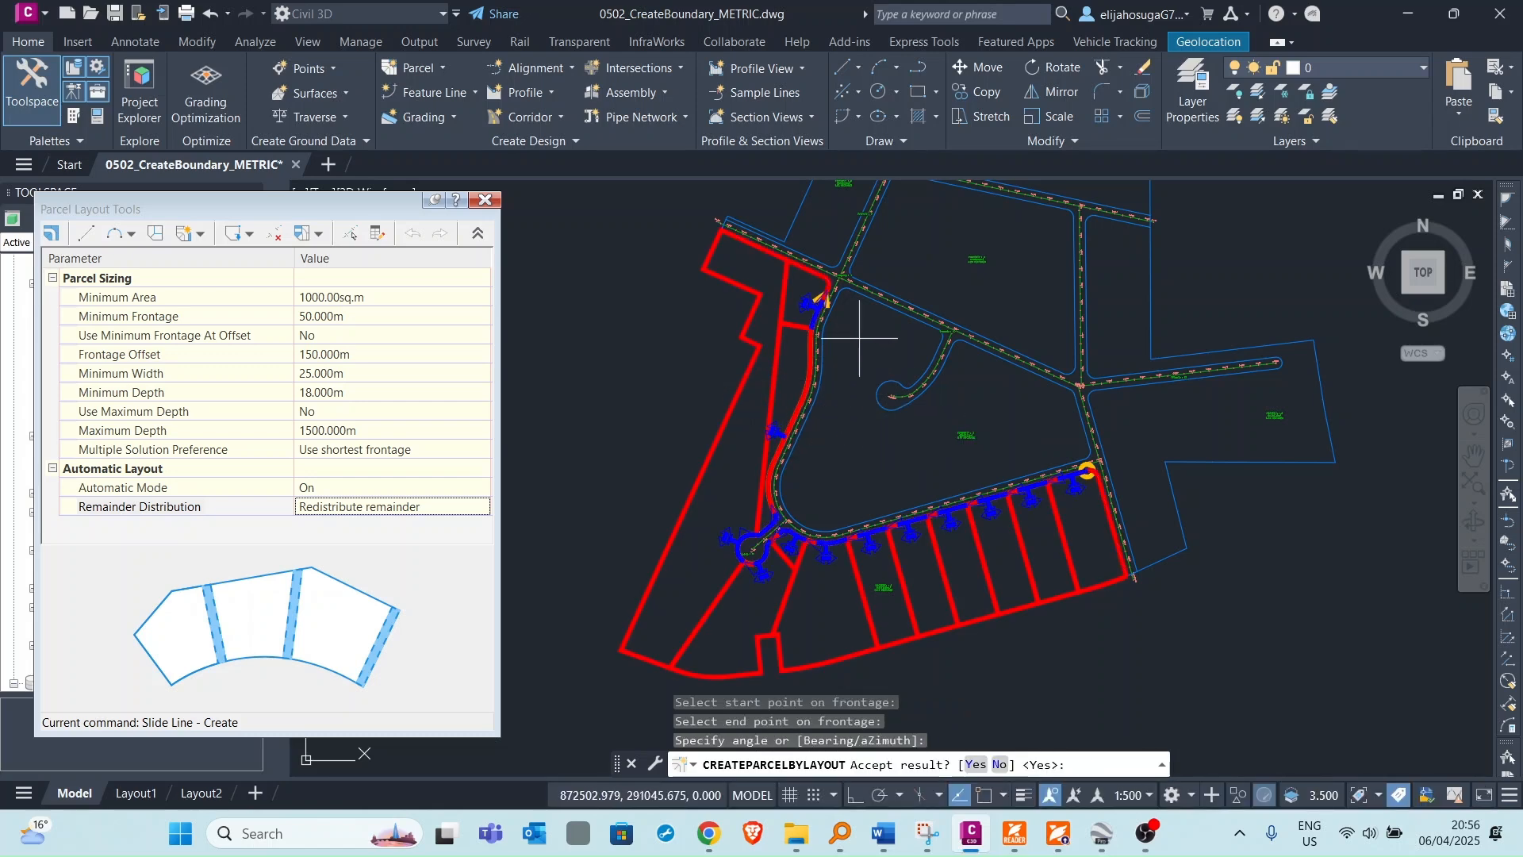
Review the previewed lot layout around the frontage and reject the result.
scroll(825, 484, "up", 3)
scroll(840, 473, "down", 3)
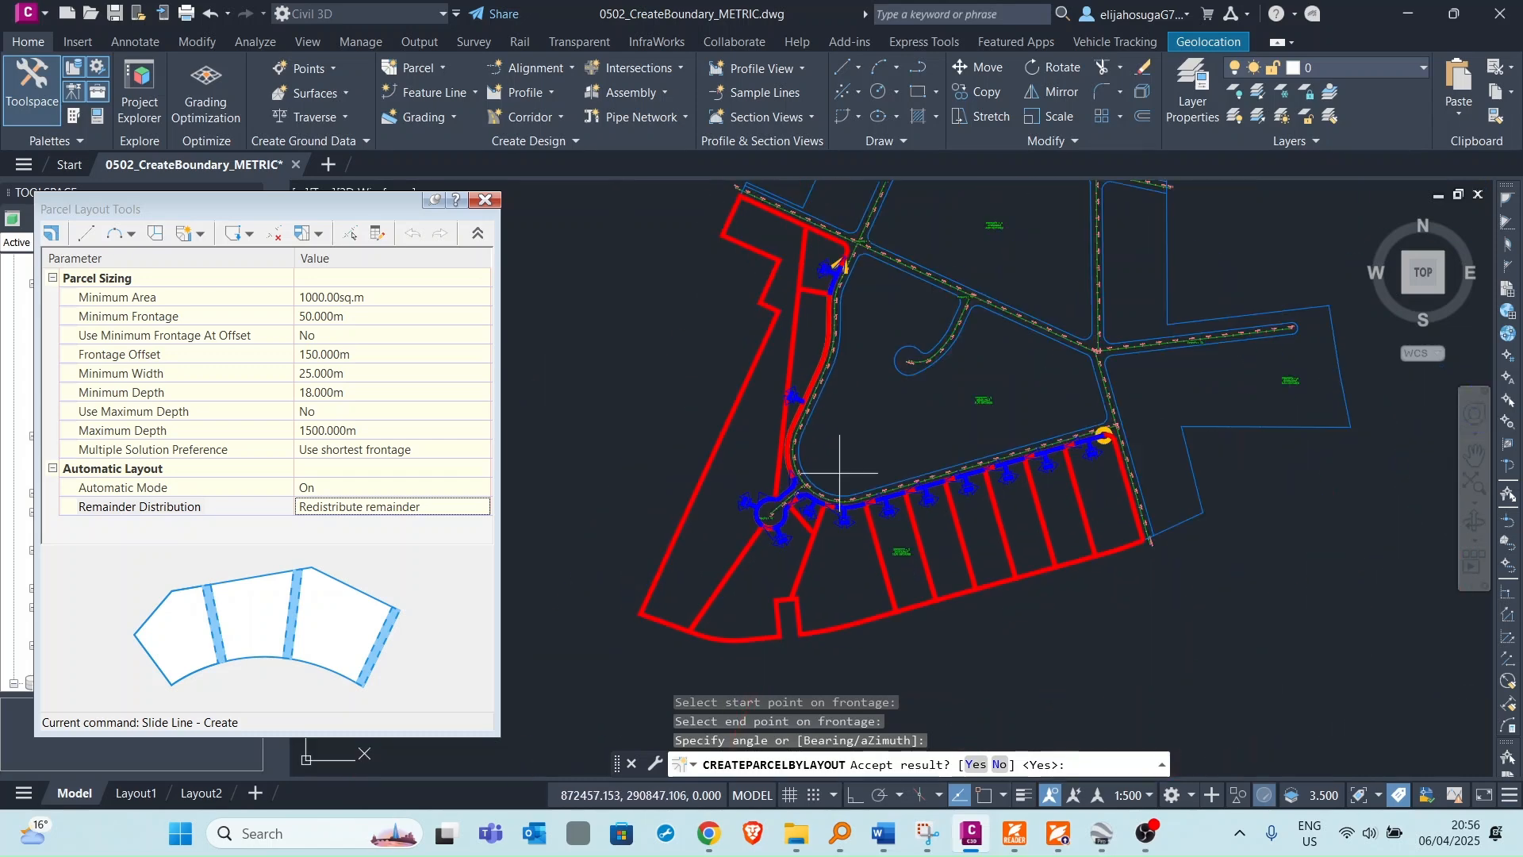
scroll(826, 374, "down", 2)
scroll(788, 401, "up", 4)
scroll(820, 372, "down", 2)
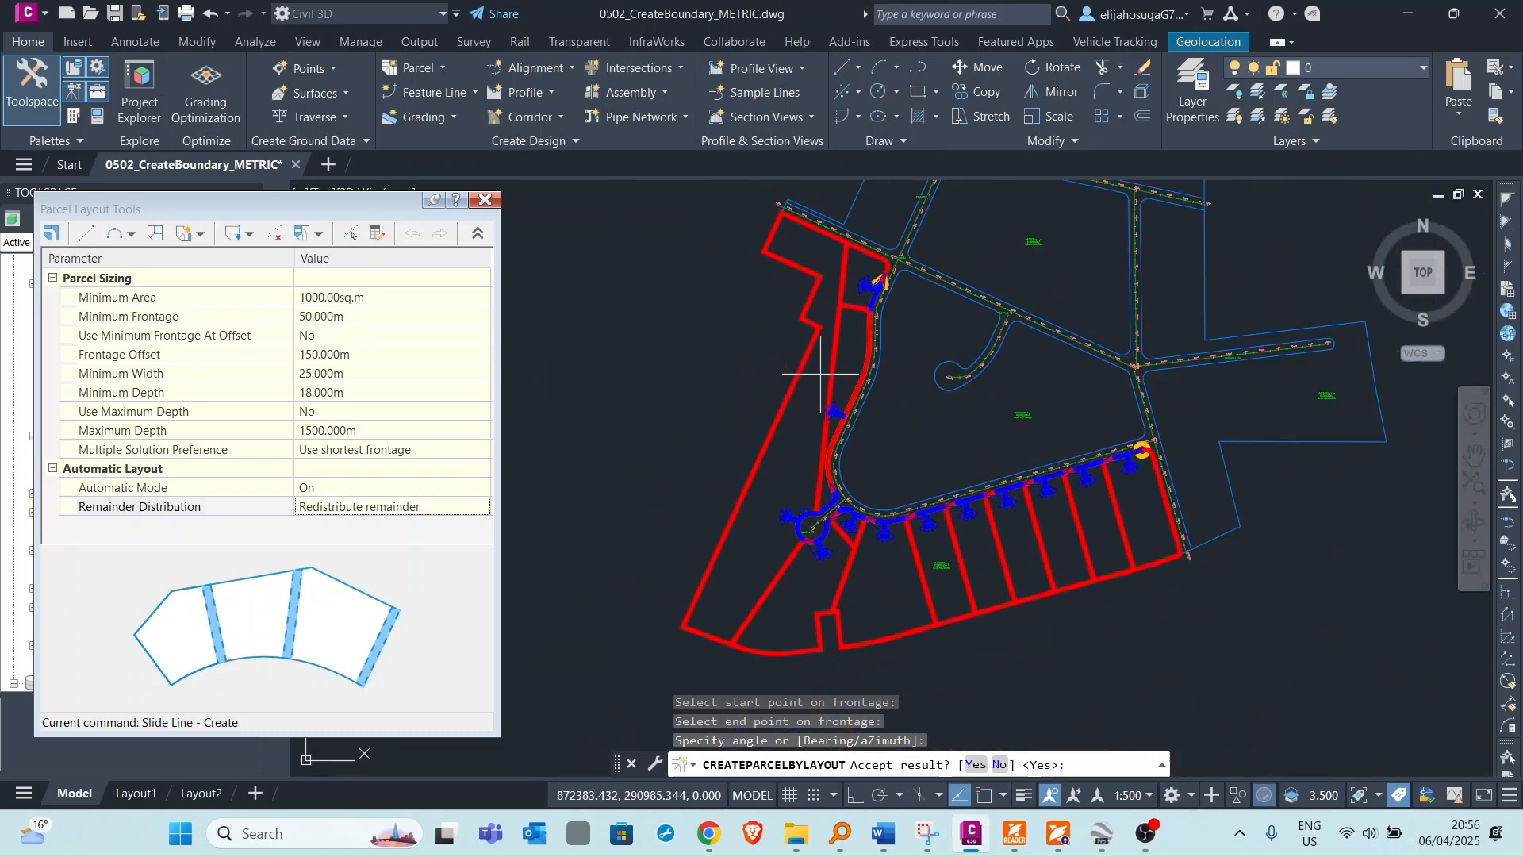
scroll(826, 299, "up", 3)
scroll(841, 297, "down", 3)
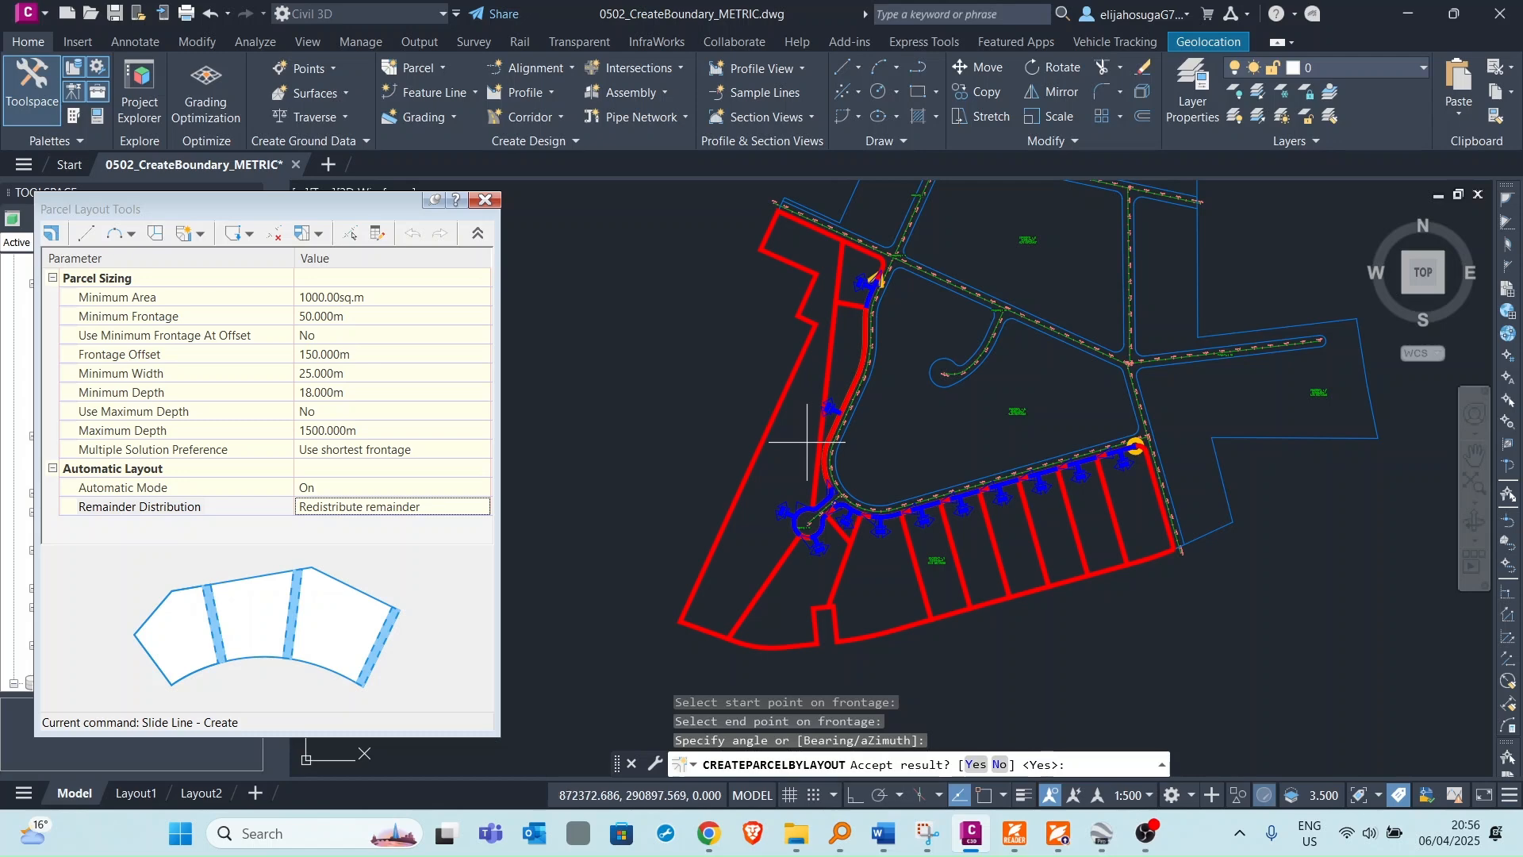
scroll(989, 481, "down", 2)
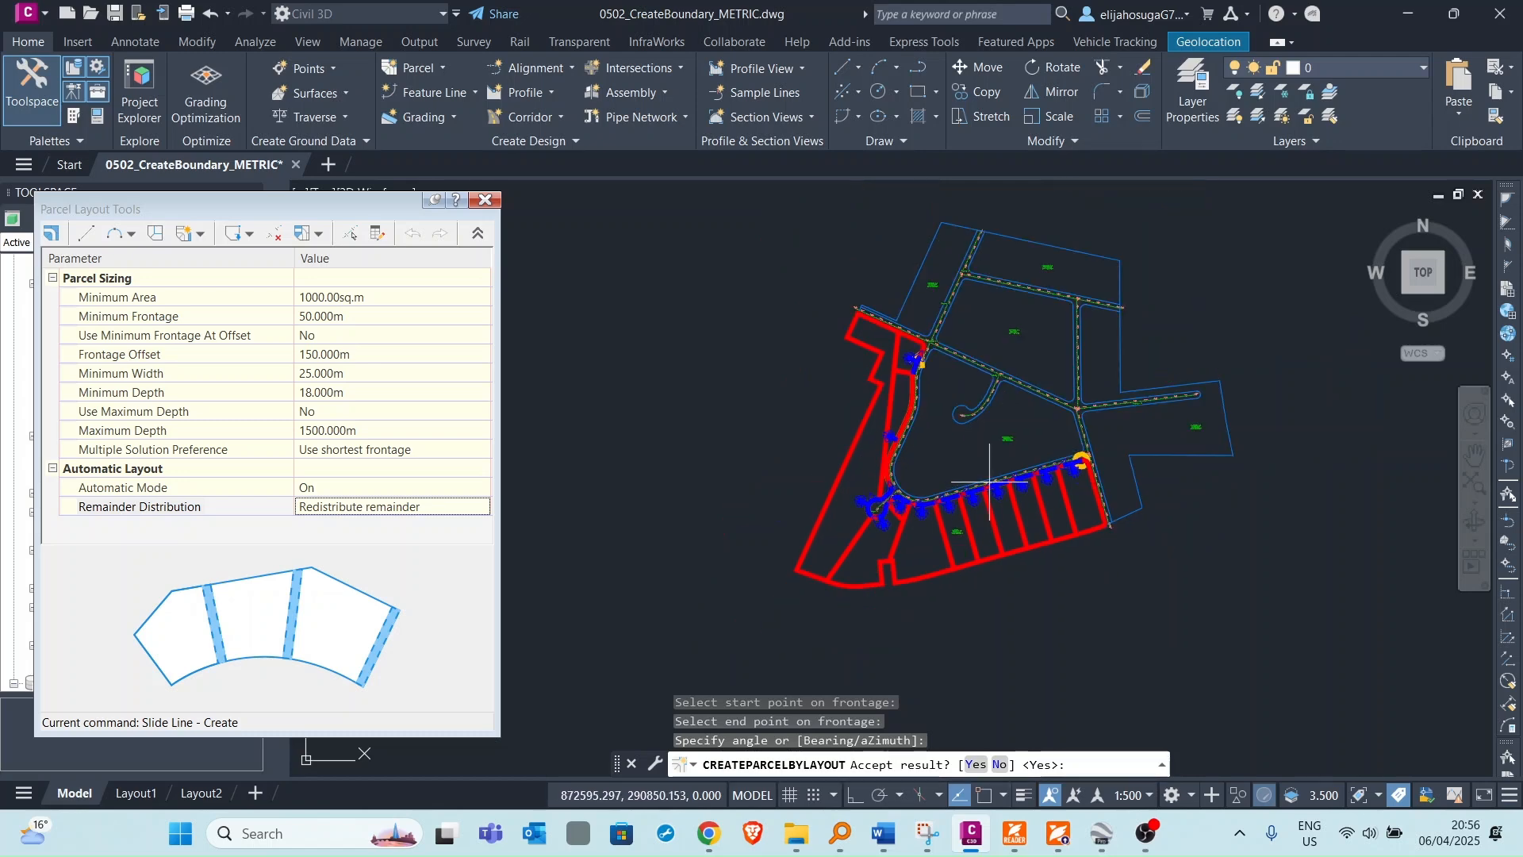
scroll(990, 481, "down", 3)
scroll(999, 514, "up", 3)
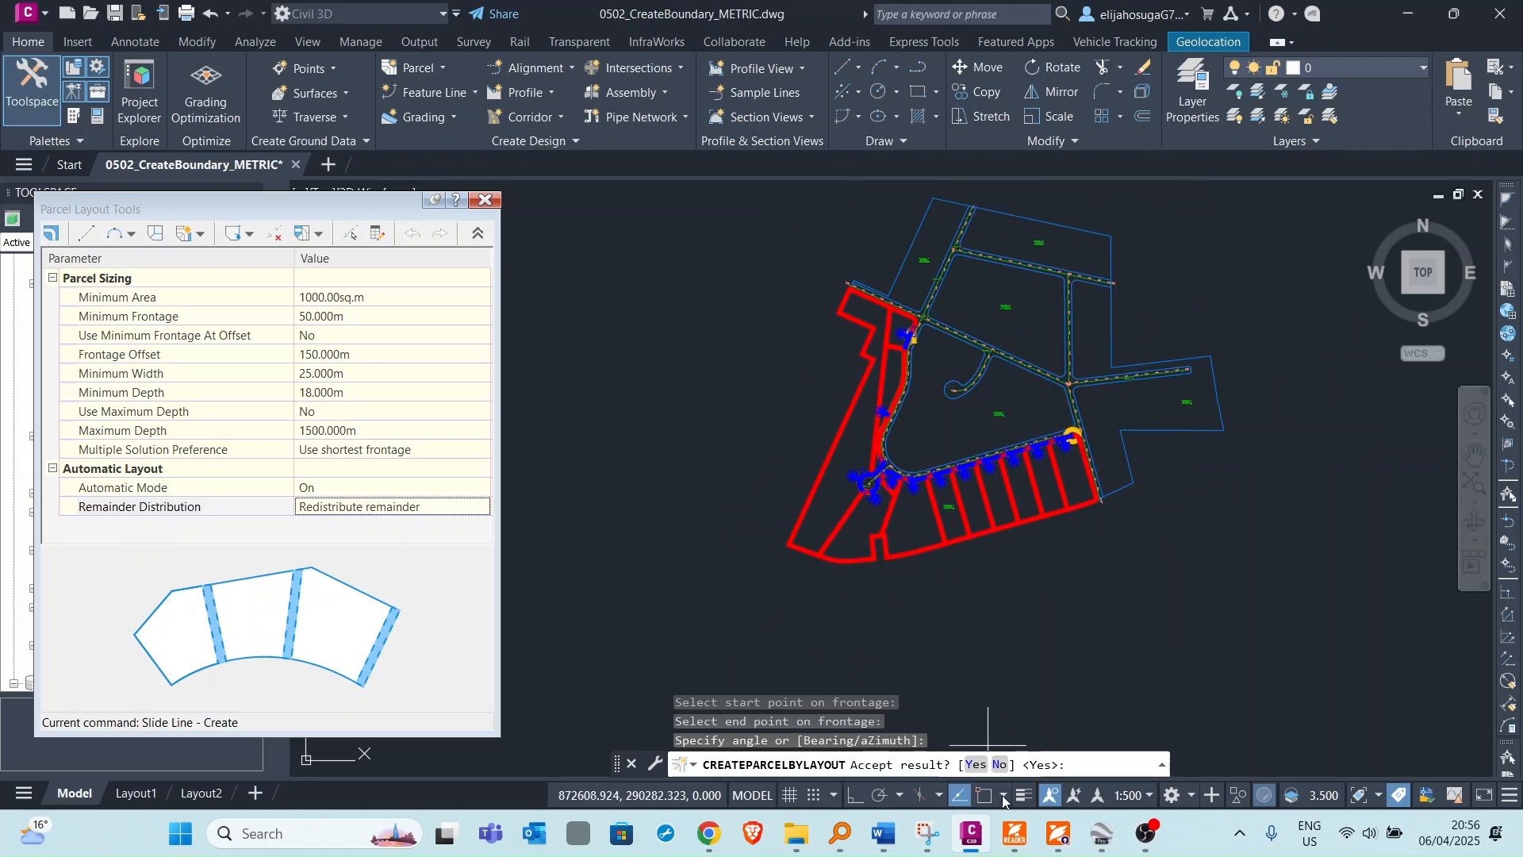
left_click(1000, 764)
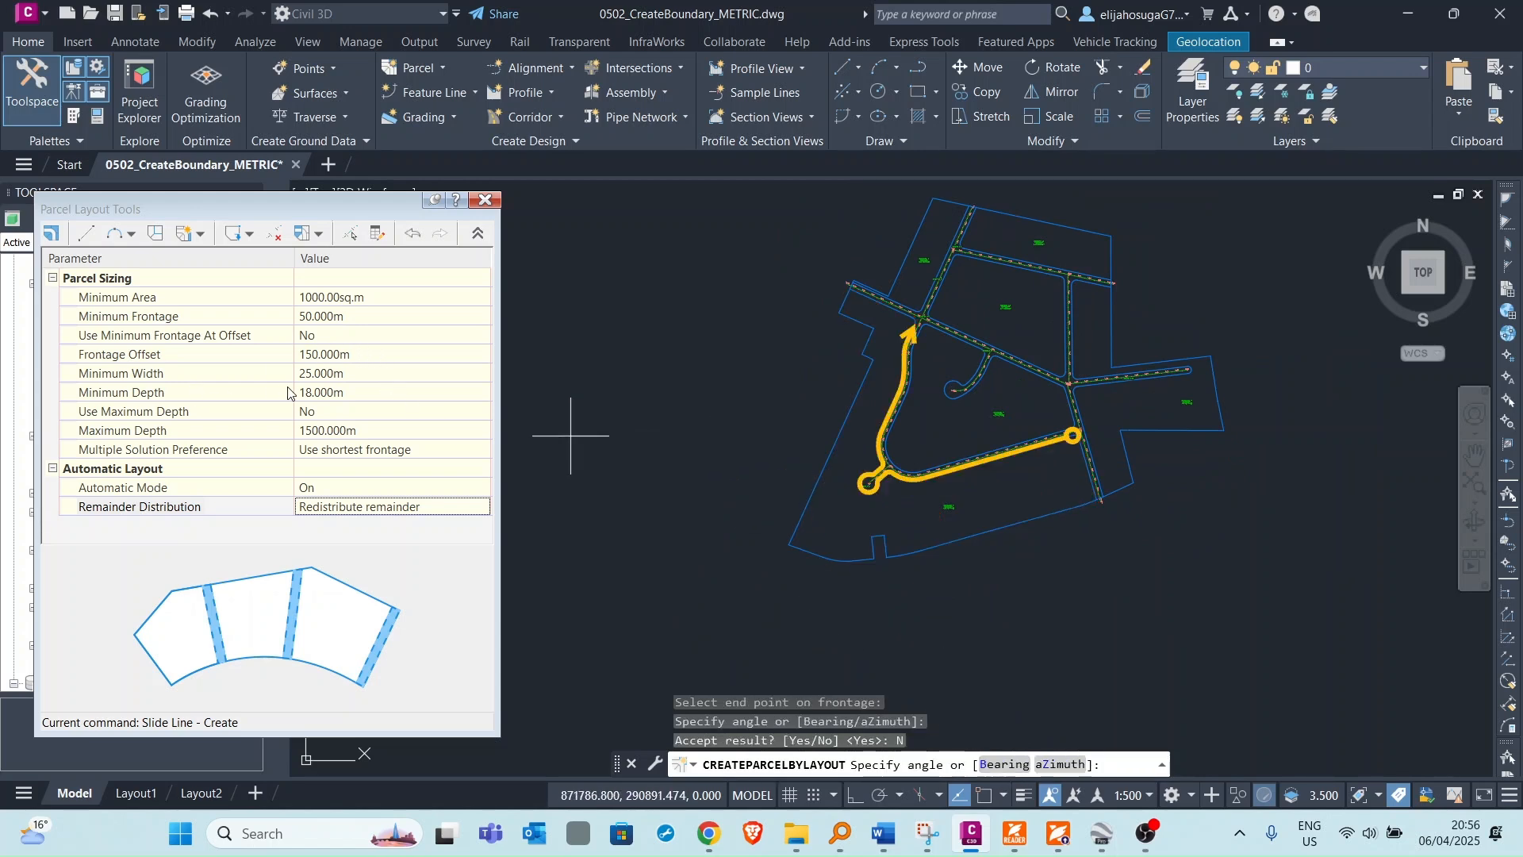
Set Minimum Depth to 19 m and regenerate the lot preview at the default angle.
left_click(326, 400)
type("1")
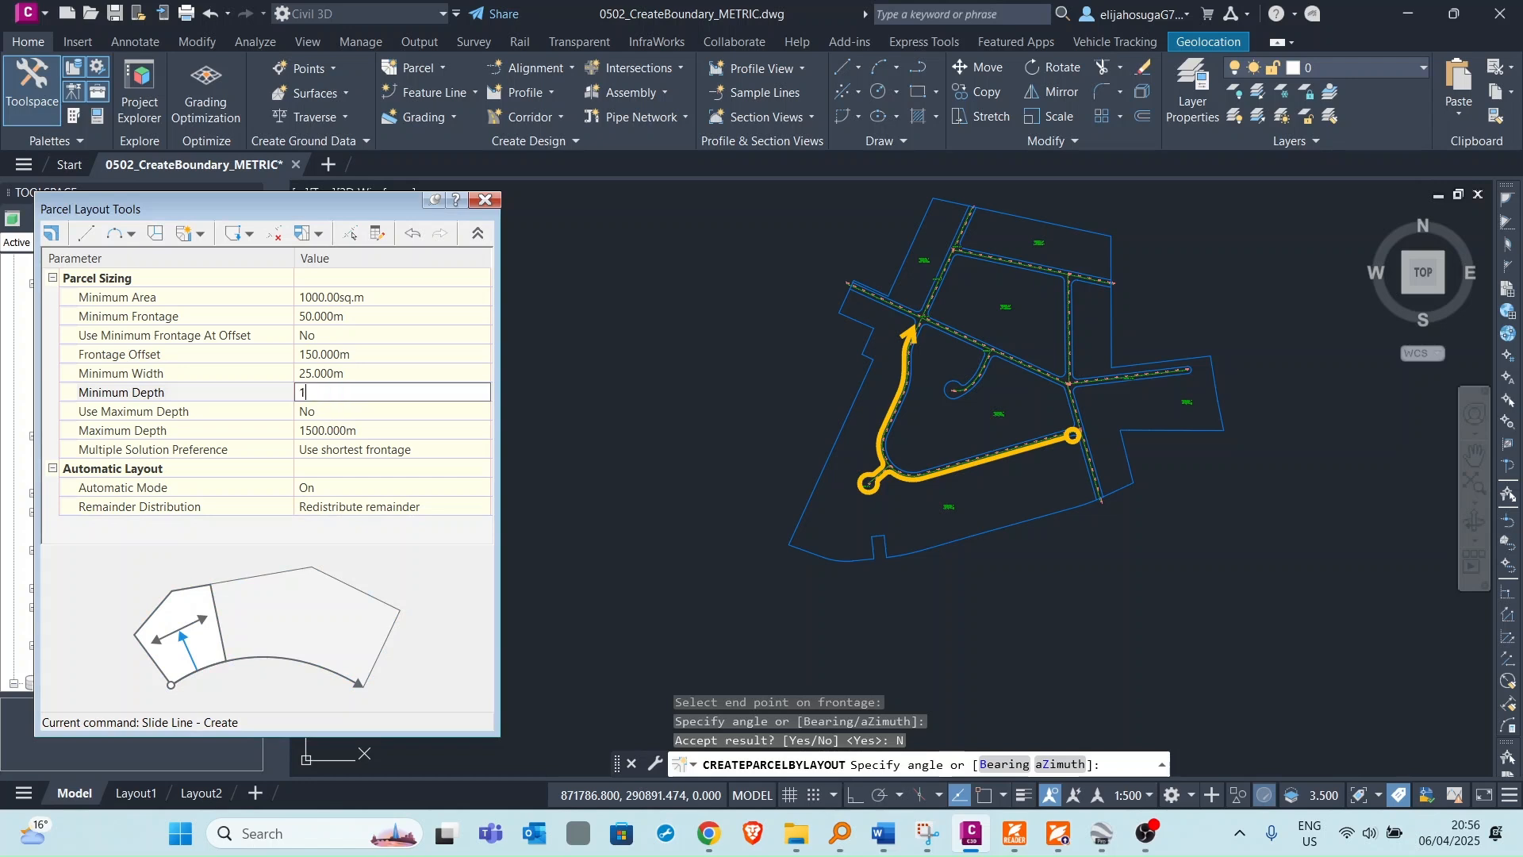
type("9")
key("Return")
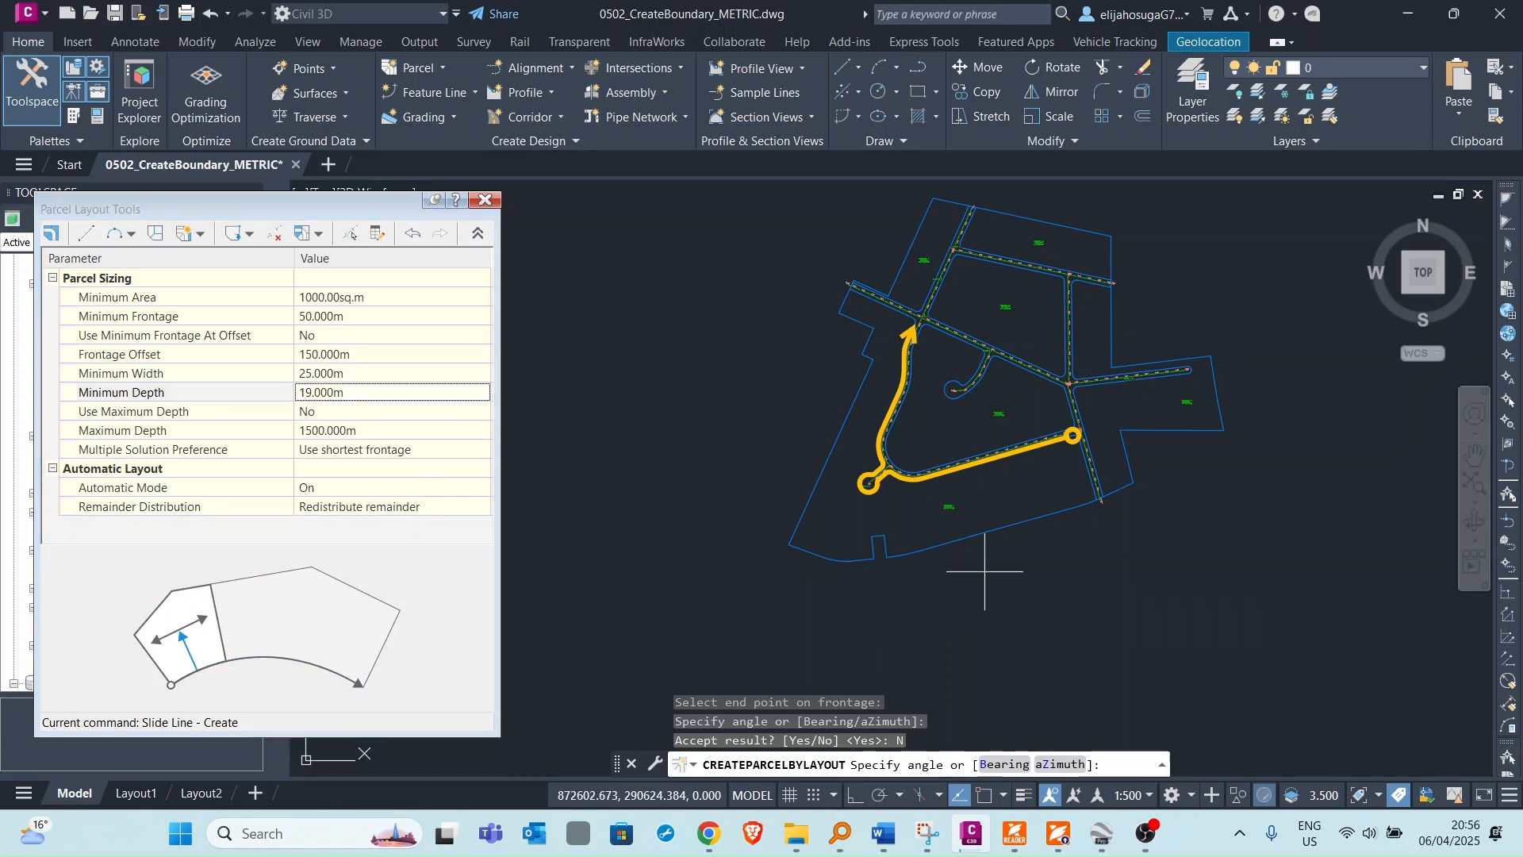
left_click(984, 573)
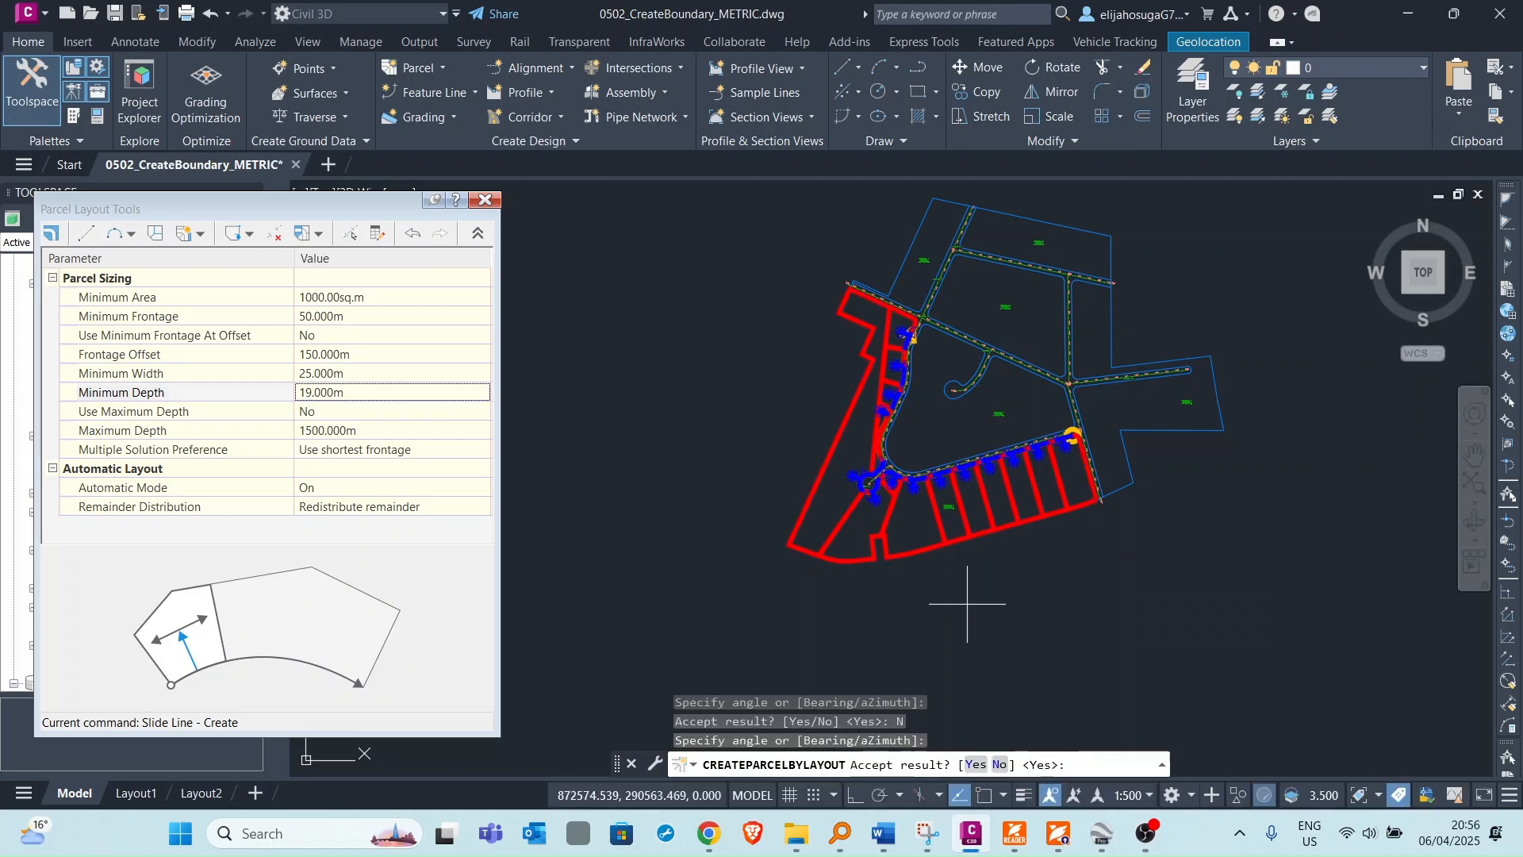
Review the regenerated lots and accept the result.
scroll(867, 398, "up", 3)
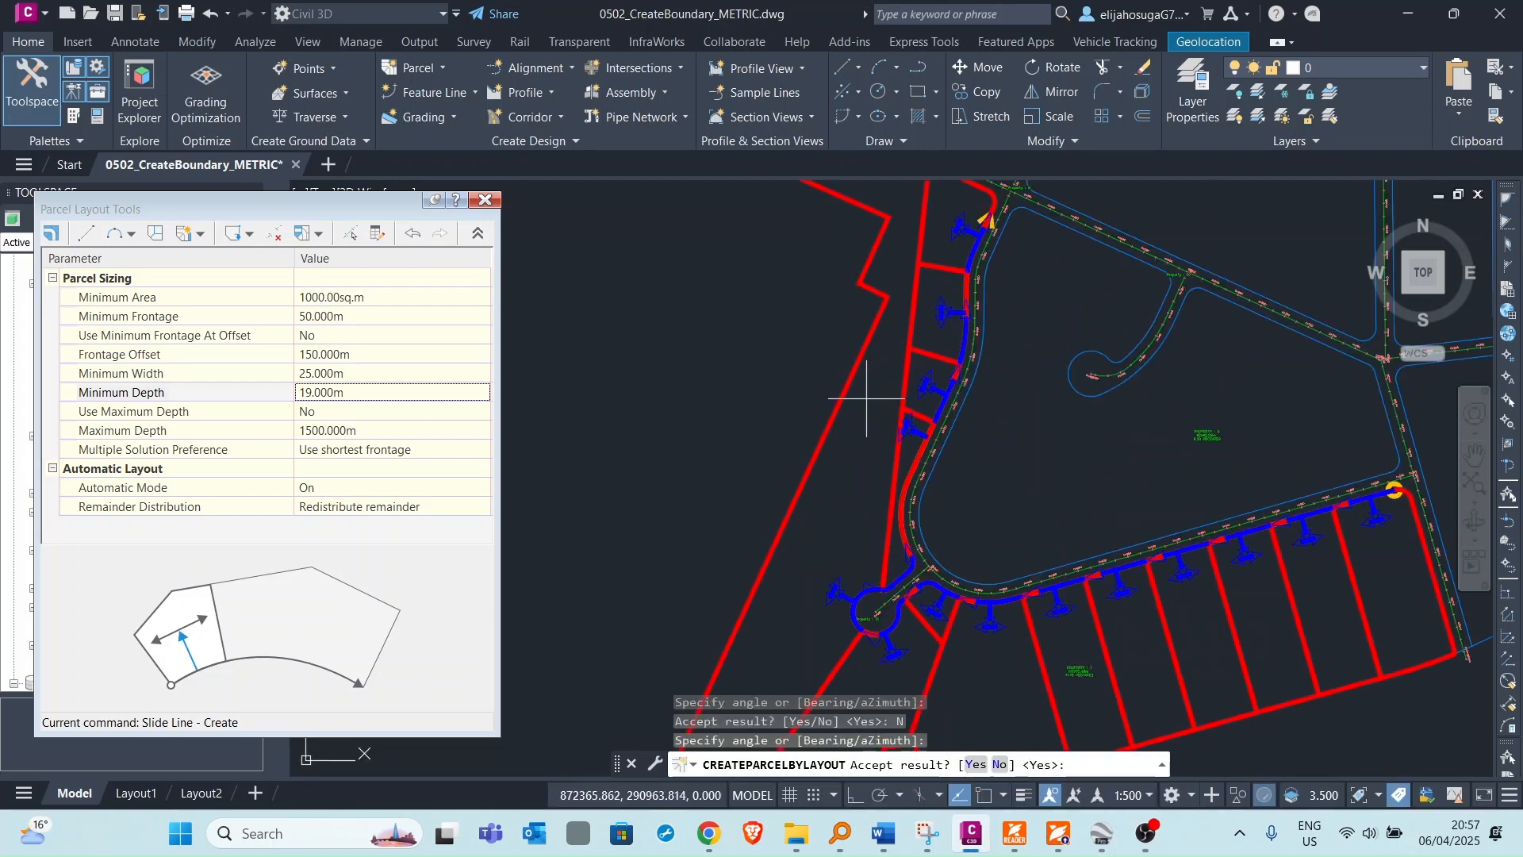
scroll(887, 352, "down", 2)
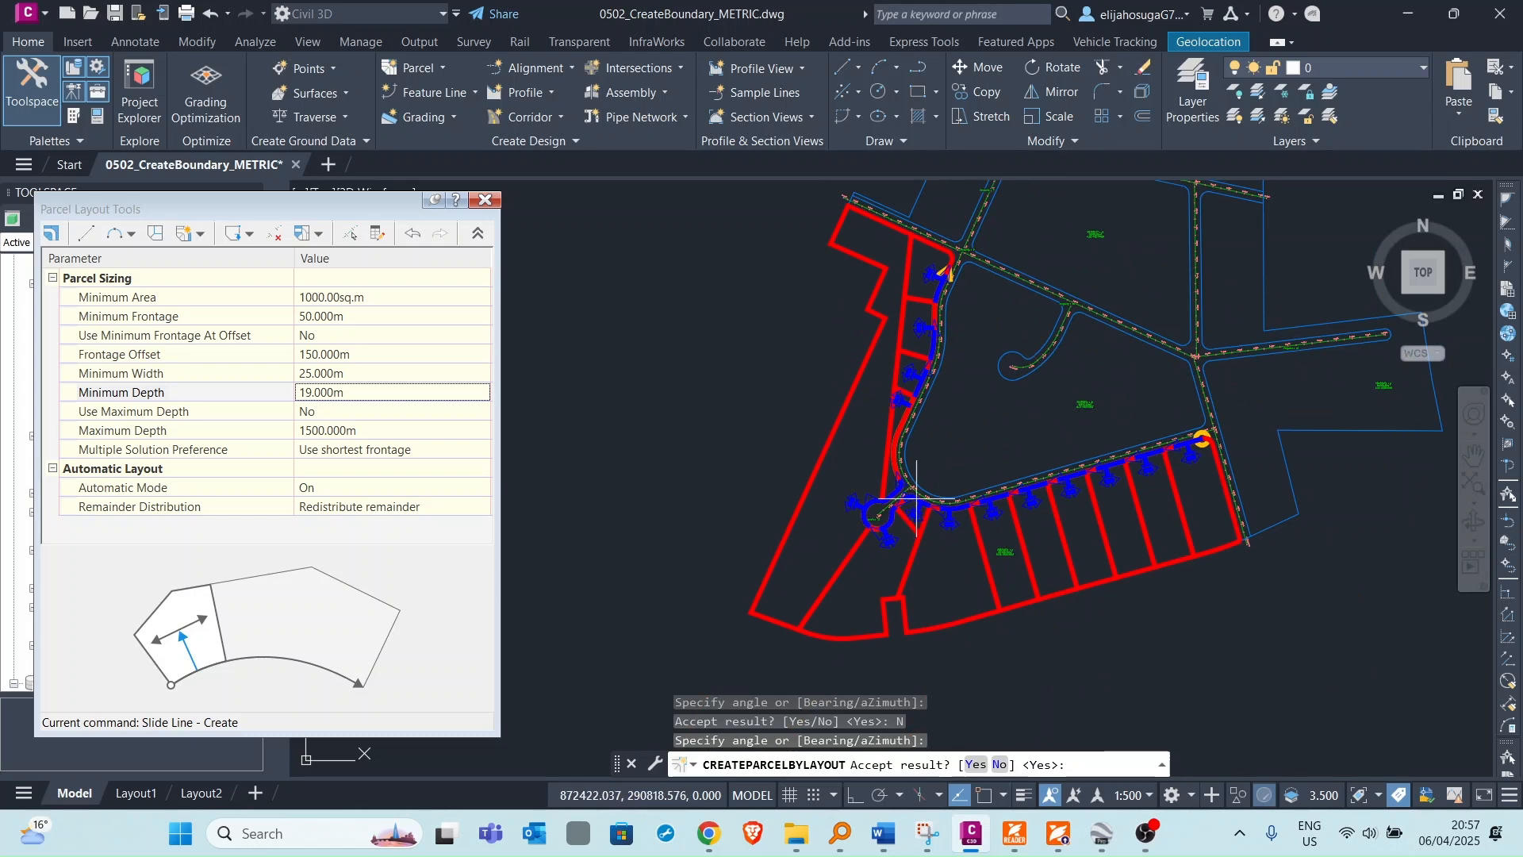
left_click(976, 764)
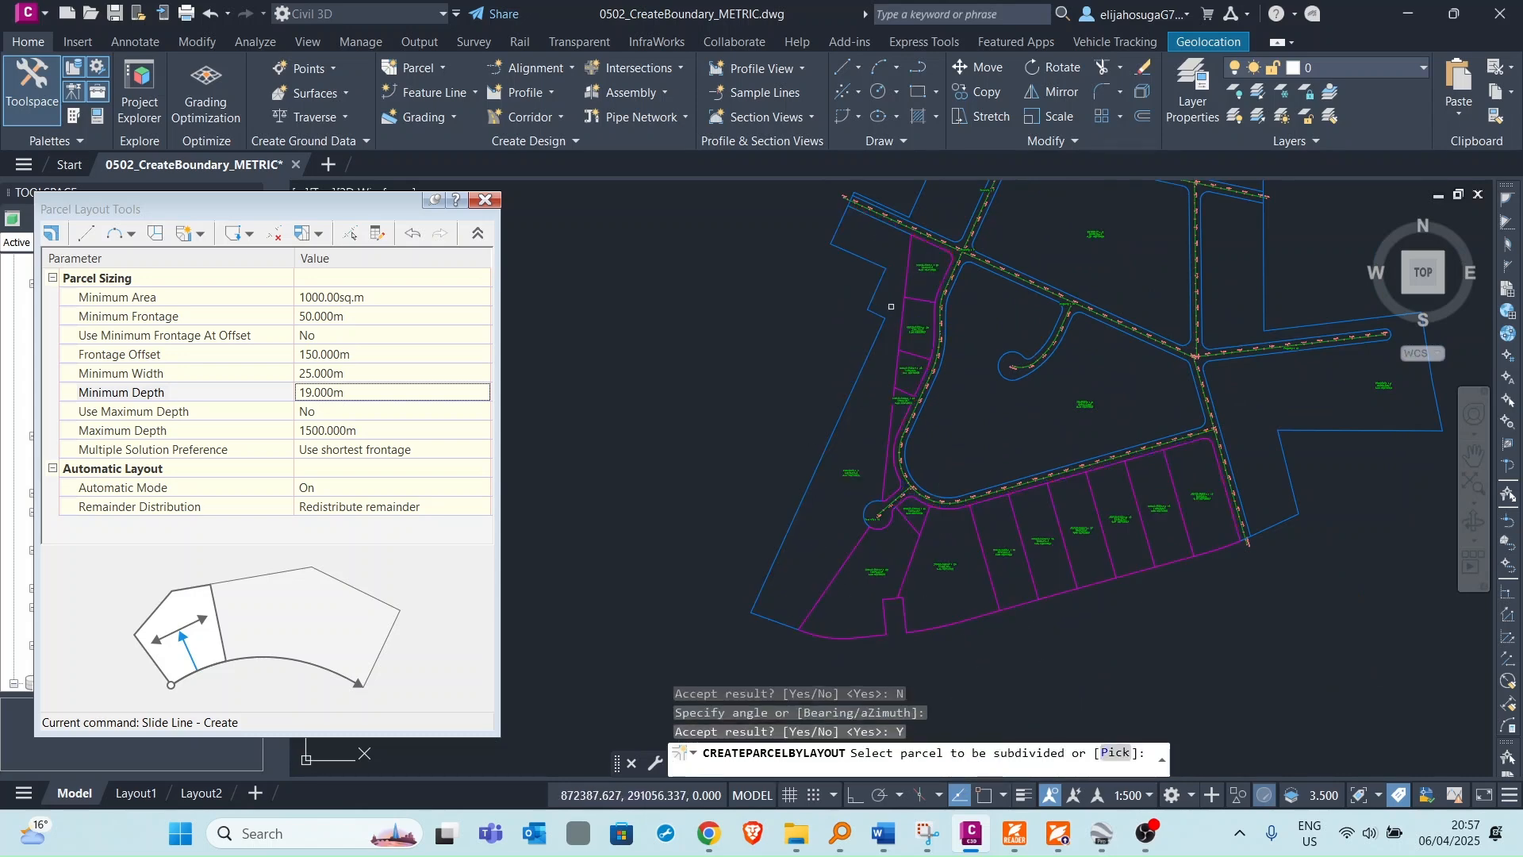
Try to select the next parcel to be subdivided.
scroll(891, 307, "down", 3)
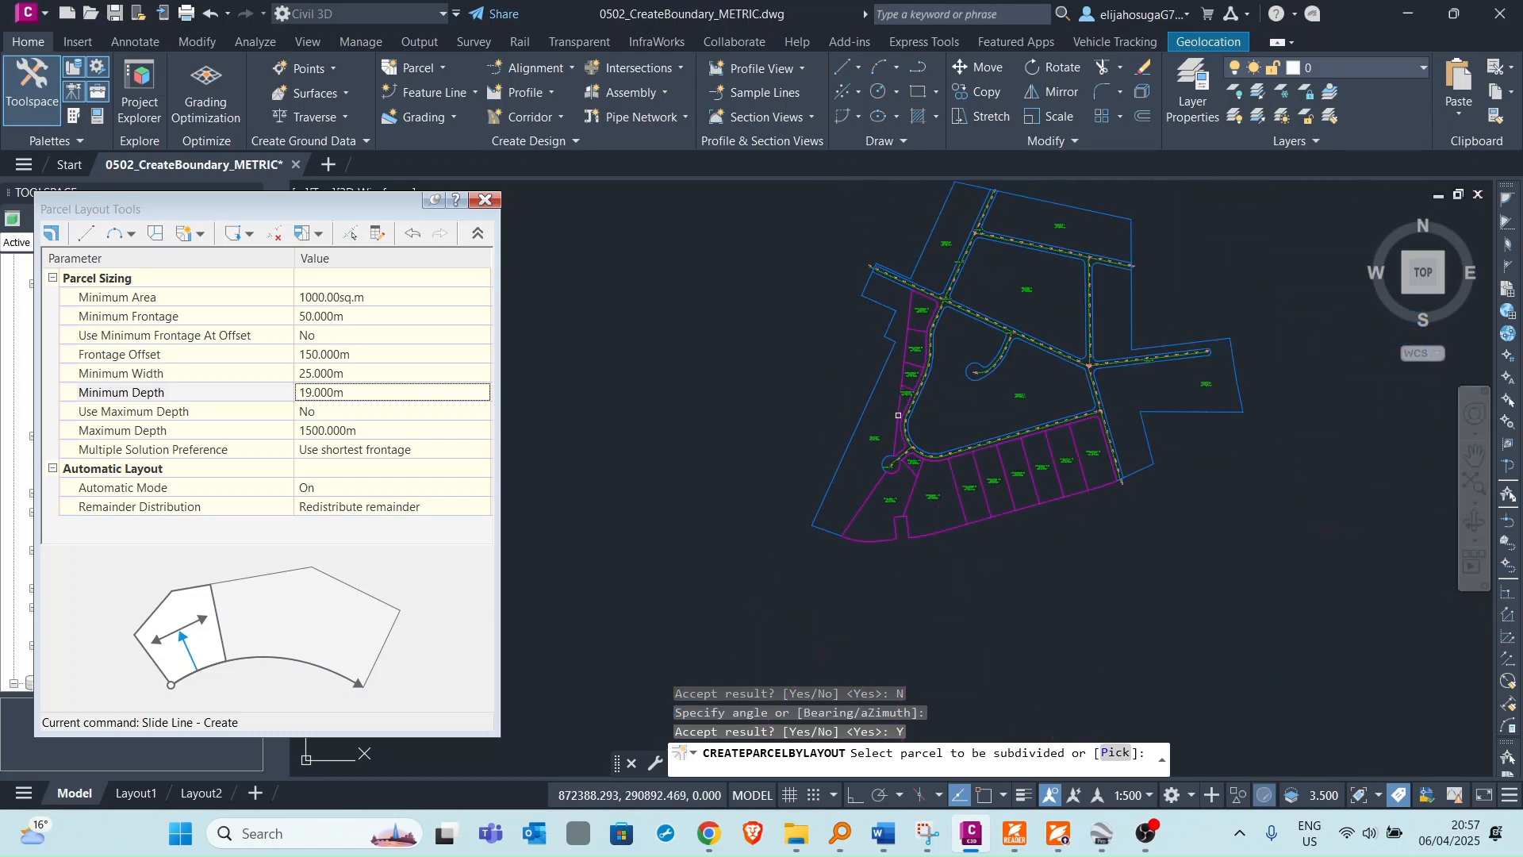
left_click(899, 407)
scroll(895, 311, "up", 10)
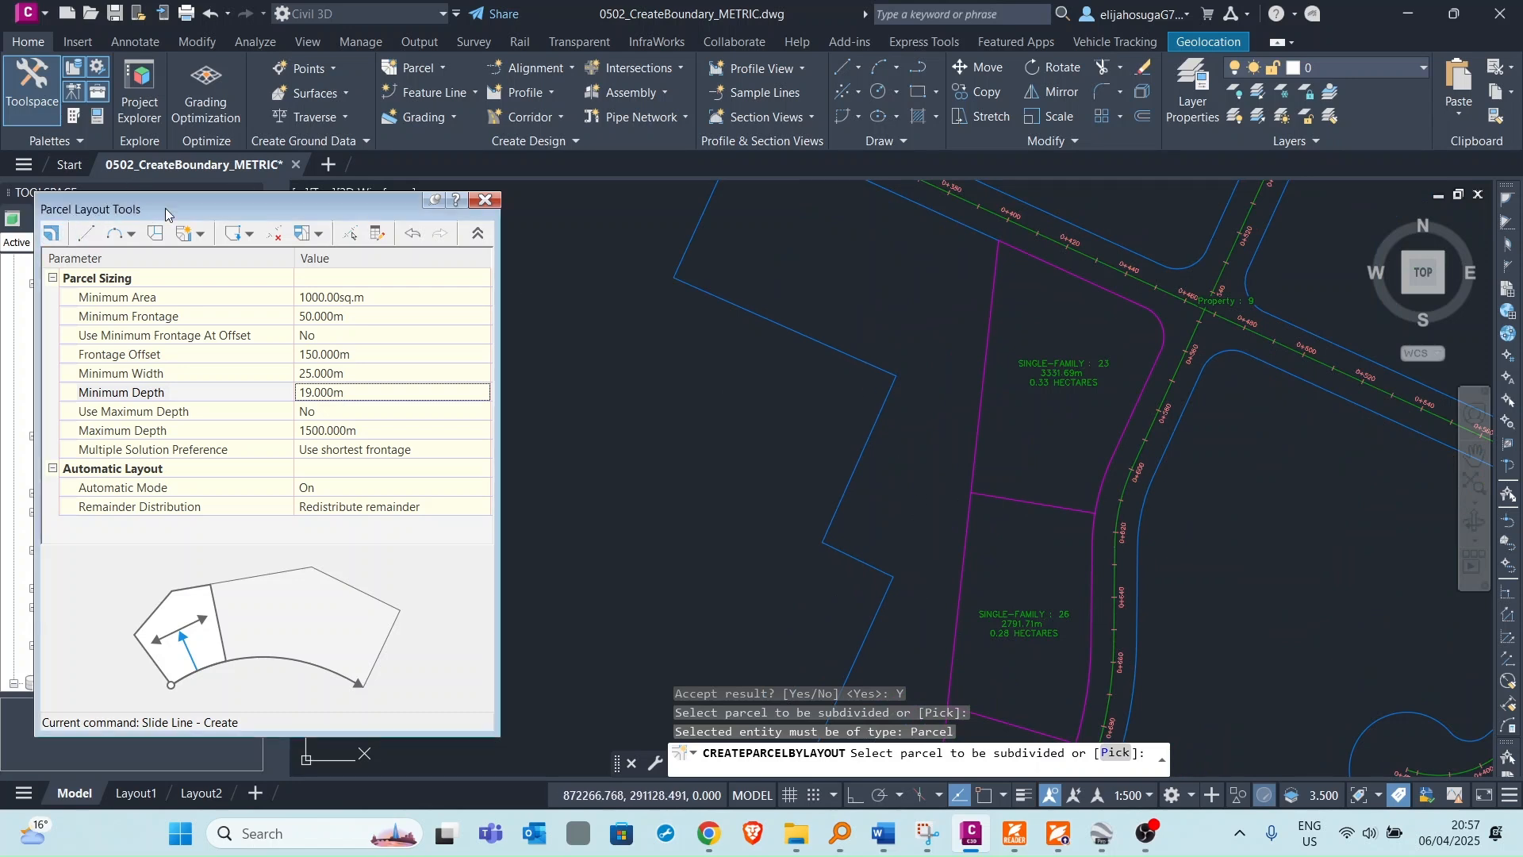
scroll(1014, 356, "down", 5)
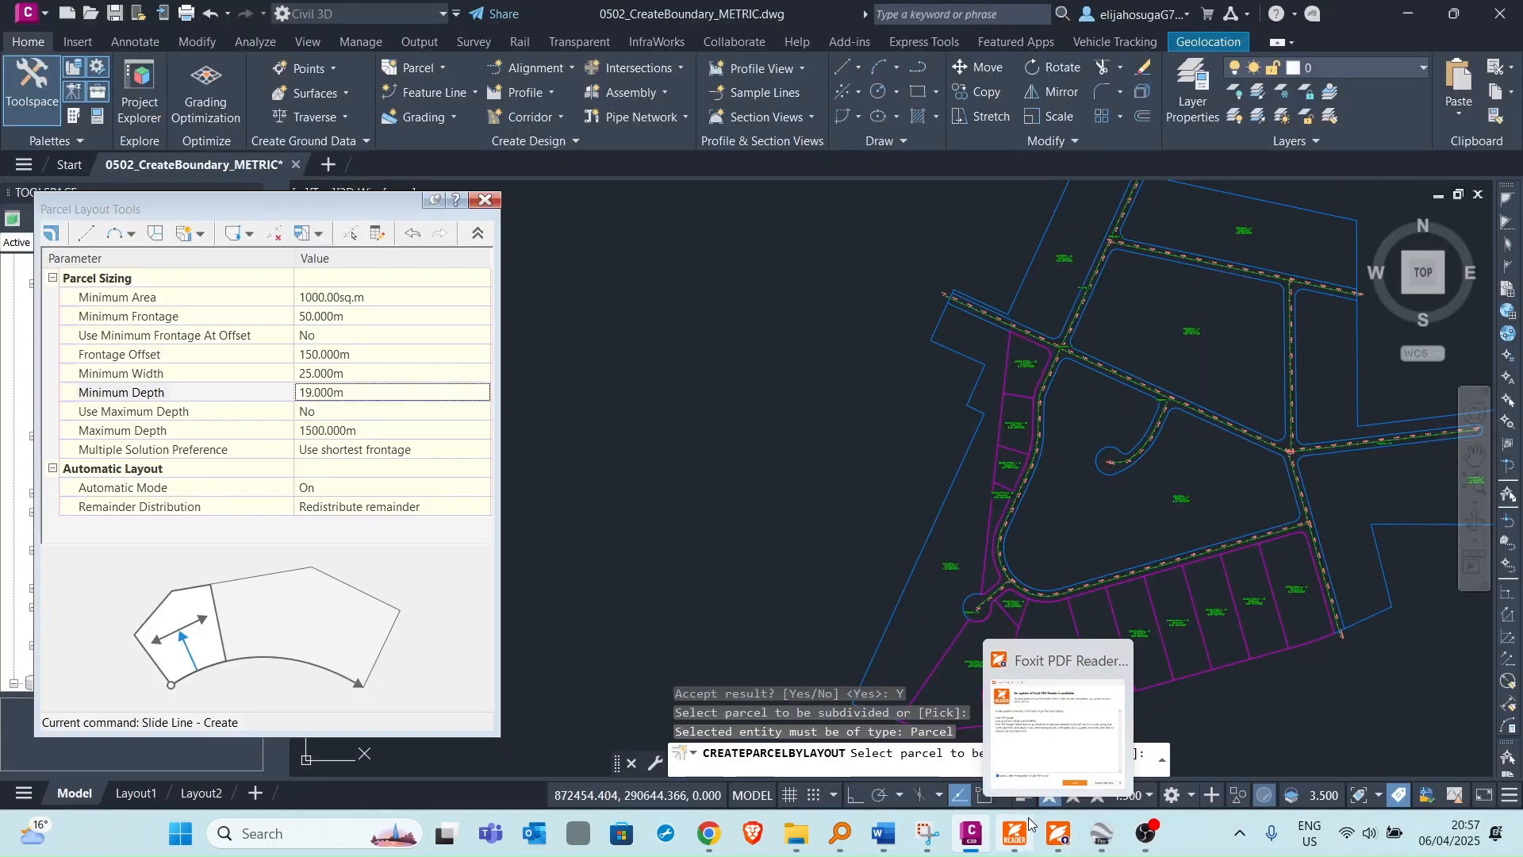
mouse_move(1059, 833)
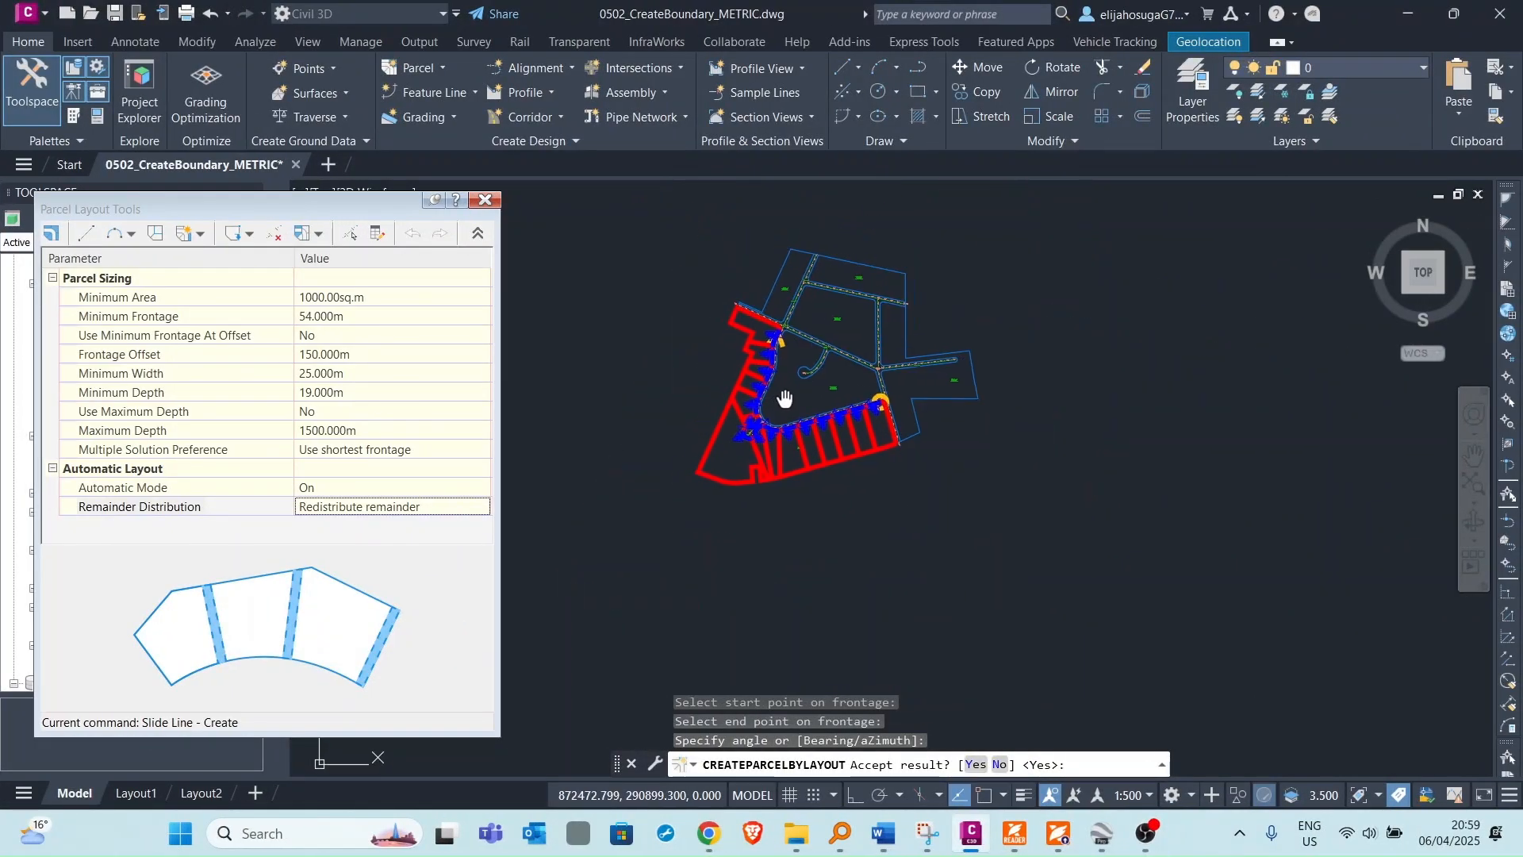
Review the new lot preview along the cul-de-sac road and accept it.
scroll(784, 399, "up", 6)
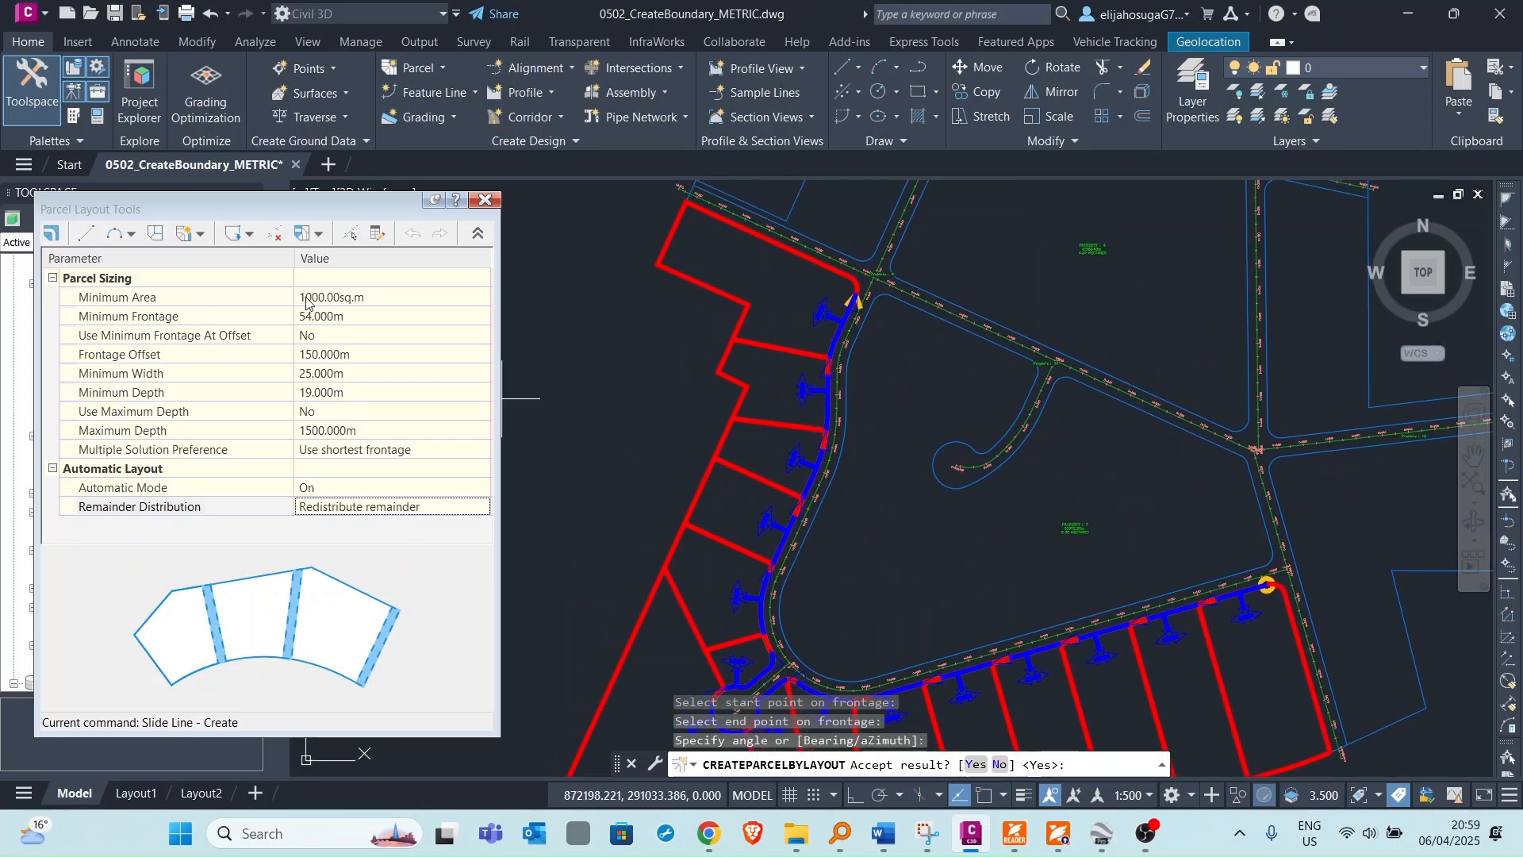
scroll(737, 290, "down", 4)
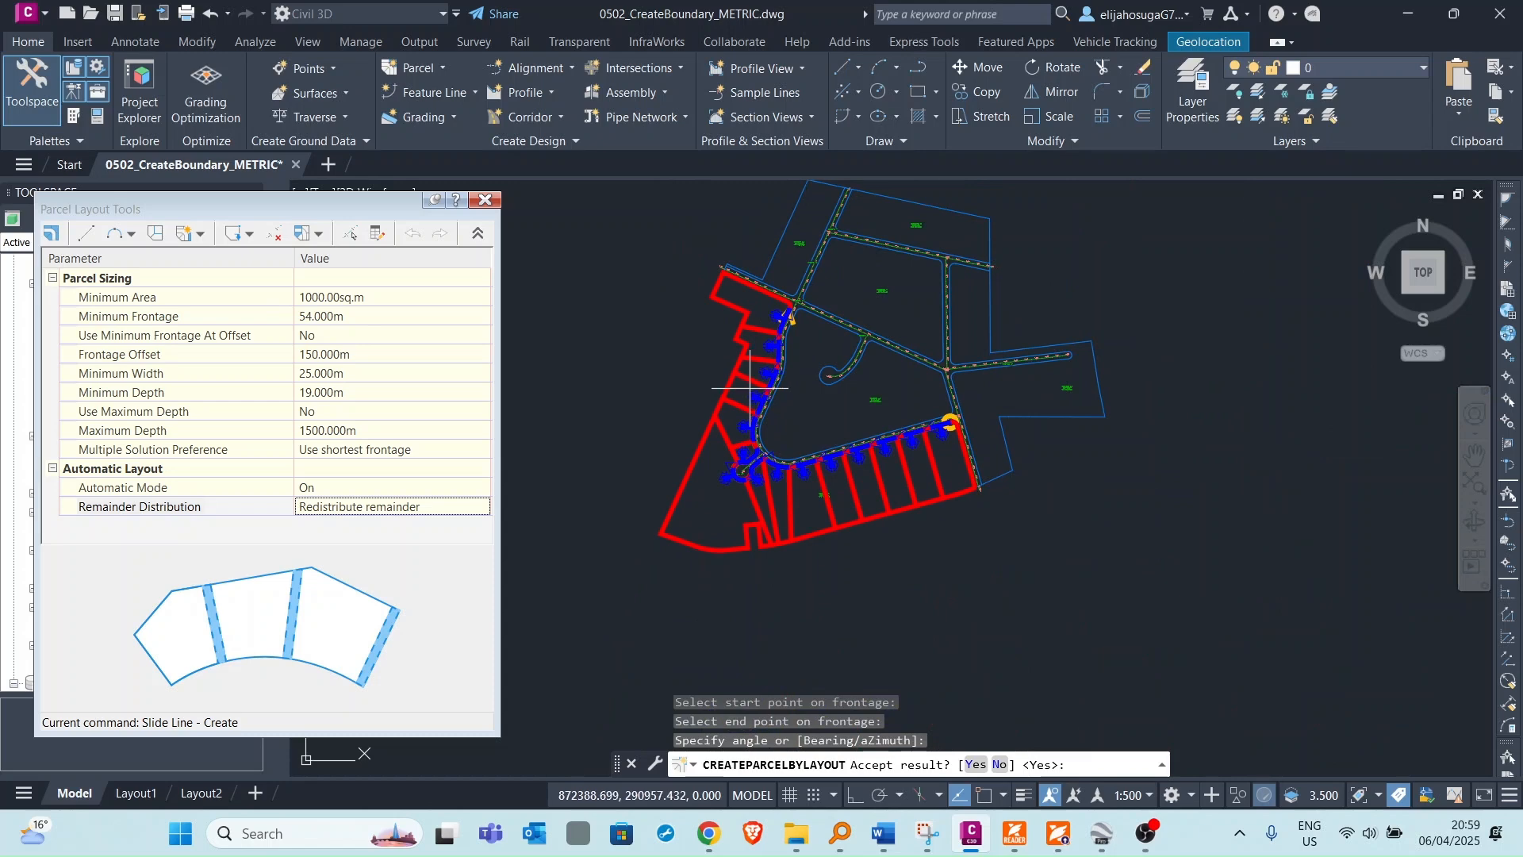
scroll(744, 527, "up", 4)
scroll(757, 341, "down", 2)
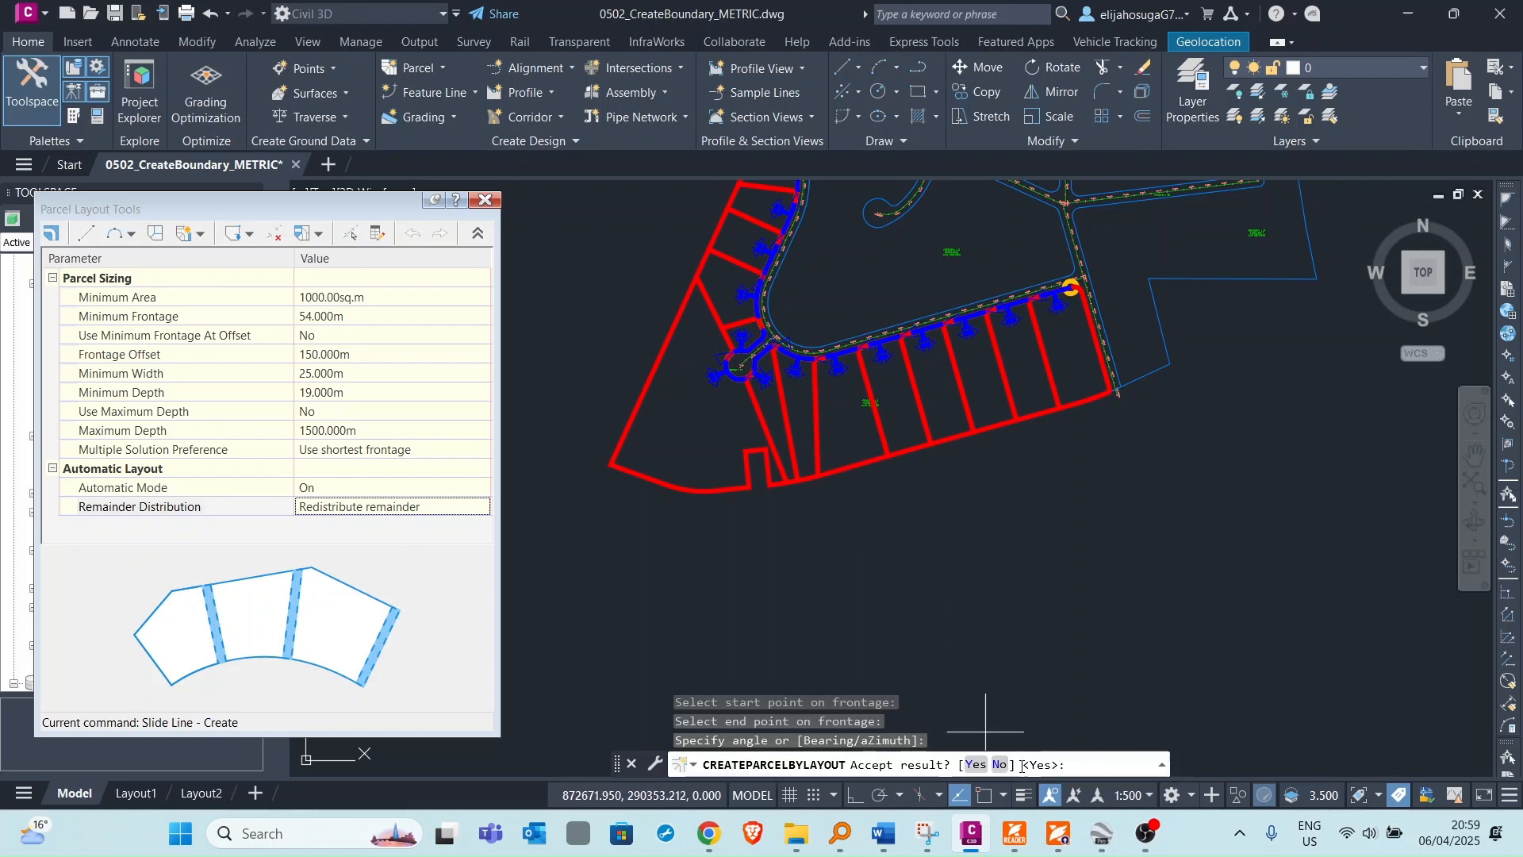
scroll(972, 603, "down", 2)
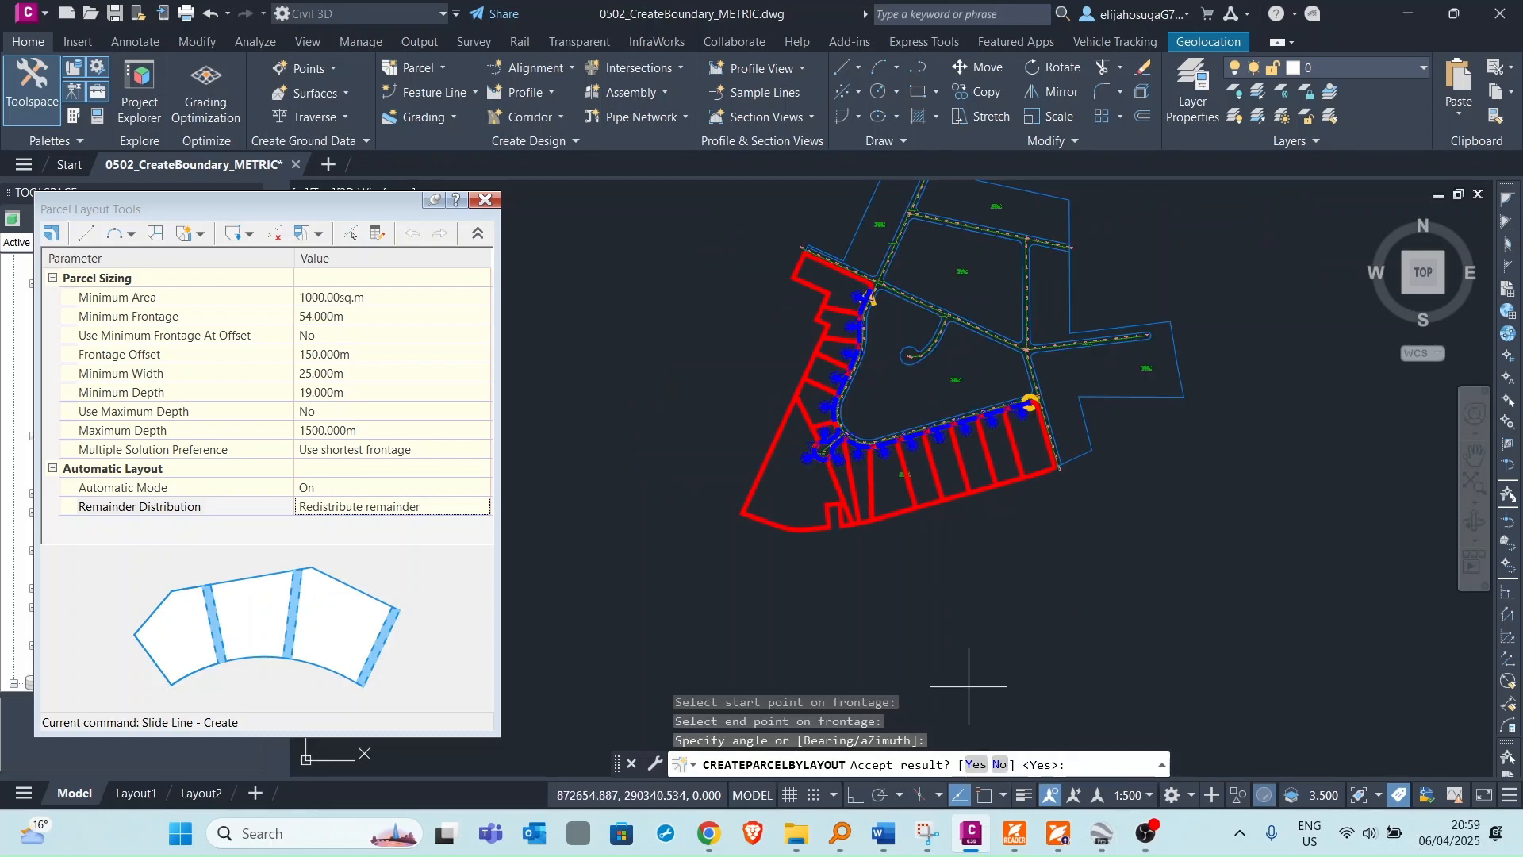
key("Return")
Inspect the created lots and exit the Slide Line - Create command.
scroll(881, 372, "up", 8)
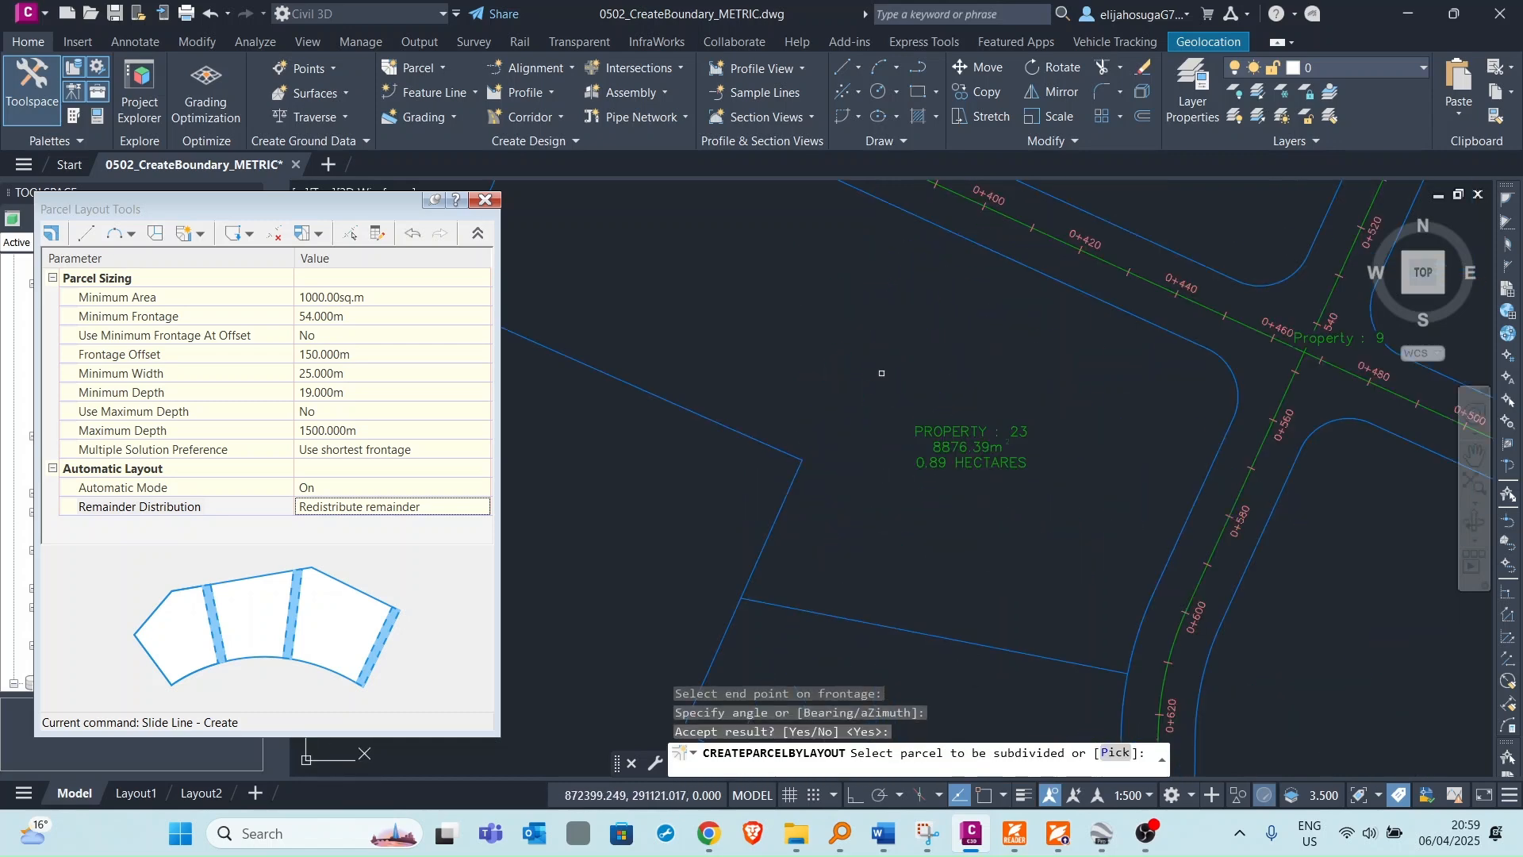
scroll(881, 373, "down", 8)
scroll(919, 476, "up", 4)
scroll(921, 490, "down", 4)
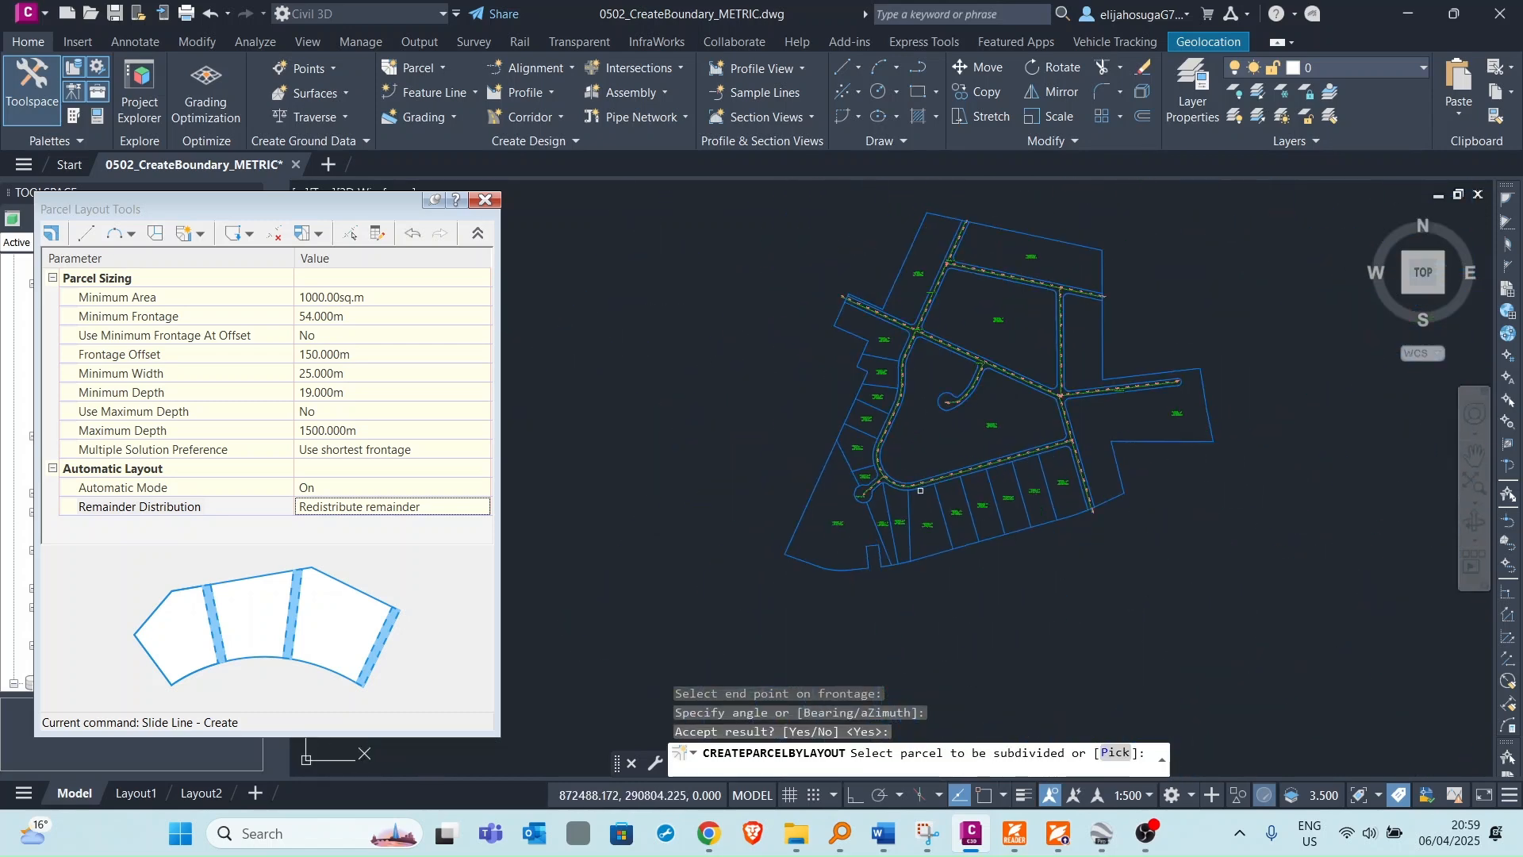
key("Escape")
Switch to the Free Form Create layout tool for the parcel west of the cul-de-sac.
scroll(833, 516, "up", 2)
scroll(789, 418, "up", 6)
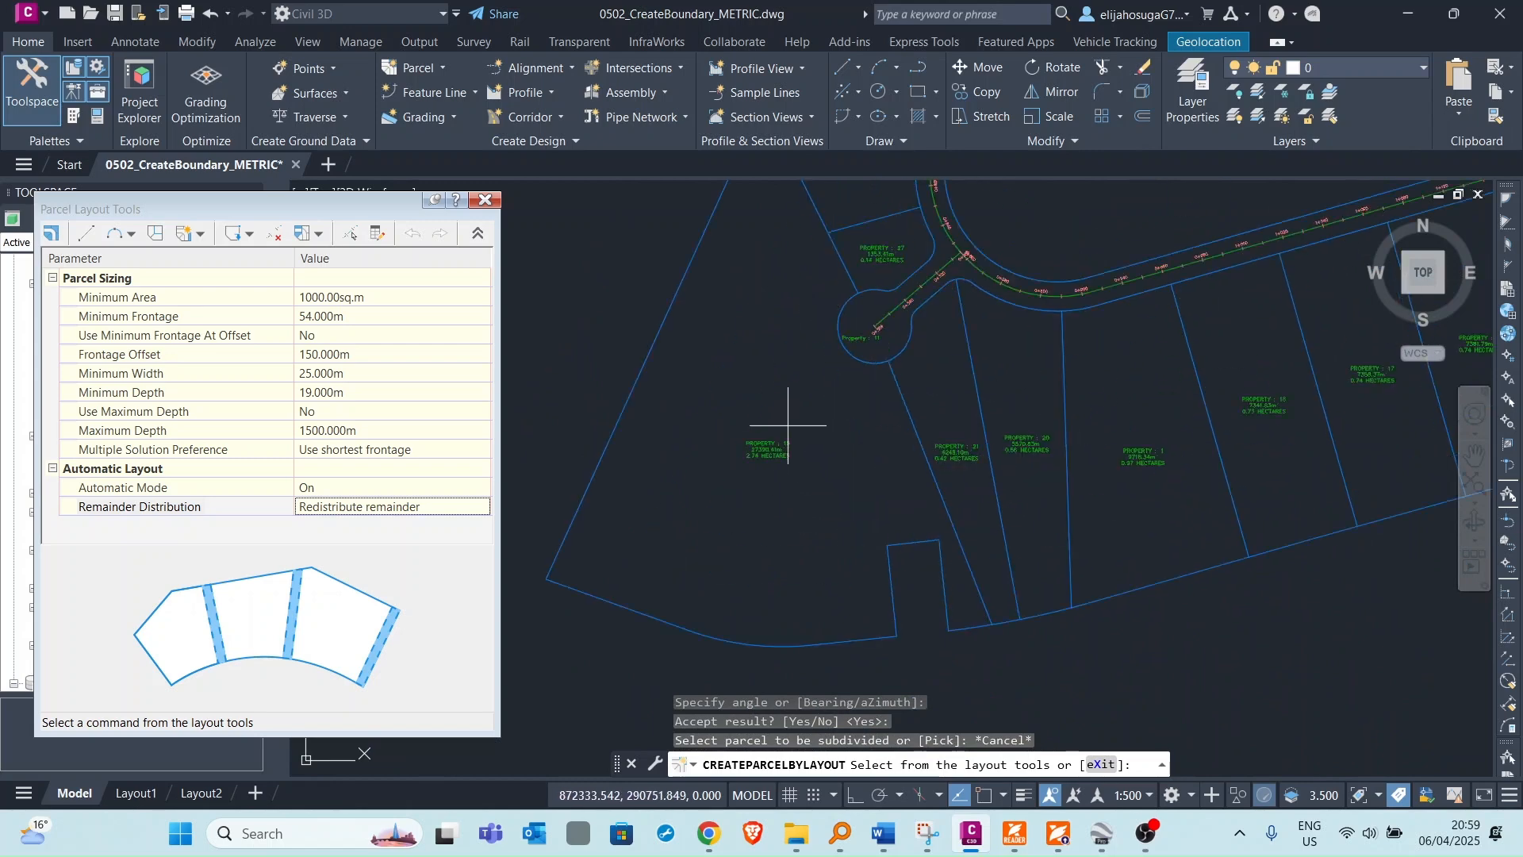
scroll(758, 444, "down", 6)
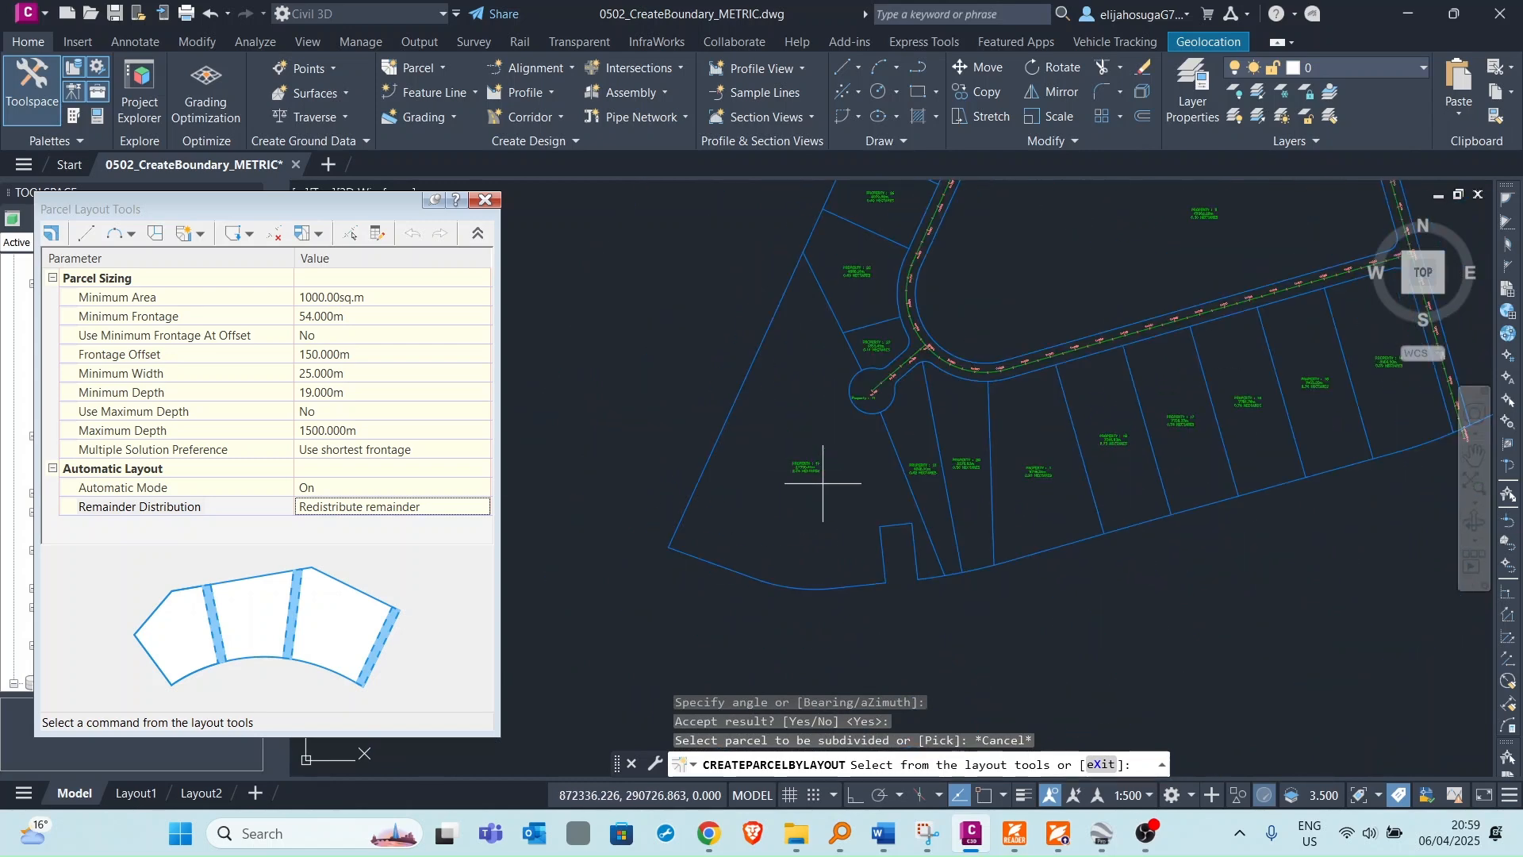
scroll(896, 387, "down", 2)
middle_click_drag(903, 380, 972, 452)
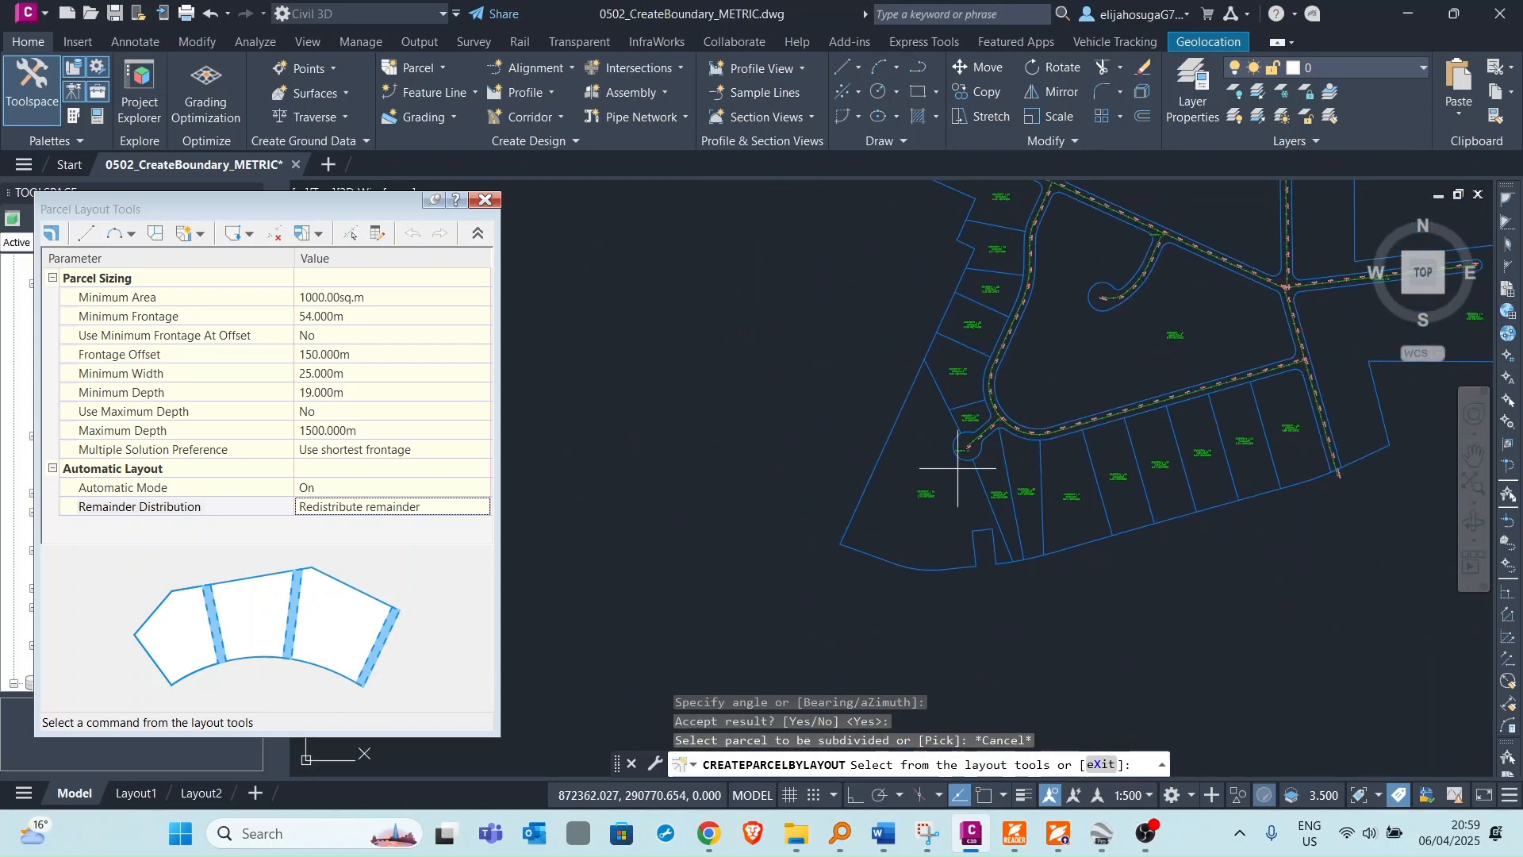
scroll(943, 438, "up", 2)
left_click(202, 235)
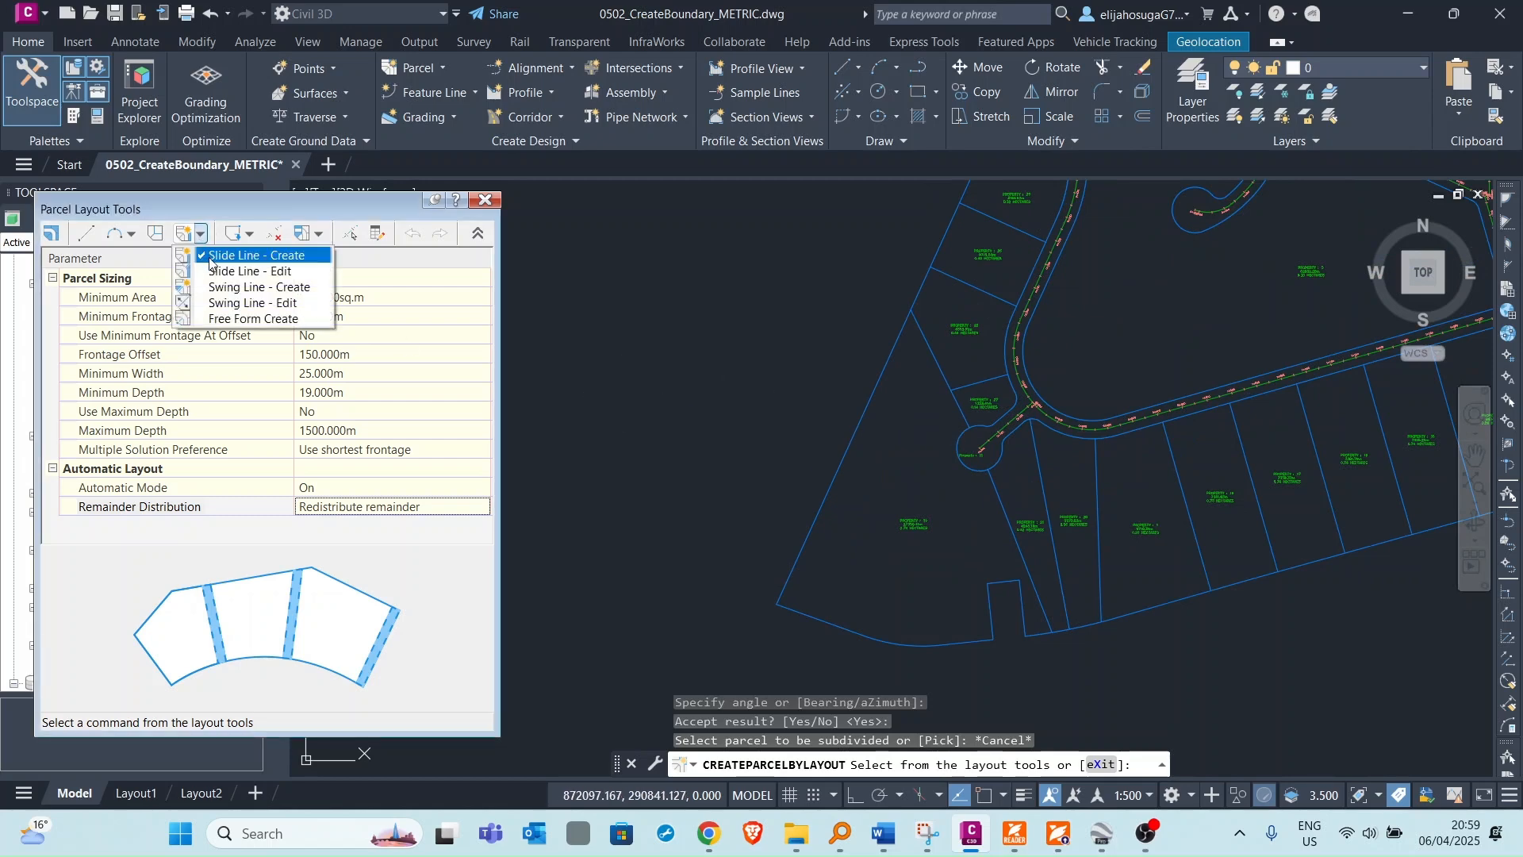
left_click(235, 319)
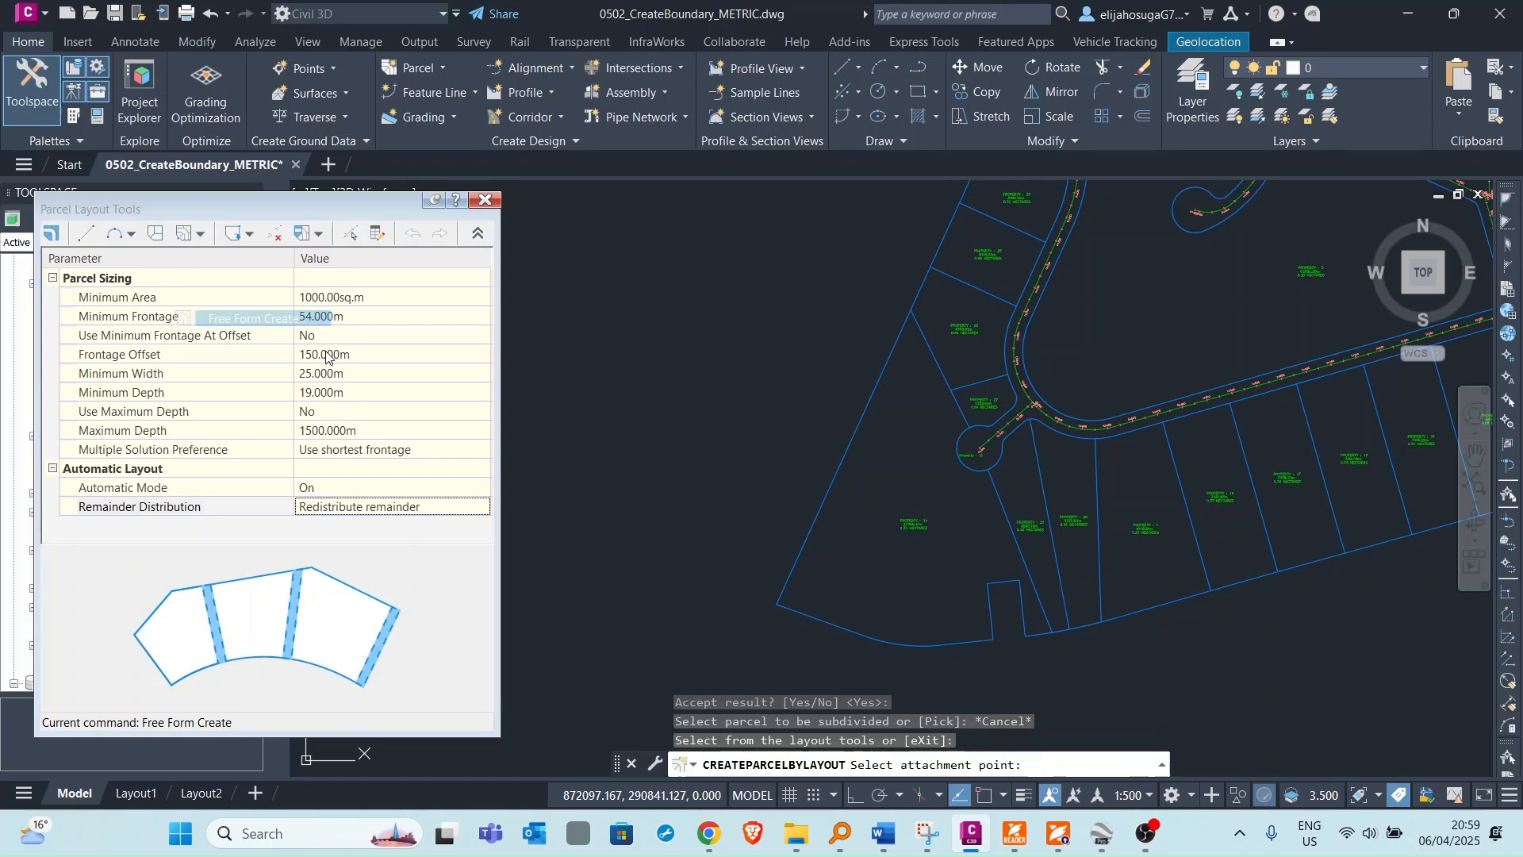
Draw a free form lot line from the cul-de-sac edge across the parcel to its west, then leave the command.
left_click(922, 489)
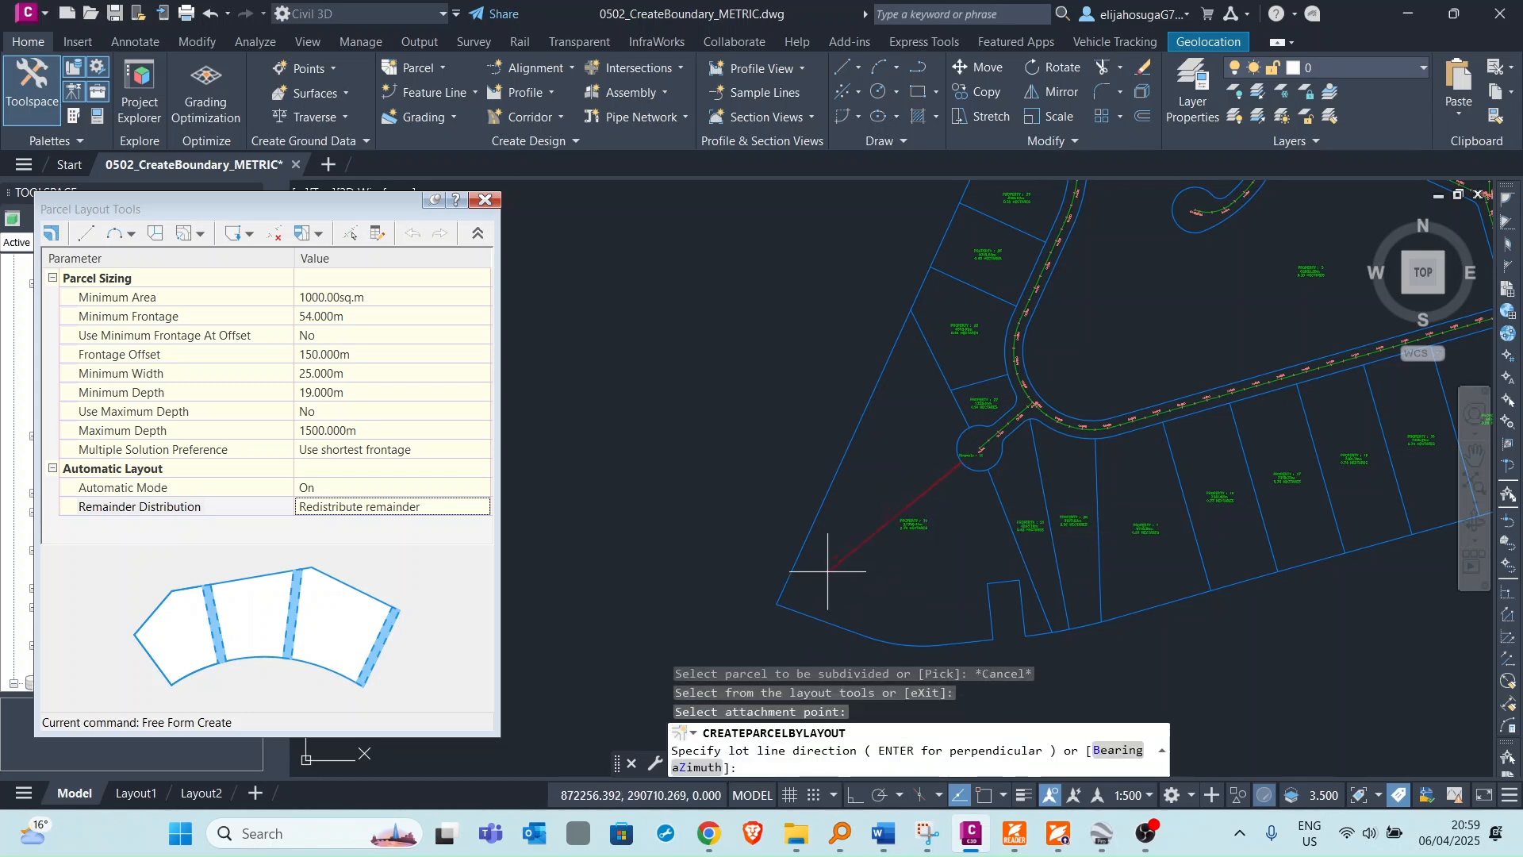
left_click(848, 582)
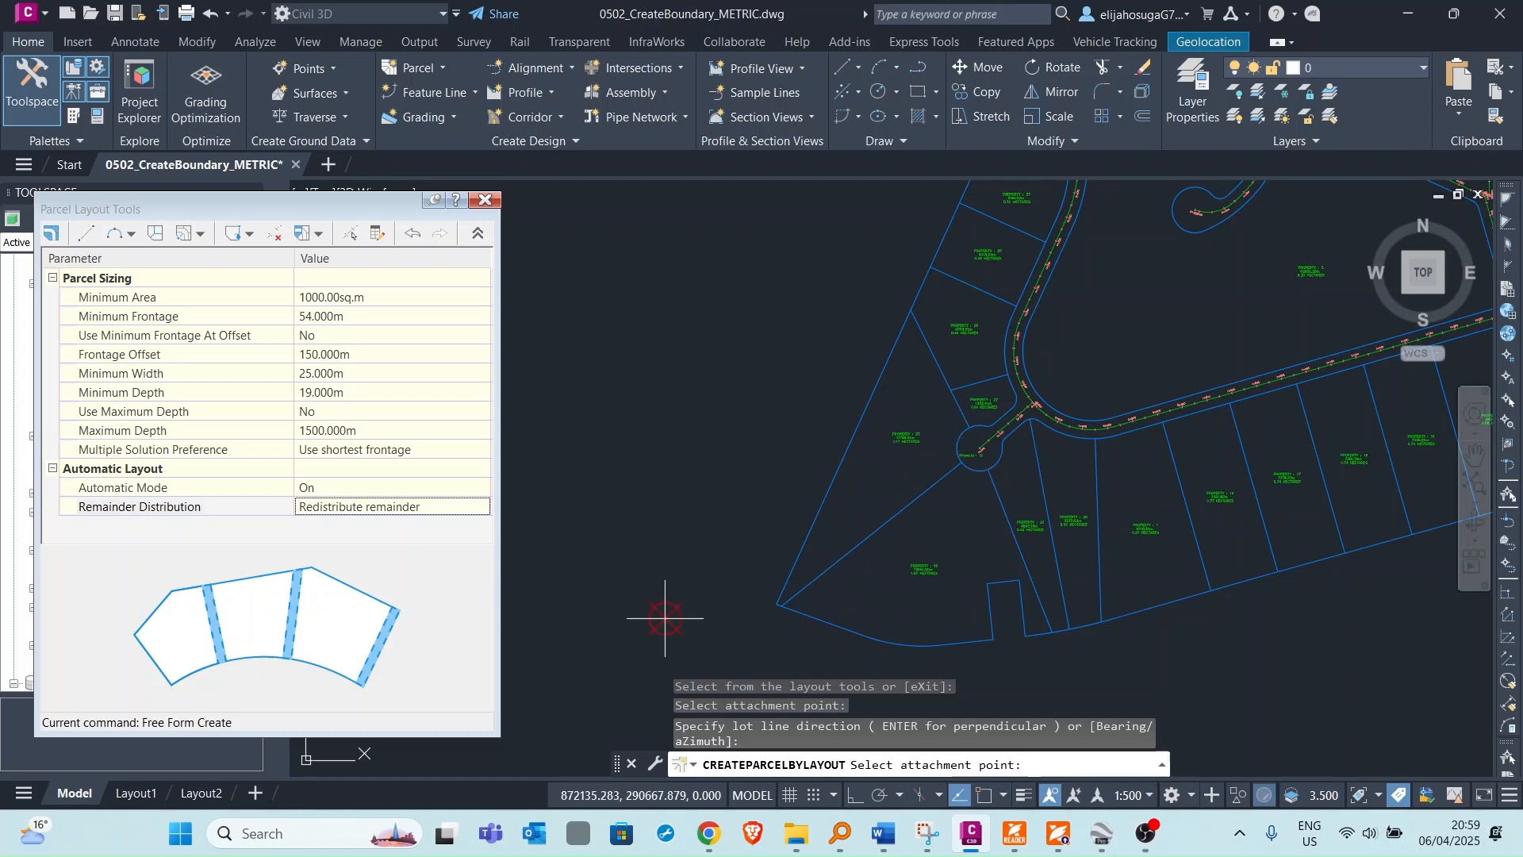
key("Escape")
Examine the subdivision layout around the roads and cul-de-sac.
scroll(858, 520, "down", 1)
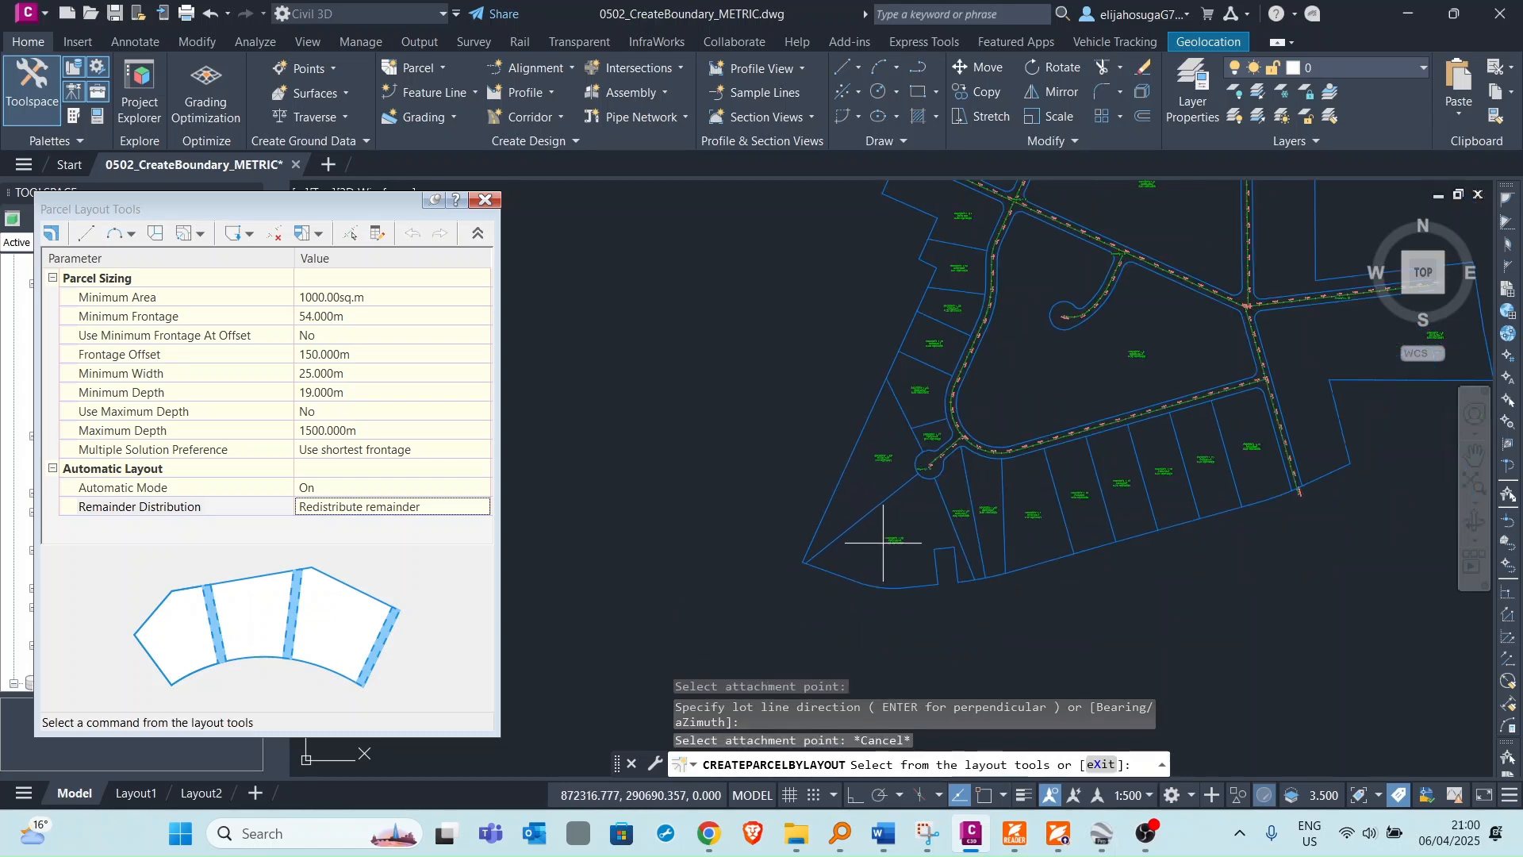
scroll(889, 554, "up", 3)
scroll(888, 547, "down", 5)
middle_click_drag(882, 313, 881, 421)
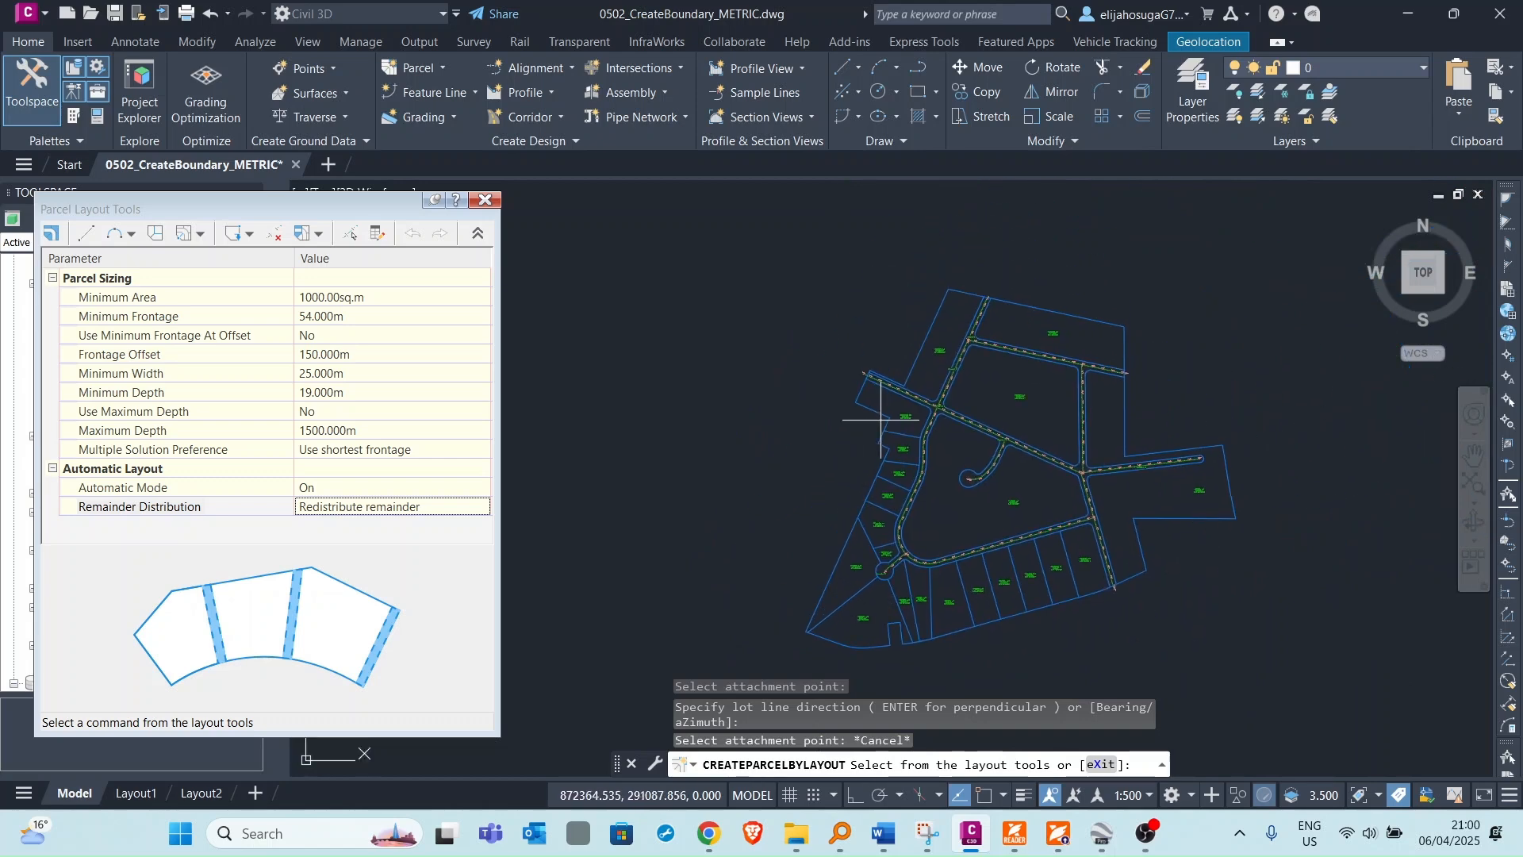
scroll(916, 401, "up", 5)
scroll(883, 451, "down", 4)
scroll(817, 428, "up", 4)
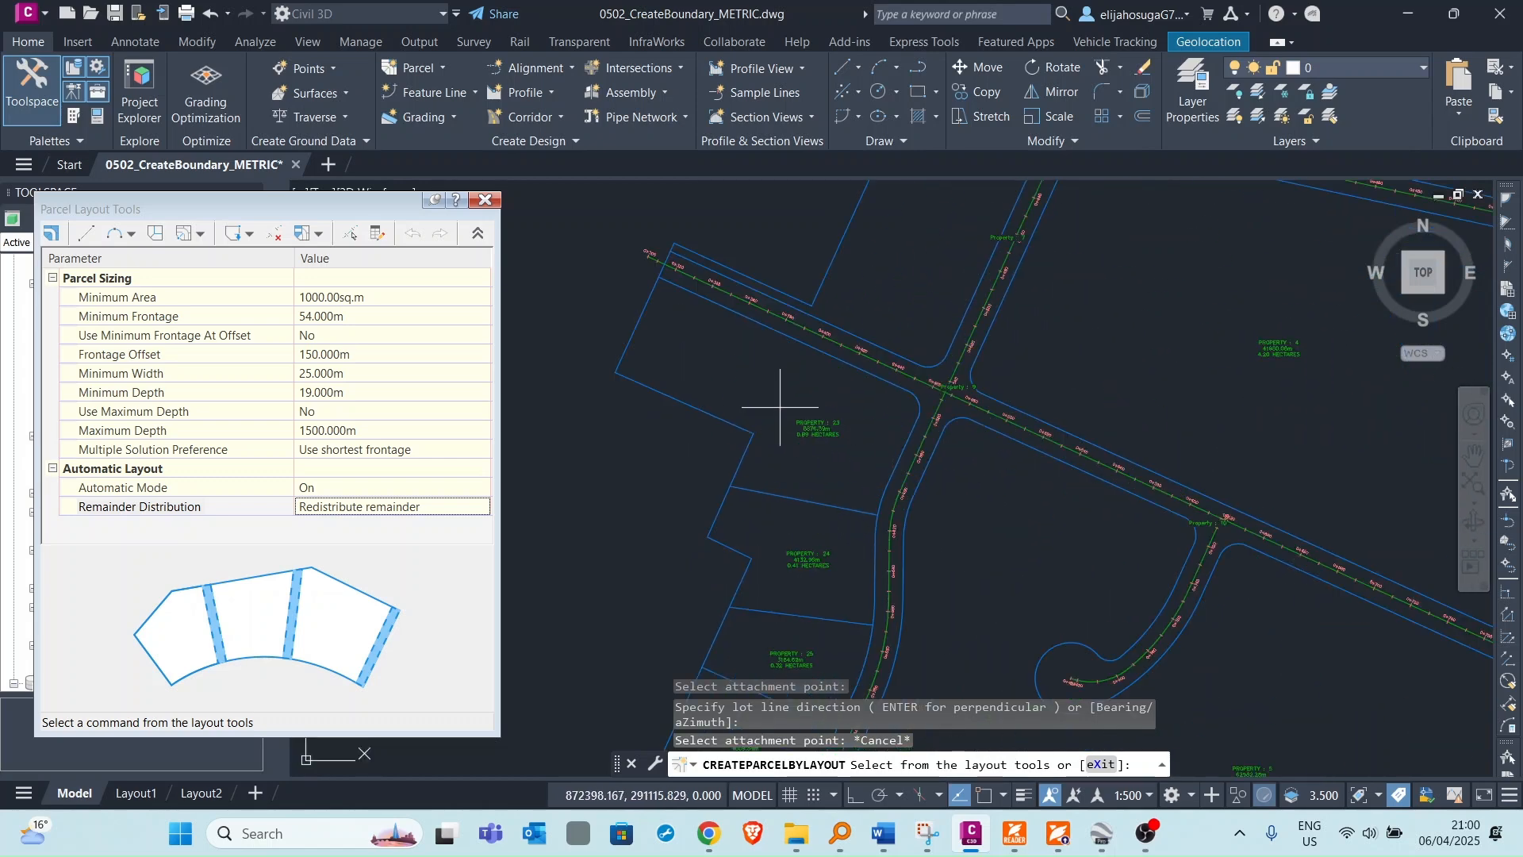
scroll(690, 341, "down", 3)
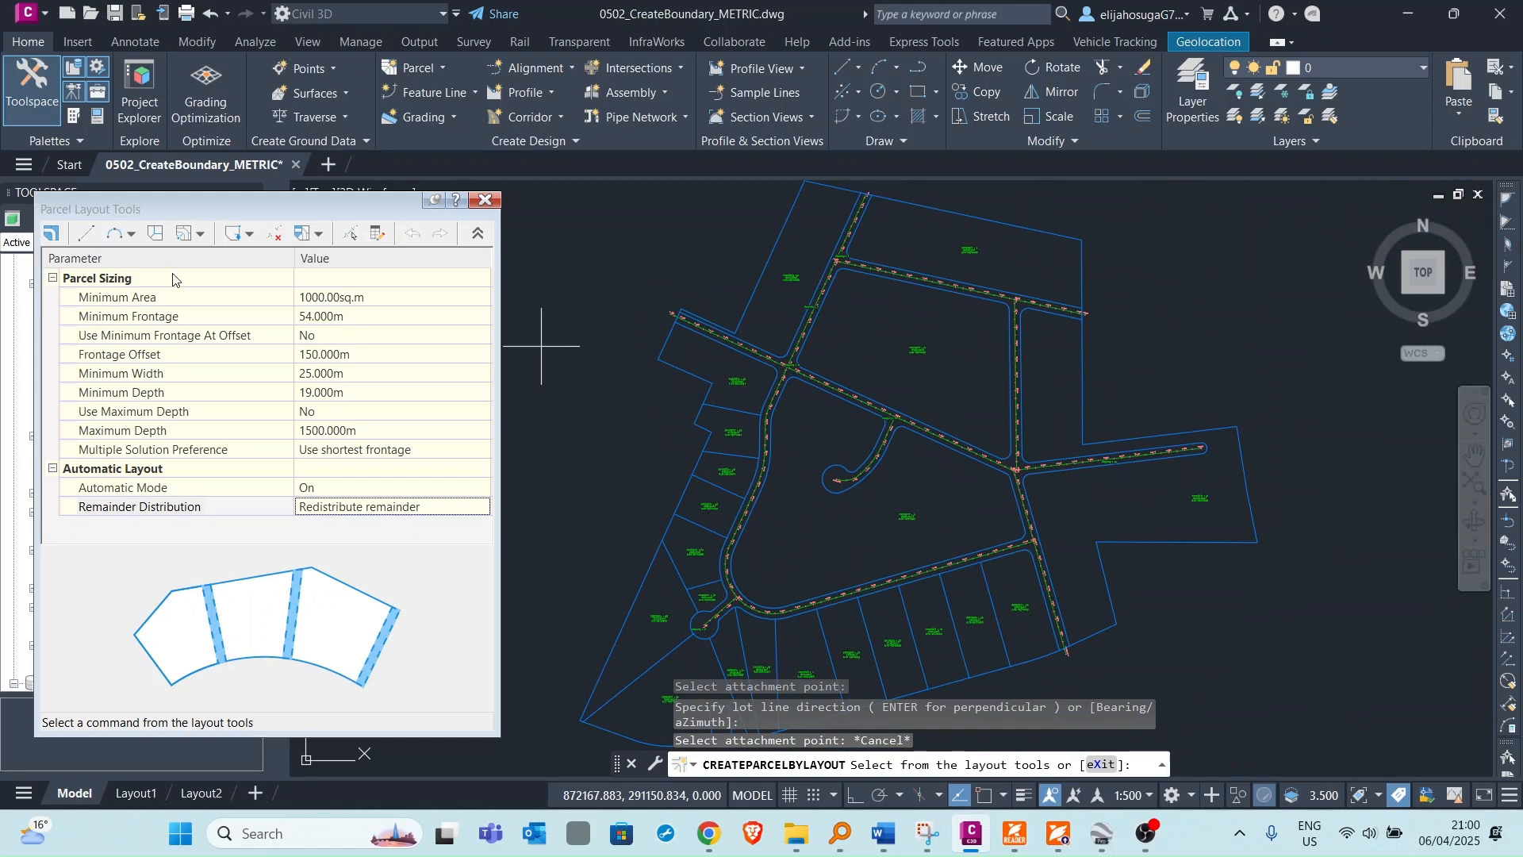
Use Swing Line - Create on the parcel west of the northern intersection, picking its road frontage and a swing point, and accept the lots.
left_click(200, 235)
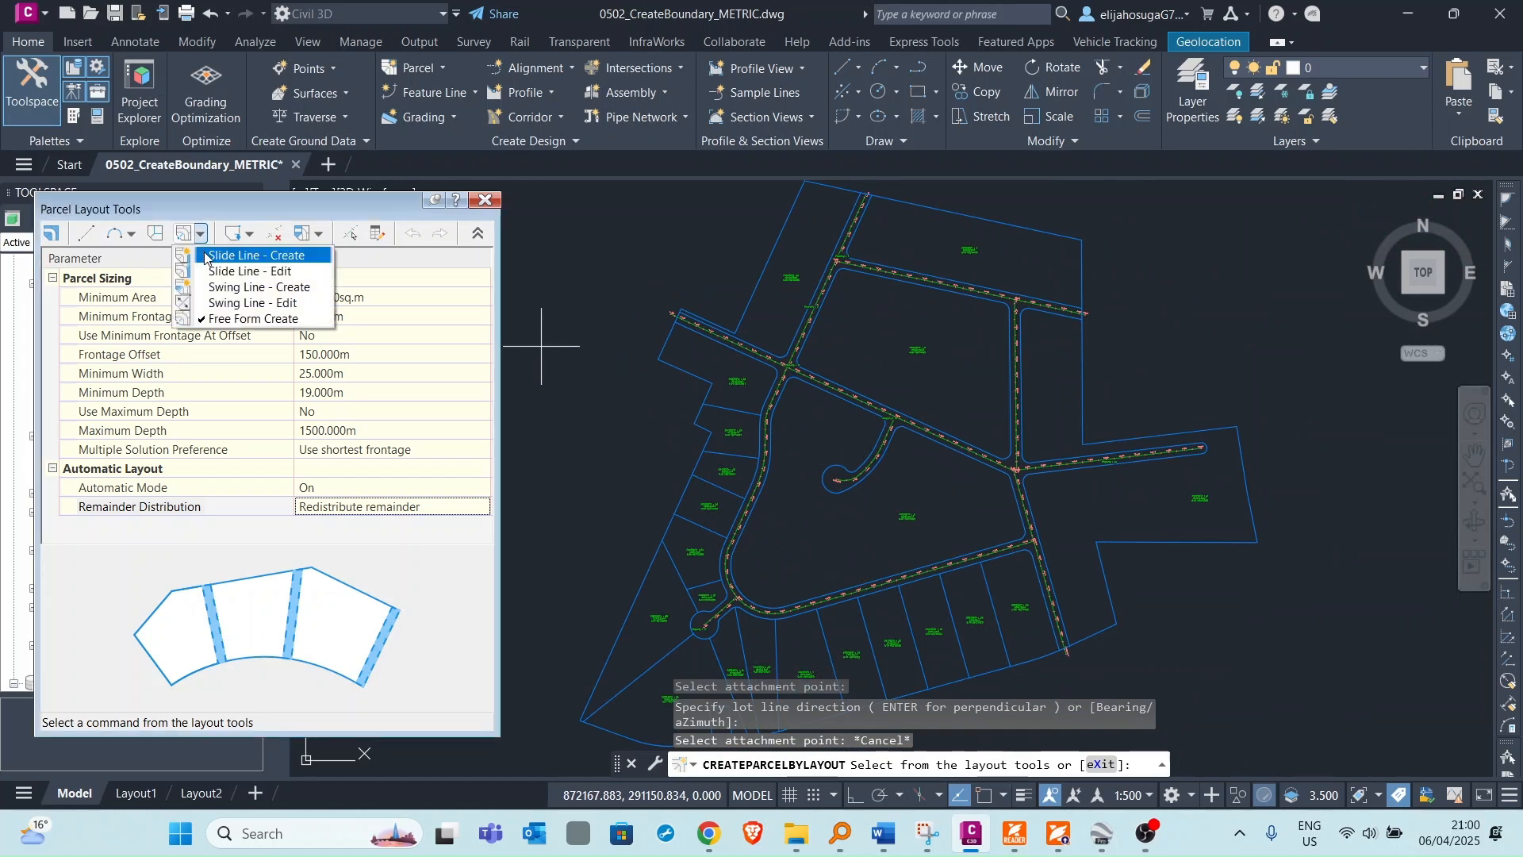
left_click(233, 288)
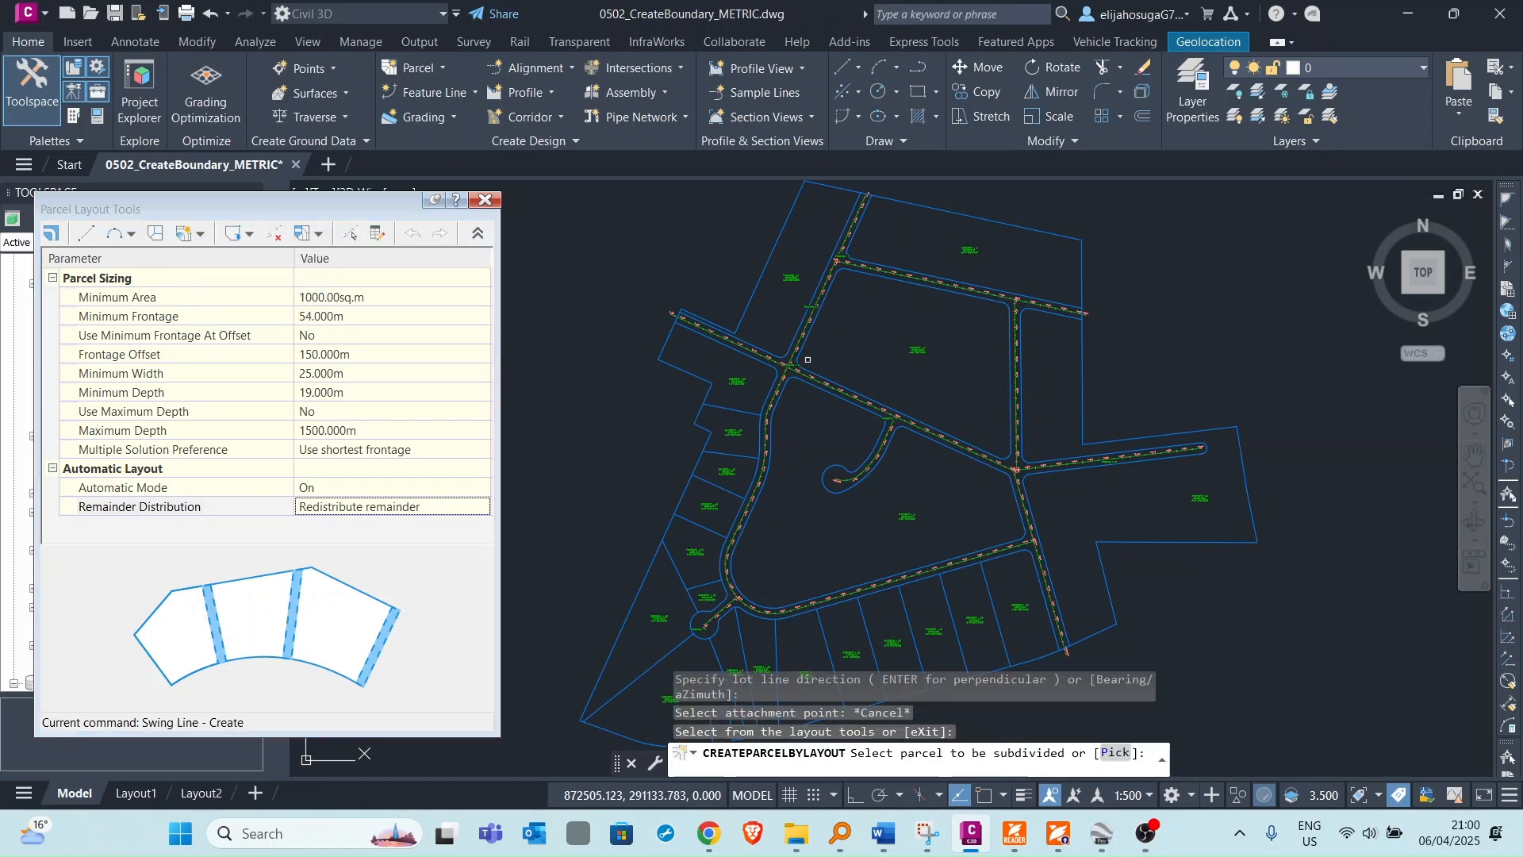
scroll(715, 371, "up", 4)
left_click(715, 372)
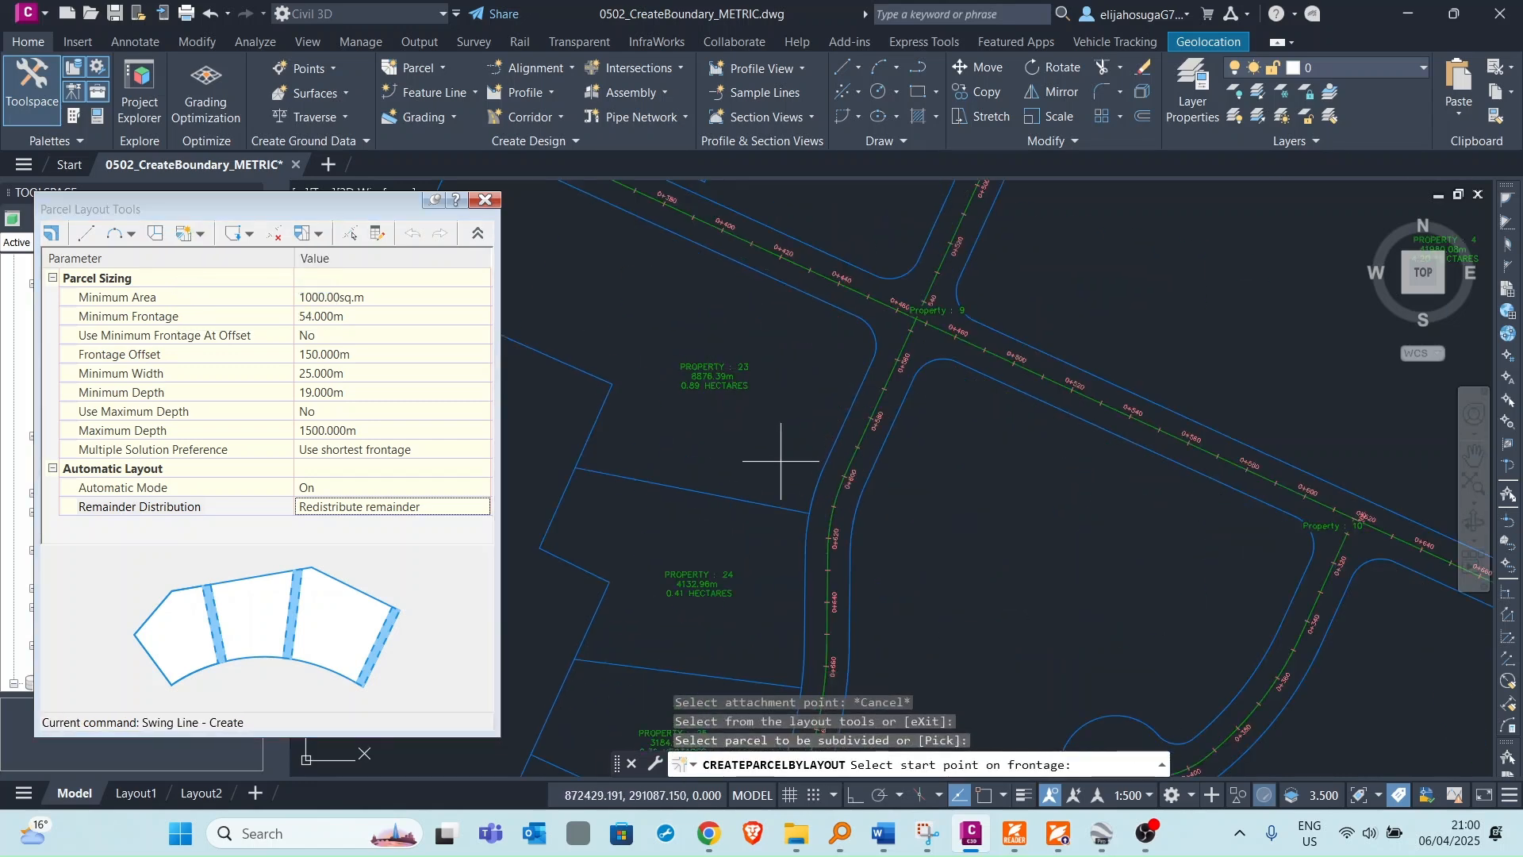
left_click(809, 512)
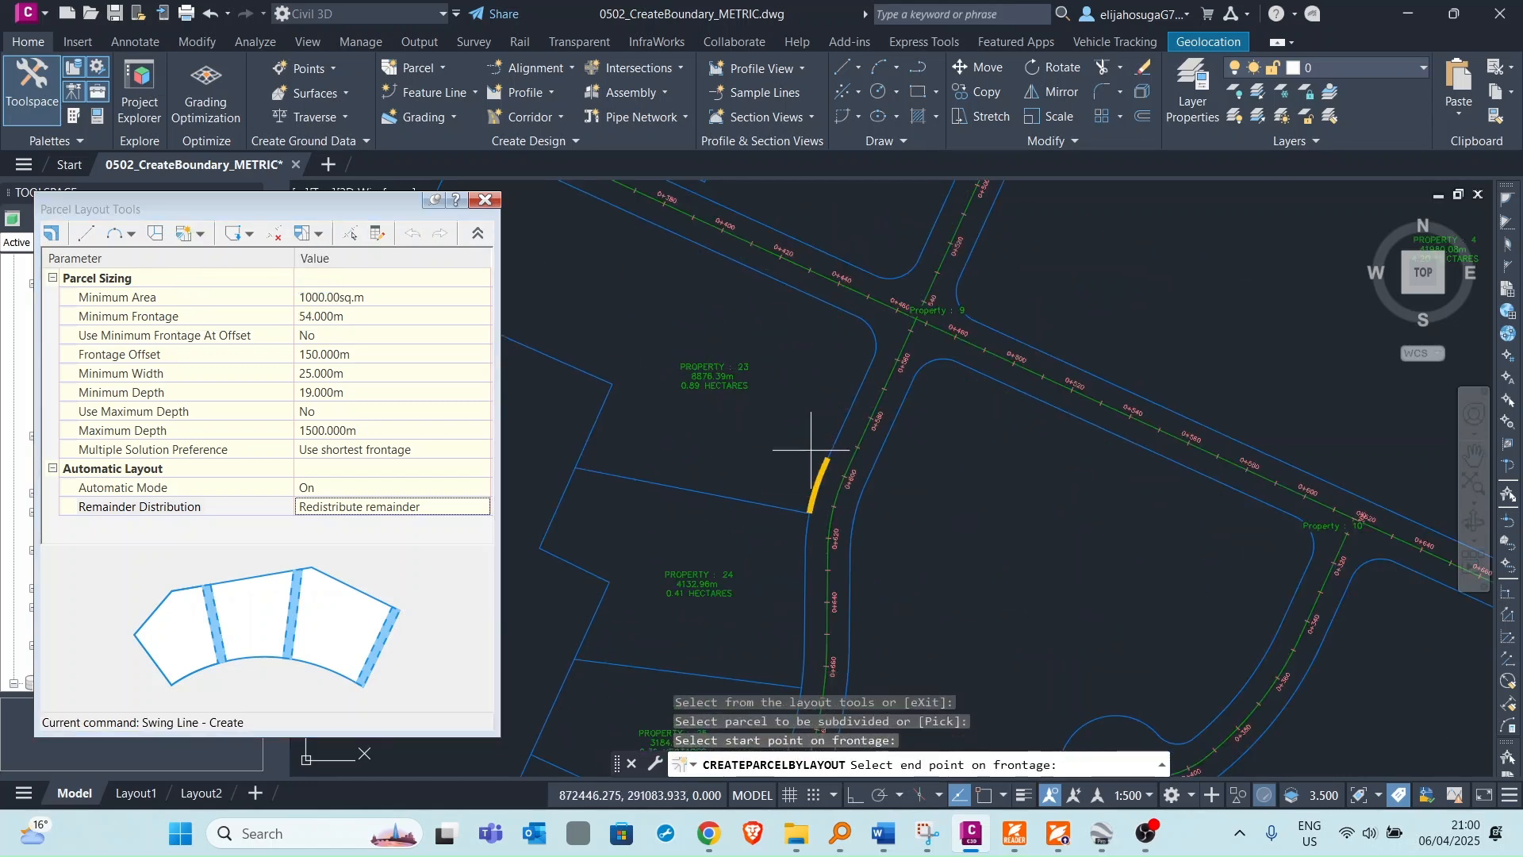
middle_click_drag(697, 289, 937, 425)
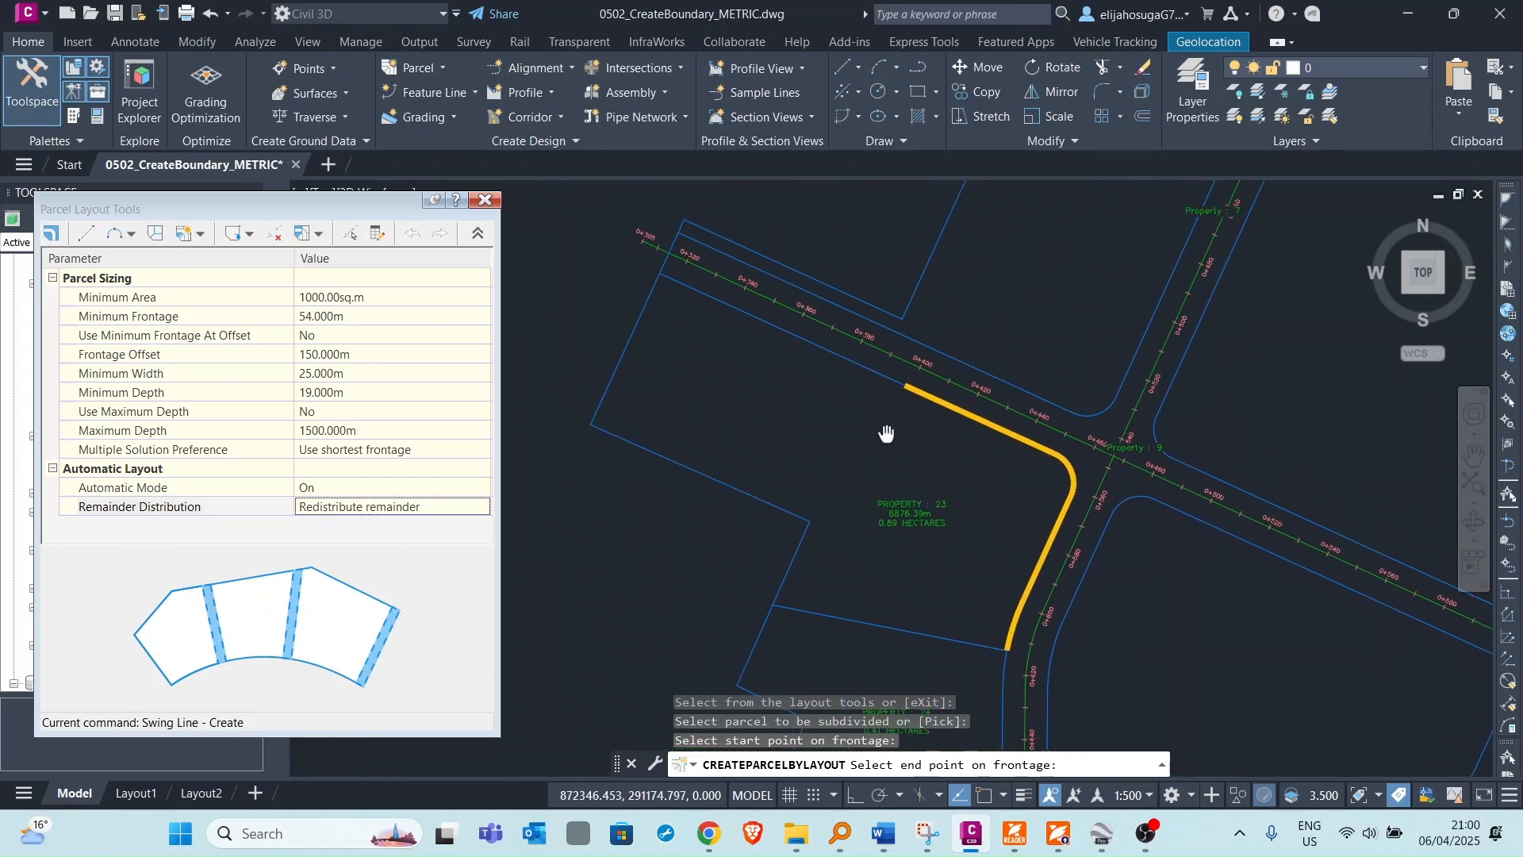
left_click(660, 273)
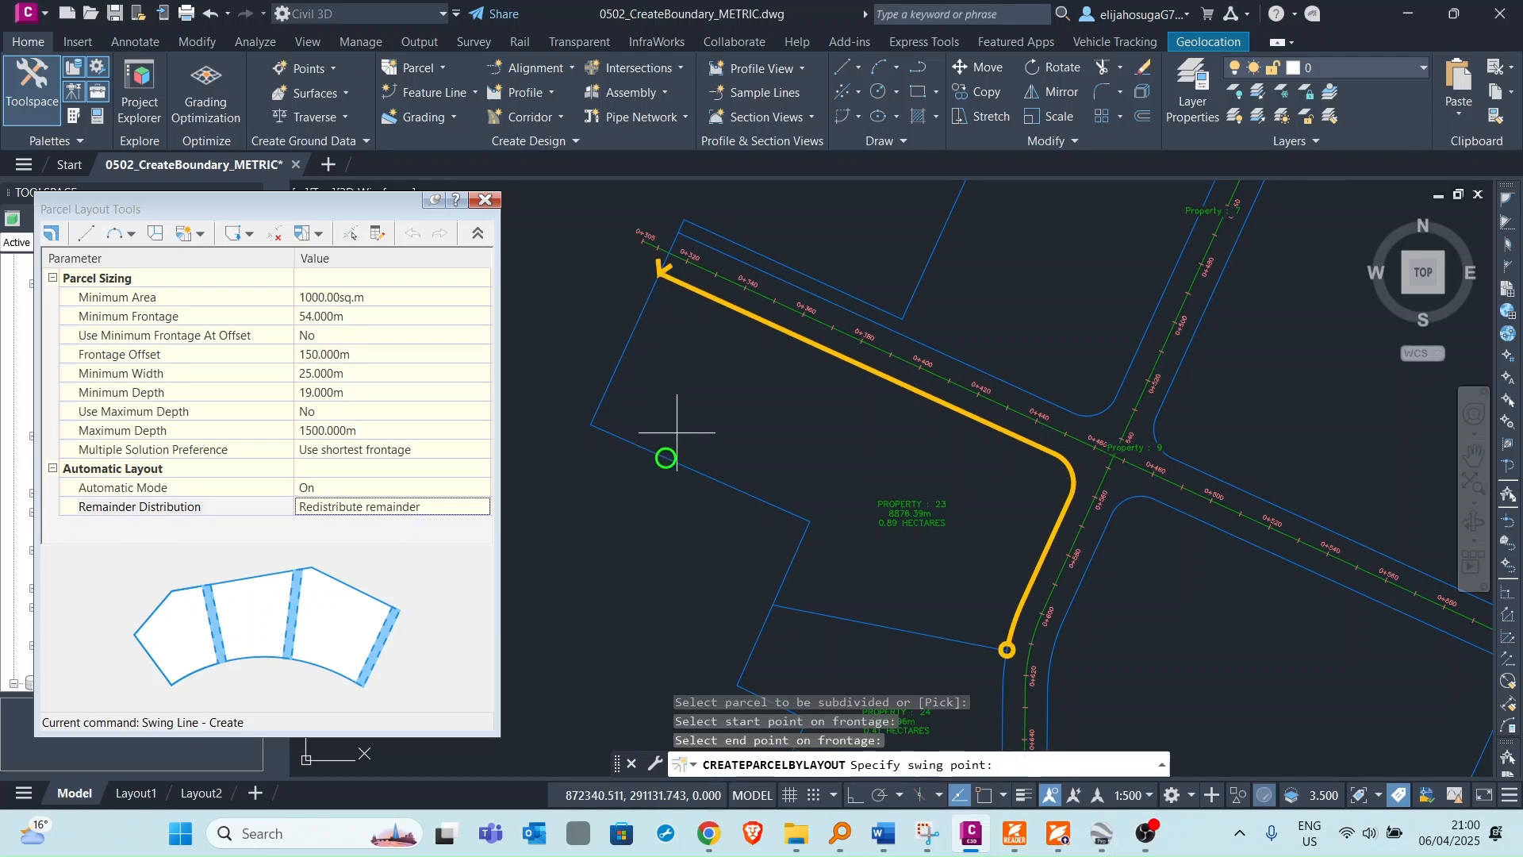
left_click(809, 521)
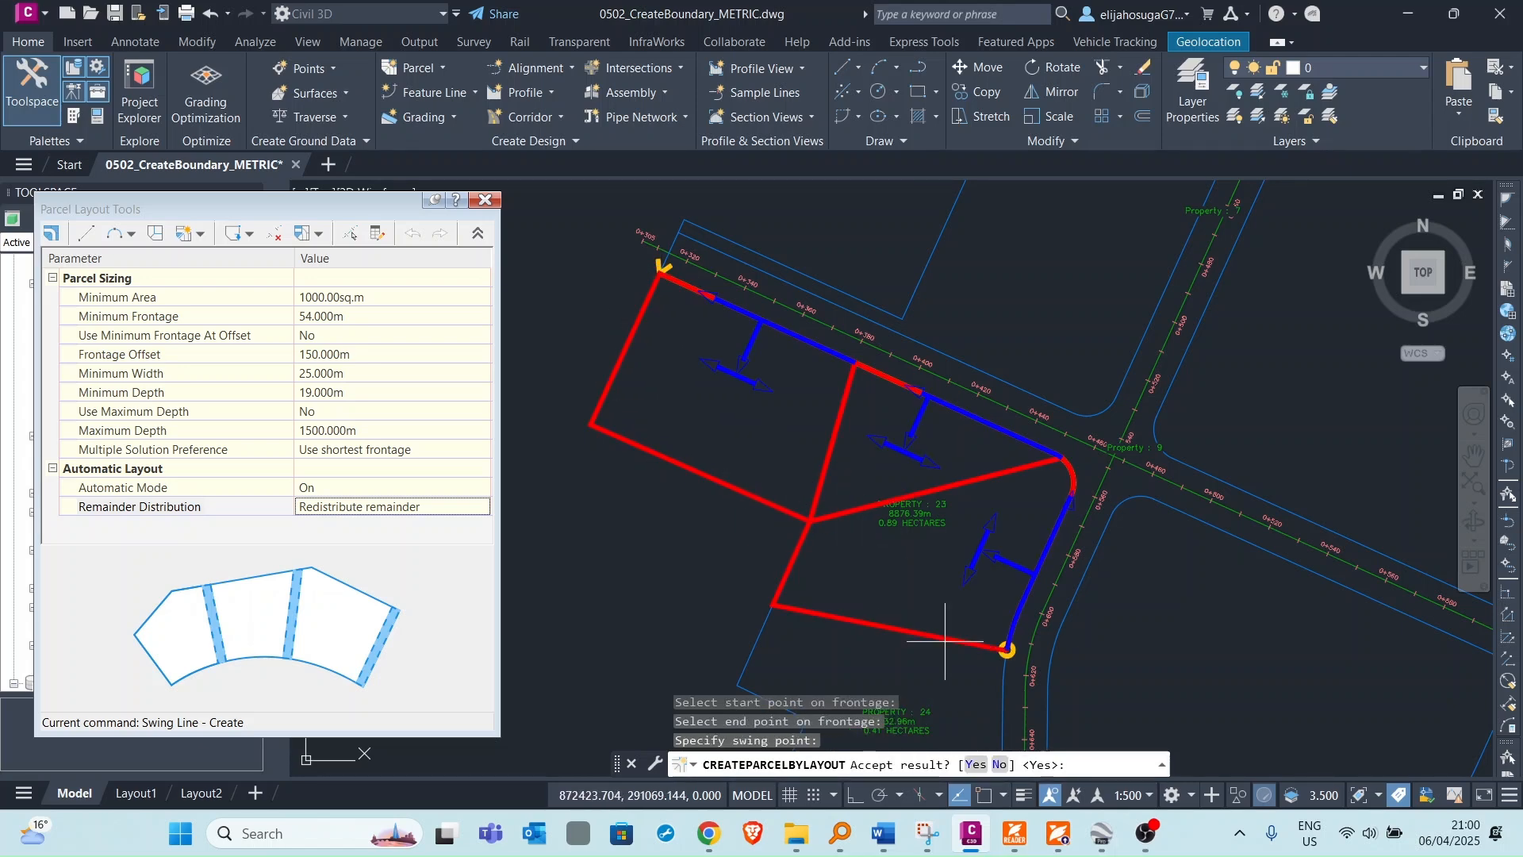
scroll(901, 476, "down", 10)
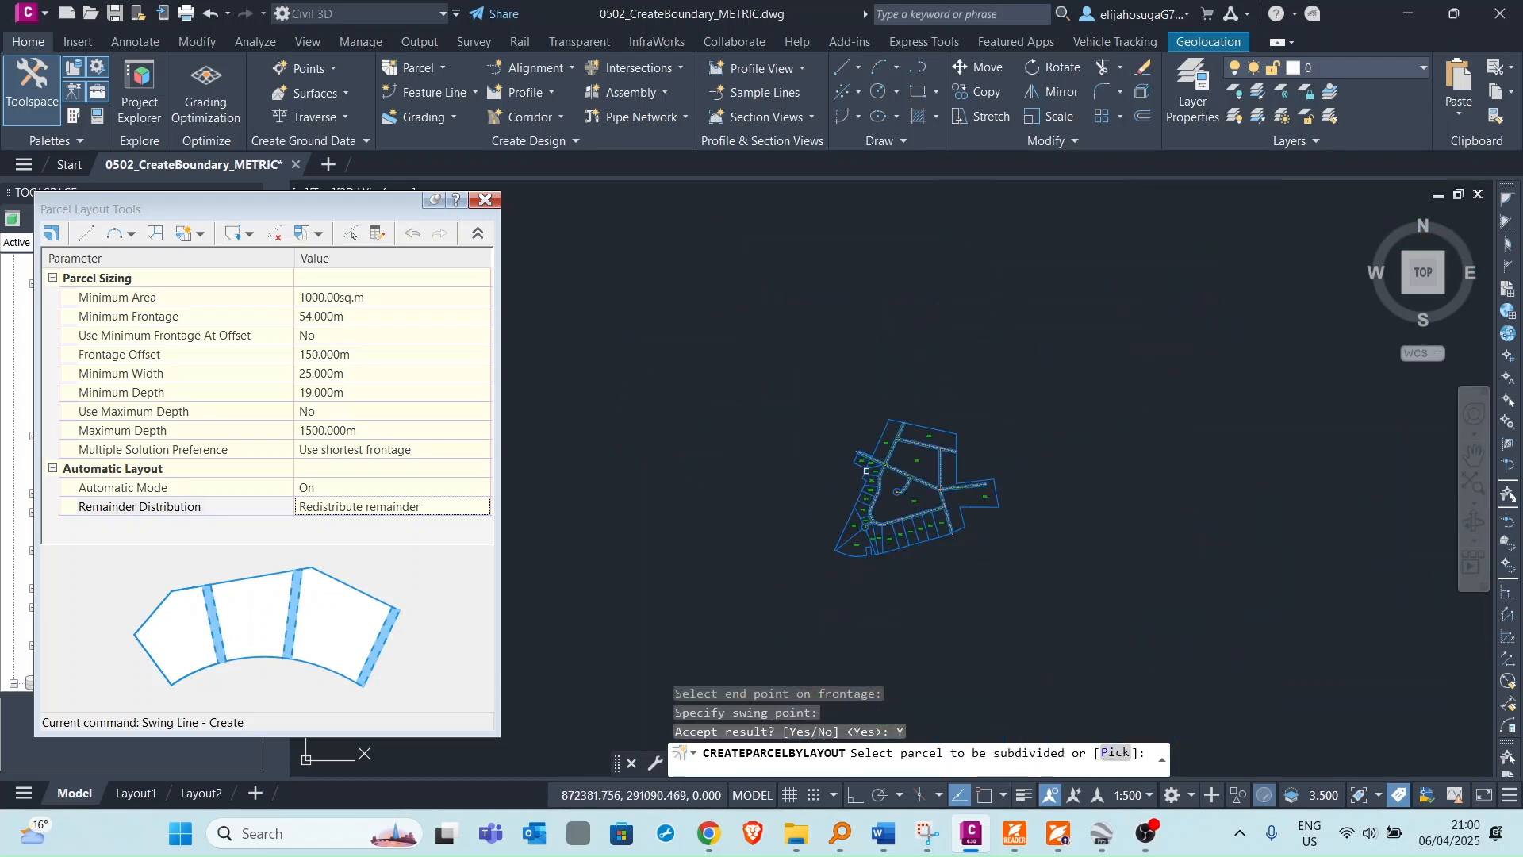
scroll(872, 489, "up", 6)
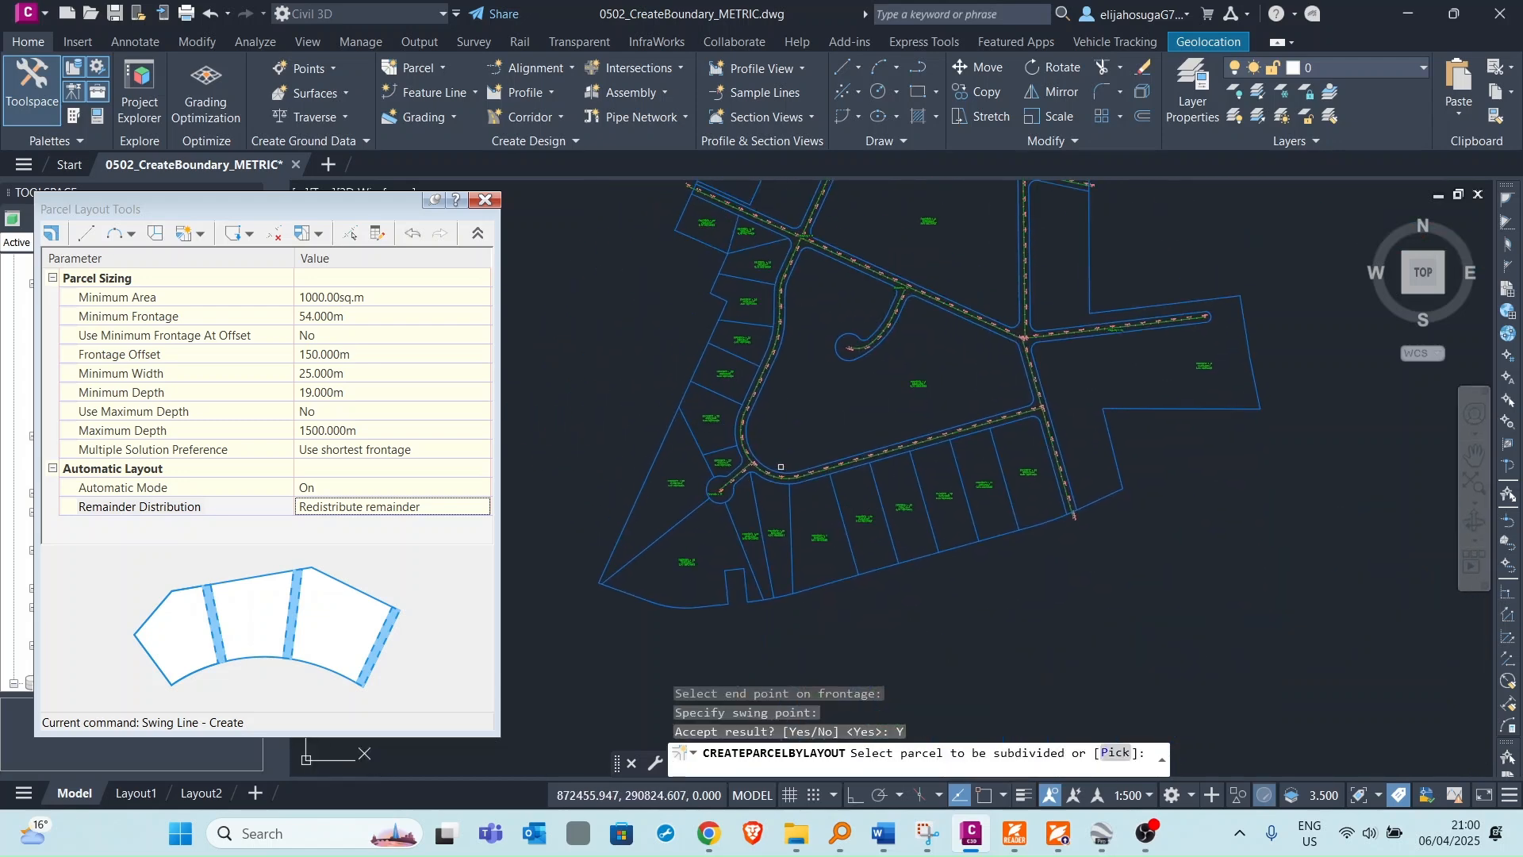
Review the resulting lots across the whole subdivision site.
middle_click_drag(783, 441, 820, 510)
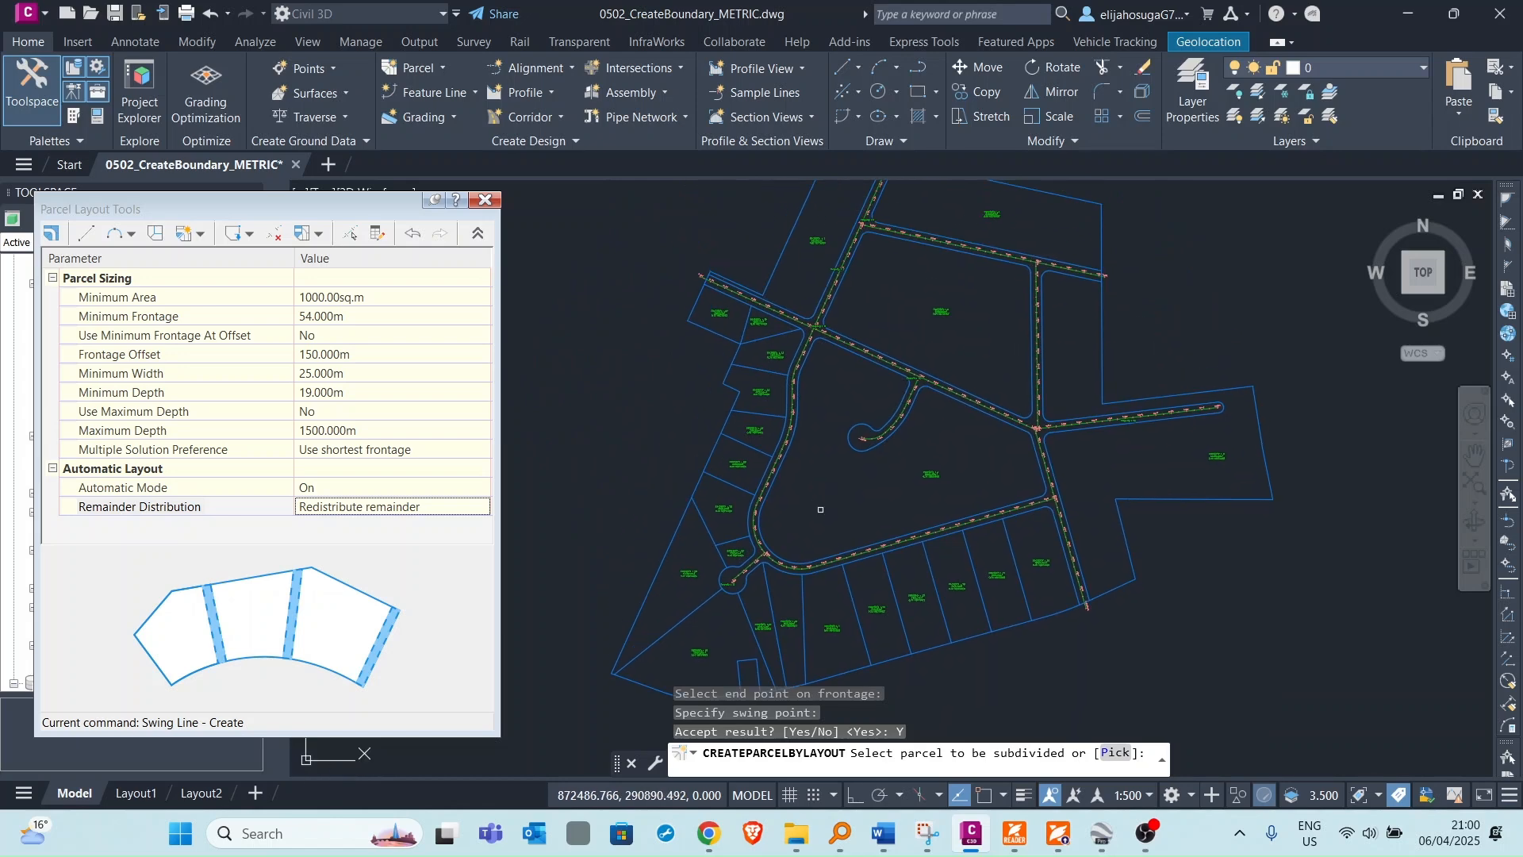
scroll(734, 532, "up", 4)
scroll(728, 476, "down", 4)
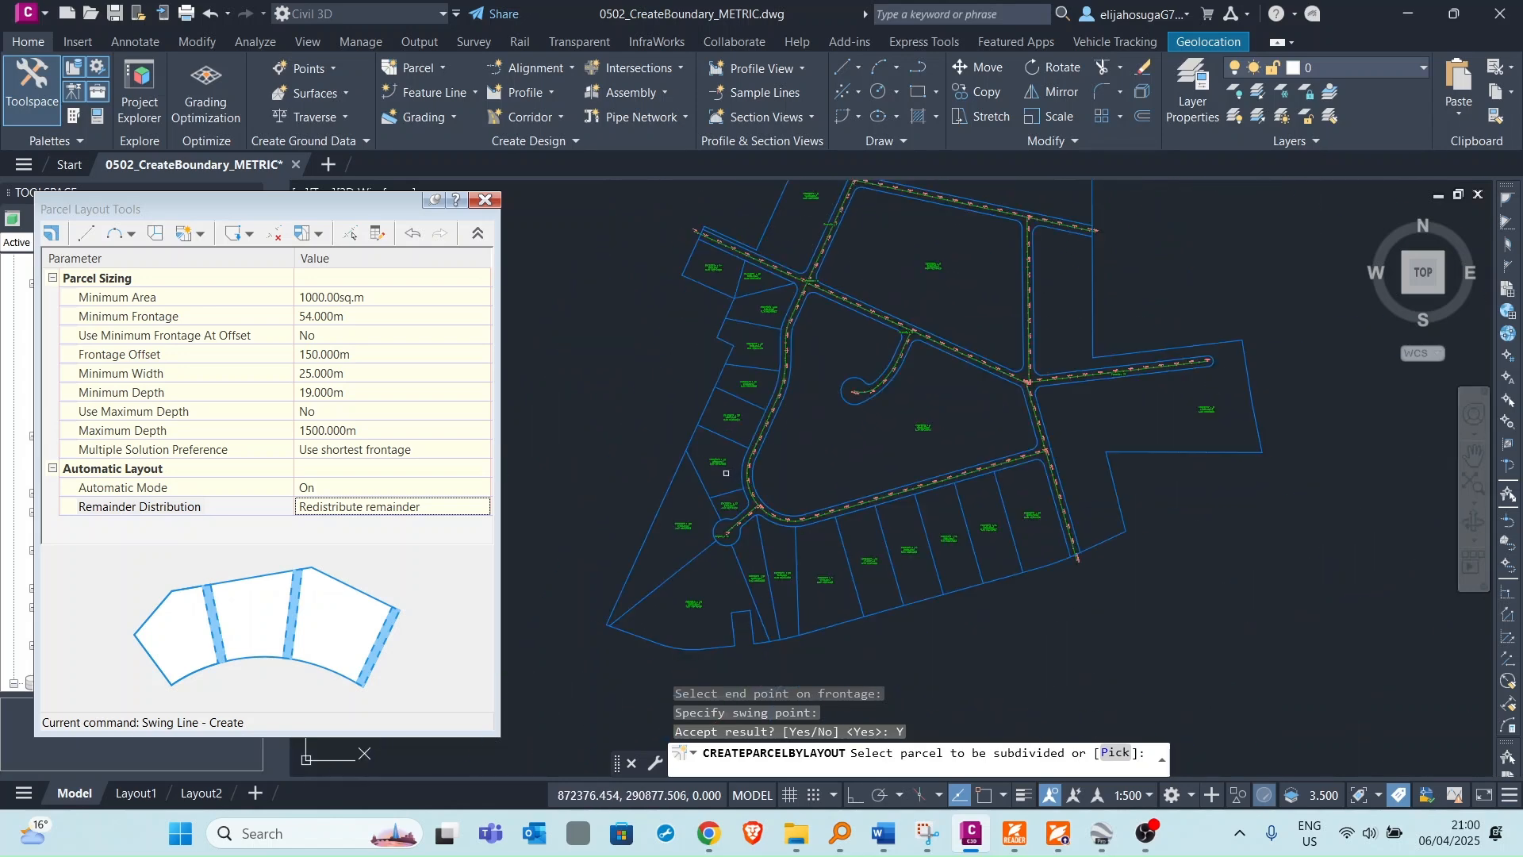
scroll(718, 488, "up", 4)
scroll(715, 491, "down", 4)
middle_click_drag(715, 485, 719, 587)
scroll(722, 281, "up", 6)
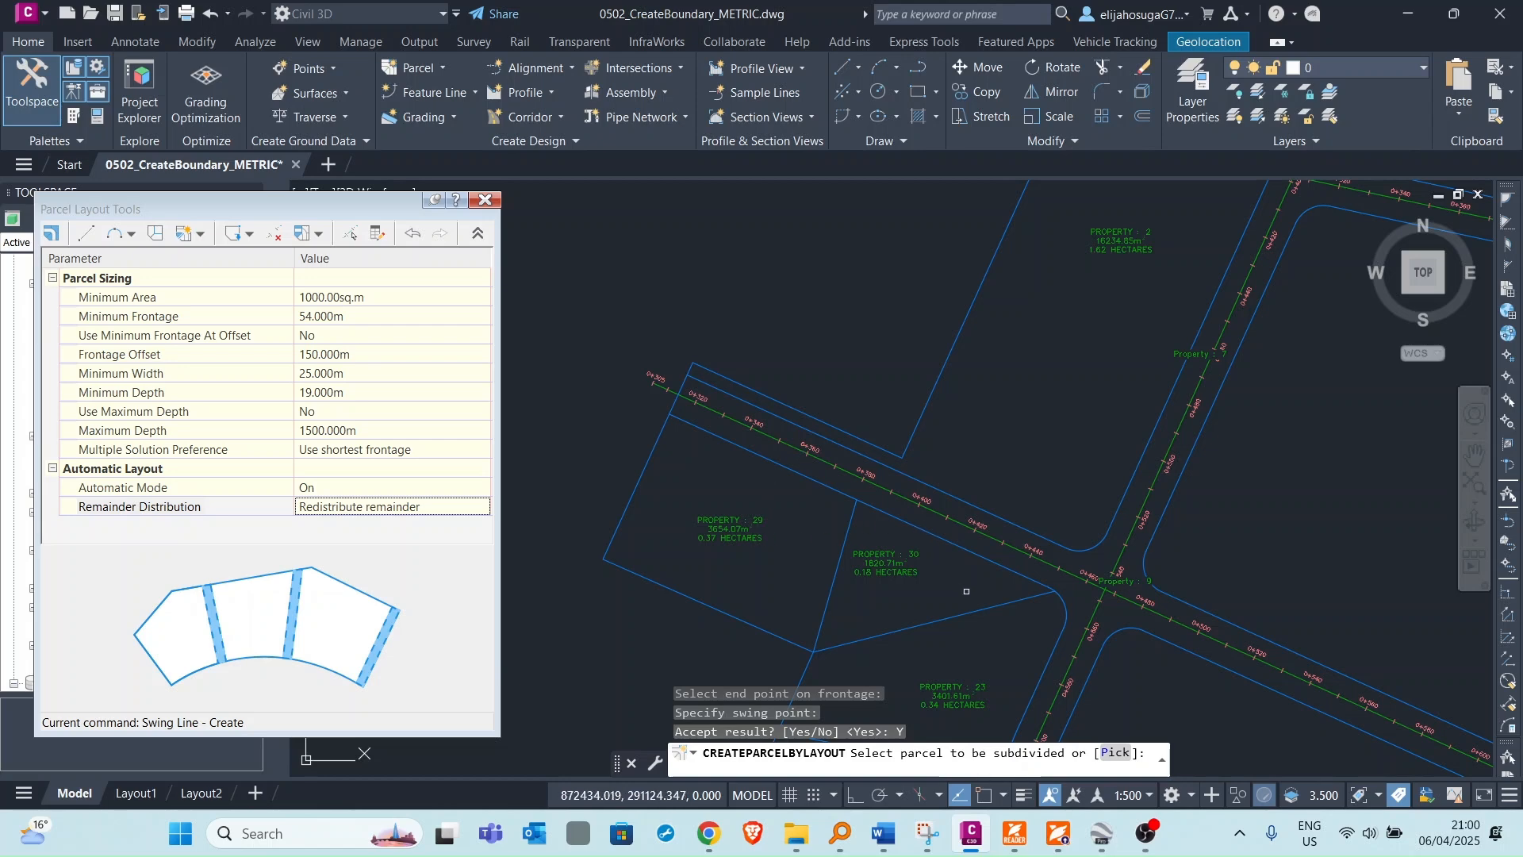
scroll(970, 587, "down", 2)
middle_click_drag(973, 585, 908, 508)
scroll(885, 571, "up", 6)
scroll(898, 533, "down", 8)
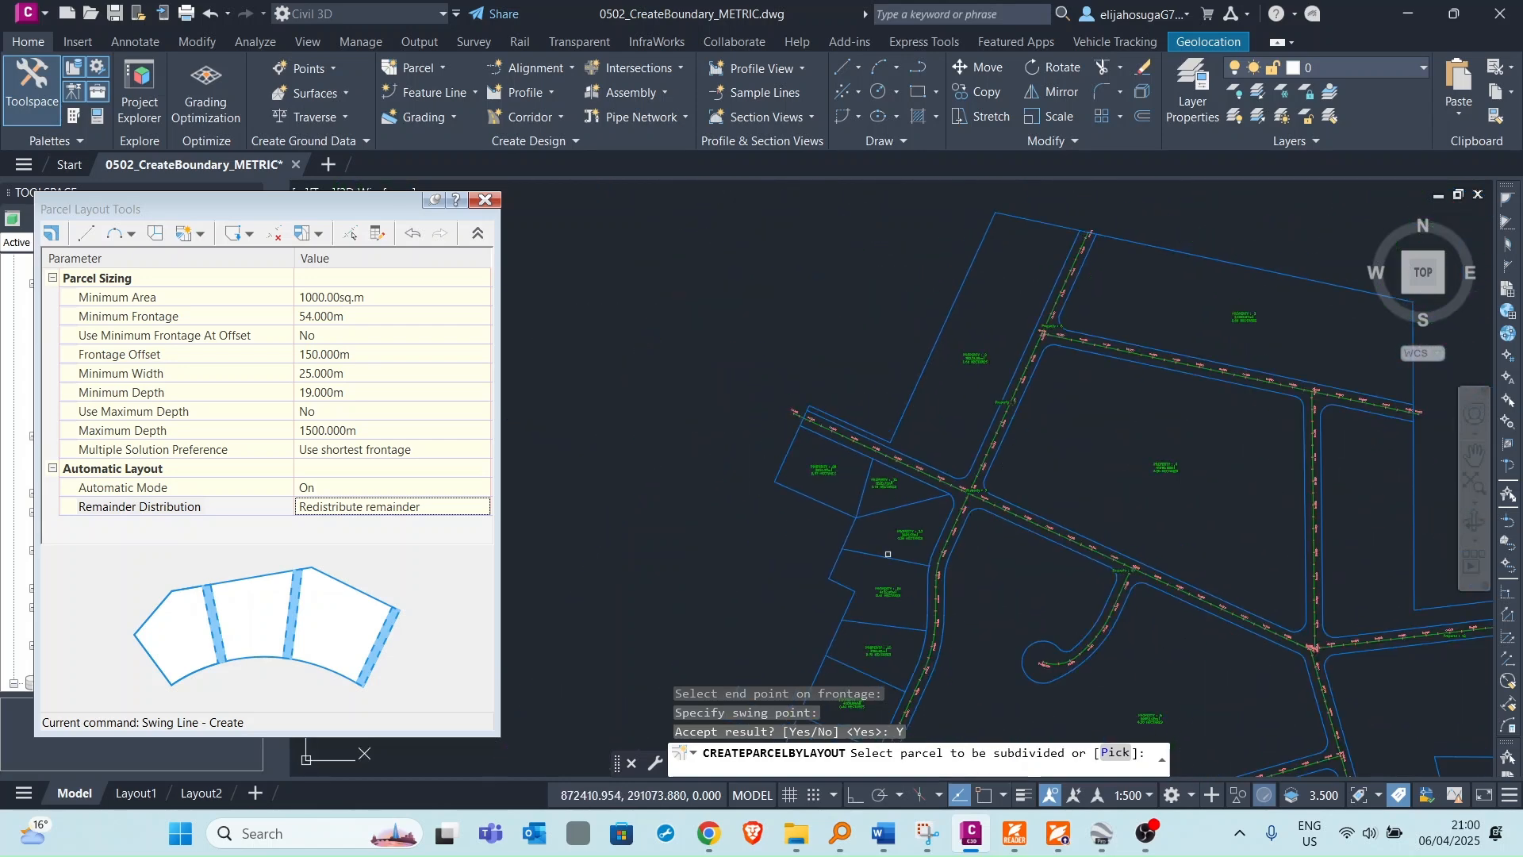
scroll(884, 612, "up", 5)
scroll(845, 436, "down", 8)
scroll(819, 524, "up", 5)
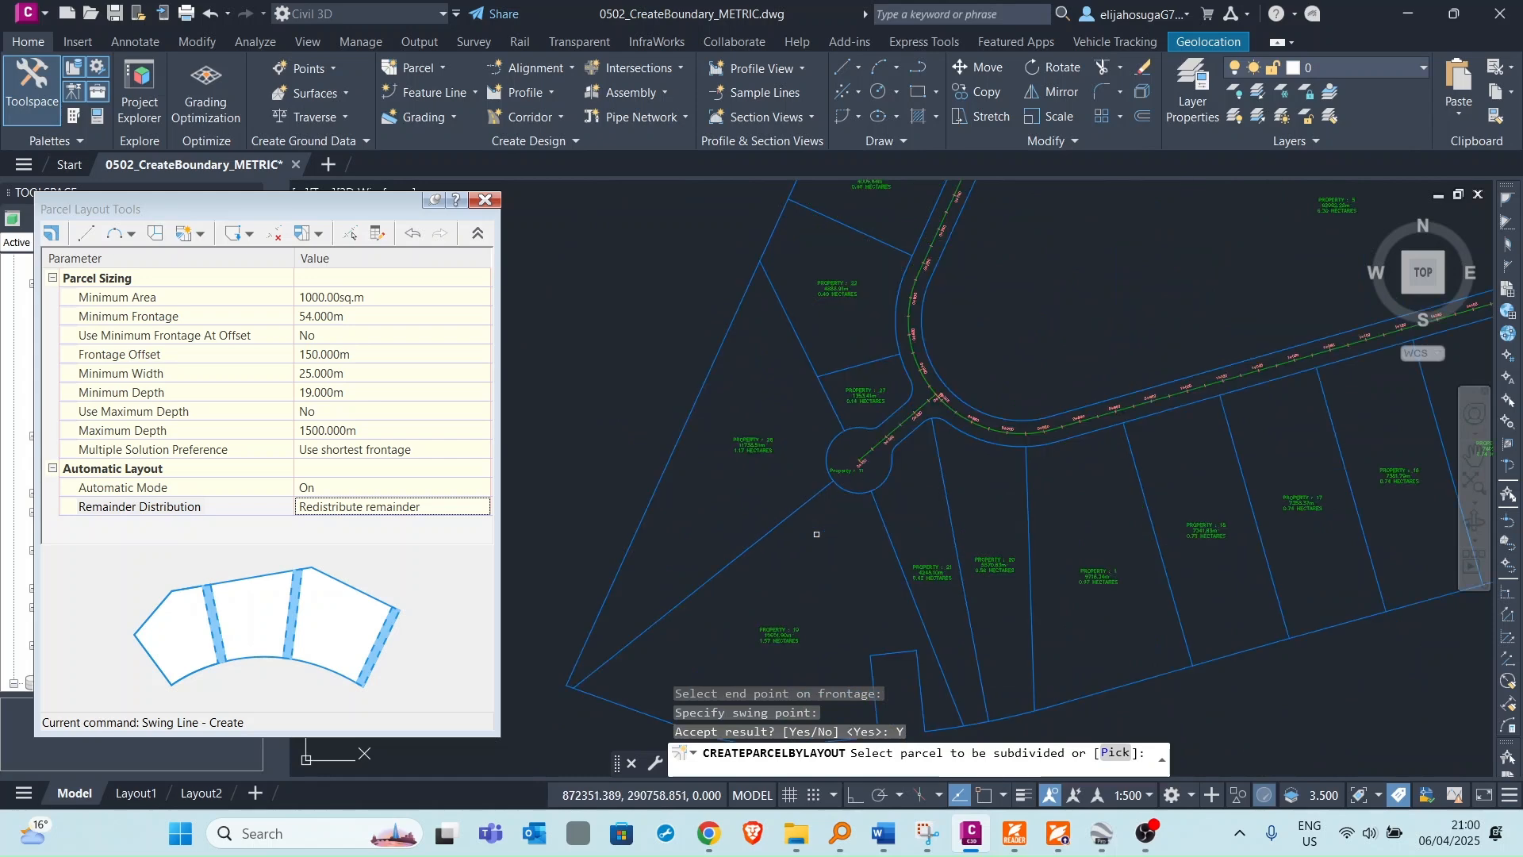
scroll(816, 534, "up", 2)
scroll(741, 436, "down", 6)
scroll(796, 488, "up", 8)
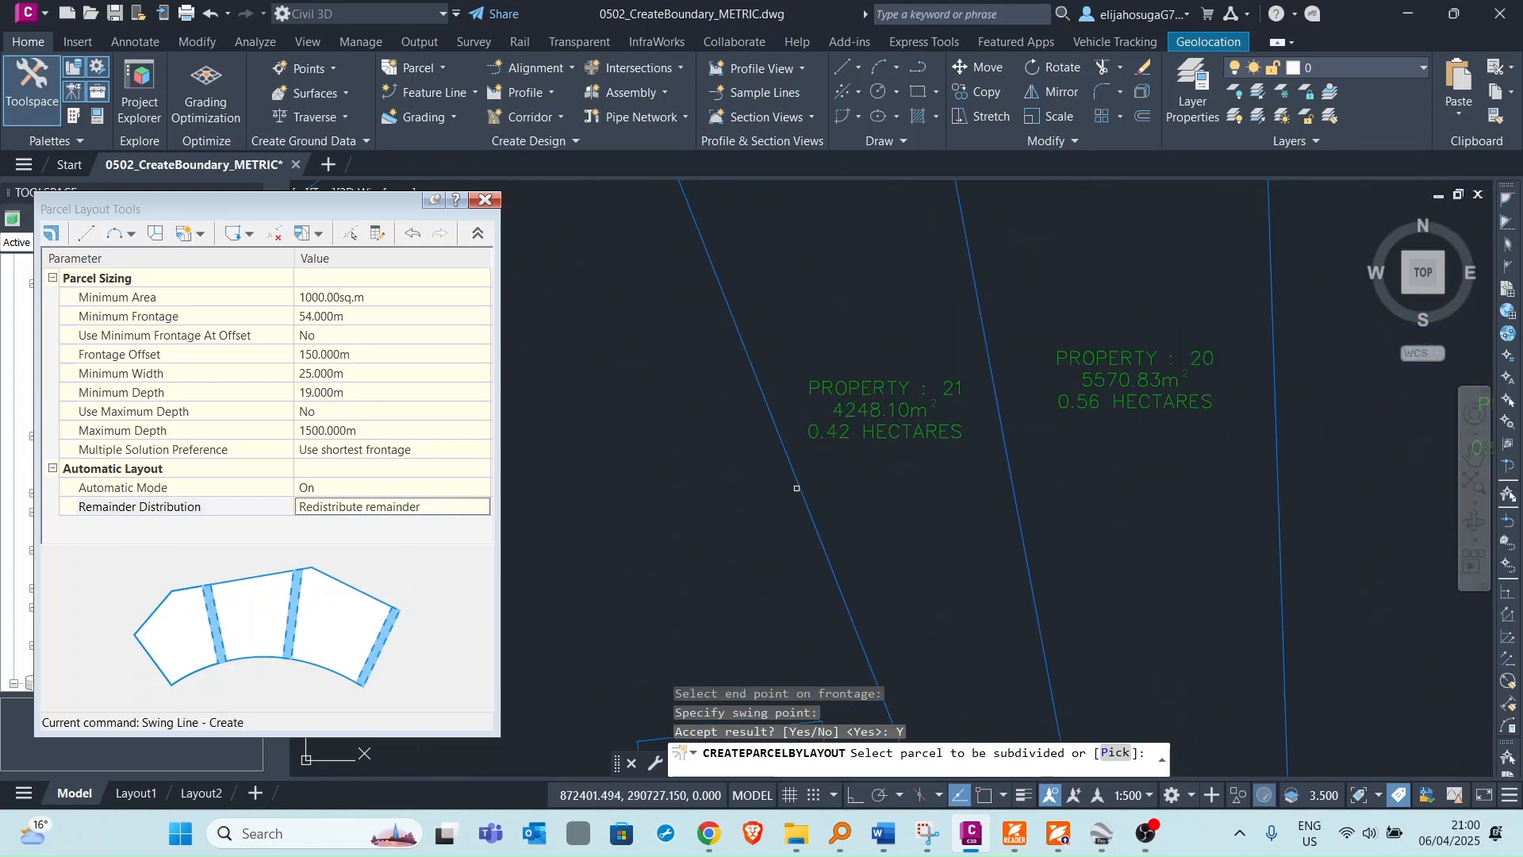
scroll(796, 487, "down", 8)
scroll(823, 445, "down", 1)
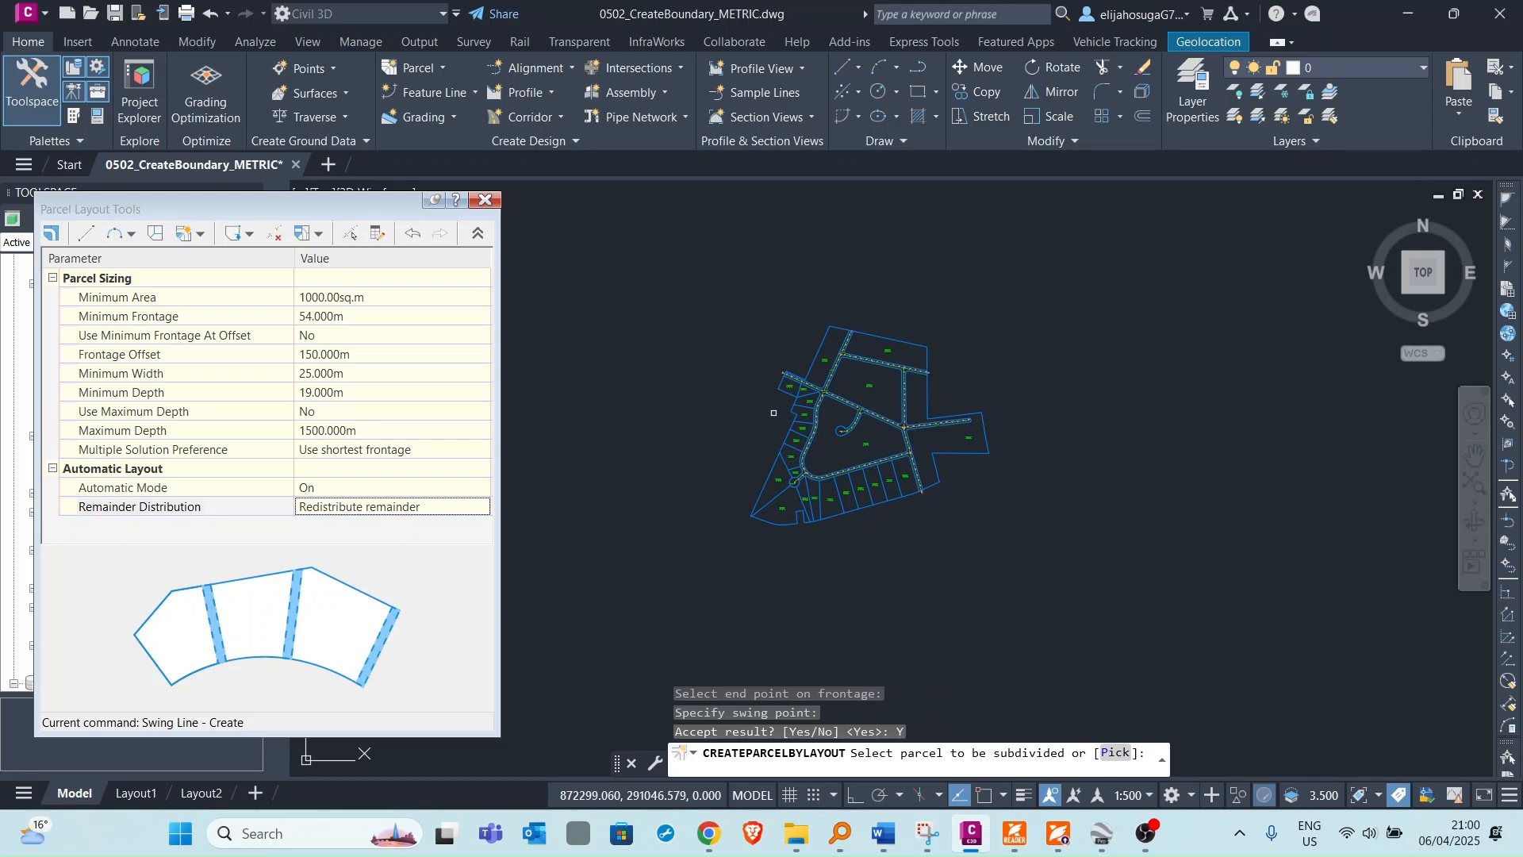
scroll(850, 391, "up", 4)
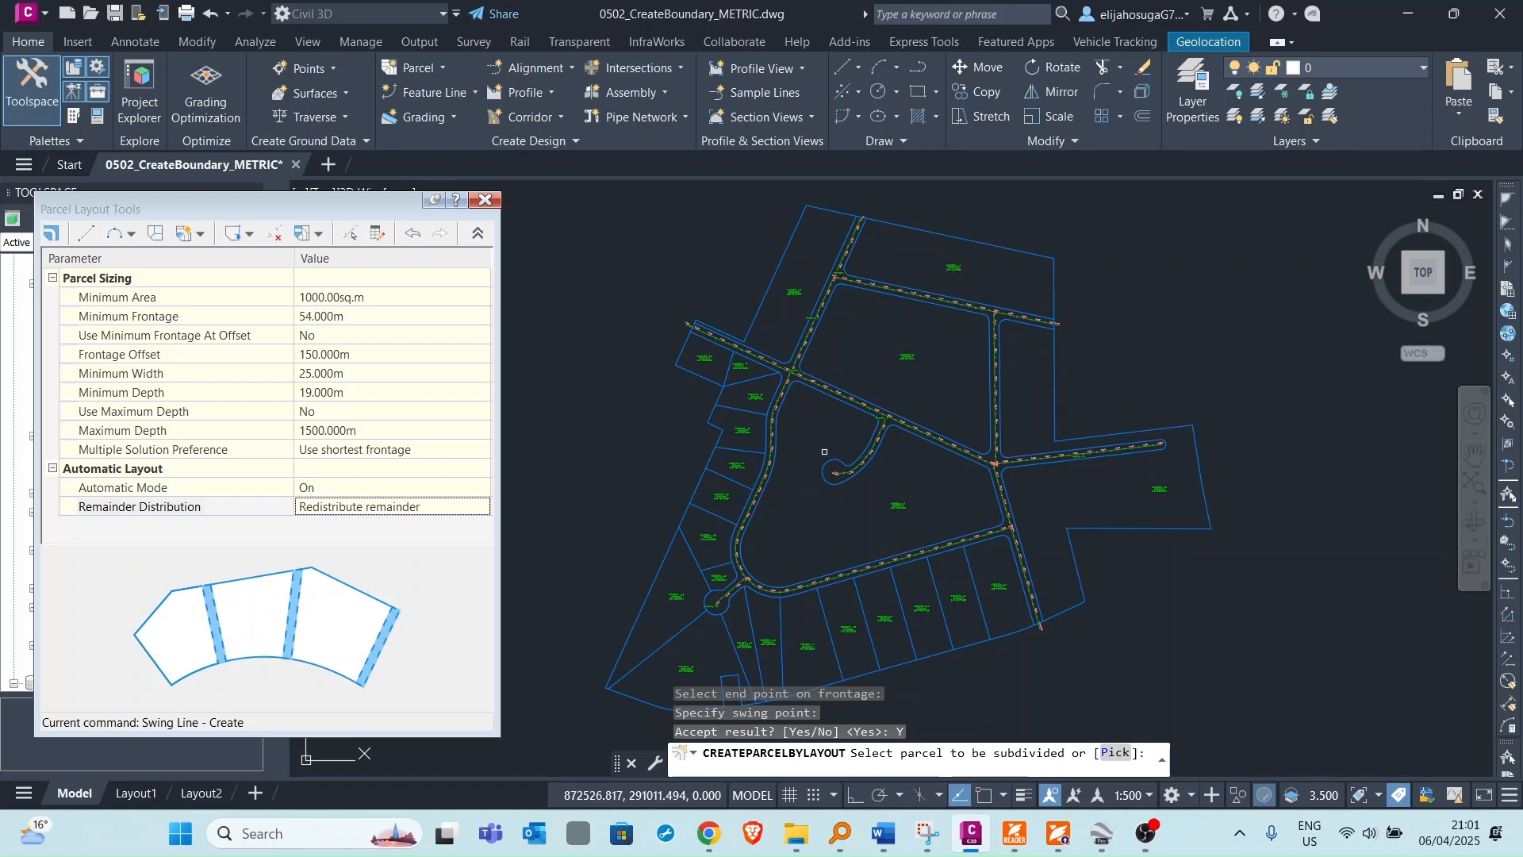
scroll(797, 262, "up", 4)
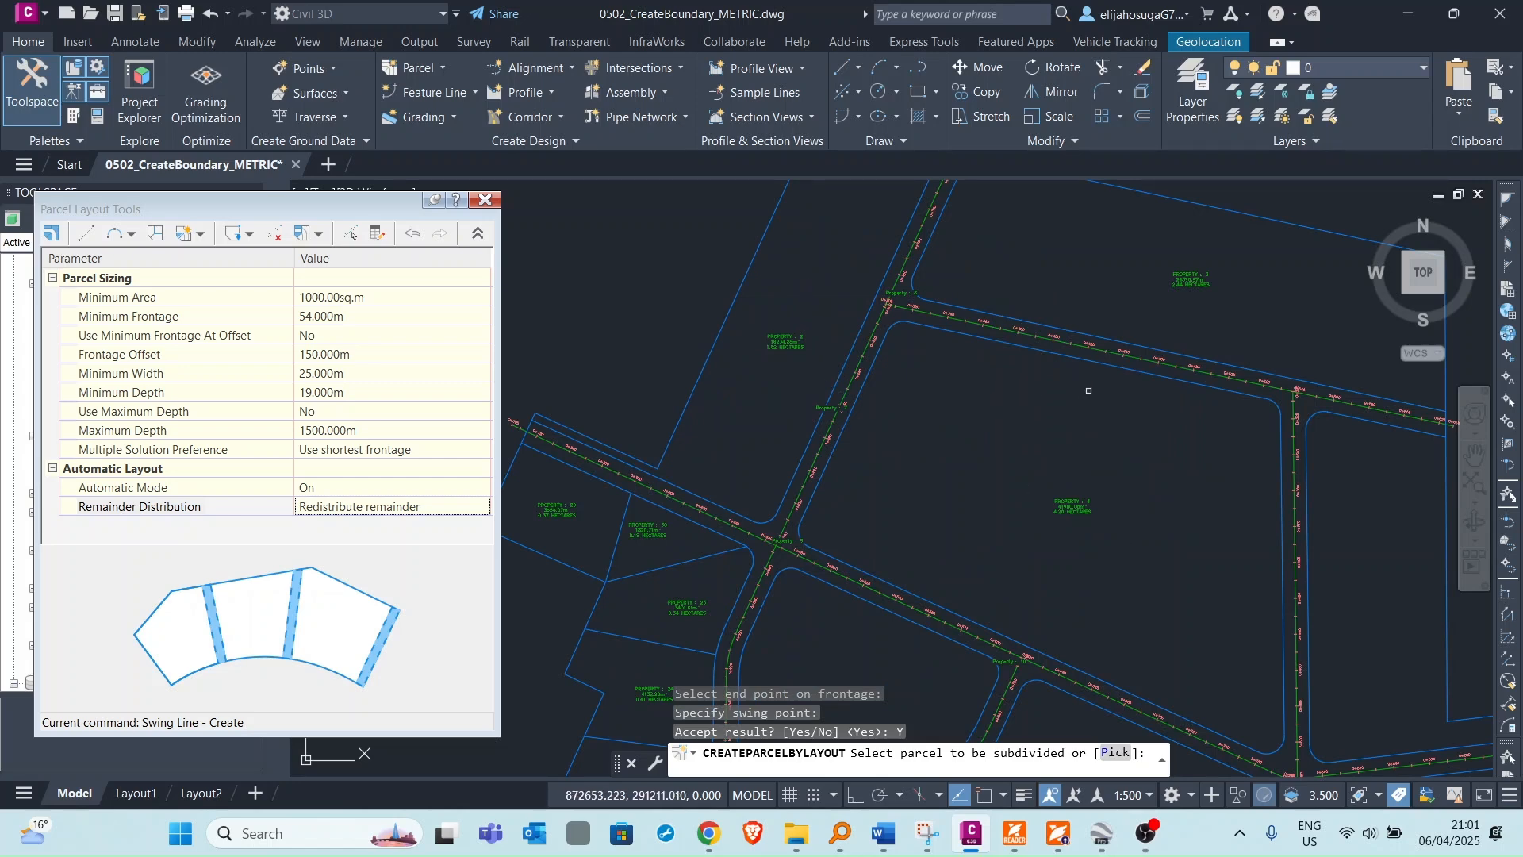
scroll(1088, 390, "down", 6)
scroll(882, 496, "up", 6)
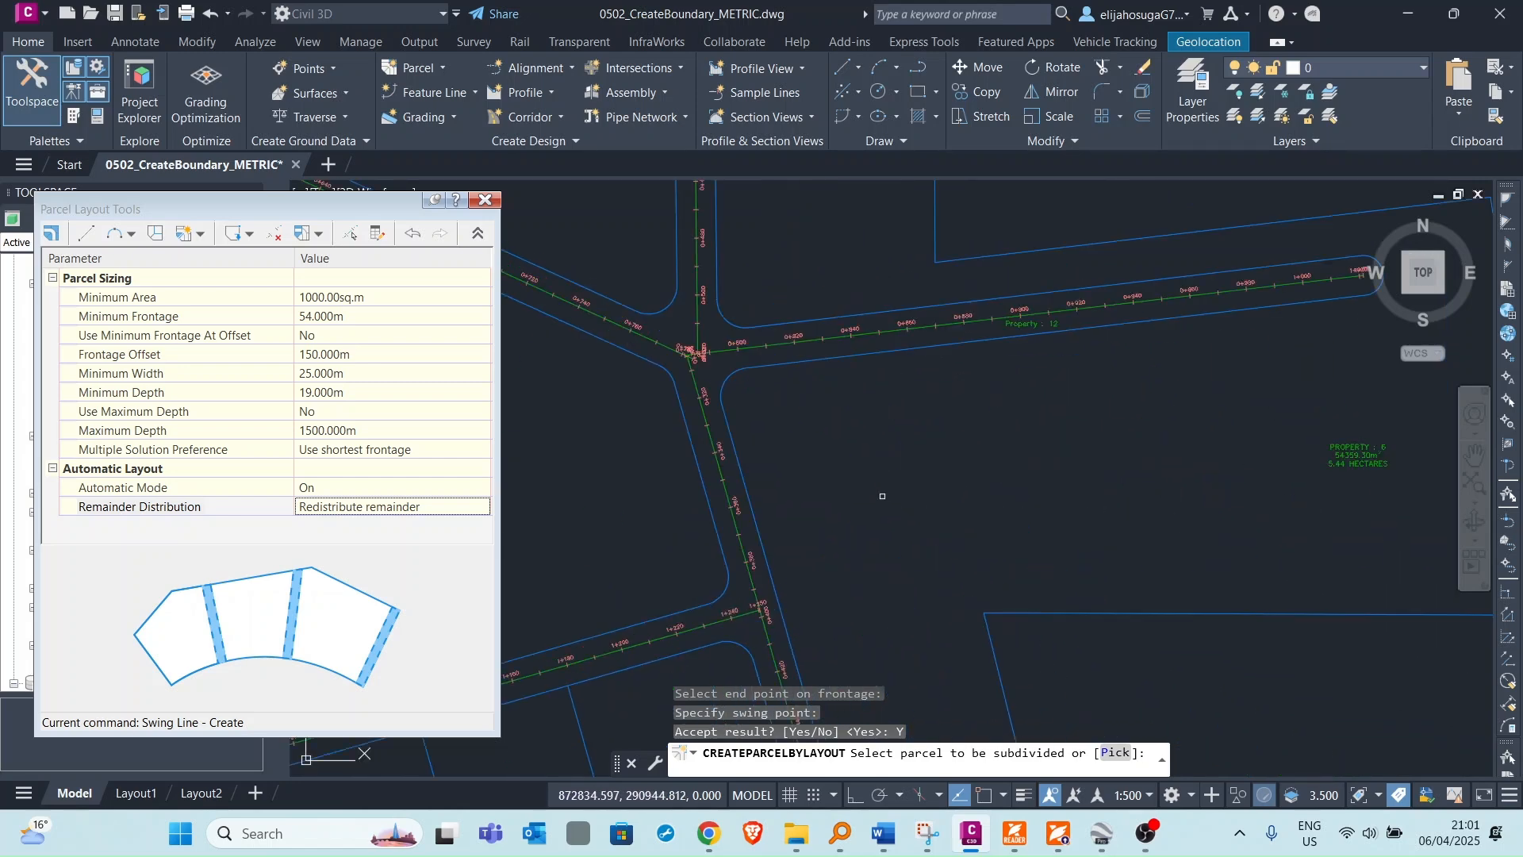
scroll(882, 496, "down", 5)
scroll(852, 501, "up", 4)
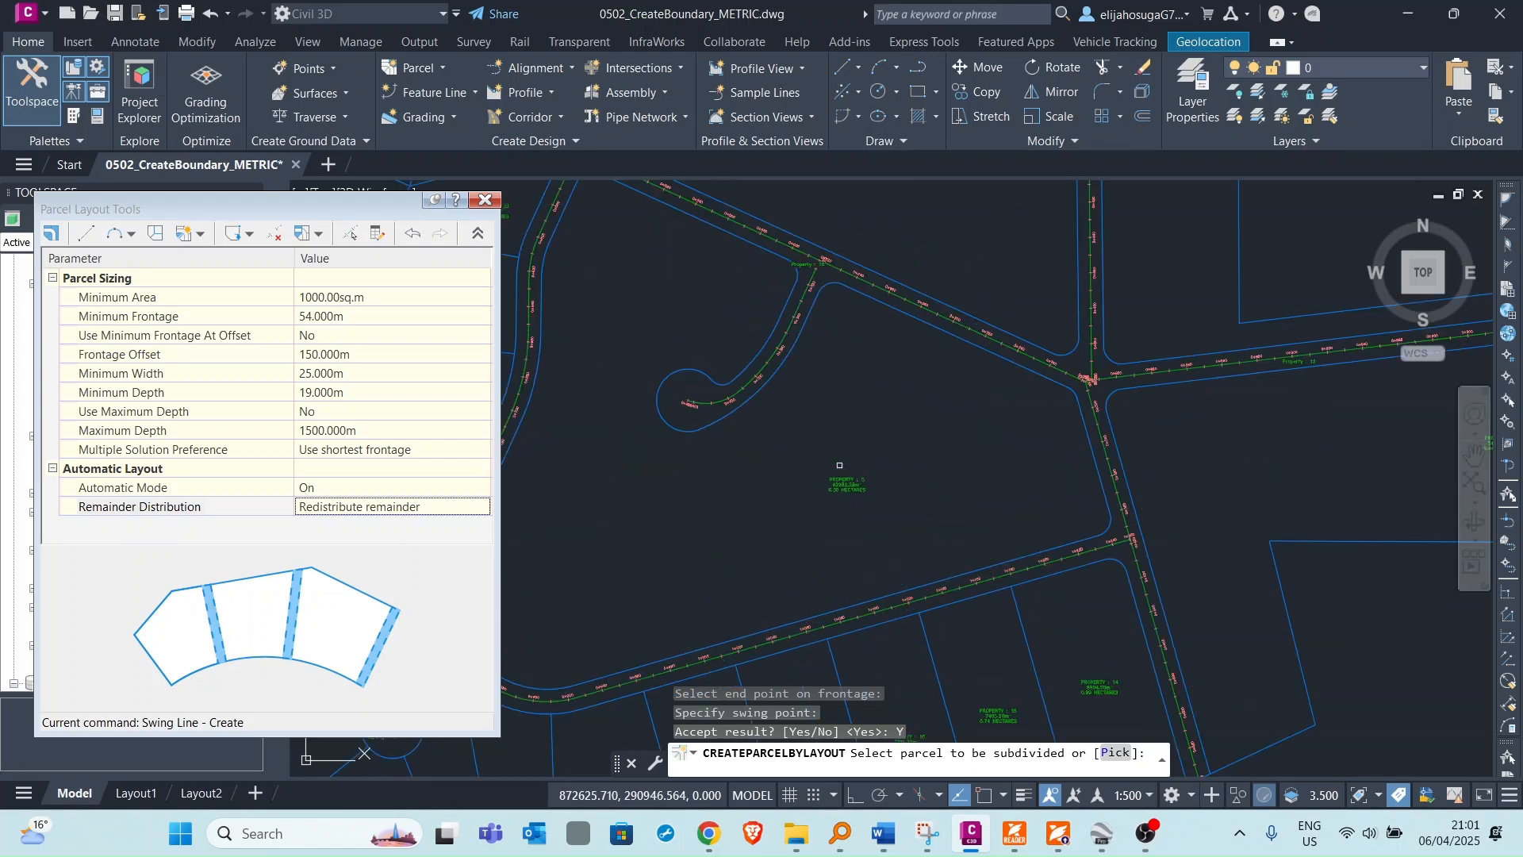
scroll(839, 465, "down", 5)
scroll(873, 444, "up", 6)
scroll(787, 463, "down", 3)
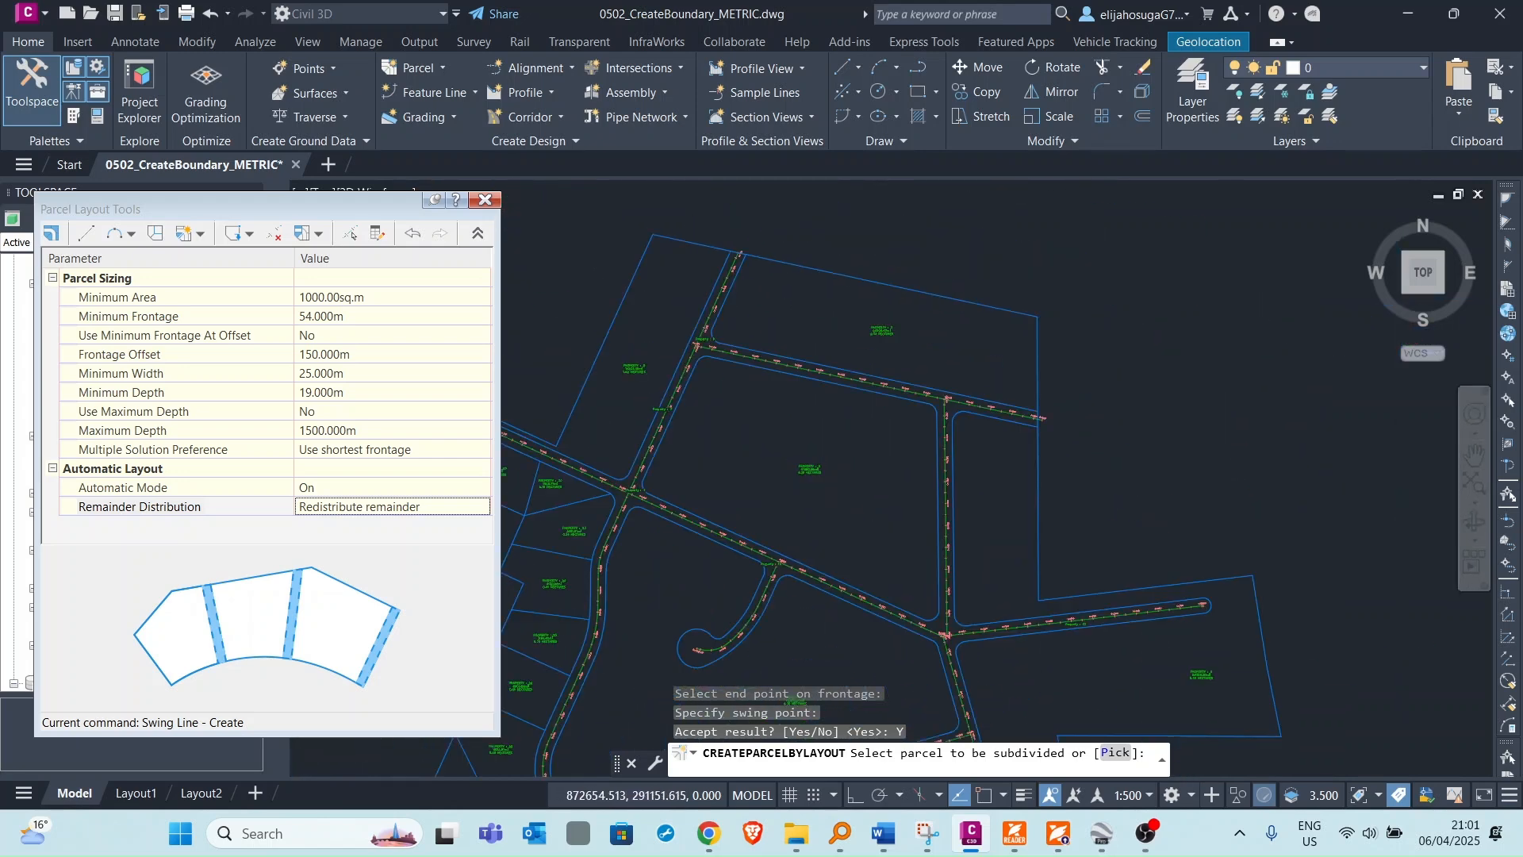
scroll(737, 422, "up", 4)
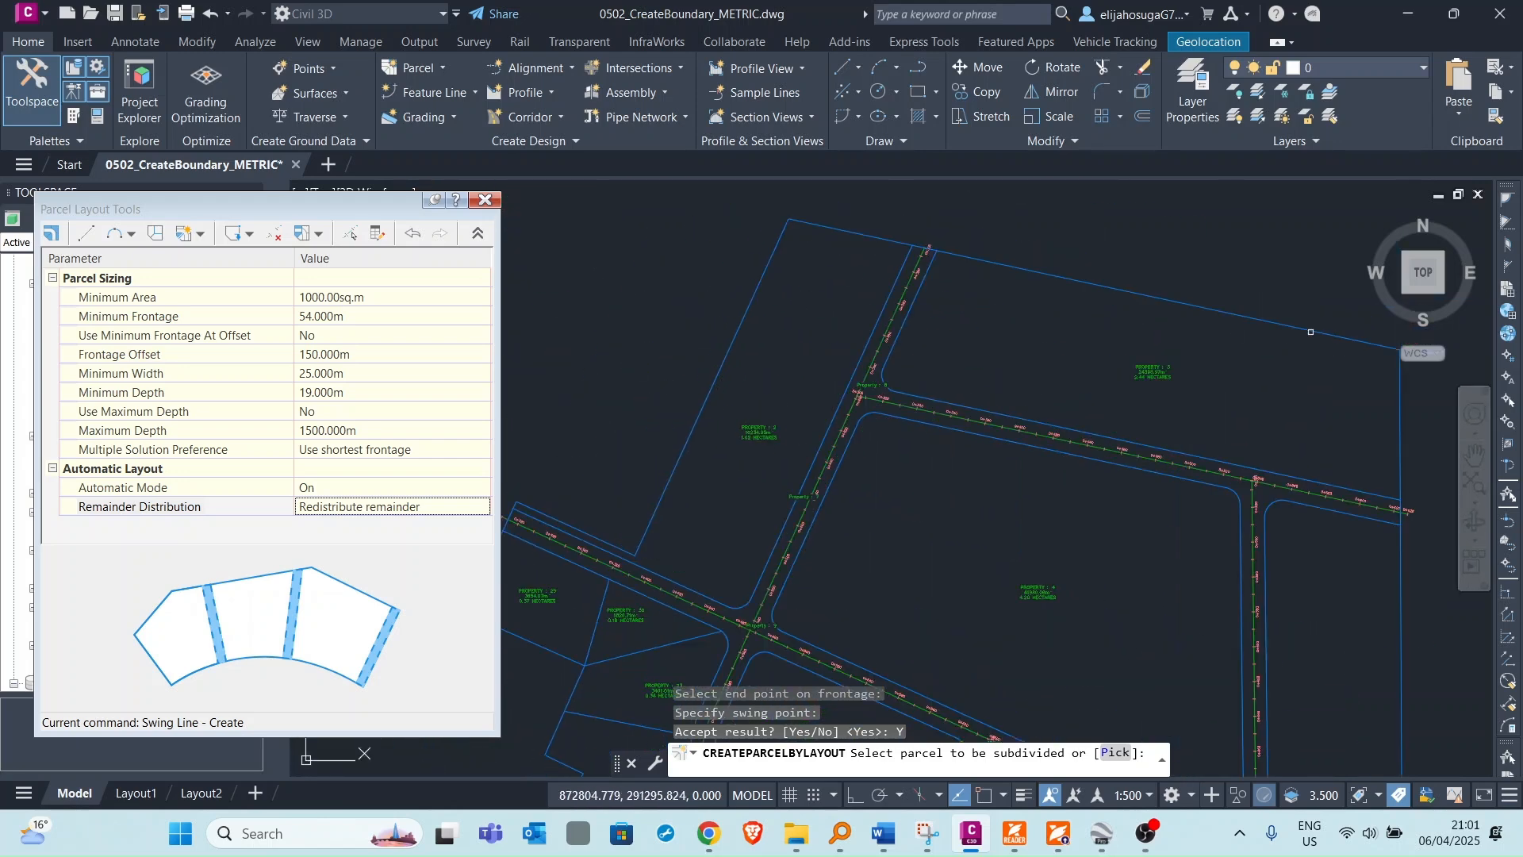
scroll(1311, 332, "down", 5)
scroll(1047, 373, "up", 1)
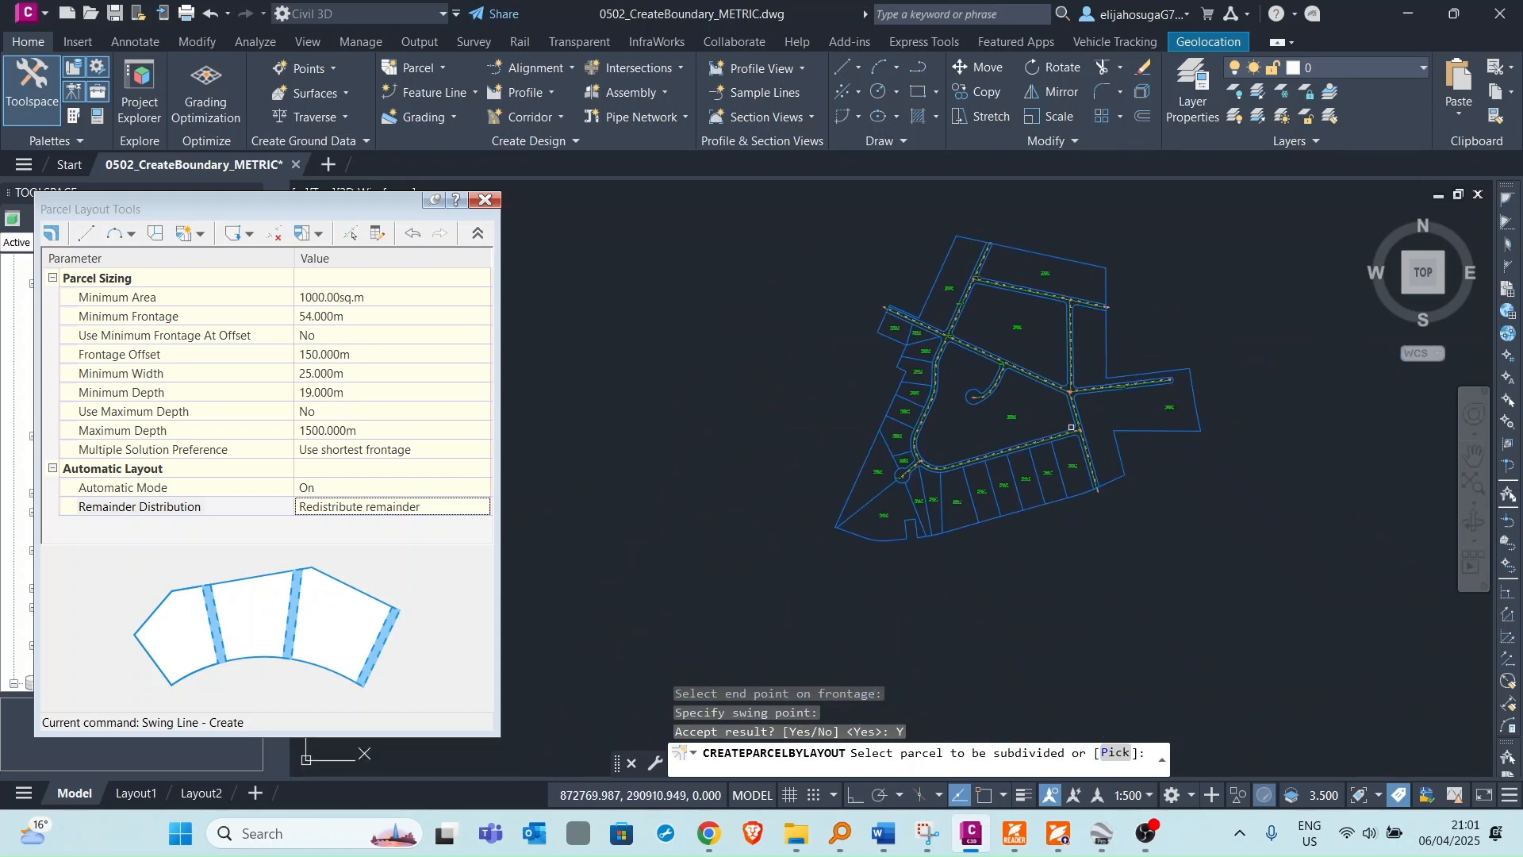